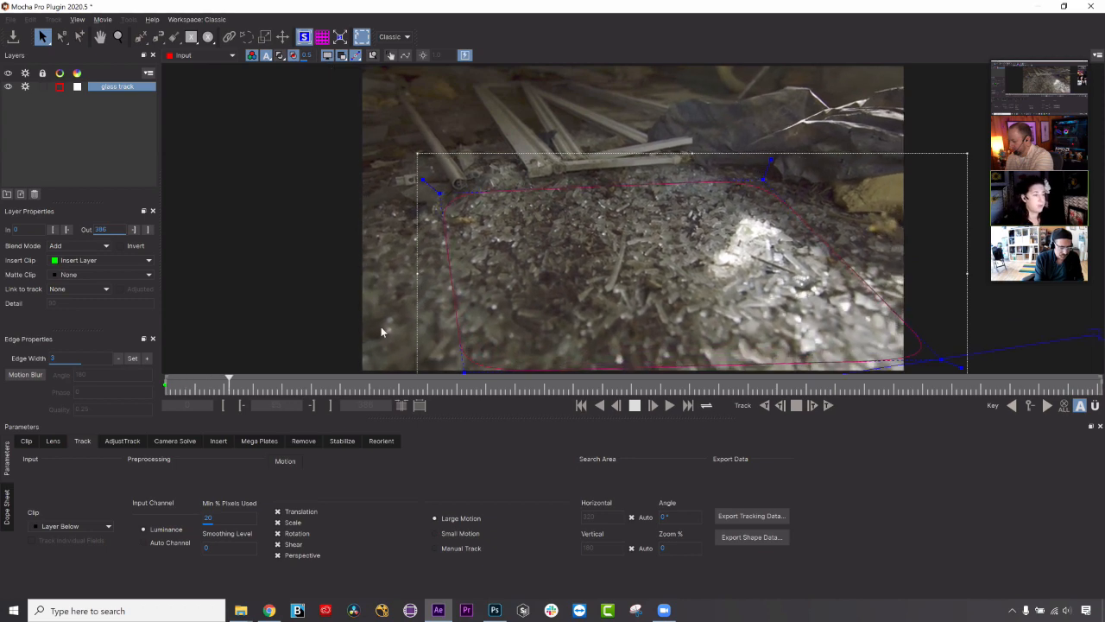
Go to frame 209 and turn off both visibility and processing for the glass track layer.
drag(458, 388, 673, 388)
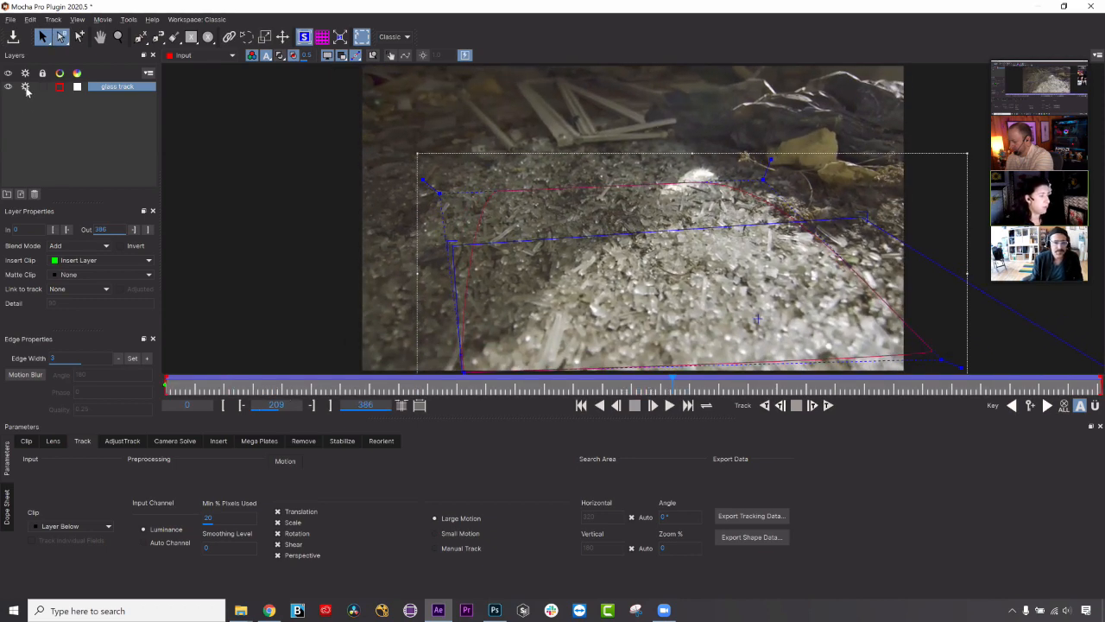
click(9, 87)
click(25, 87)
Draw a rectangular X-Spline over the darker glass bed and reshape its corners to follow the ground's perspective.
click(191, 37)
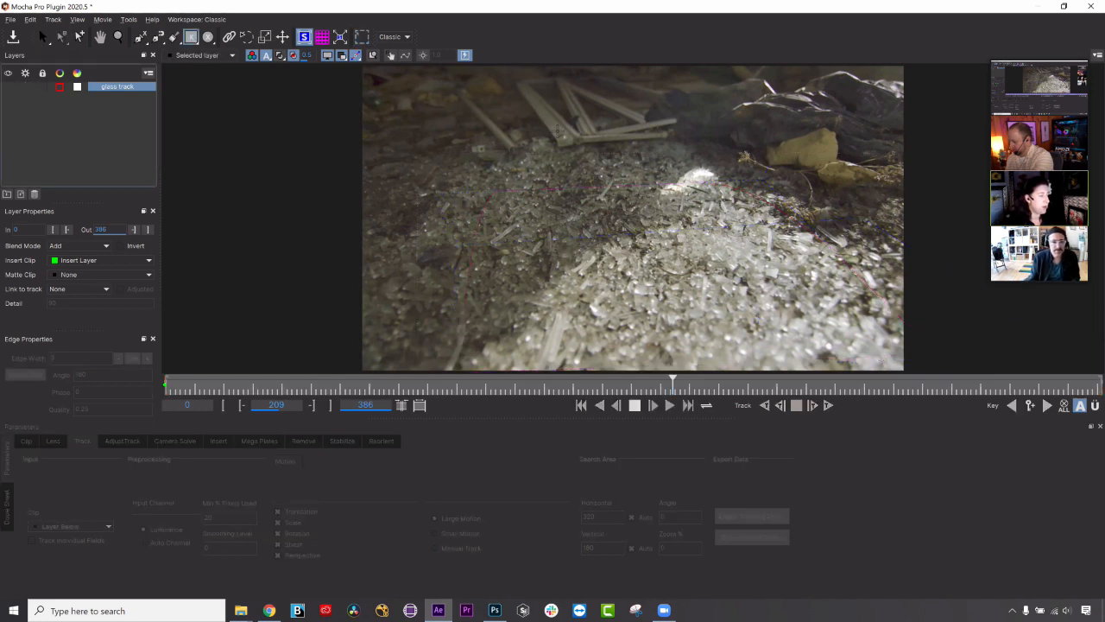
drag(533, 183, 703, 298)
drag(703, 183, 624, 159)
drag(704, 298, 758, 238)
drag(533, 296, 518, 294)
drag(519, 167, 445, 165)
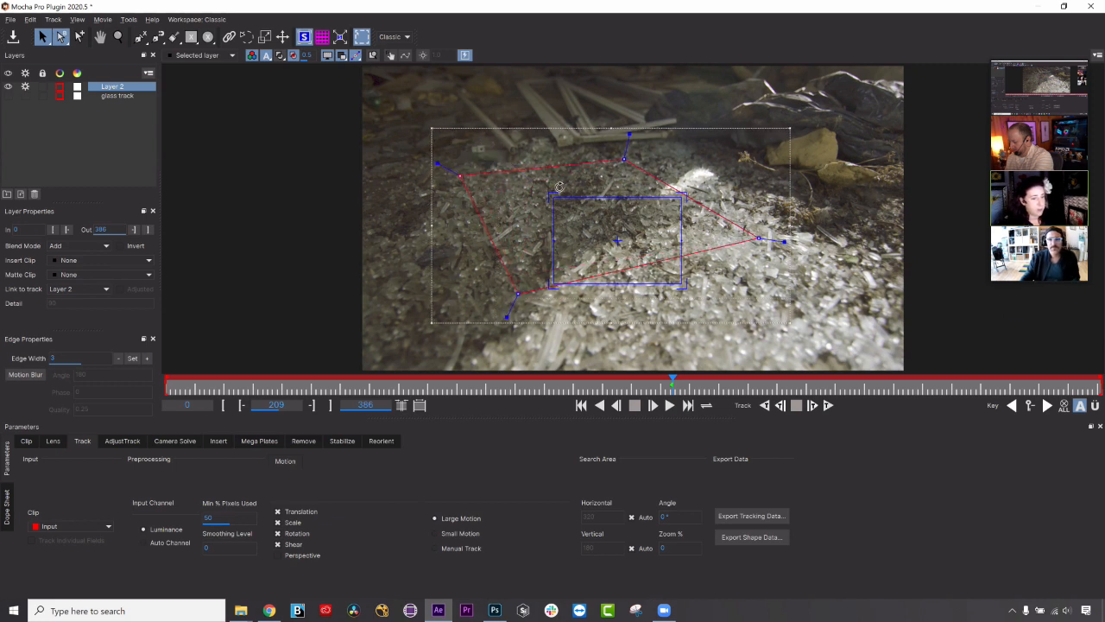
Move the four planar surface corners so the surface lies flat on the ground in the new shape's perspective.
drag(552, 197, 510, 204)
drag(679, 198, 602, 193)
drag(684, 284, 733, 254)
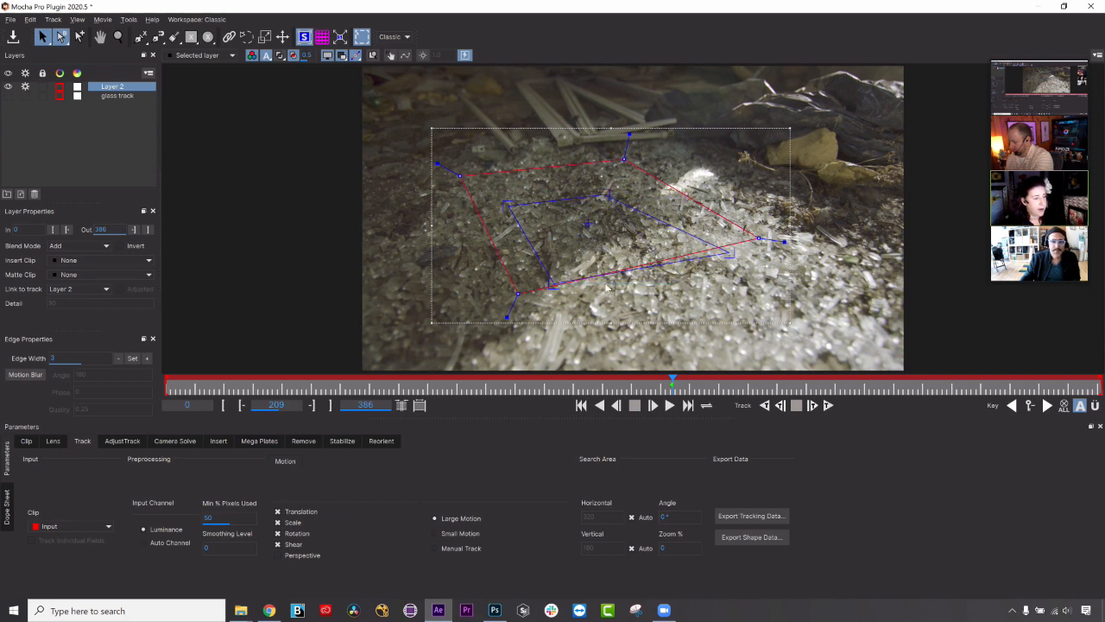
drag(551, 285, 569, 304)
drag(730, 253, 728, 271)
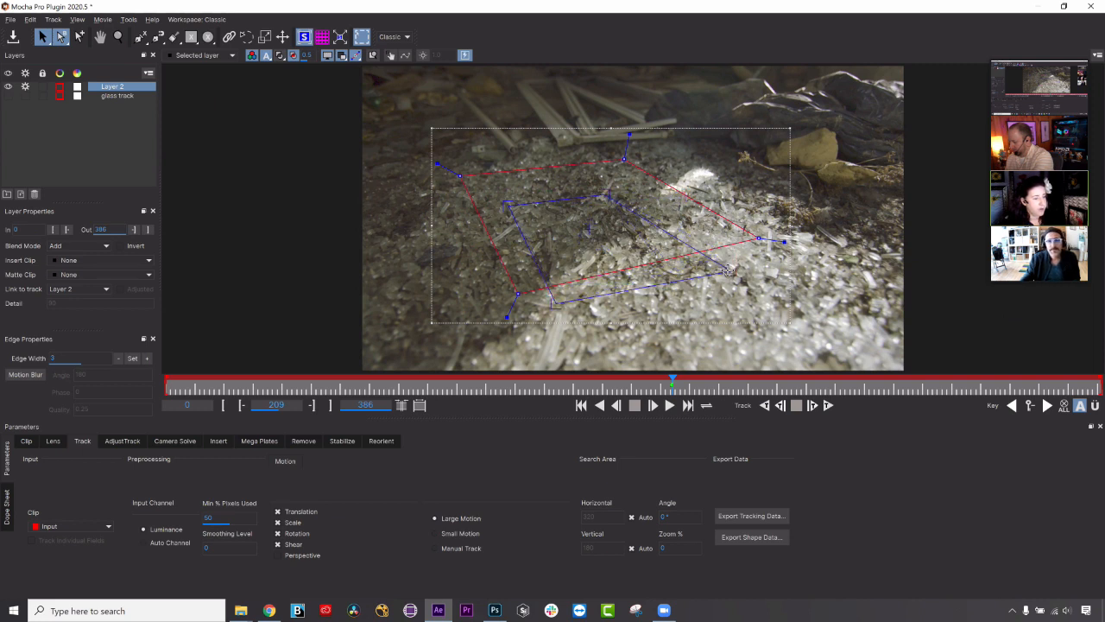
Fine-tune the surface's far corners against the temporarily shown planar grid so they match the ground plane.
click(325, 39)
drag(606, 188, 603, 186)
drag(509, 206, 506, 199)
drag(602, 174, 605, 183)
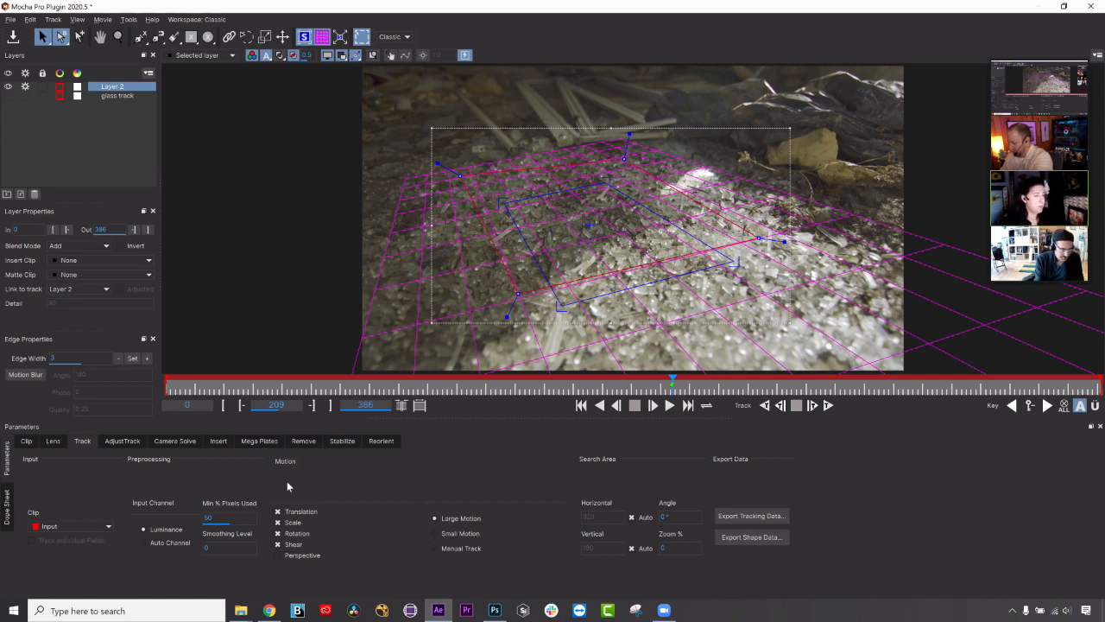
click(322, 38)
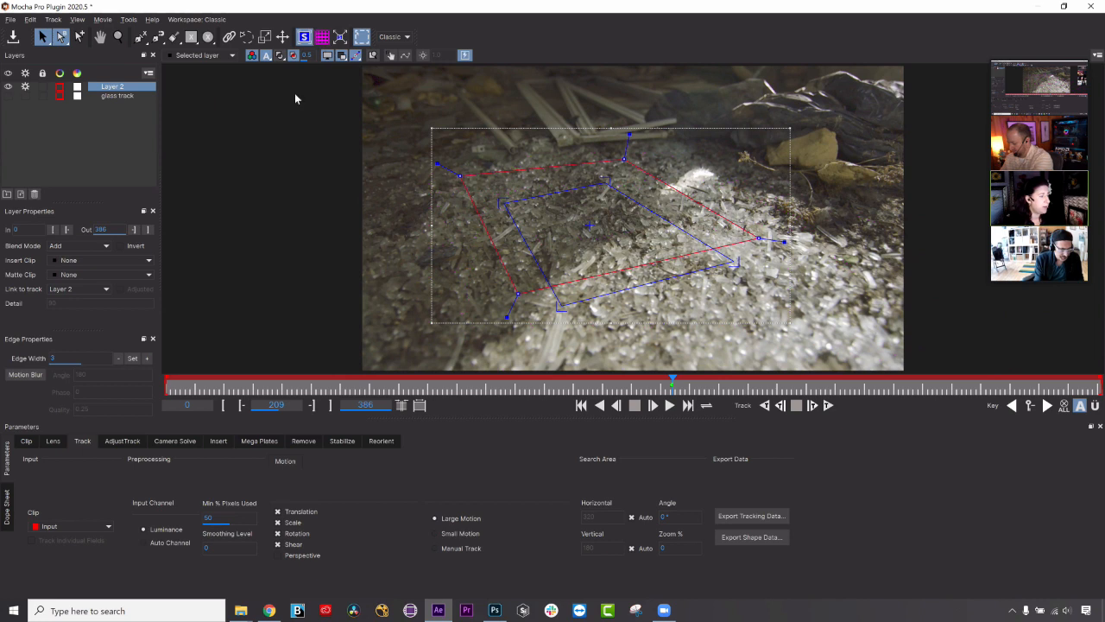
Display the layer mattes and set Layer 2's matte color to dark red #550000.
click(280, 56)
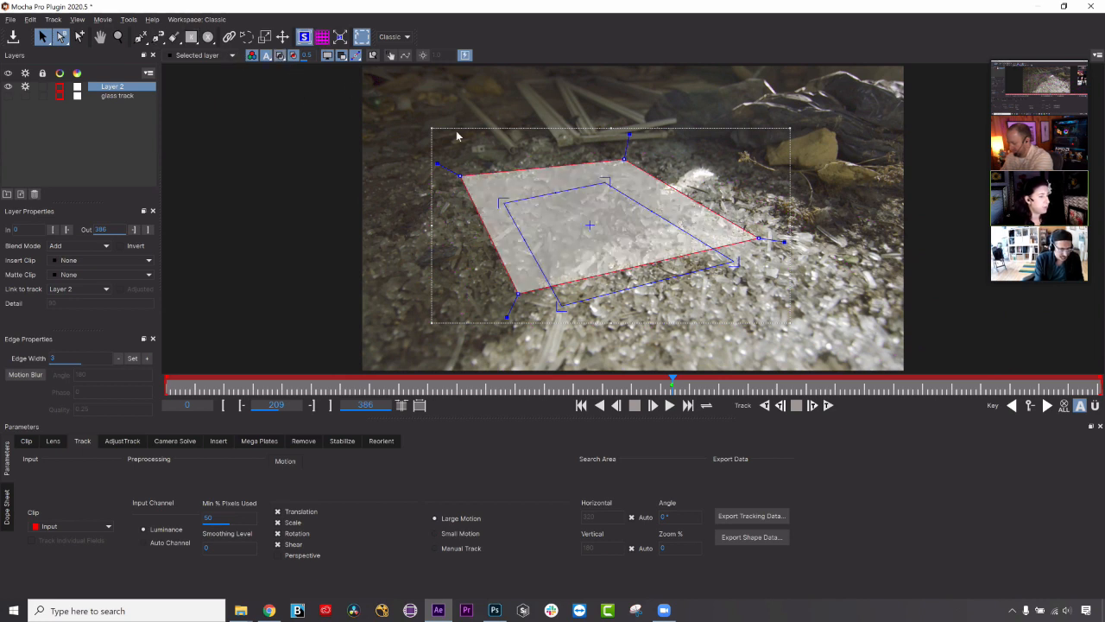
click(77, 86)
click(415, 243)
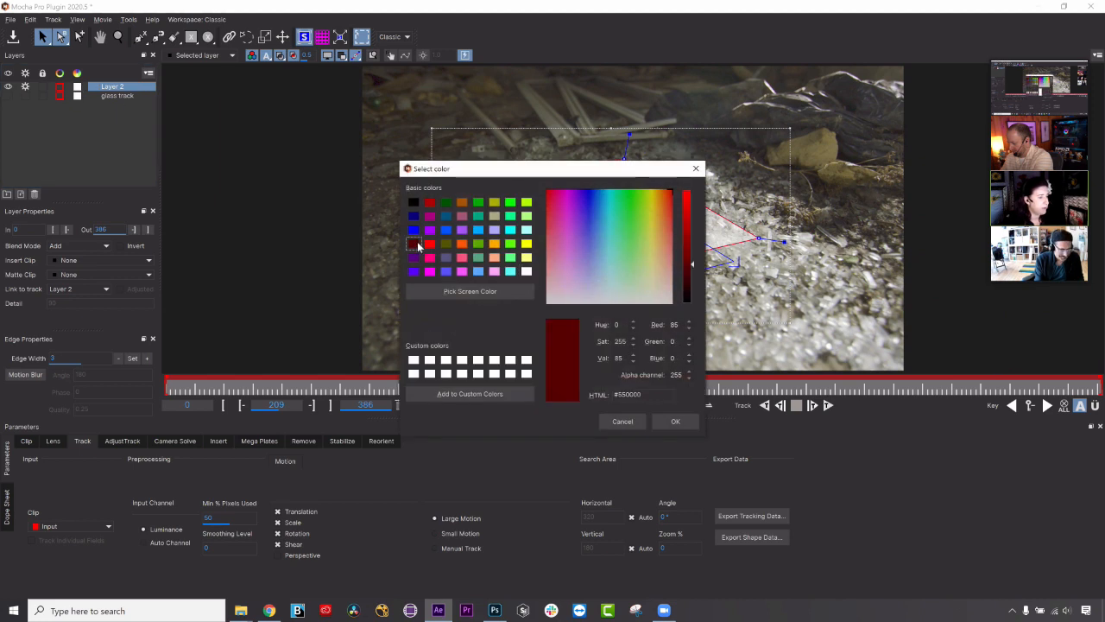
click(674, 422)
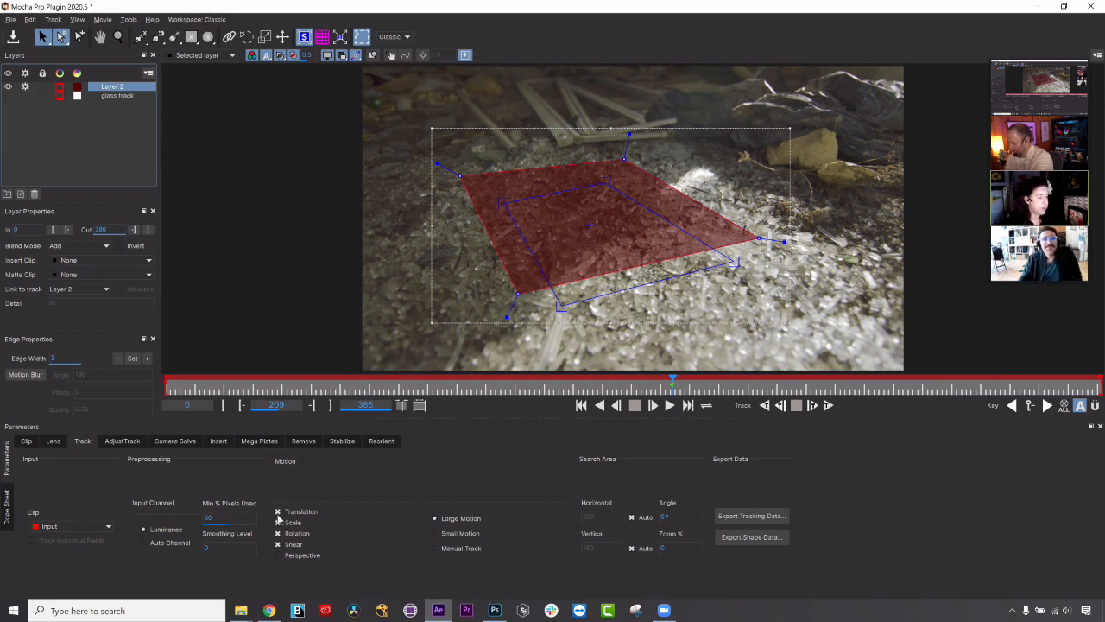
Enable Perspective motion, move the planar surface into the foreground below the shape, and track Layer 2 backwards from frame 209.
click(277, 555)
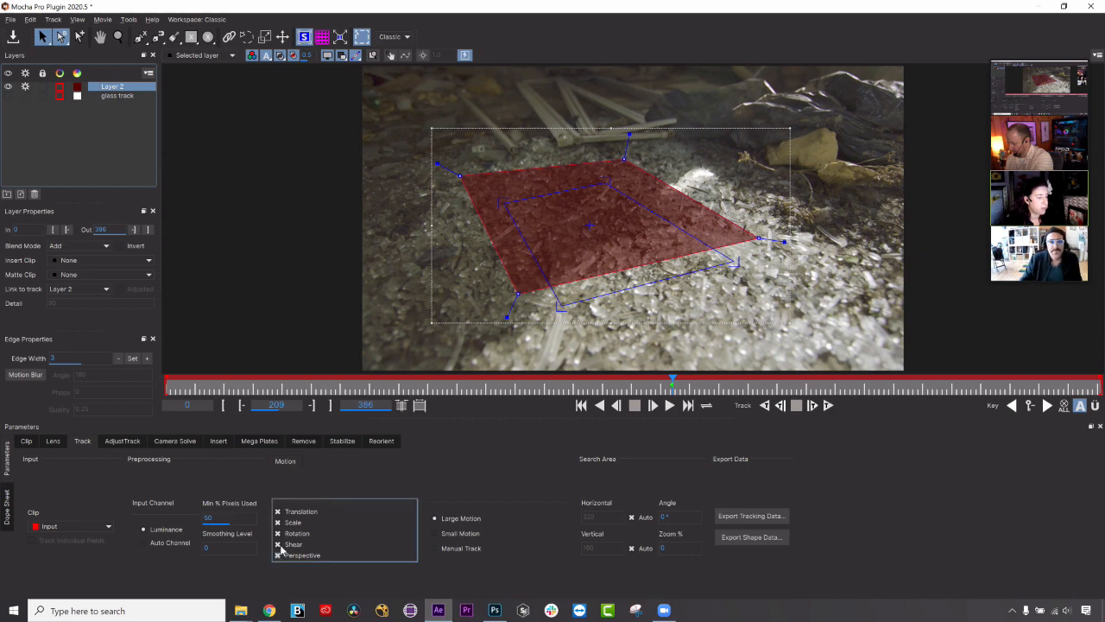
mouse_move(671, 385)
mouse_down()
mouse_move(427, 388)
mouse_move(679, 397)
mouse_up()
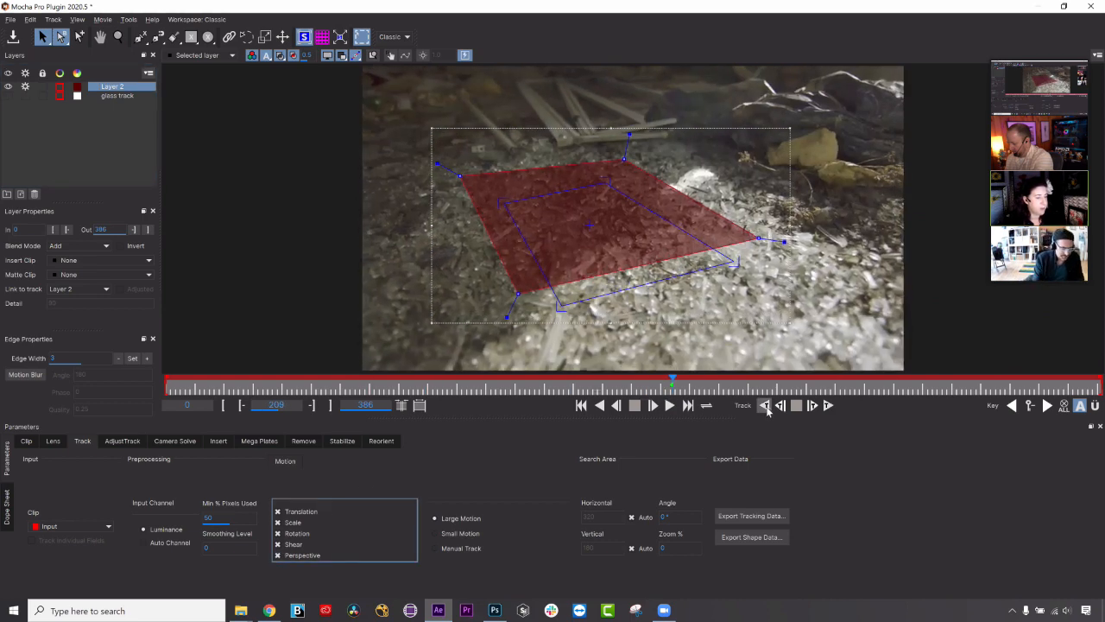
drag(593, 228, 749, 357)
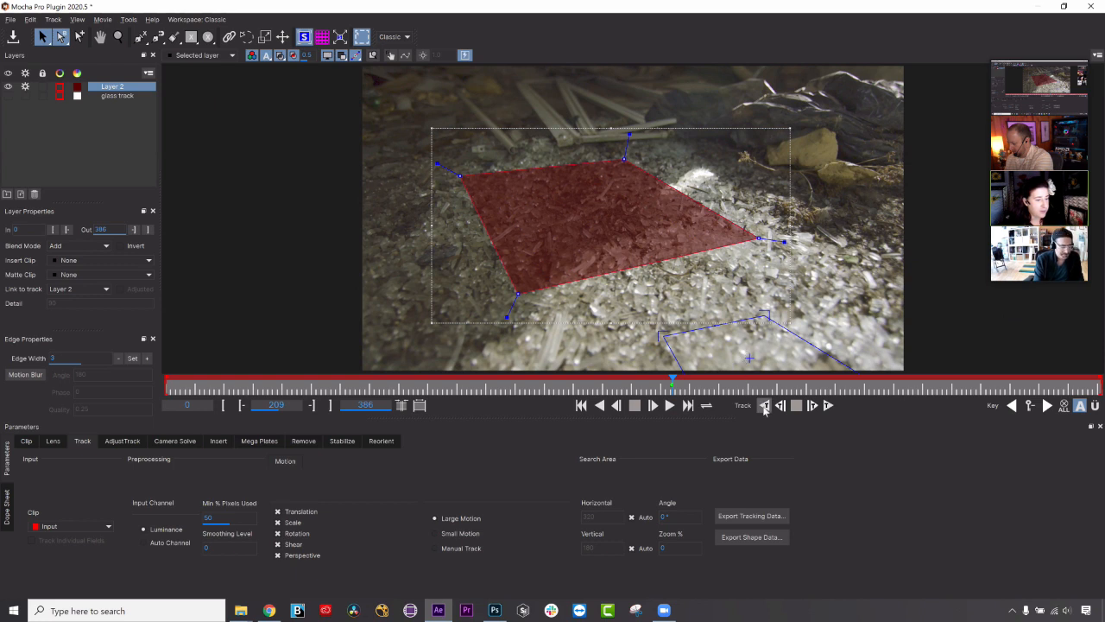
click(764, 408)
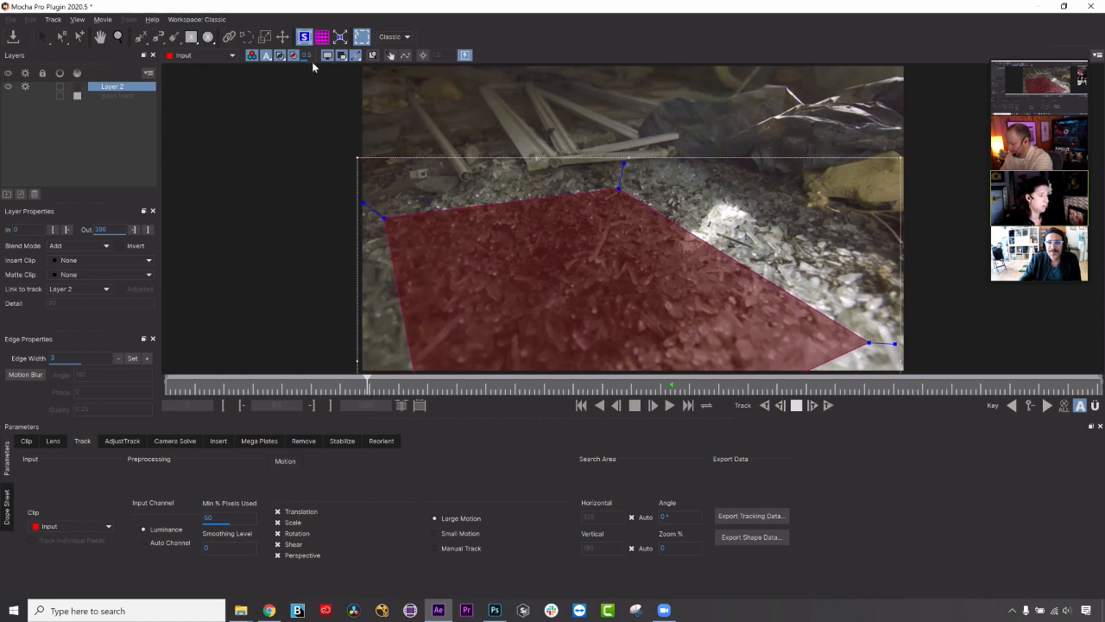
right_click(325, 38)
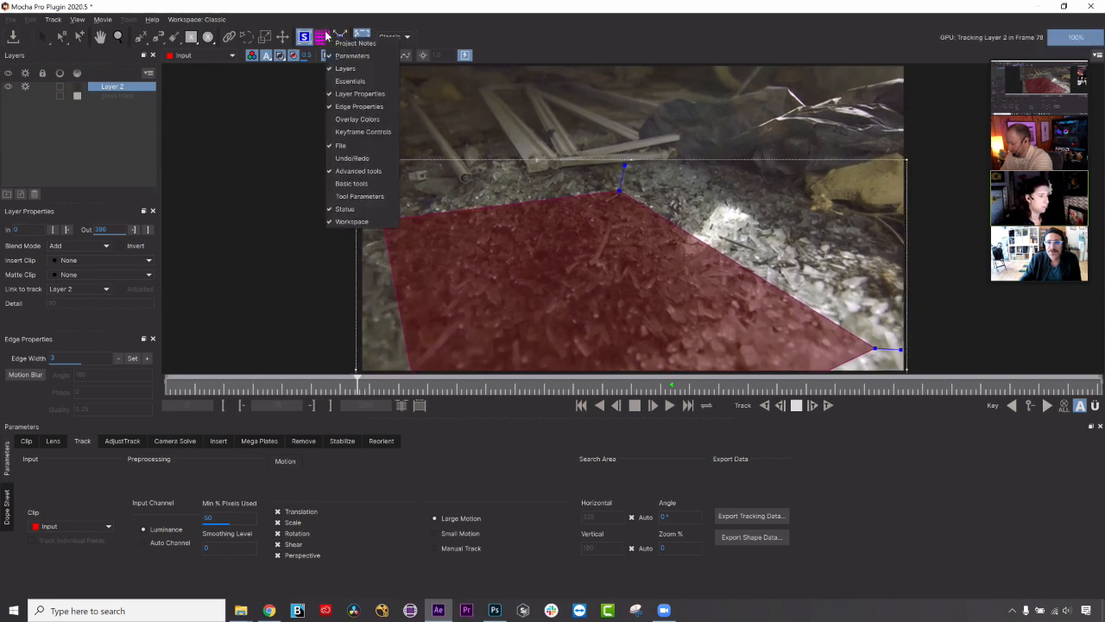
click(324, 26)
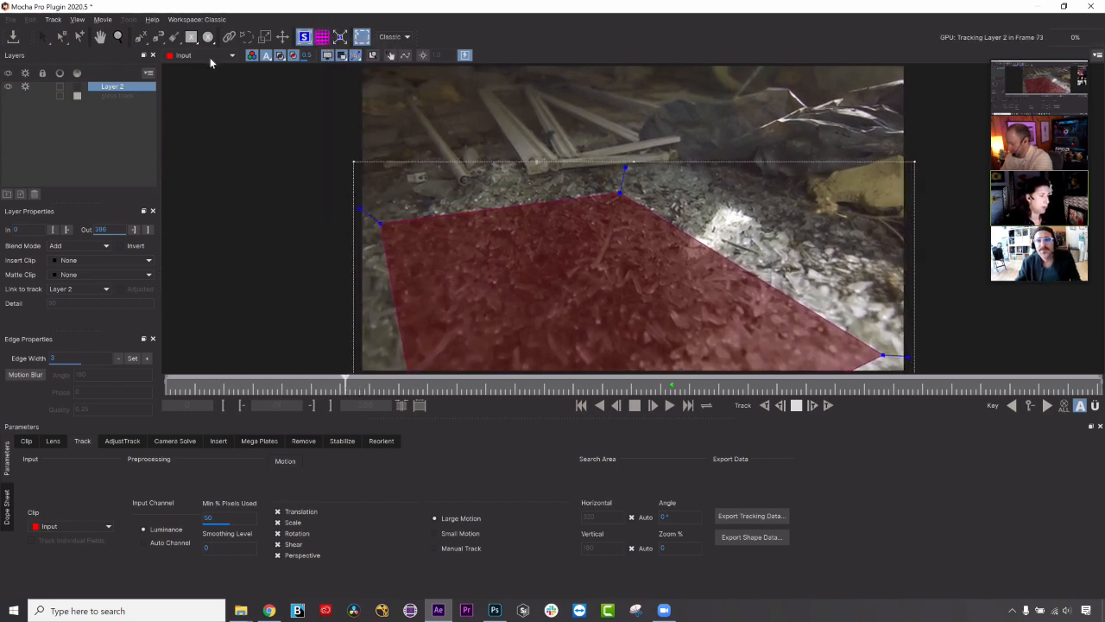
click(108, 21)
mouse_move(153, 23)
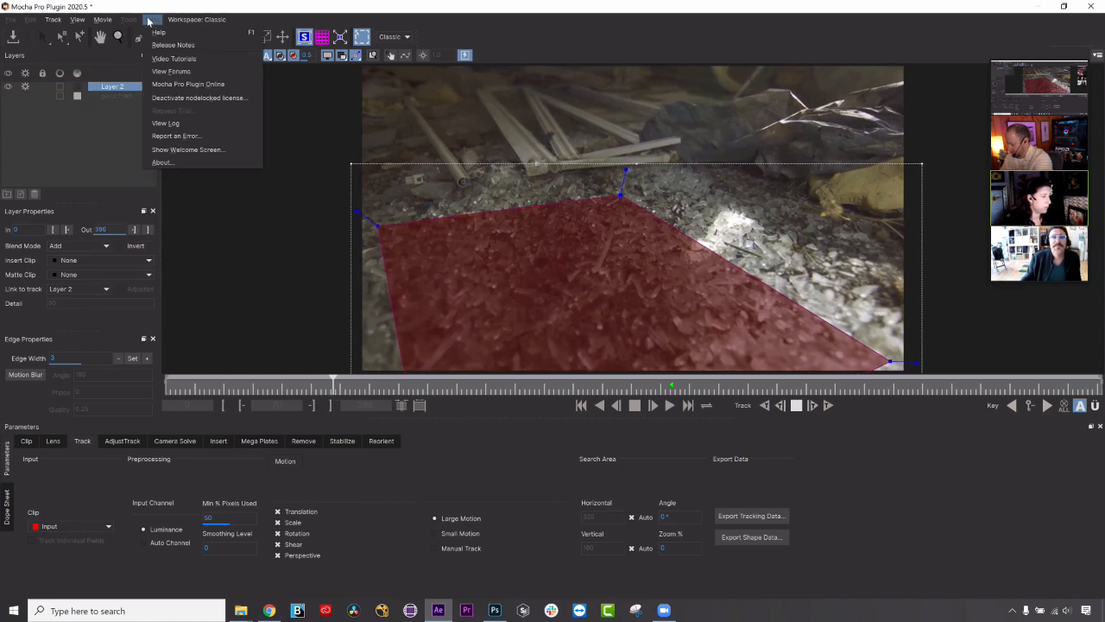
mouse_move(47, 23)
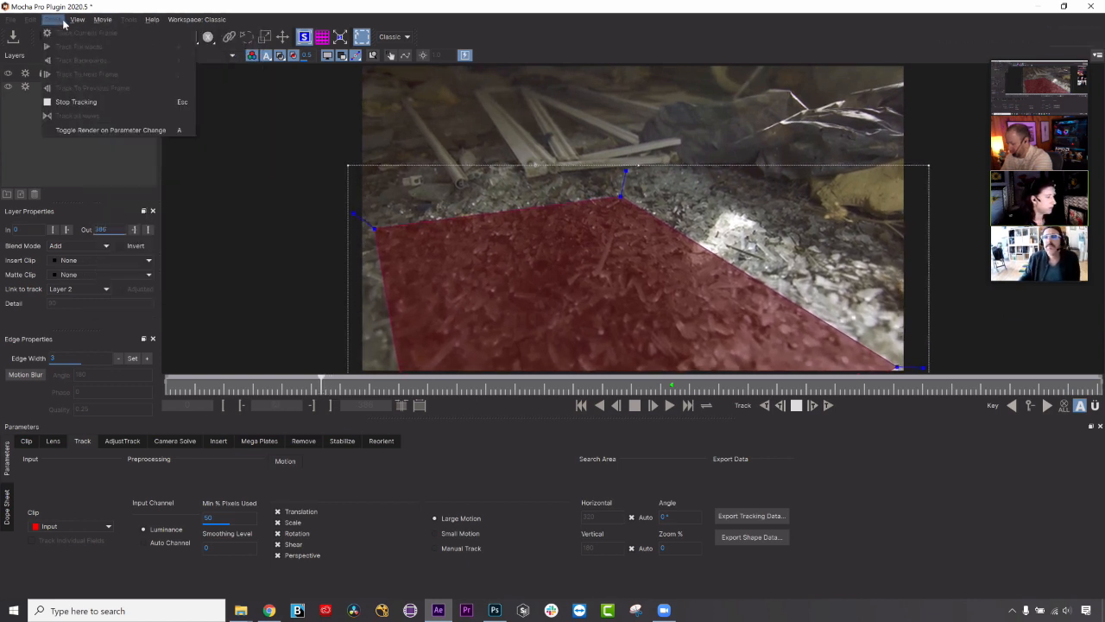
click(71, 23)
click(75, 21)
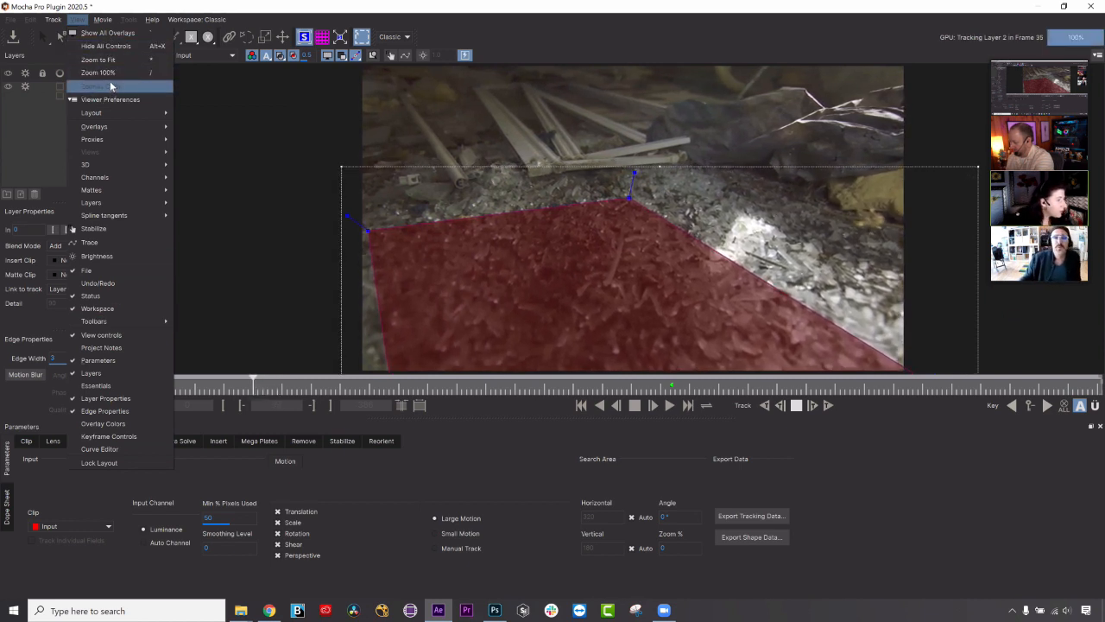
click(77, 23)
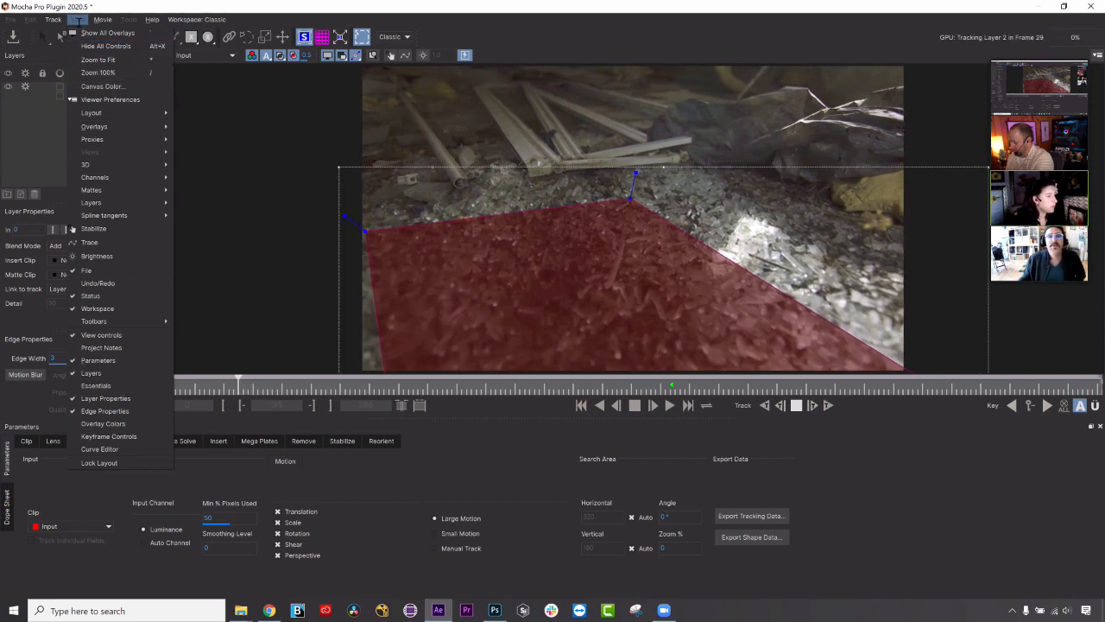
click(400, 38)
click(402, 36)
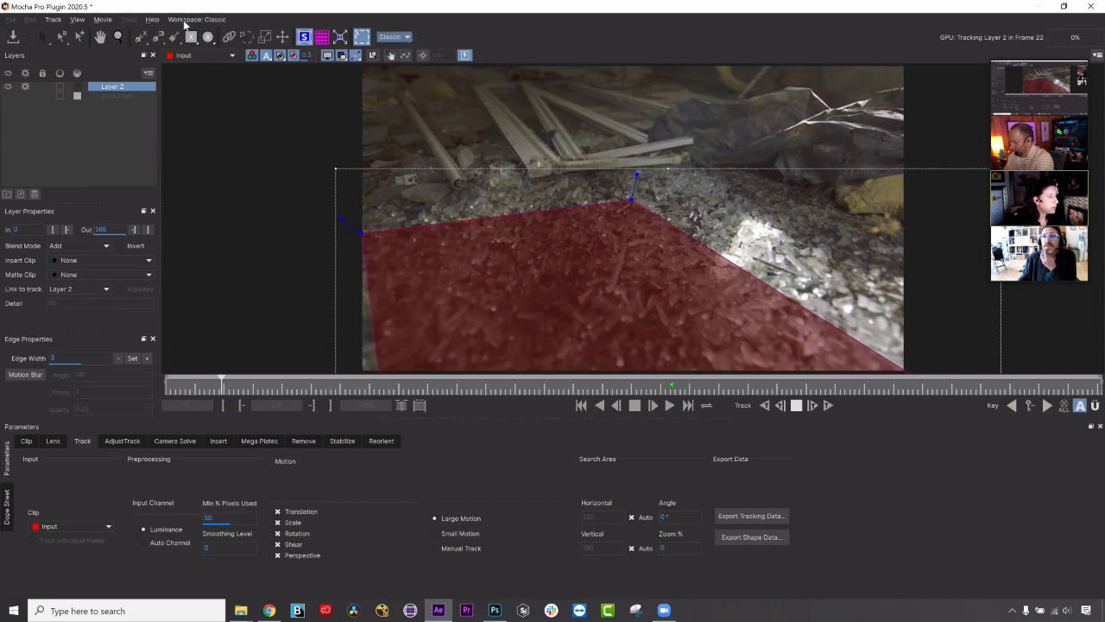
click(184, 22)
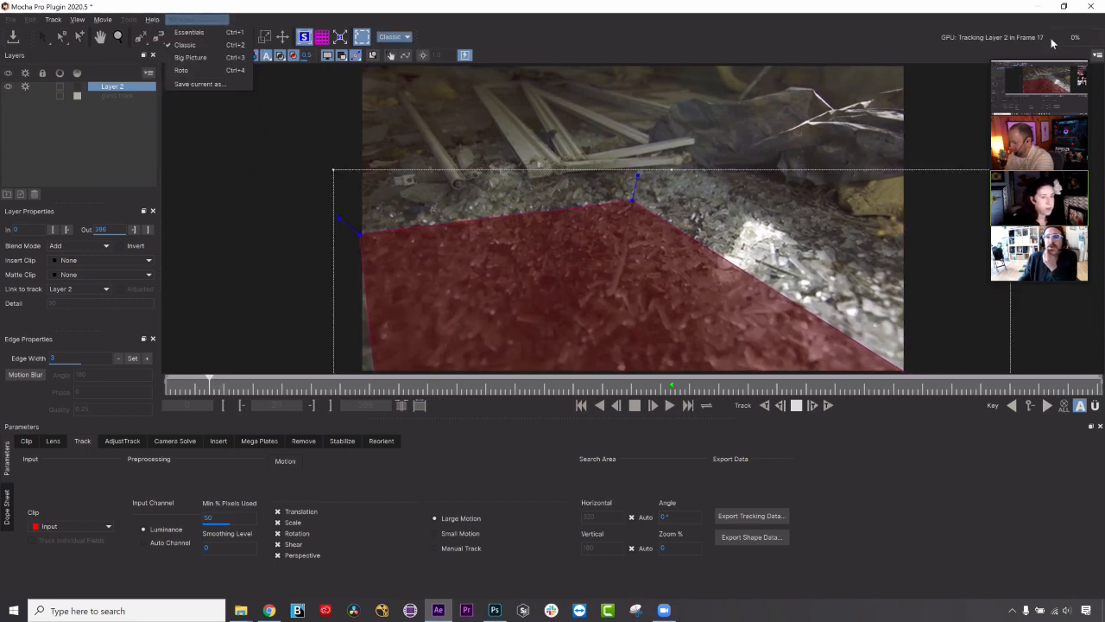
Set the viewer's grid dividers to 60 by 60 and show the planar grid.
click(1096, 57)
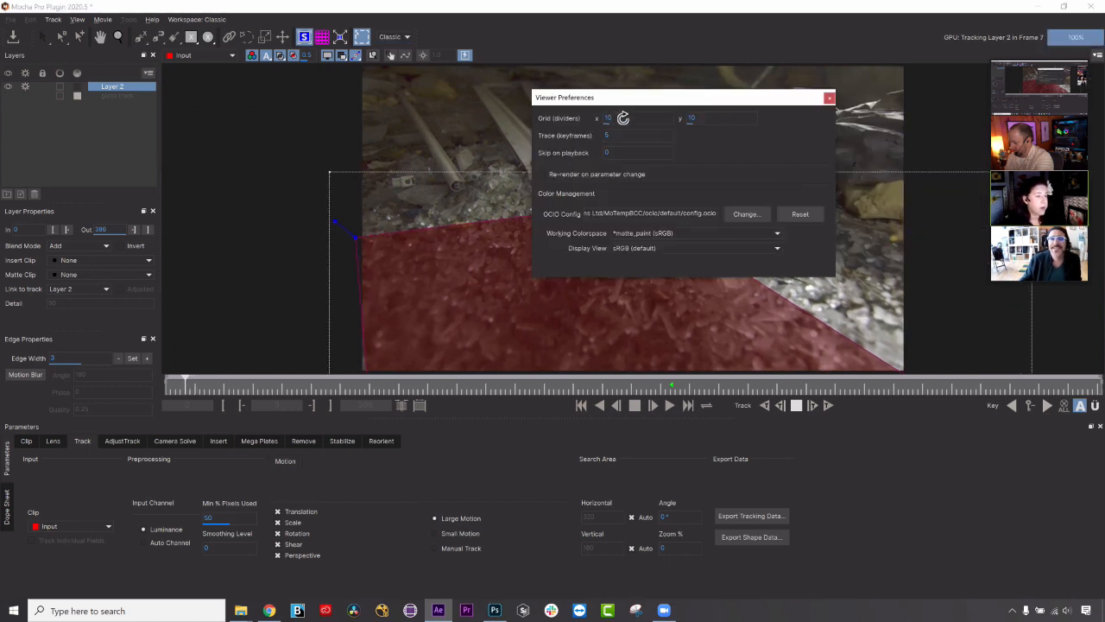
drag(606, 122, 625, 110)
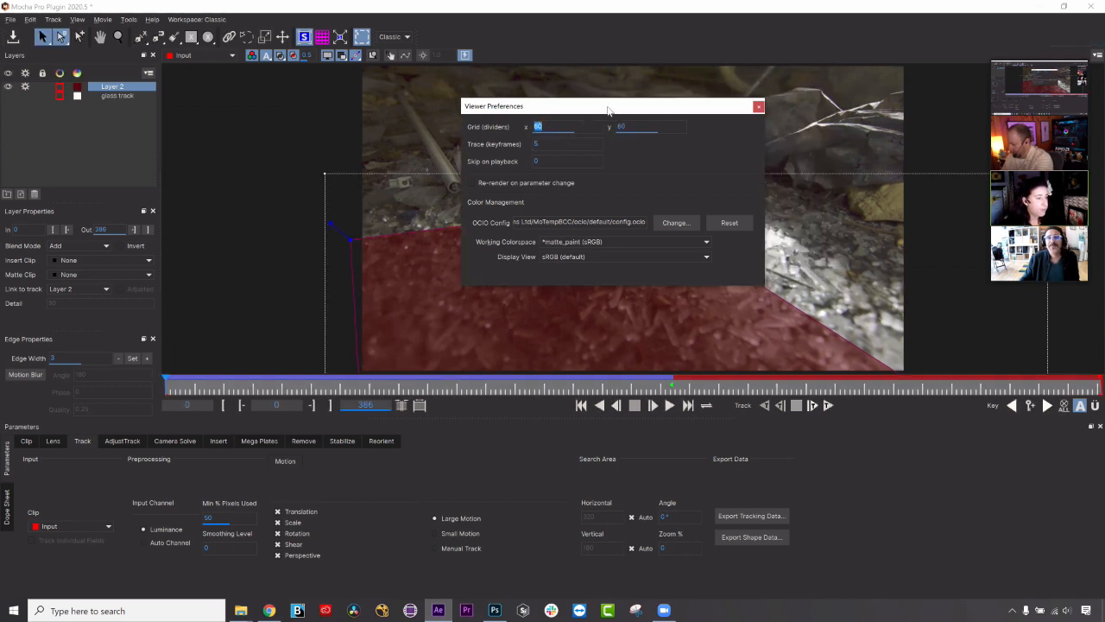
drag(608, 110, 592, 101)
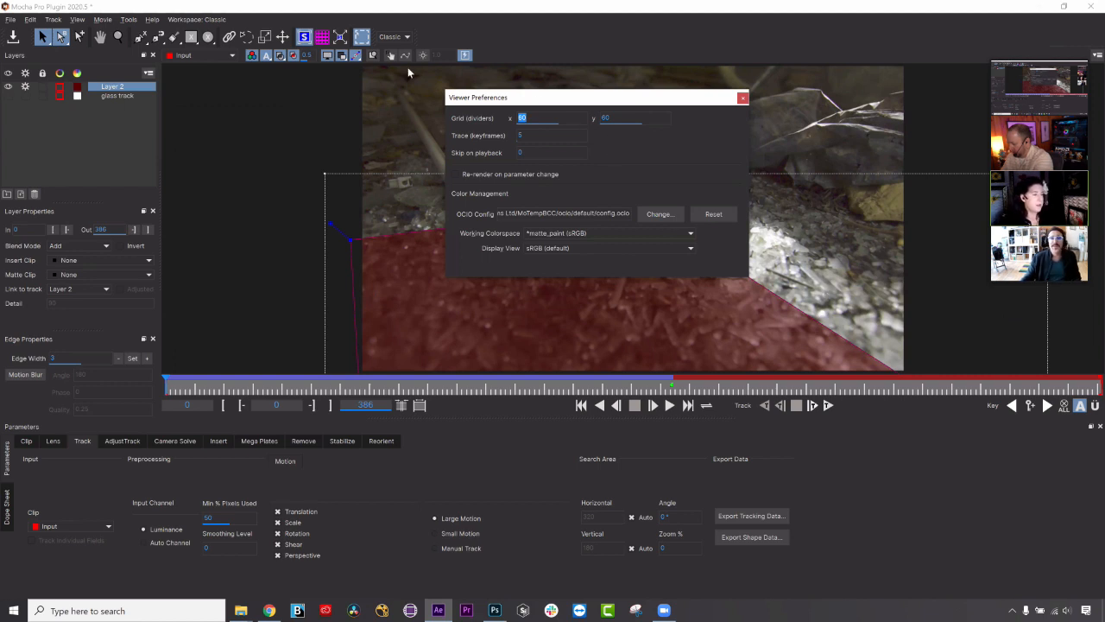
click(323, 40)
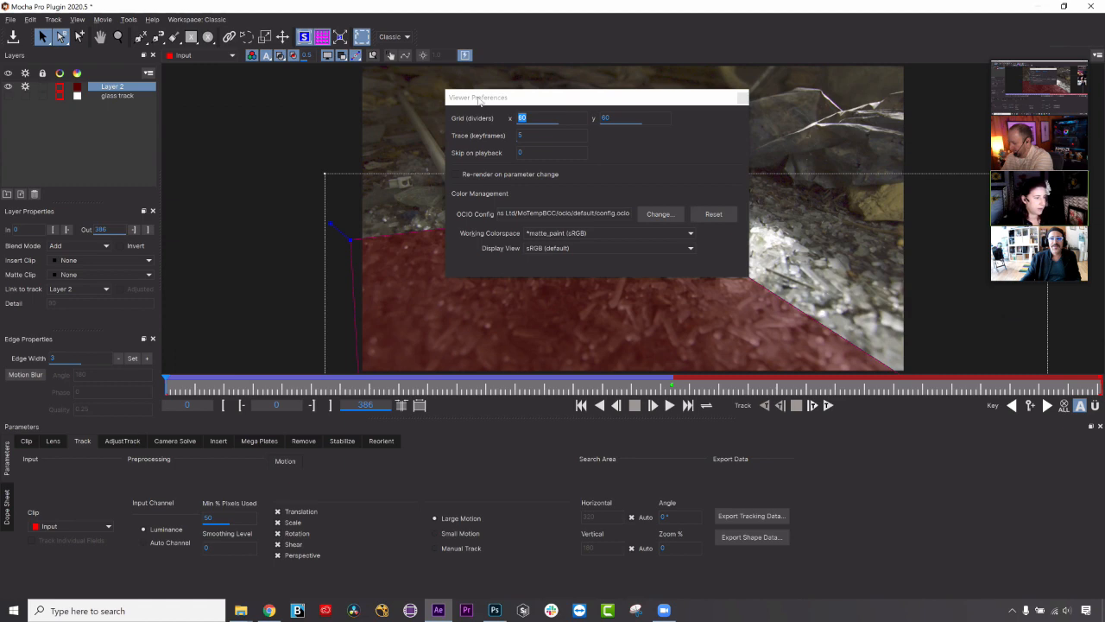
click(533, 111)
click(732, 109)
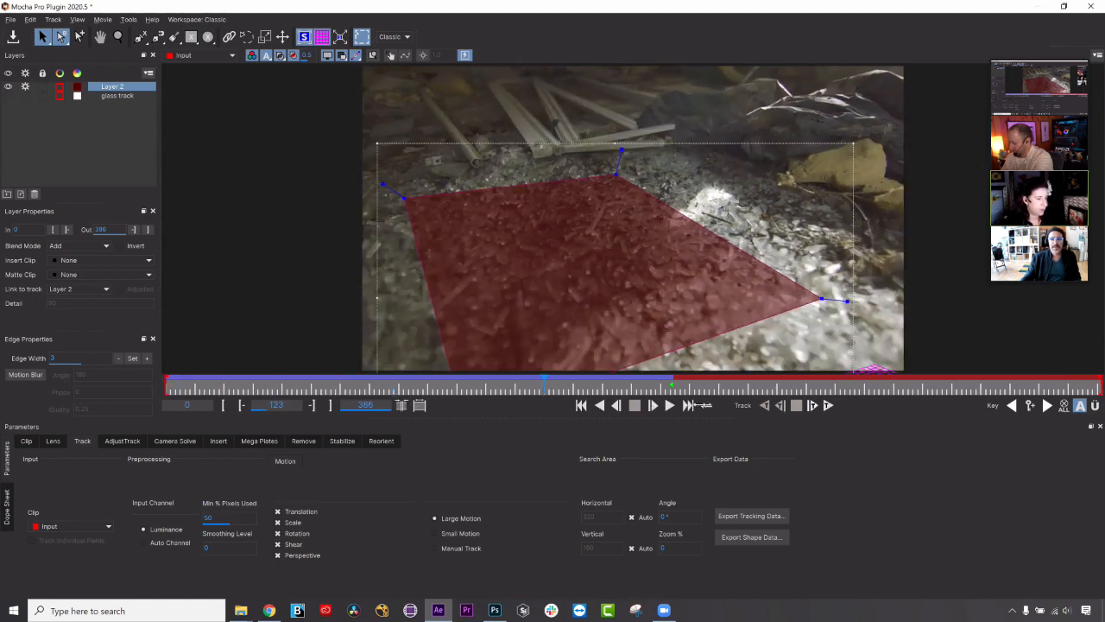
At frame 183, move the planar surface from the foreground back onto the tracked glass area.
click(618, 404)
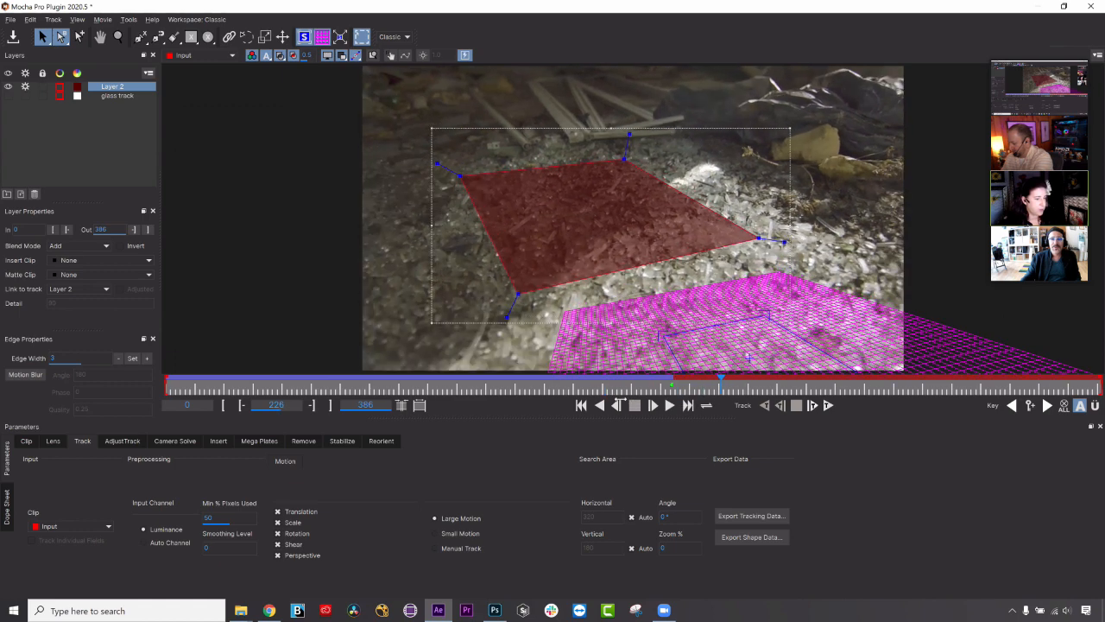
mouse_move(607, 394)
mouse_down()
mouse_move(552, 394)
mouse_move(609, 391)
mouse_up()
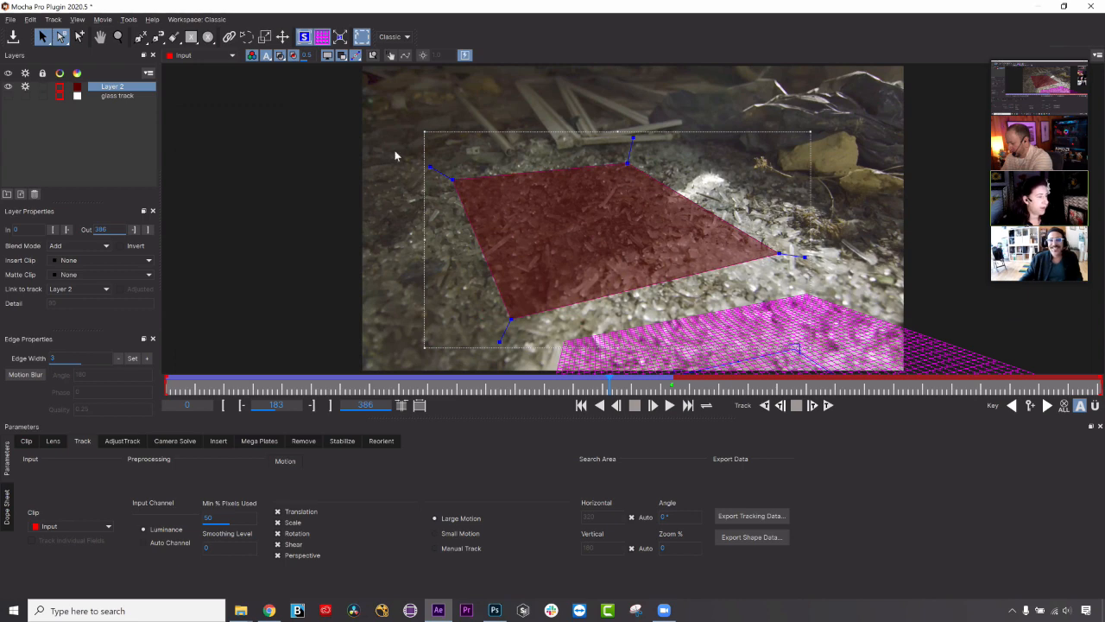
click(101, 36)
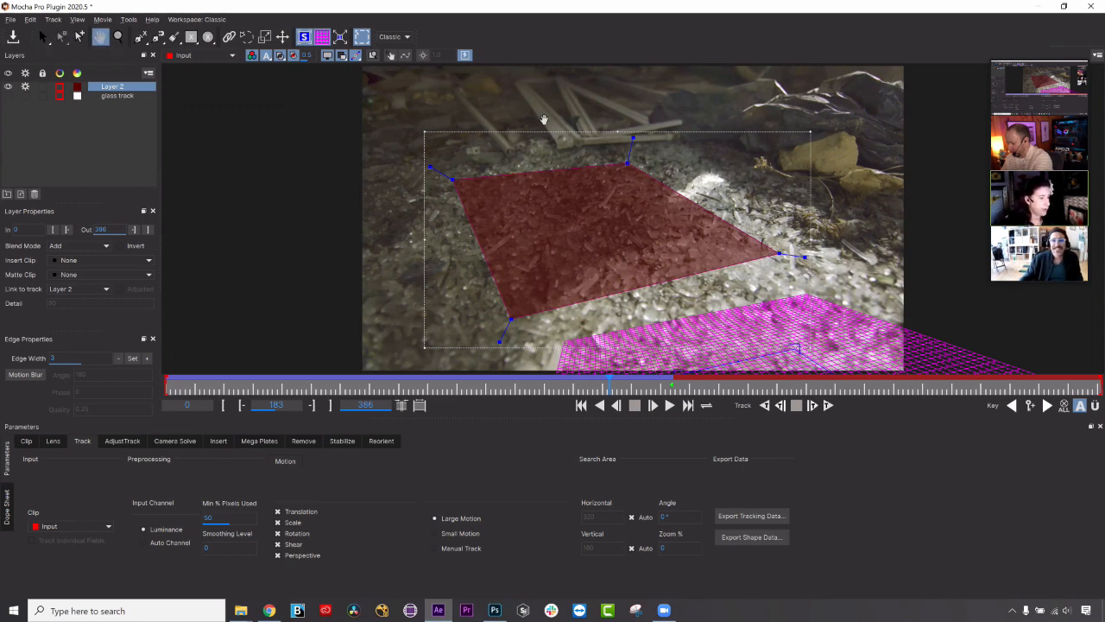
drag(607, 220, 563, 151)
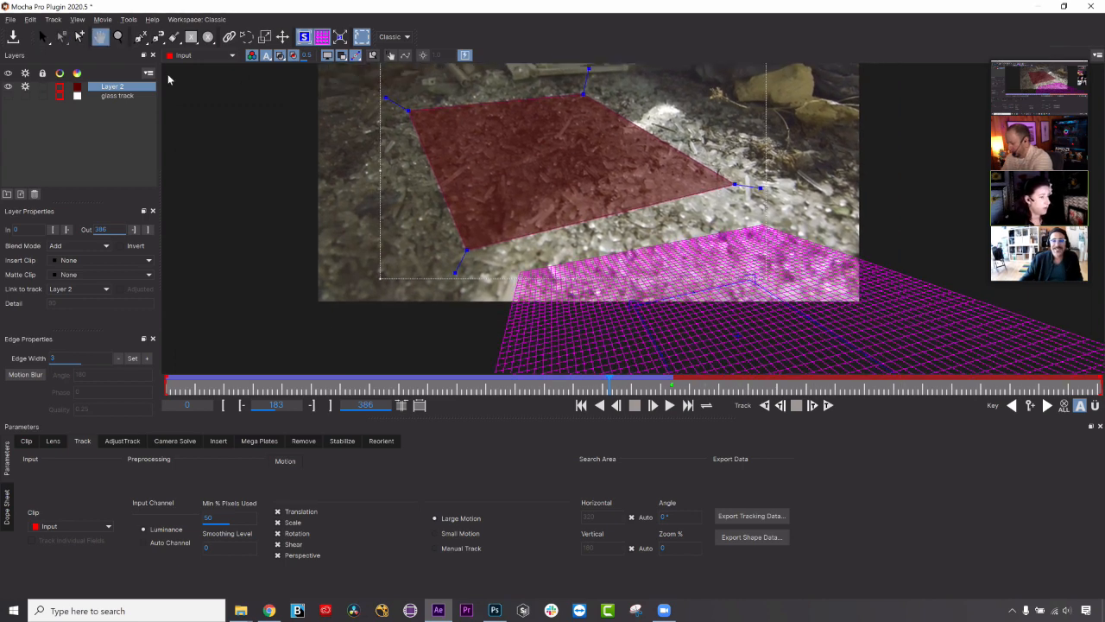
drag(687, 283, 540, 149)
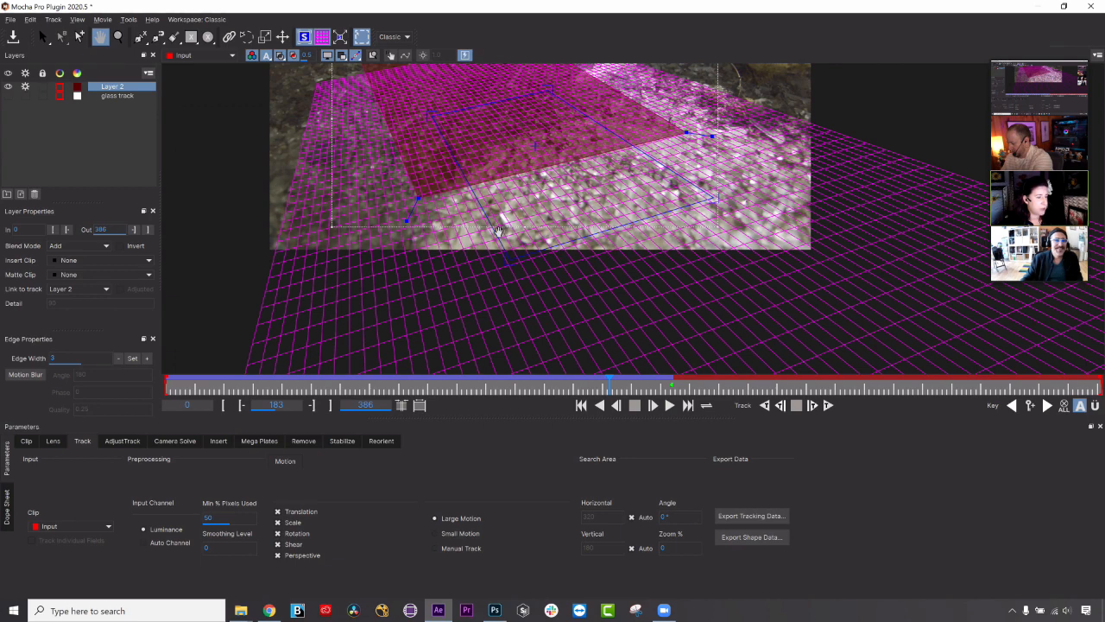
Scrub through the tracked range to frame 136 and check how the planar grid sticks to the ground.
drag(499, 231, 497, 235)
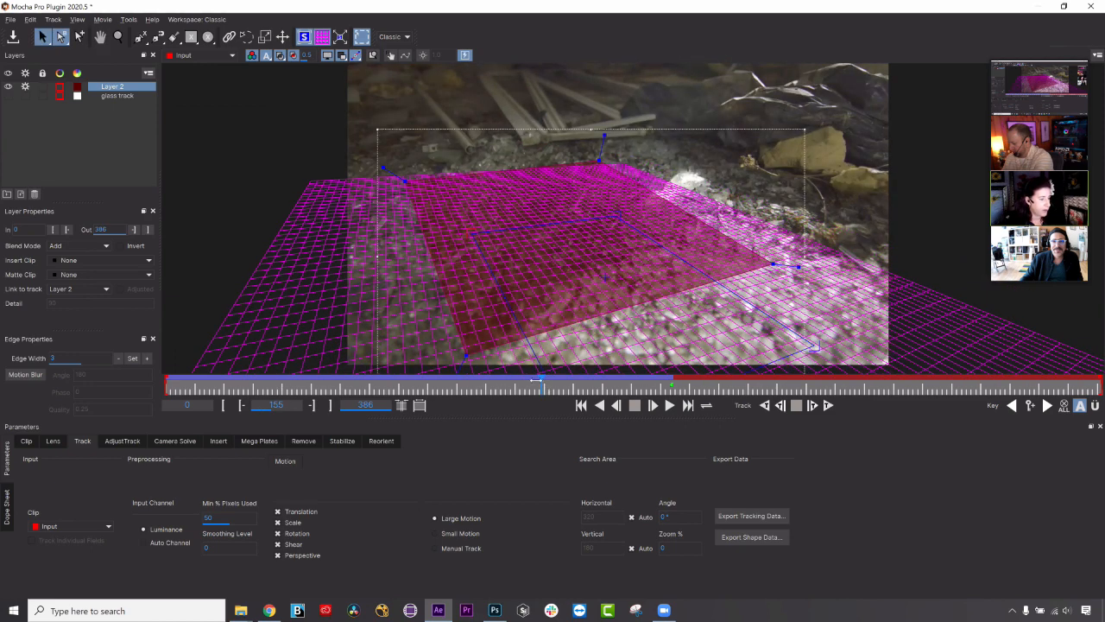
drag(138, 369, 363, 374)
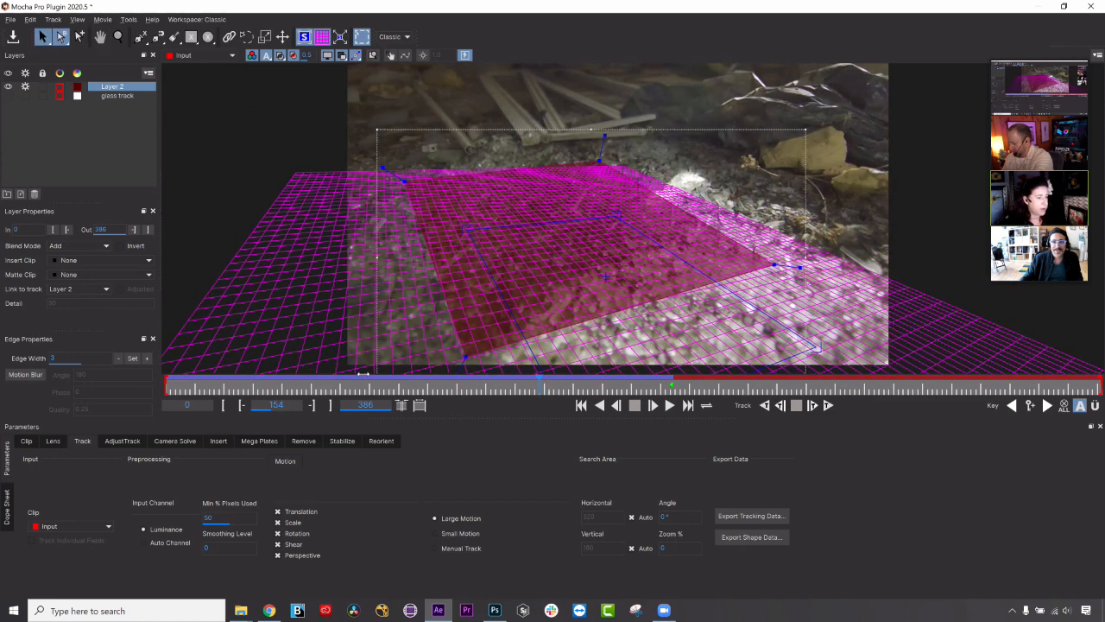
mouse_move(487, 360)
mouse_down()
mouse_move(518, 362)
mouse_move(302, 367)
mouse_move(519, 365)
mouse_move(380, 362)
mouse_move(491, 353)
mouse_up()
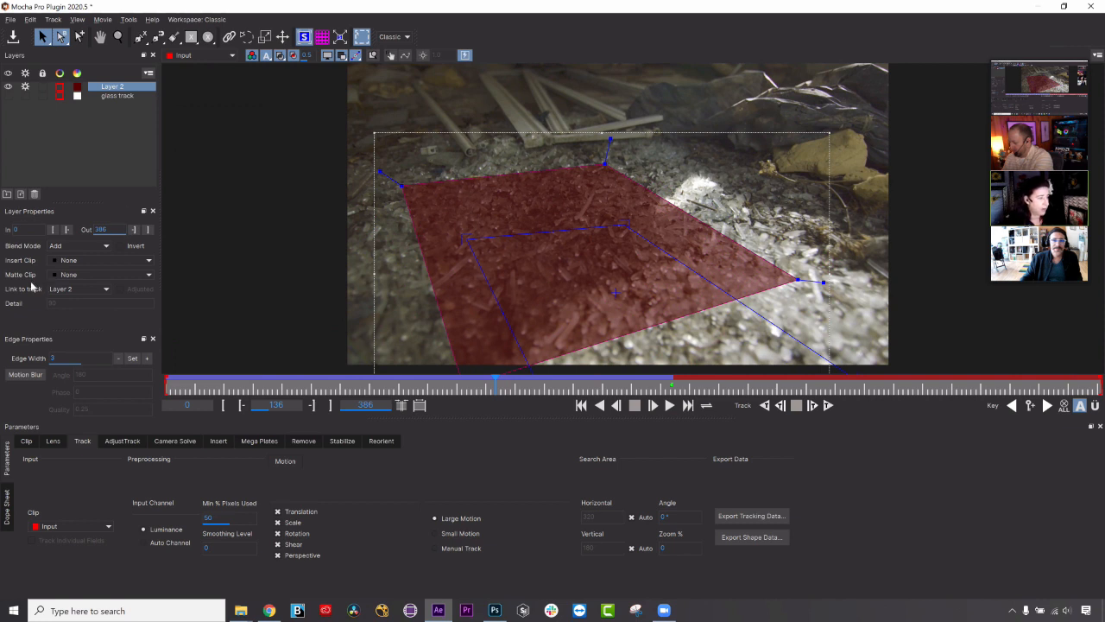
Insert the Grid32x32 clip on Layer 2's surface, raise the surface's far corner slightly, and check the track up to frame 173.
click(59, 261)
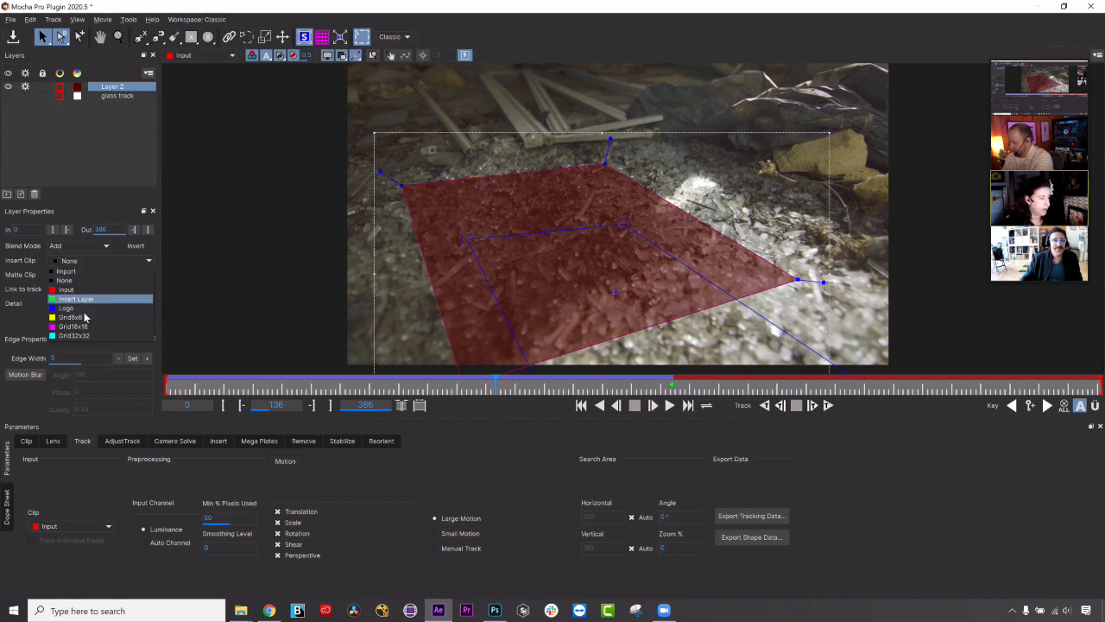
click(86, 335)
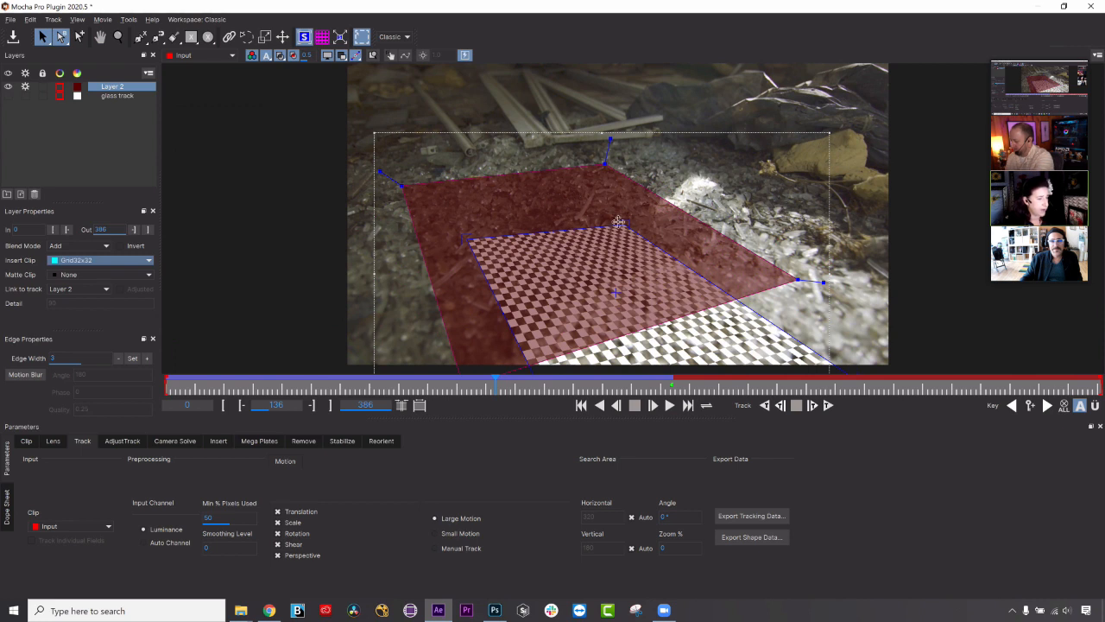
drag(626, 226, 627, 214)
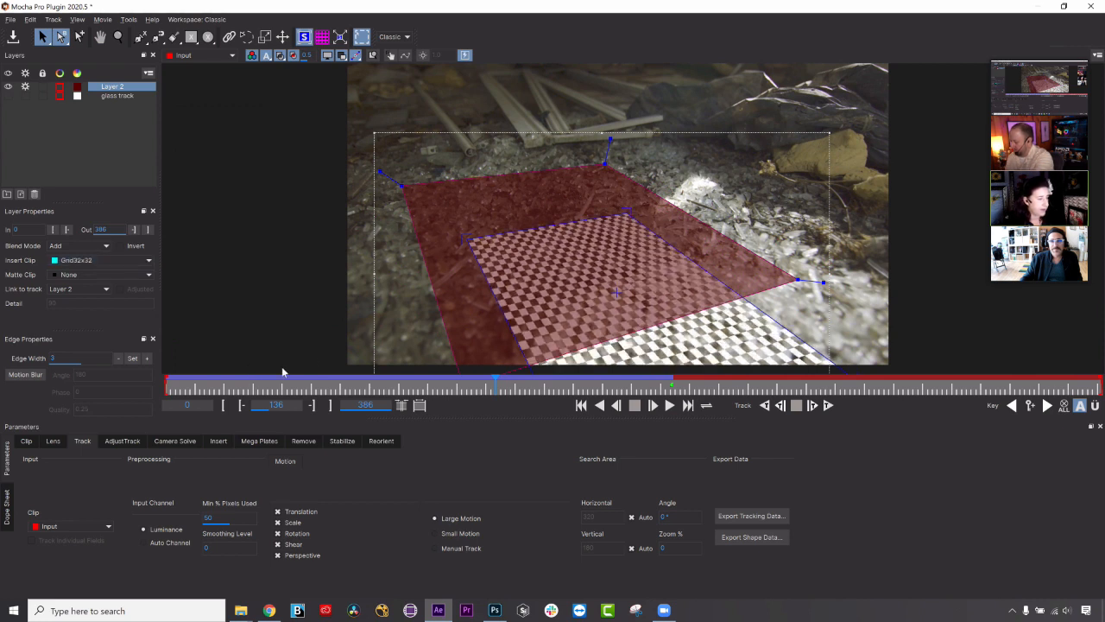
drag(493, 381, 585, 385)
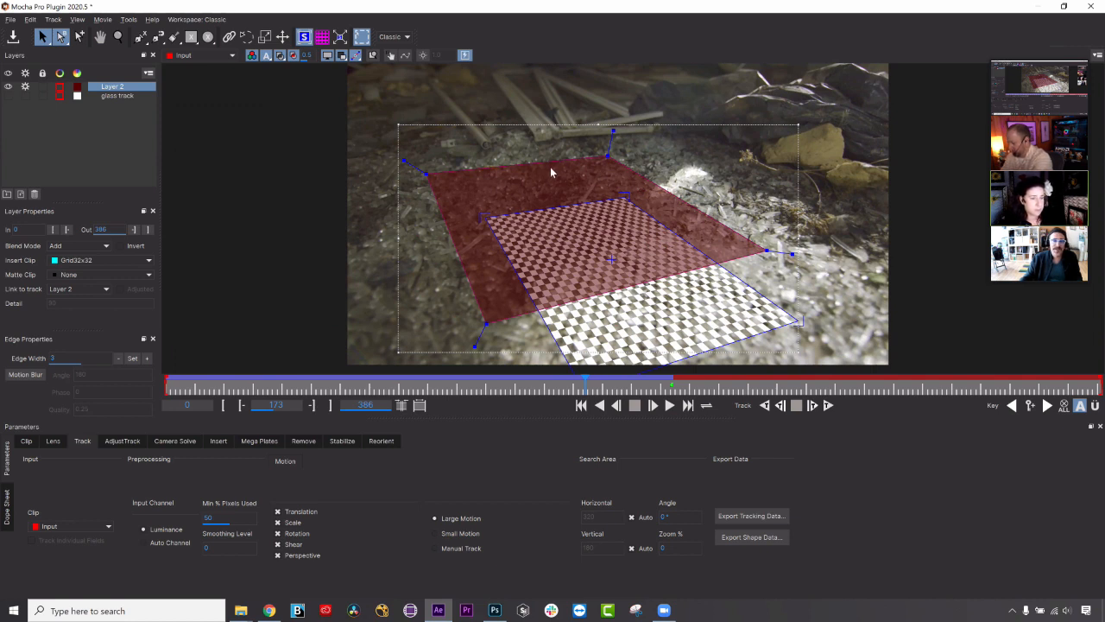
Compare the Insert Layer and Grid32x32 insert clips on Layer 2, and set the insert clip back to None.
click(138, 260)
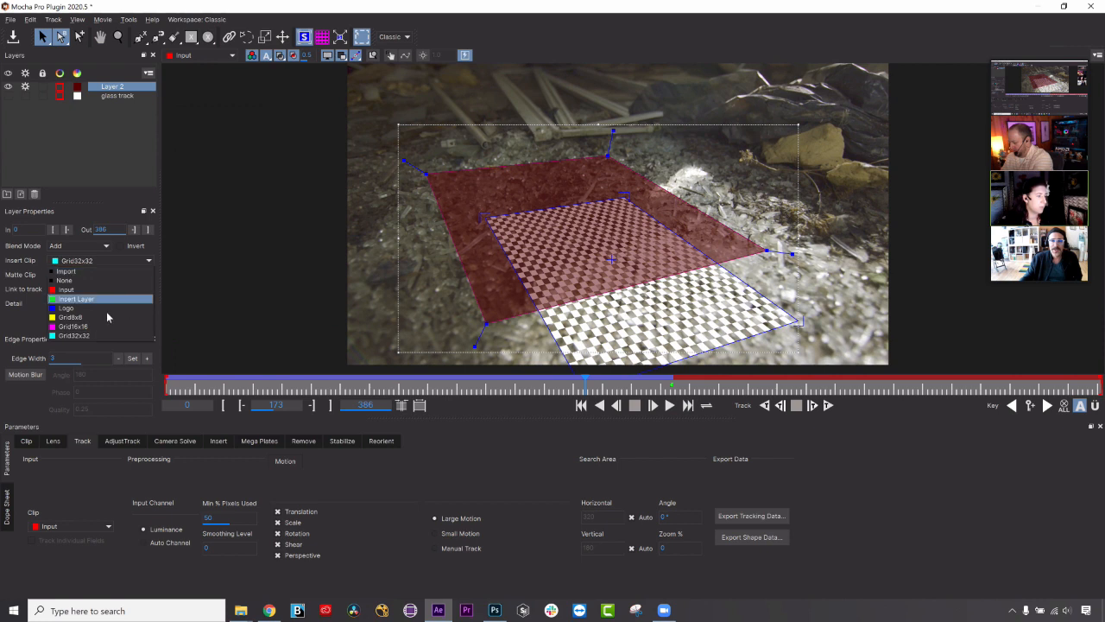
click(97, 299)
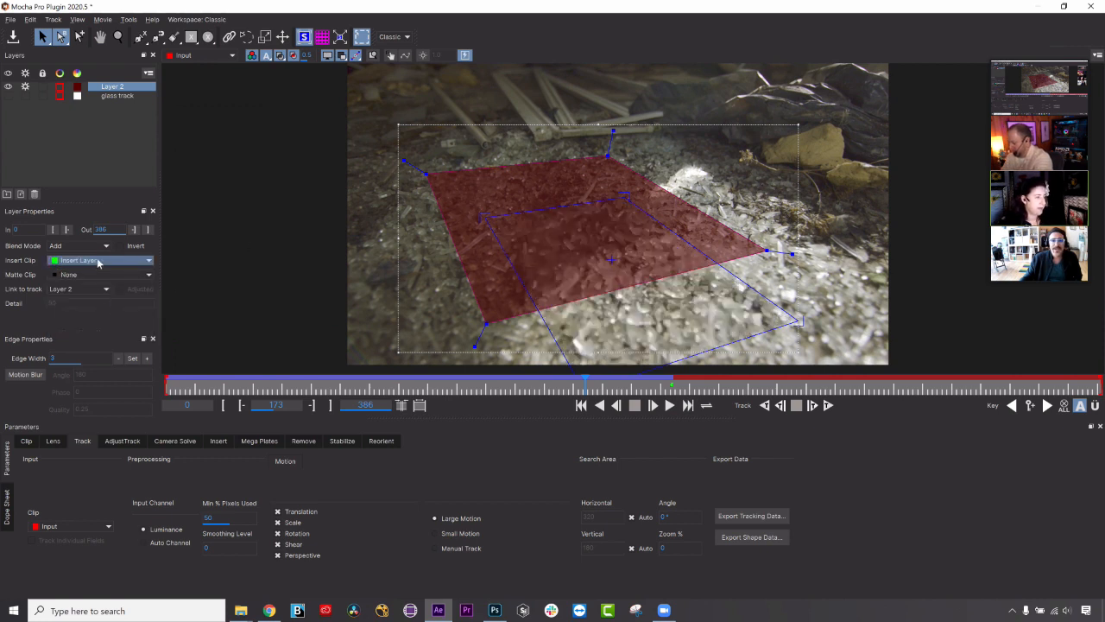
click(98, 262)
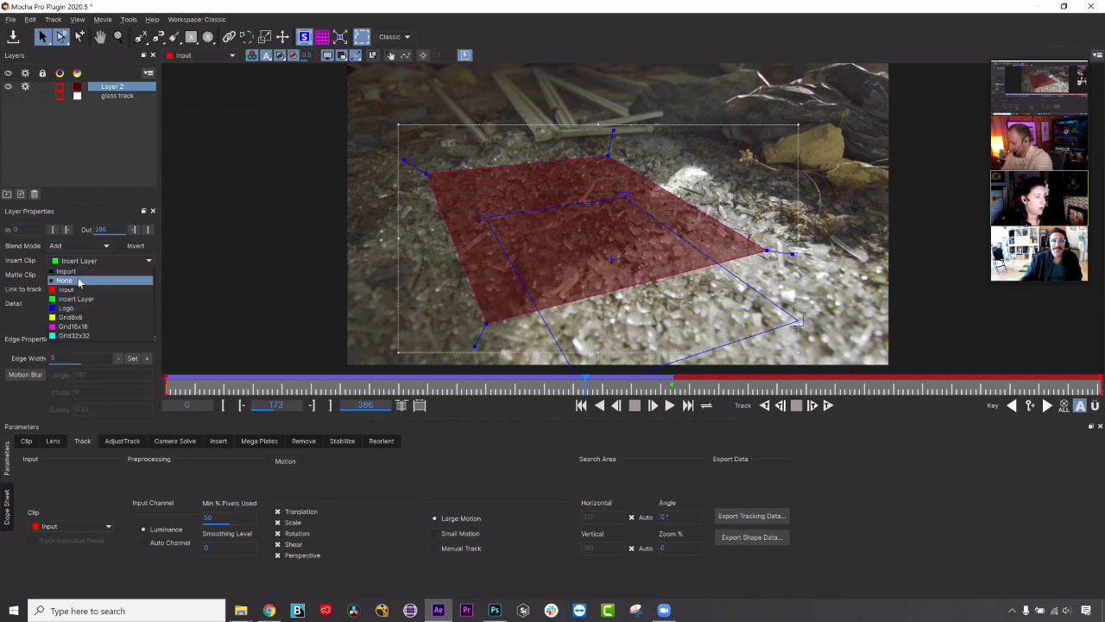
click(75, 336)
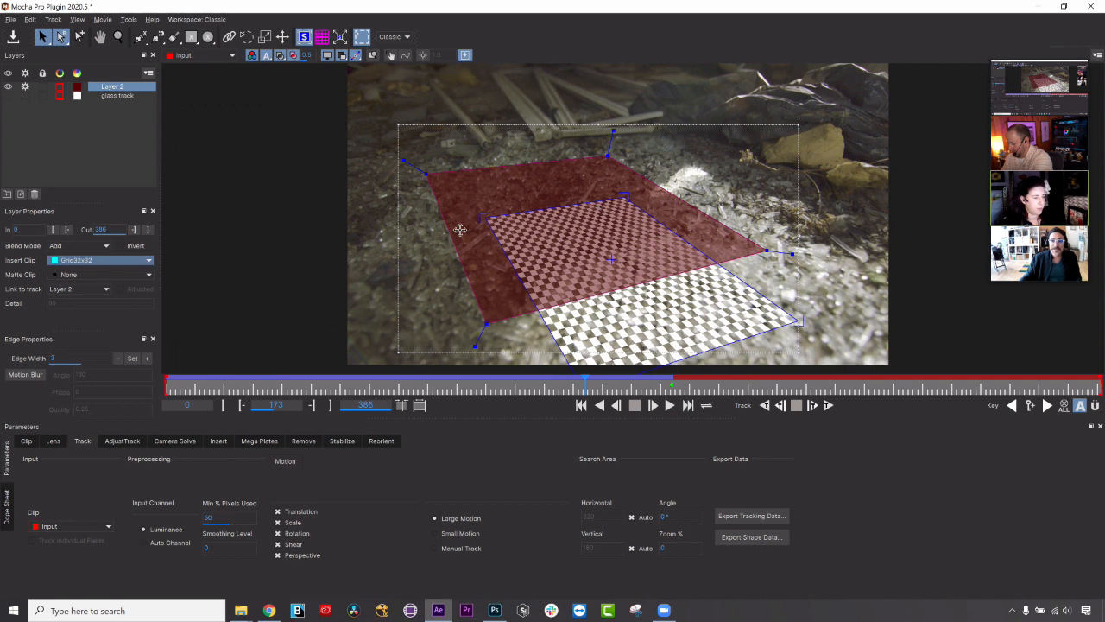
click(92, 260)
click(77, 272)
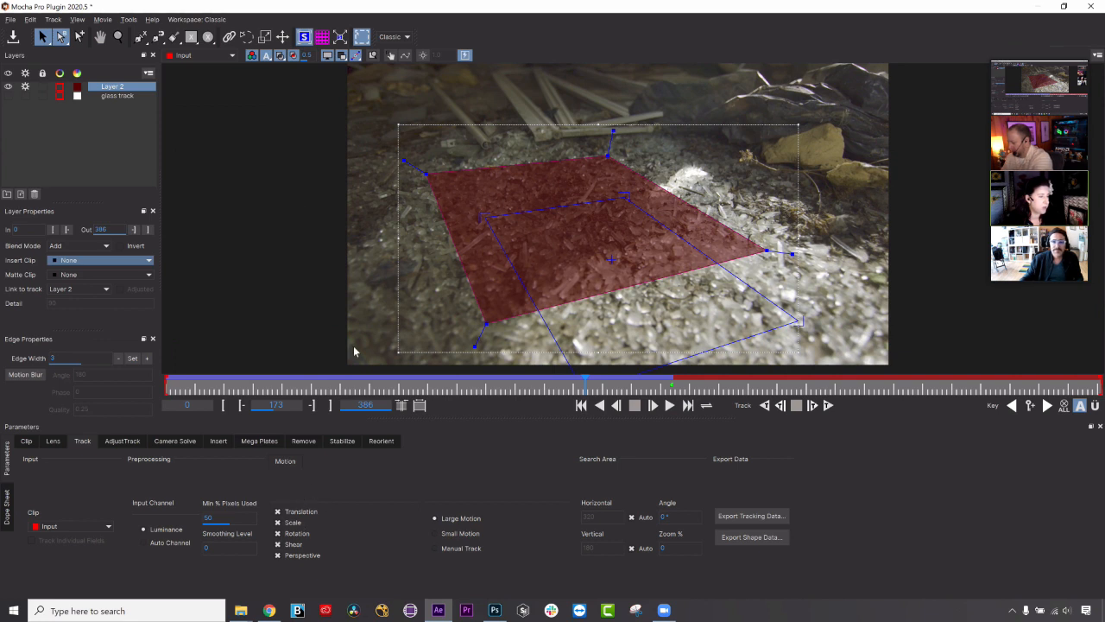
Draw a small rectangular shape on a new layer above the tracked ground and move its planar surface beside it towards the wooden debris.
click(191, 37)
drag(404, 105, 455, 148)
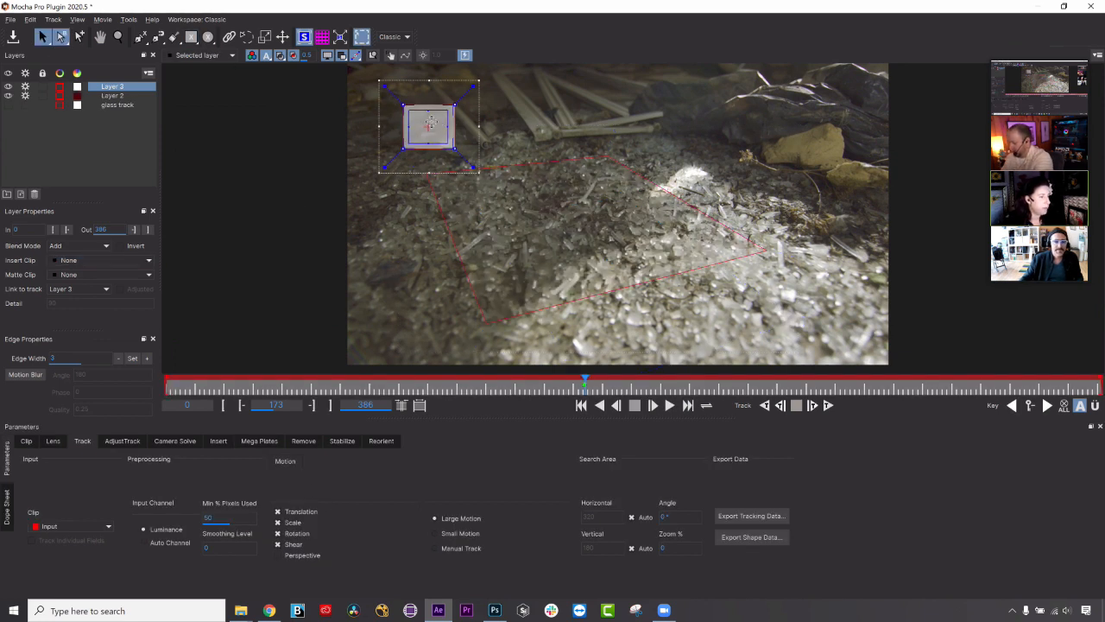
drag(426, 113, 516, 109)
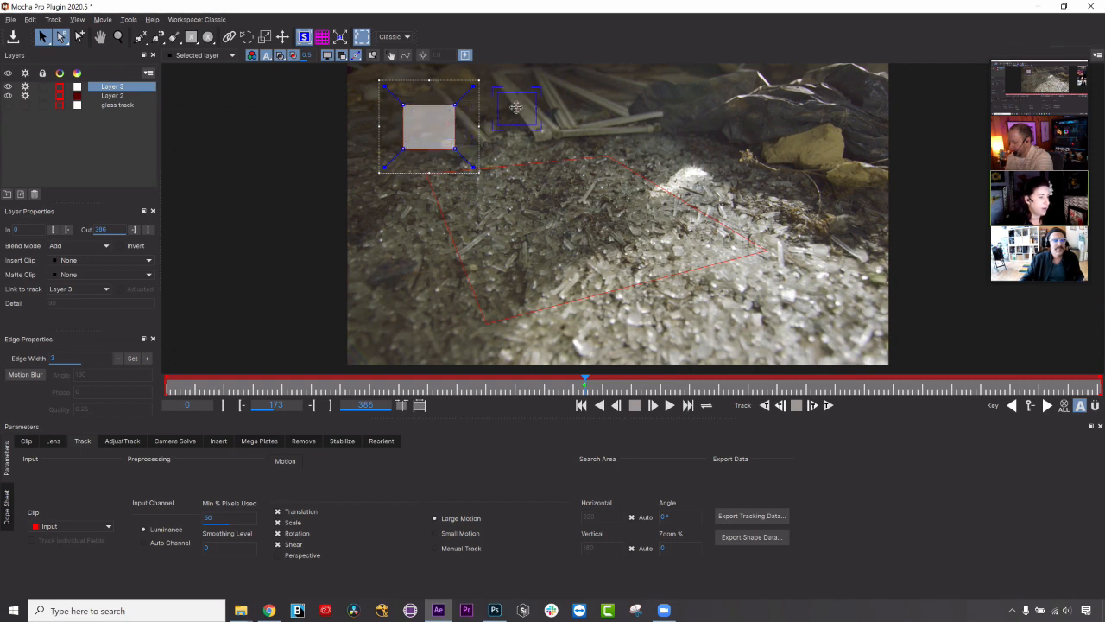
Try scaling, rotating and moving the small rectangle with its transform box, and undo the last resize.
drag(479, 173, 488, 197)
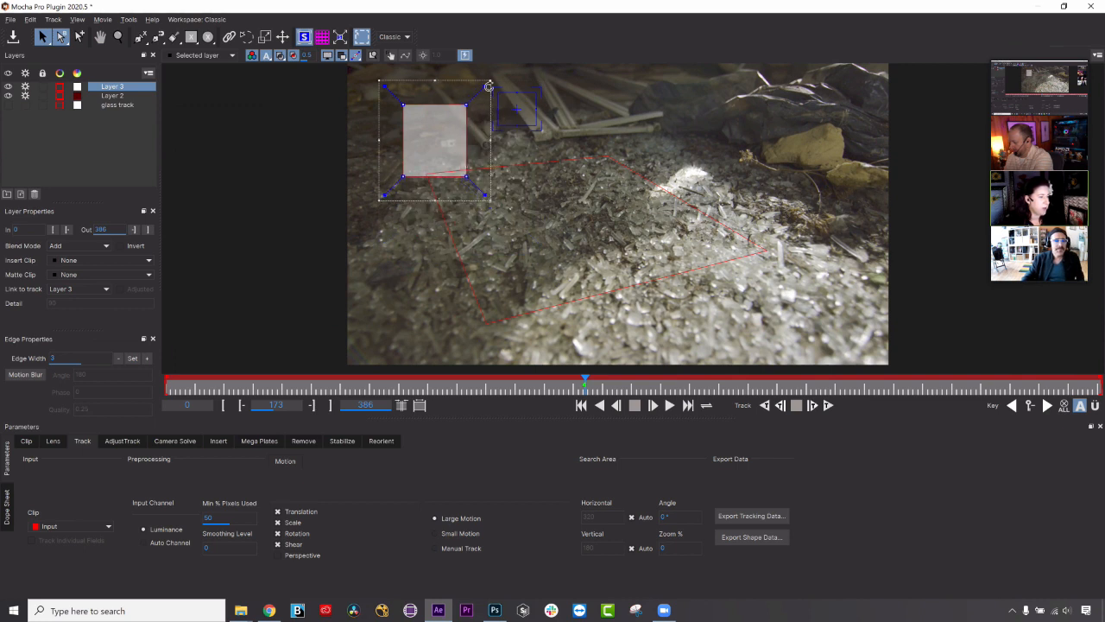
mouse_move(504, 99)
mouse_down()
mouse_move(515, 121)
mouse_move(494, 83)
mouse_up()
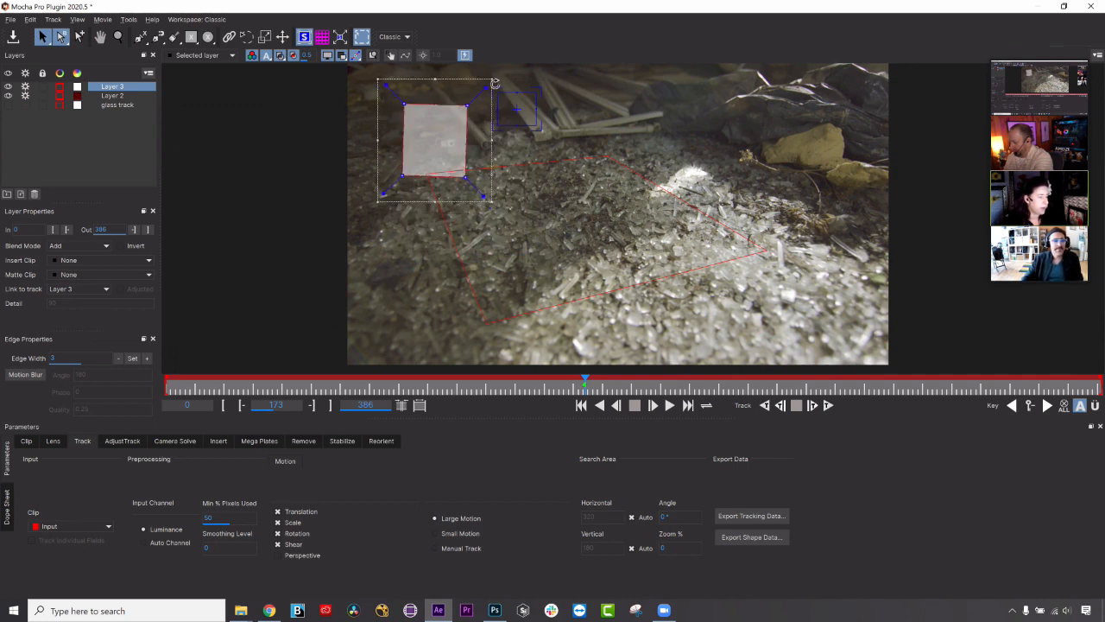
drag(466, 127, 484, 138)
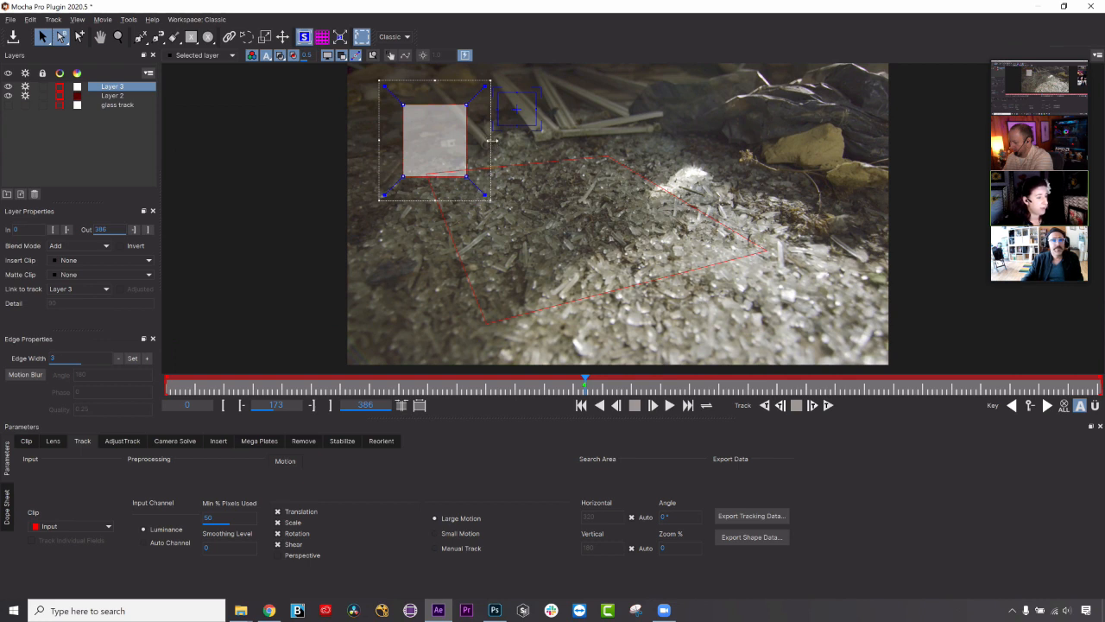
drag(490, 137, 476, 166)
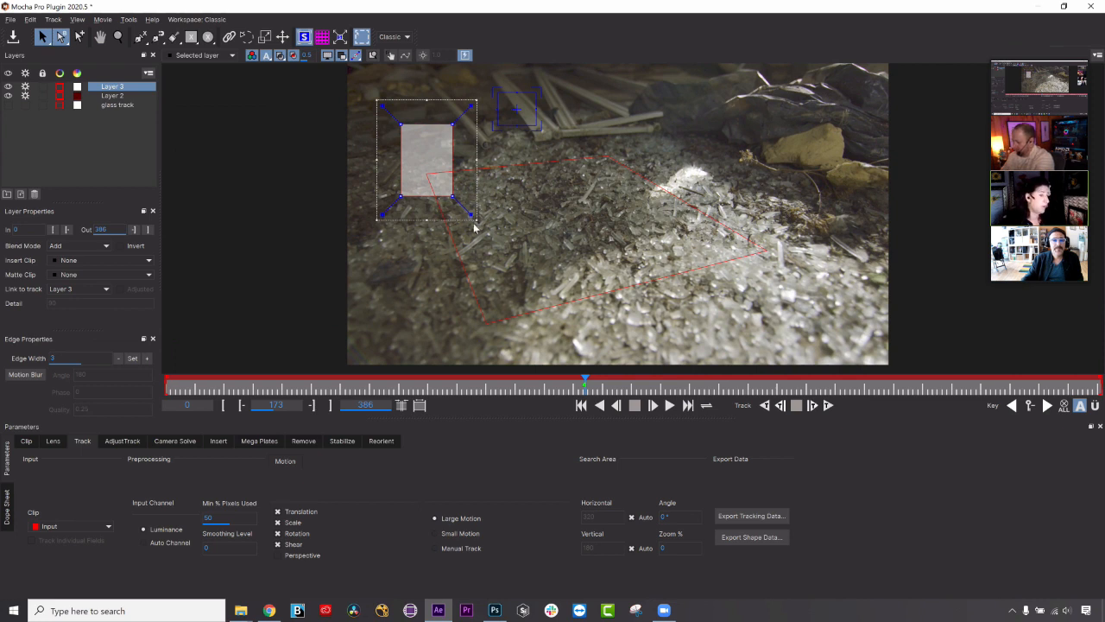
mouse_move(476, 221)
mouse_down()
mouse_move(438, 183)
mouse_move(525, 254)
mouse_move(455, 194)
mouse_move(500, 233)
mouse_move(496, 225)
mouse_up()
key(ctrl+z)
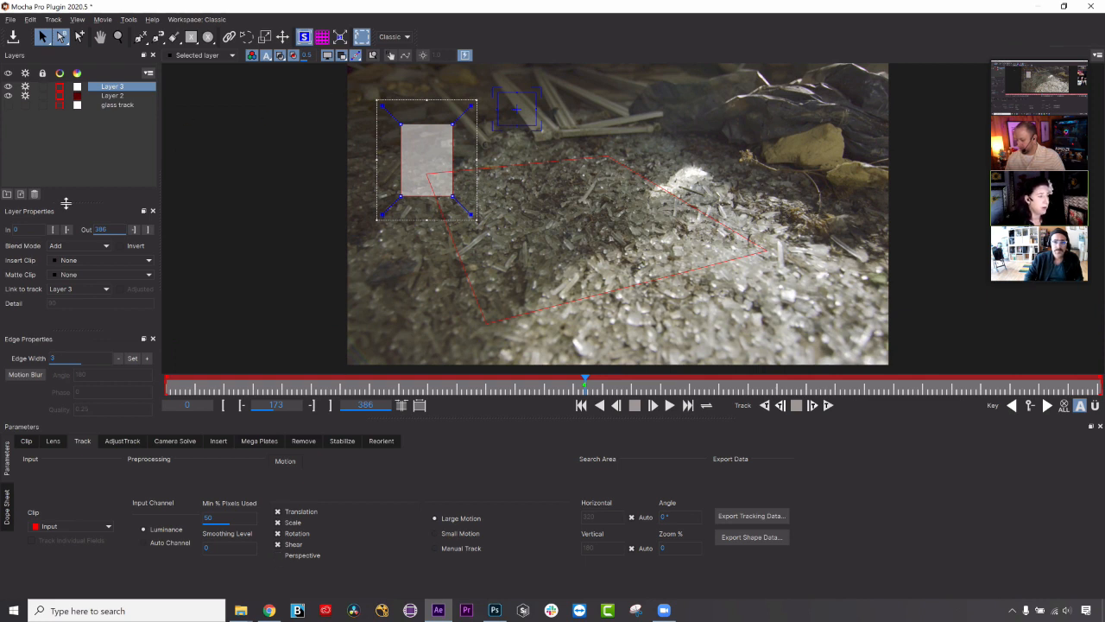
Delete the small rectangle's layer and close the Mocha project without saving the changes.
click(34, 195)
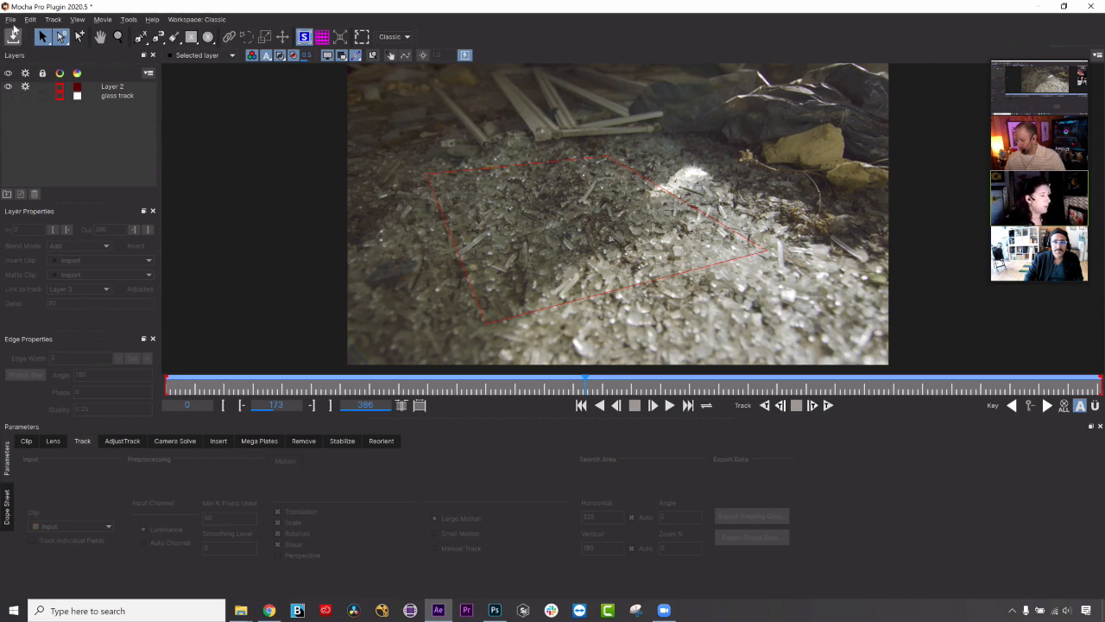
click(1090, 7)
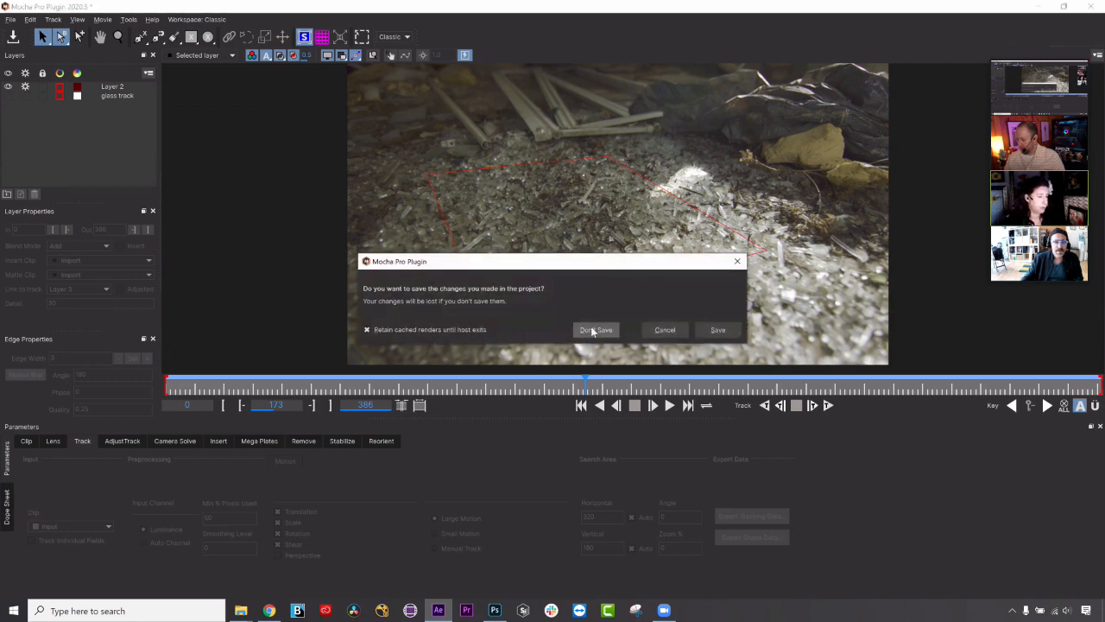
click(594, 329)
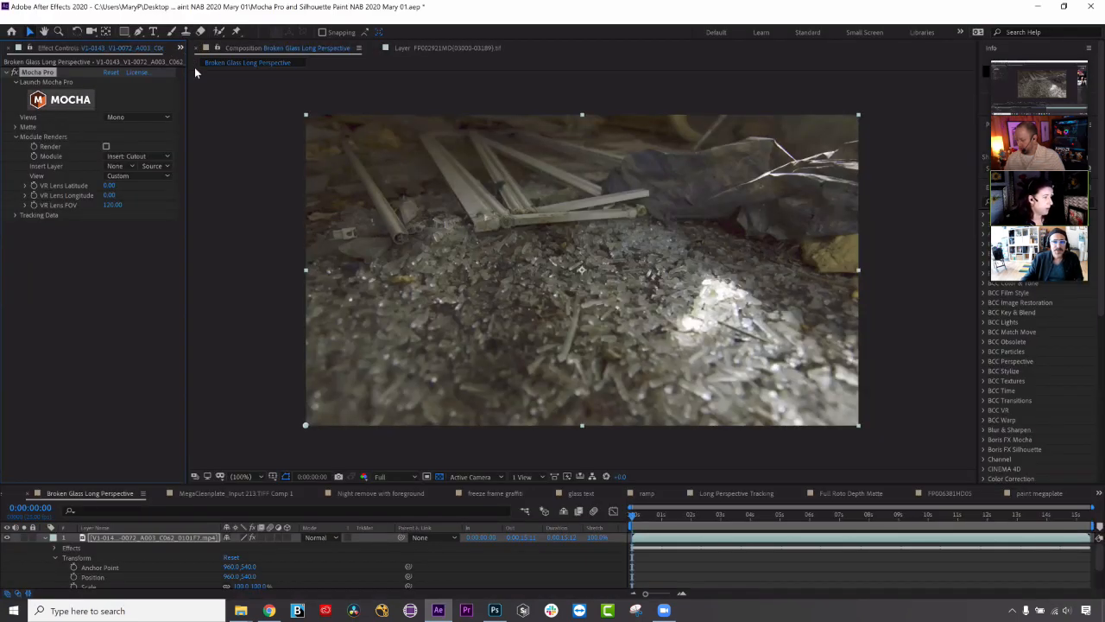
In After Effects, look through the project's compositions and open Area Brush Lighthouse.
click(201, 75)
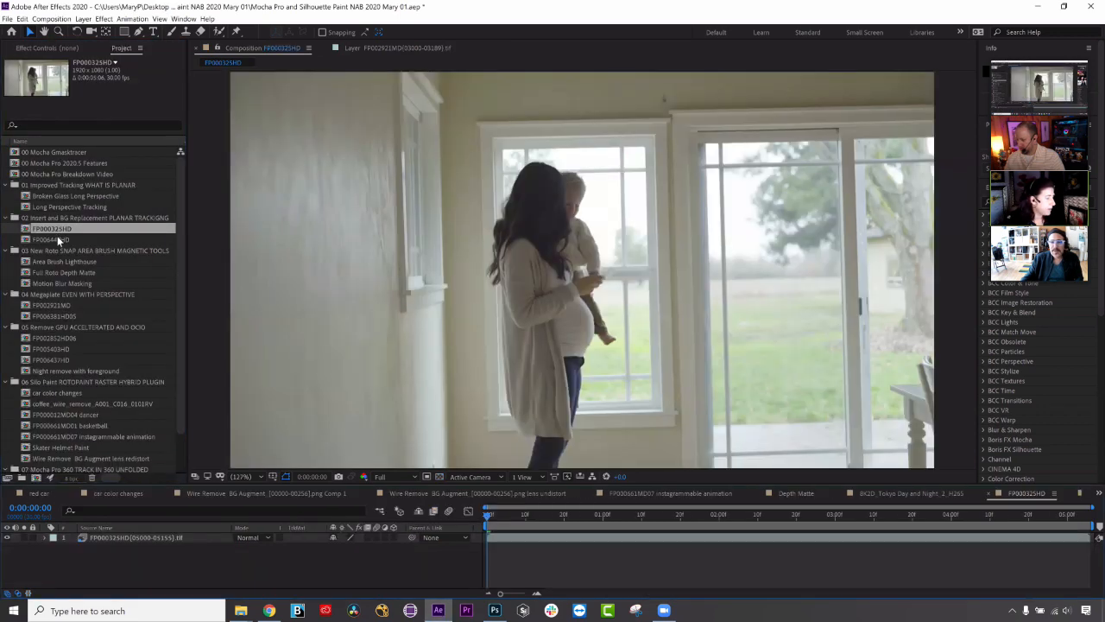
double_click(57, 236)
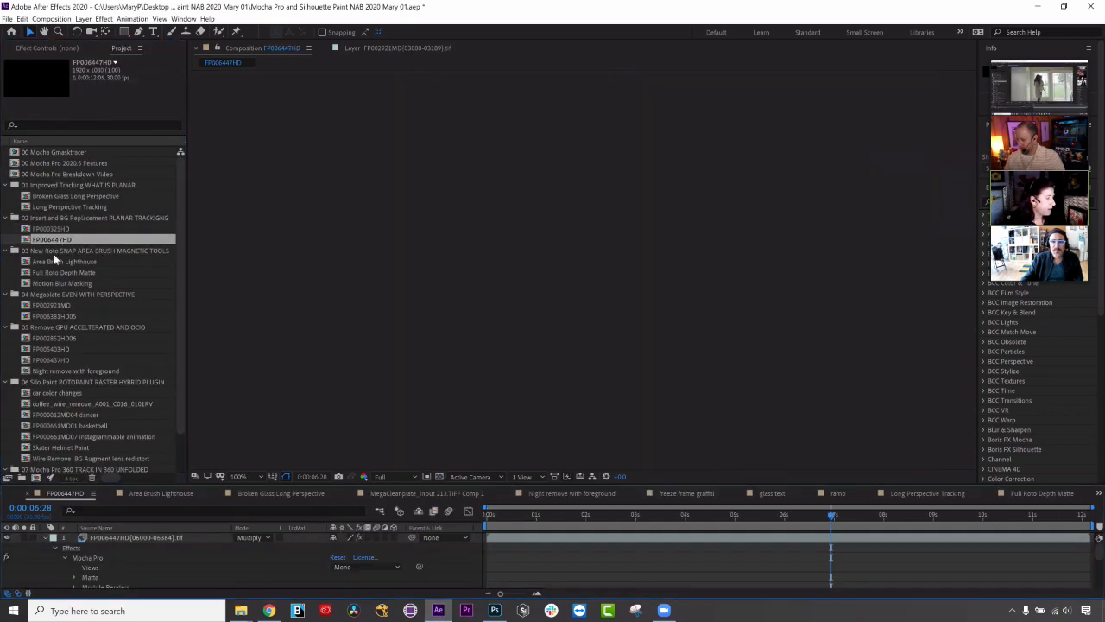
double_click(54, 262)
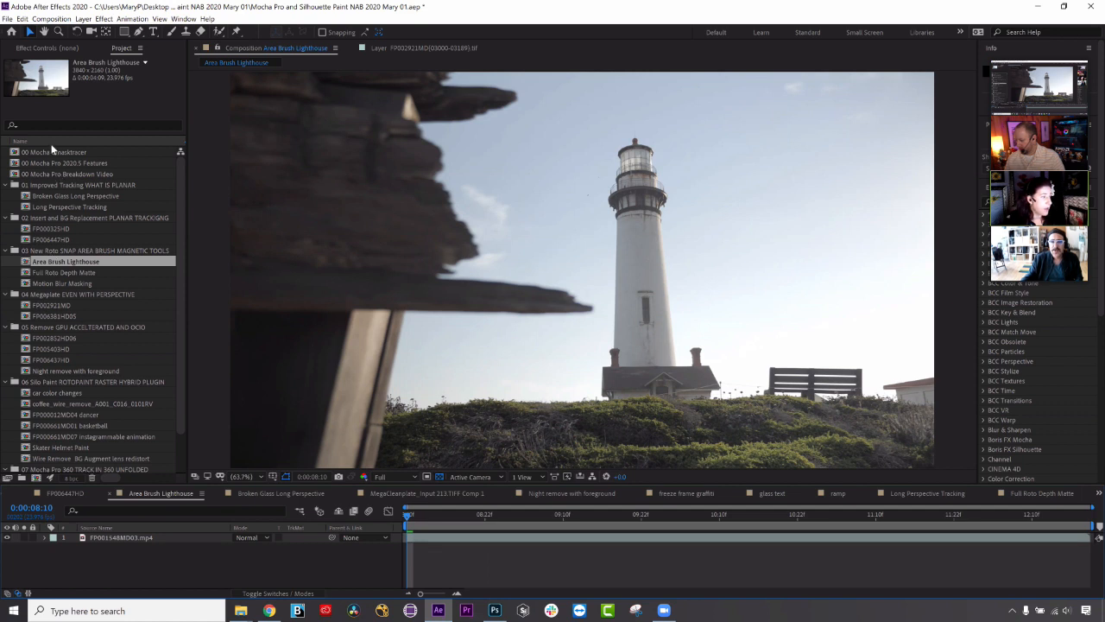
Launch Mocha Pro from the effect on the FP001548MD03.mp4 layer and delete the existing Layer 1.
click(48, 49)
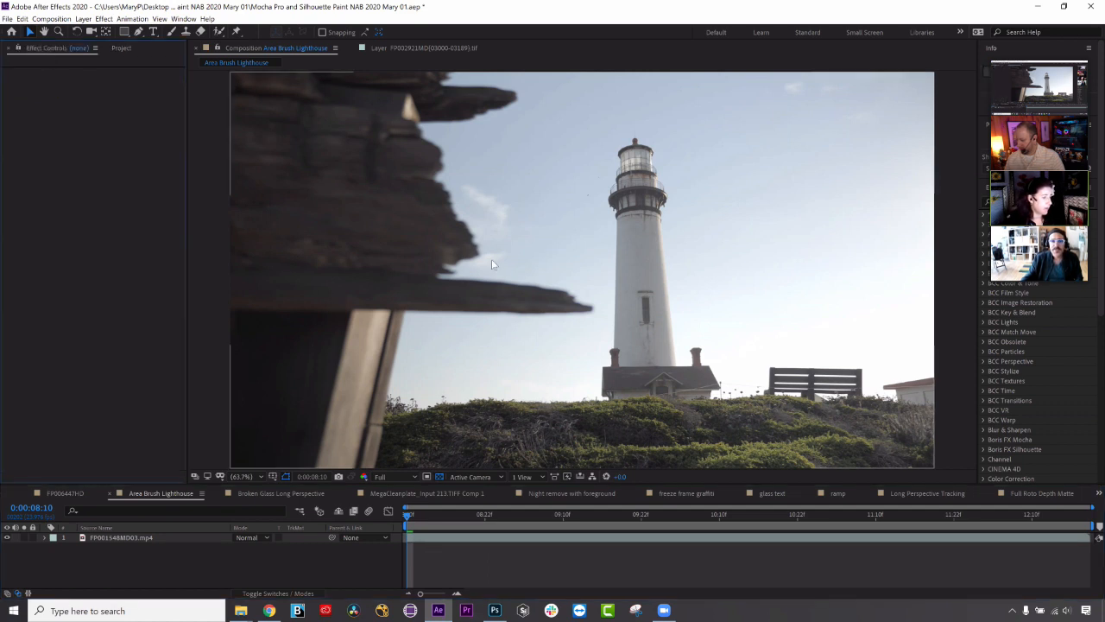
click(152, 535)
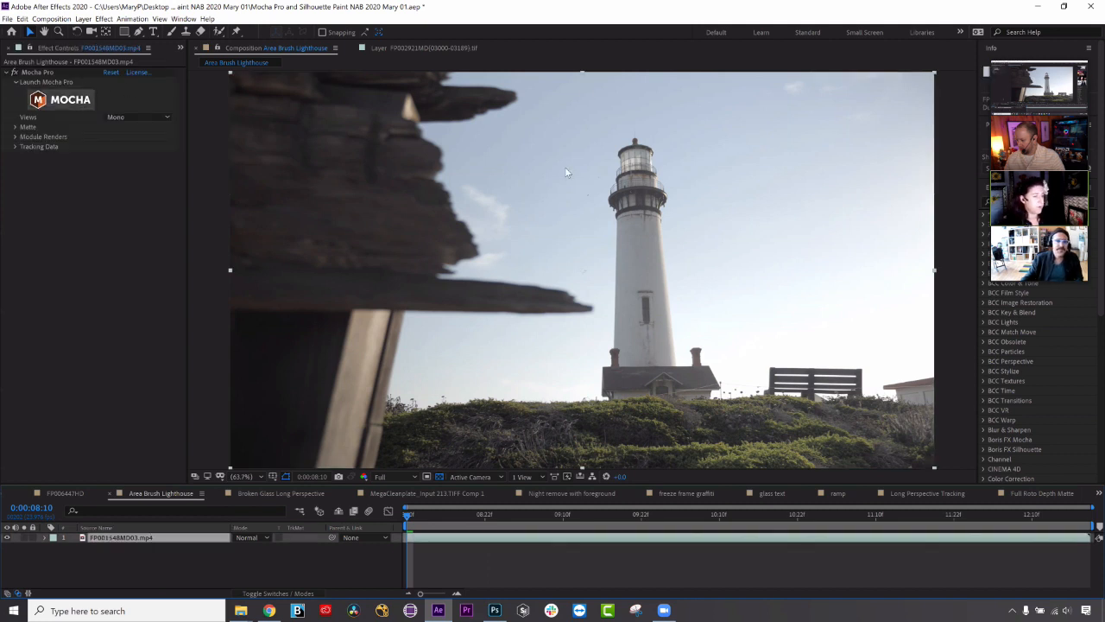
click(94, 102)
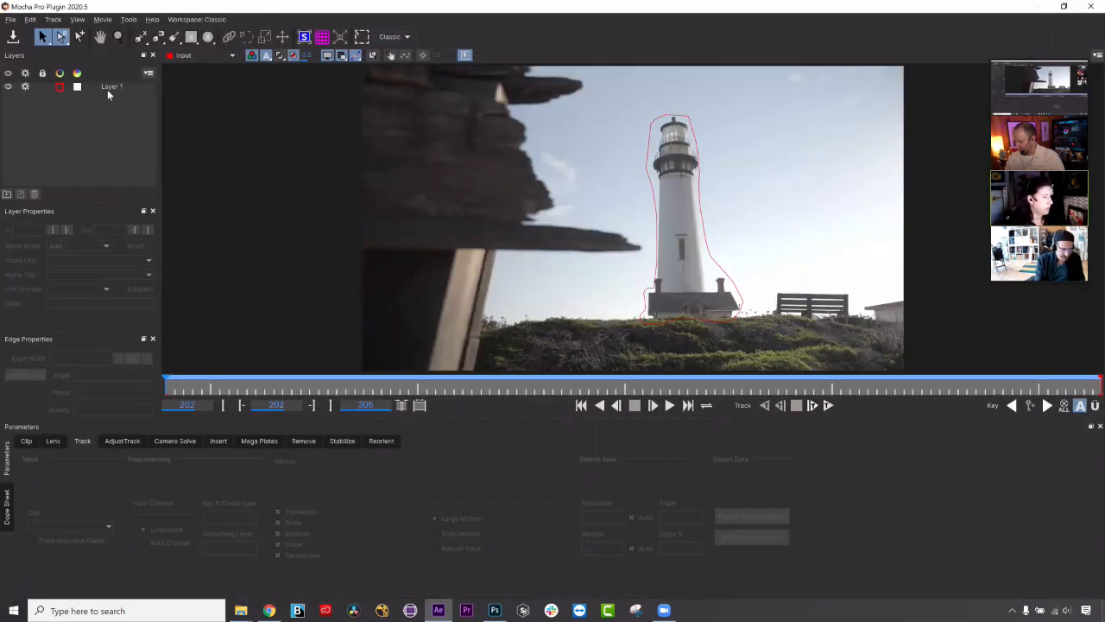
click(107, 89)
click(34, 196)
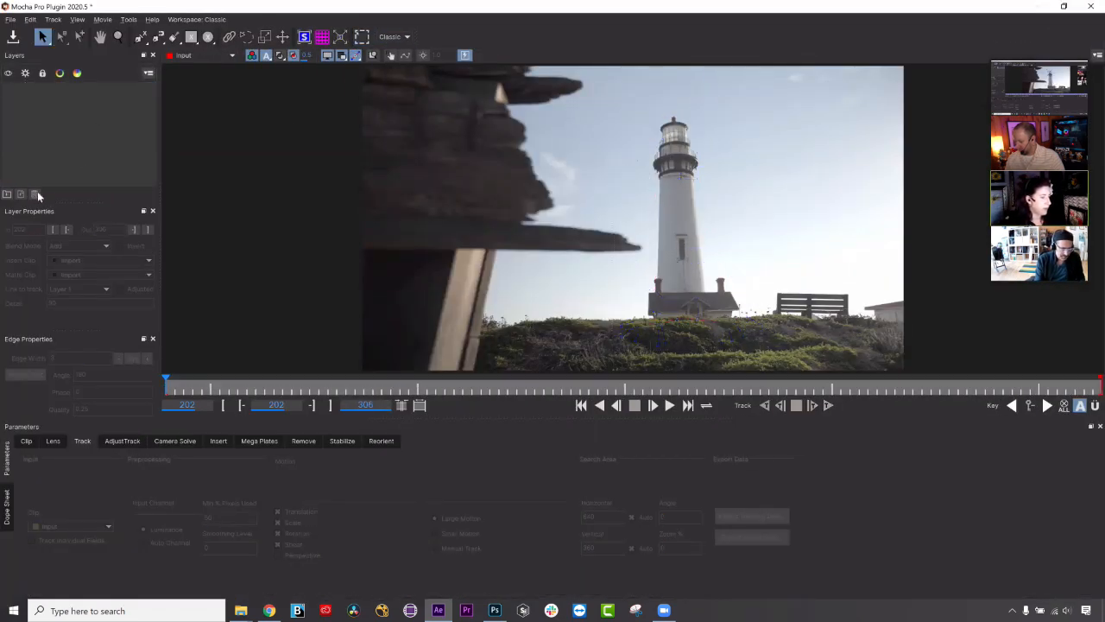
Activate the Area Brush with Fill gaps at 2690 and enlarge the brush radius to 125.
click(159, 39)
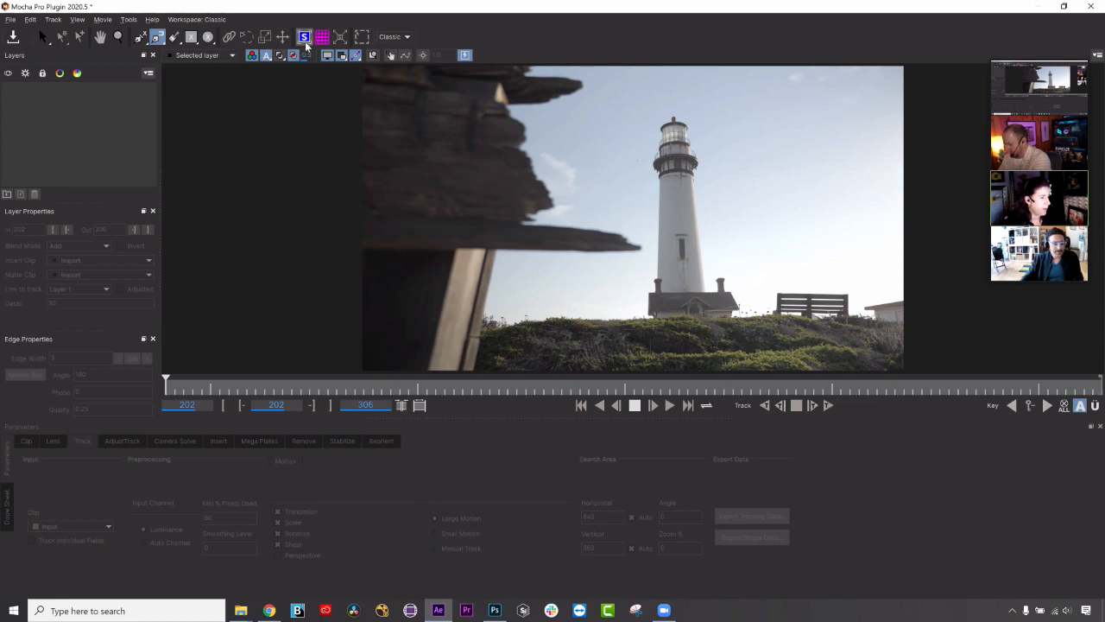
click(173, 38)
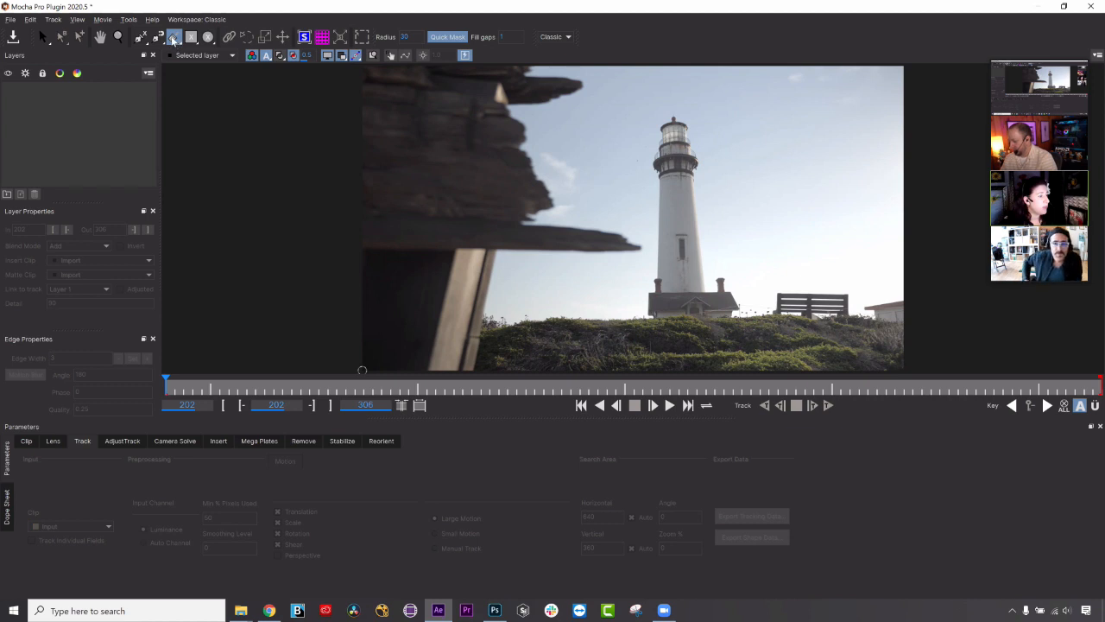
drag(507, 42, 426, 153)
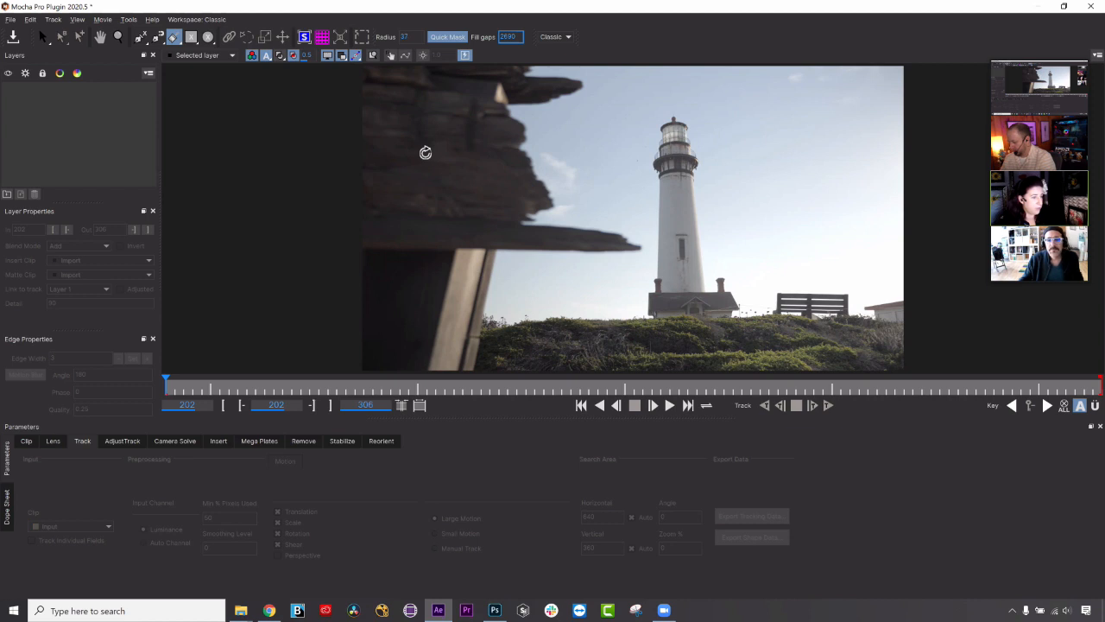
drag(427, 152, 433, 154)
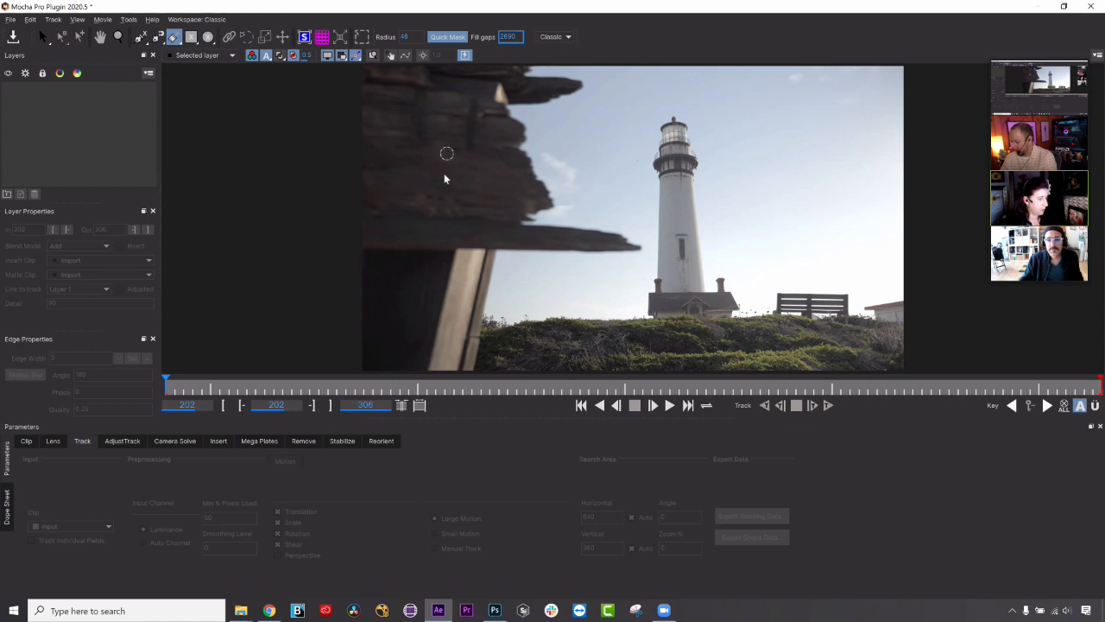
mouse_move(447, 153)
mouse_down()
mouse_move(451, 136)
mouse_move(445, 162)
mouse_up()
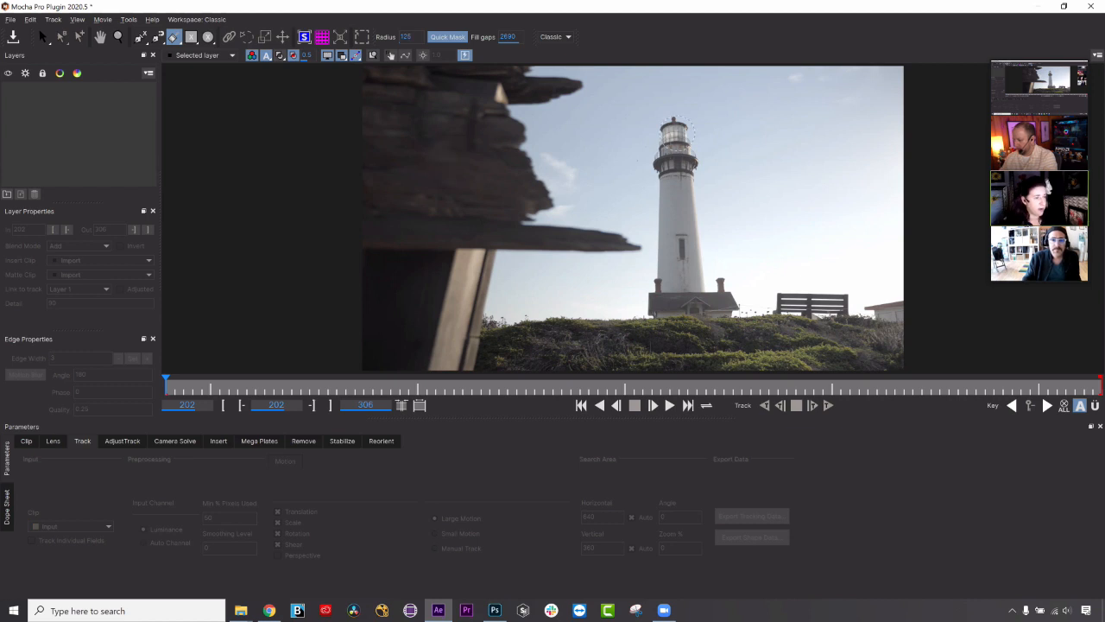
Paint a quick mask around and over the lighthouse with the Area Brush, and turn Quick Mask off to convert it to a spline.
drag(674, 122, 674, 116)
mouse_move(673, 119)
mouse_down()
mouse_move(651, 221)
mouse_move(656, 319)
mouse_move(703, 277)
mouse_move(687, 125)
mouse_up()
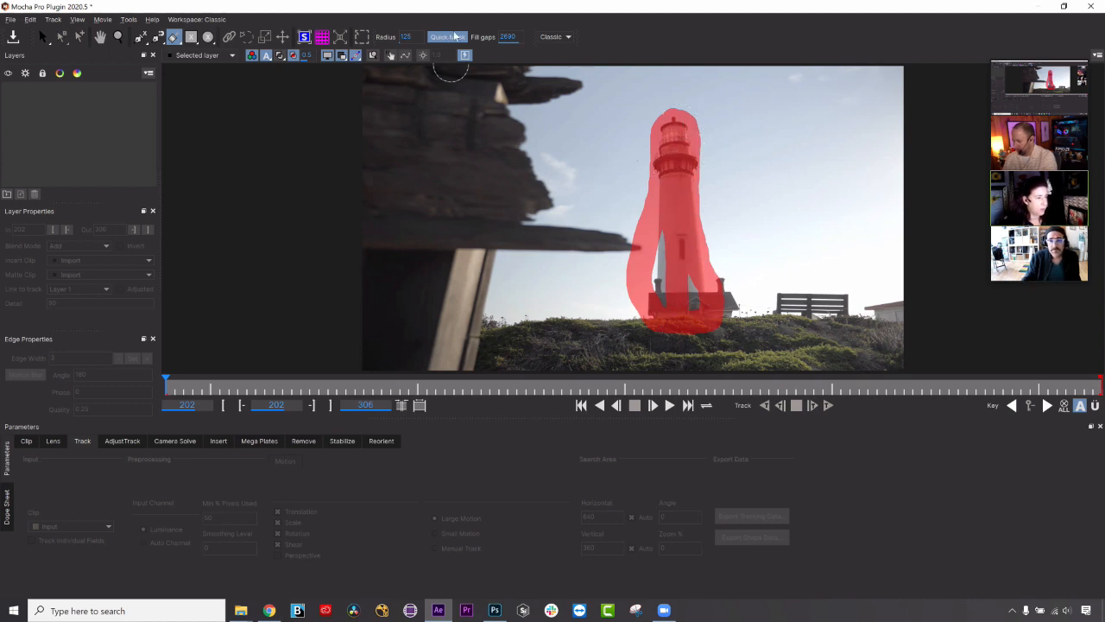
click(448, 38)
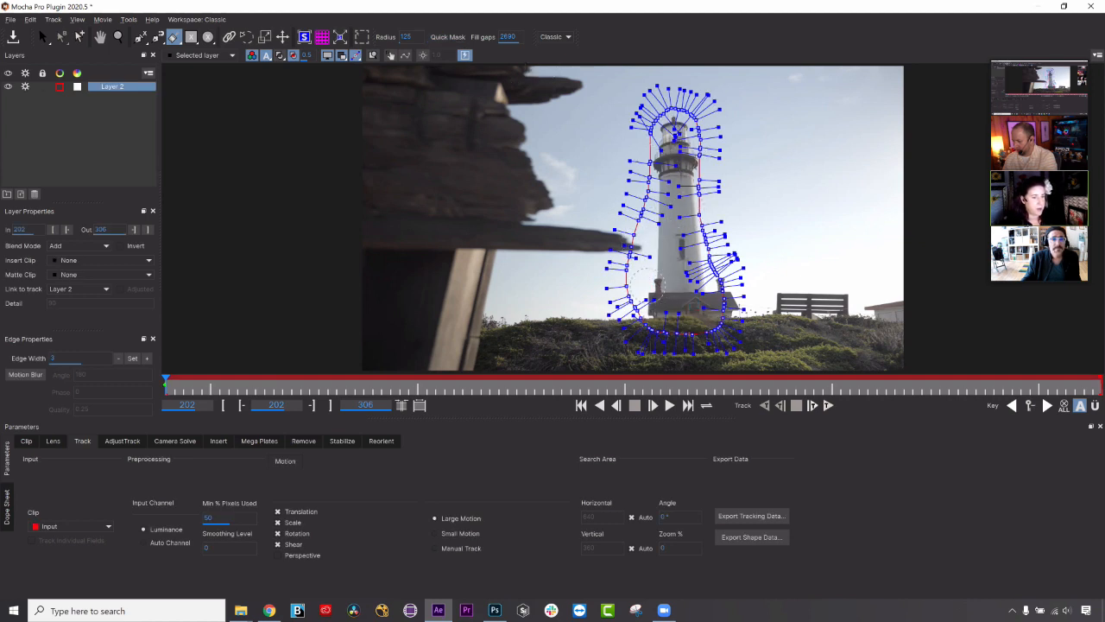
Paint a scribbled area in the sky beside the lighthouse as a new spline layer, and return to the Pick tool.
mouse_move(771, 154)
mouse_down()
mouse_move(791, 180)
mouse_move(769, 215)
mouse_move(826, 216)
mouse_move(781, 249)
mouse_move(860, 248)
mouse_up()
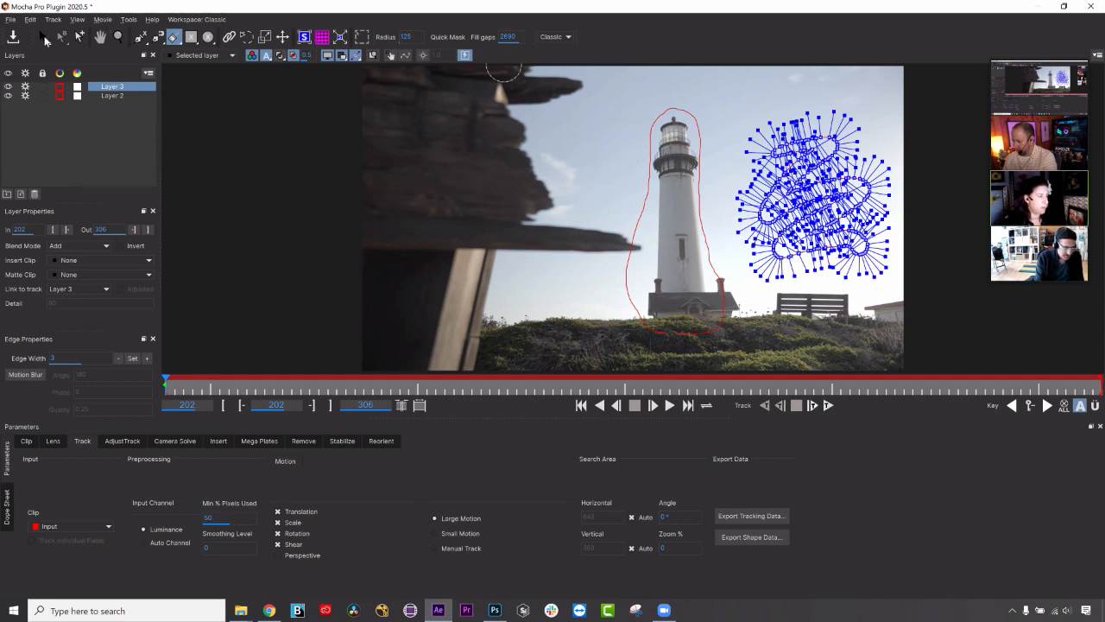
click(43, 37)
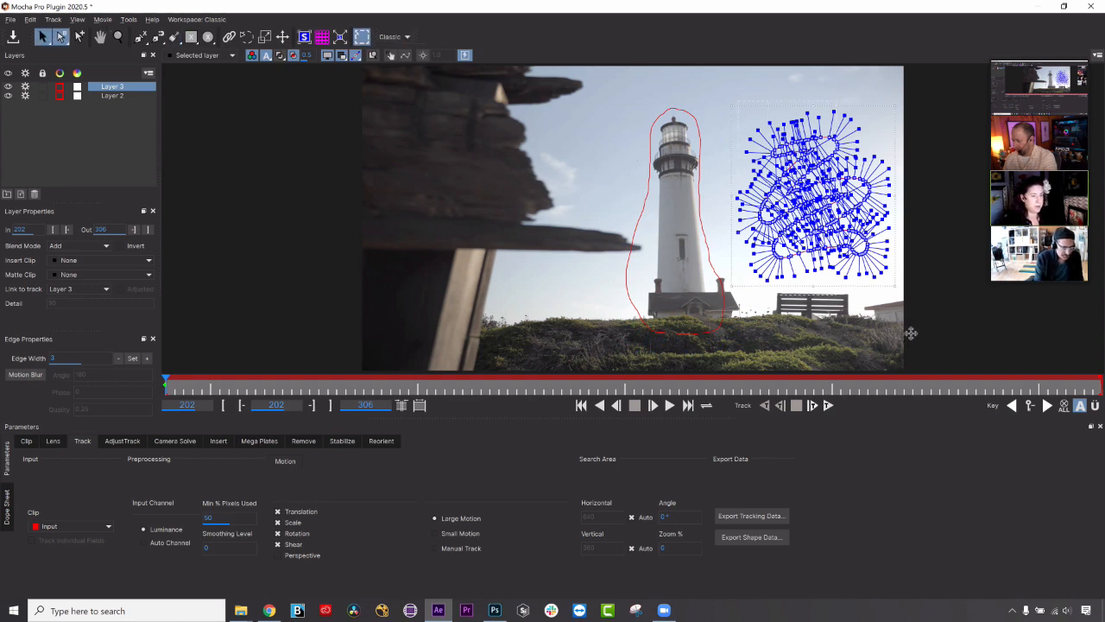
Delete both Area Brush layers, Layer 3 in the sky and Layer 2 around the lighthouse.
drag(906, 322, 906, 323)
key(Delete)
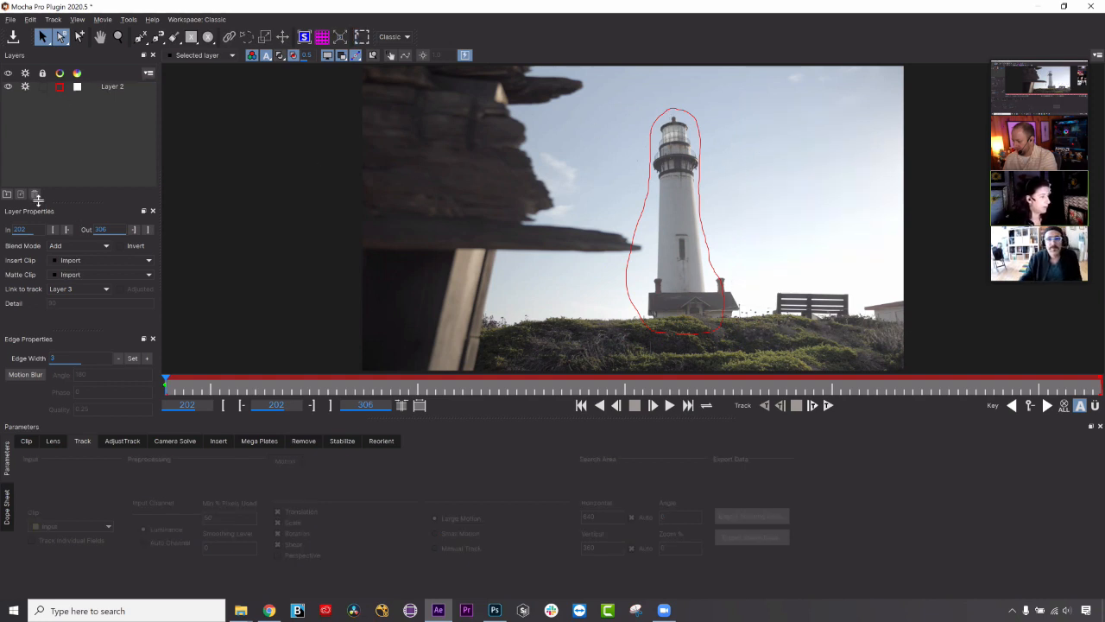
click(112, 87)
key(Delete)
Trace a rough X-spline around the lighthouse point by point, close it at the base, and delete the resulting layer.
click(159, 38)
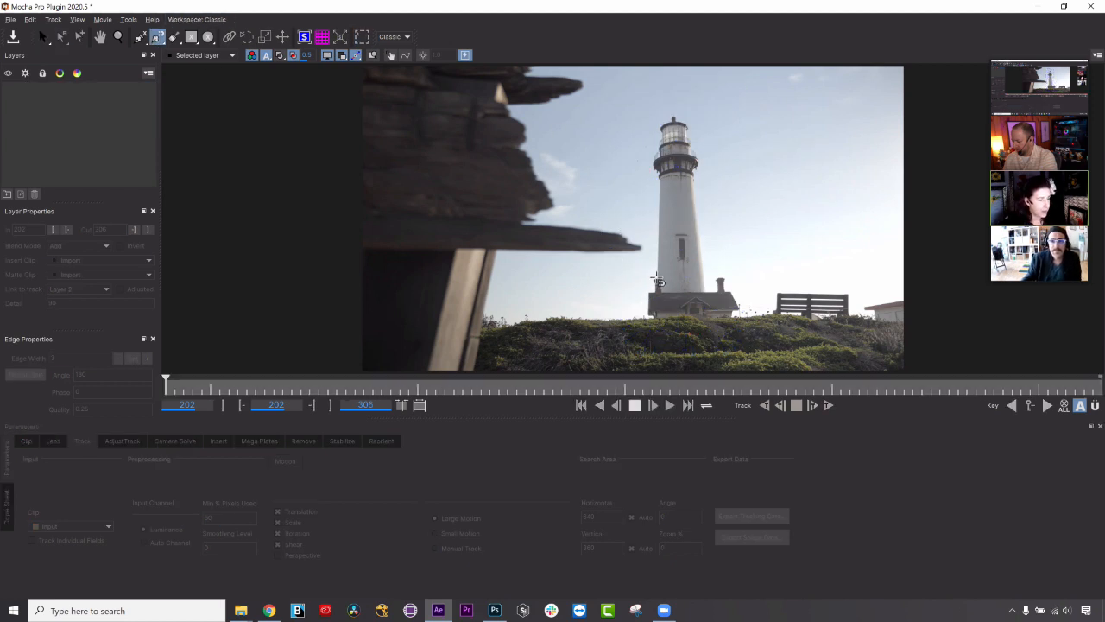
click(140, 37)
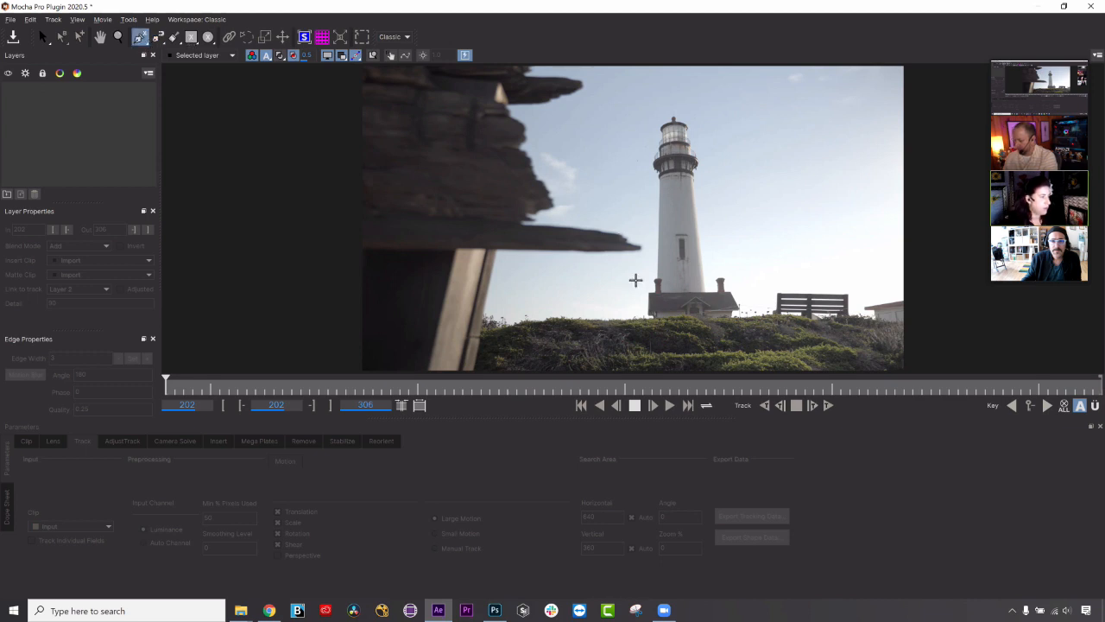
click(142, 40)
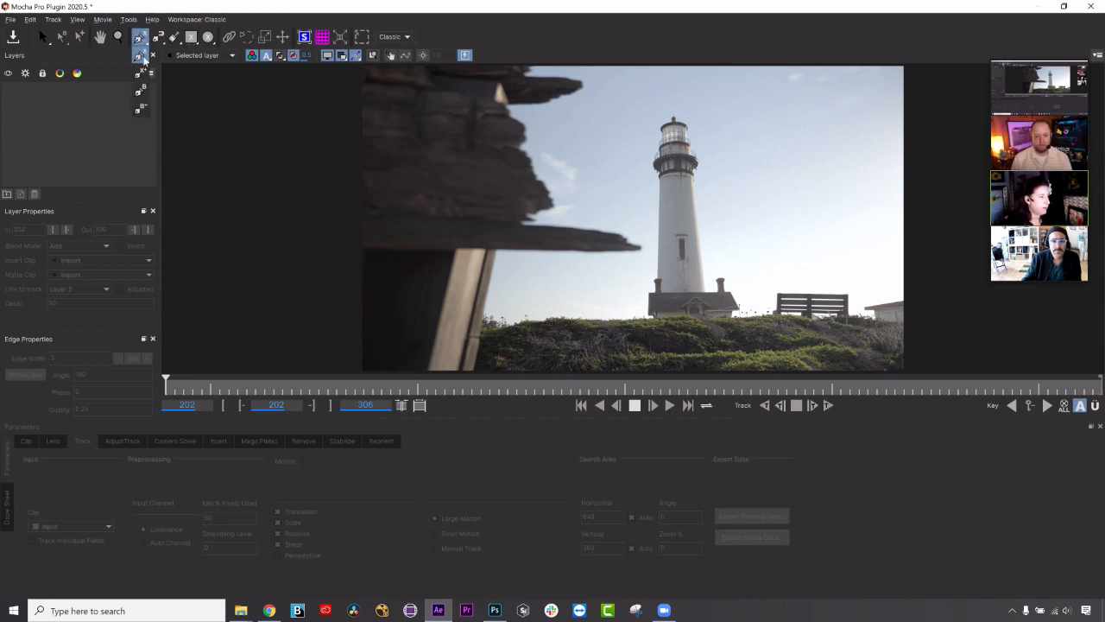
click(141, 55)
click(643, 319)
click(643, 285)
click(657, 229)
click(659, 188)
click(655, 173)
click(649, 161)
click(657, 148)
click(655, 135)
click(661, 117)
click(678, 115)
click(689, 120)
click(695, 141)
click(702, 165)
click(703, 184)
click(707, 229)
click(709, 265)
click(711, 285)
click(710, 304)
click(643, 320)
key(s)
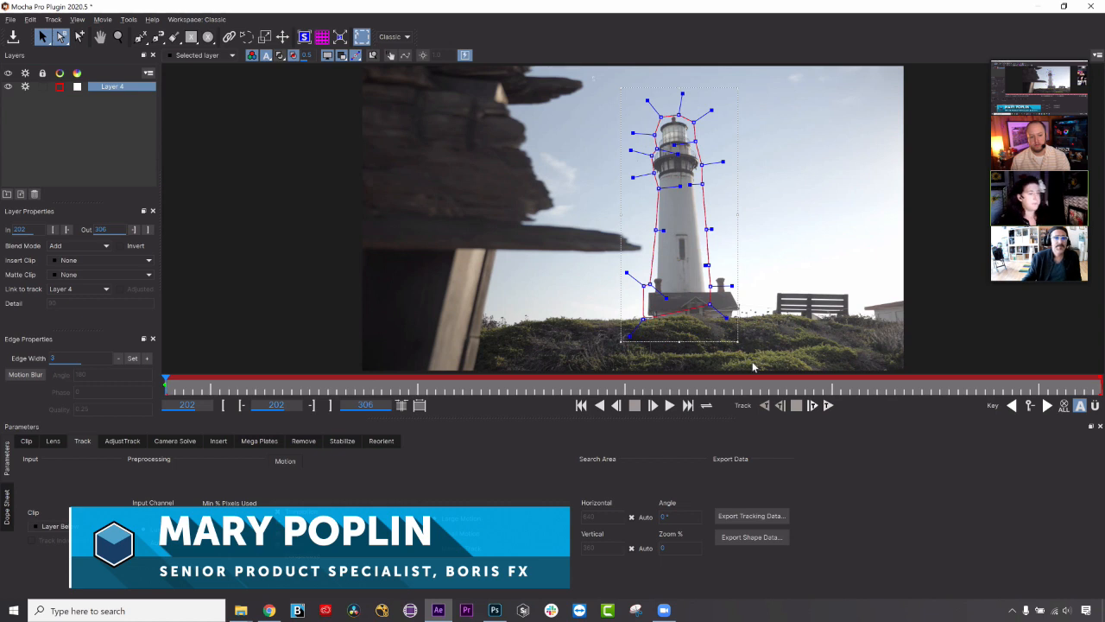
key(Delete)
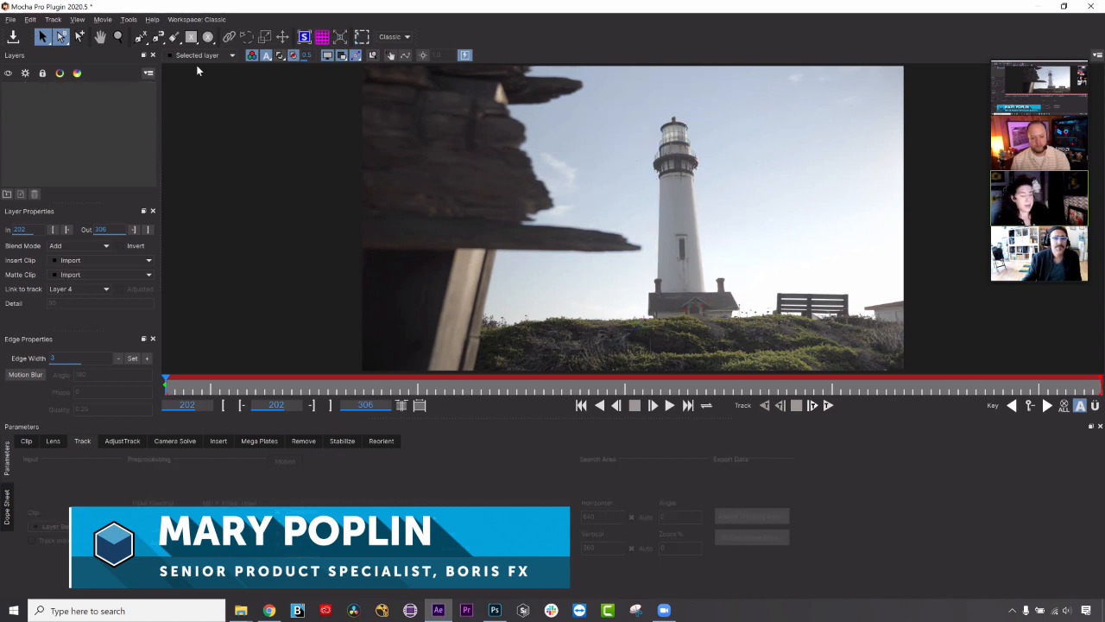
Trace the lighthouse with the Magnetic Spline tool, up one side, around the lantern room, and down to the house roof.
click(157, 36)
click(649, 316)
click(654, 294)
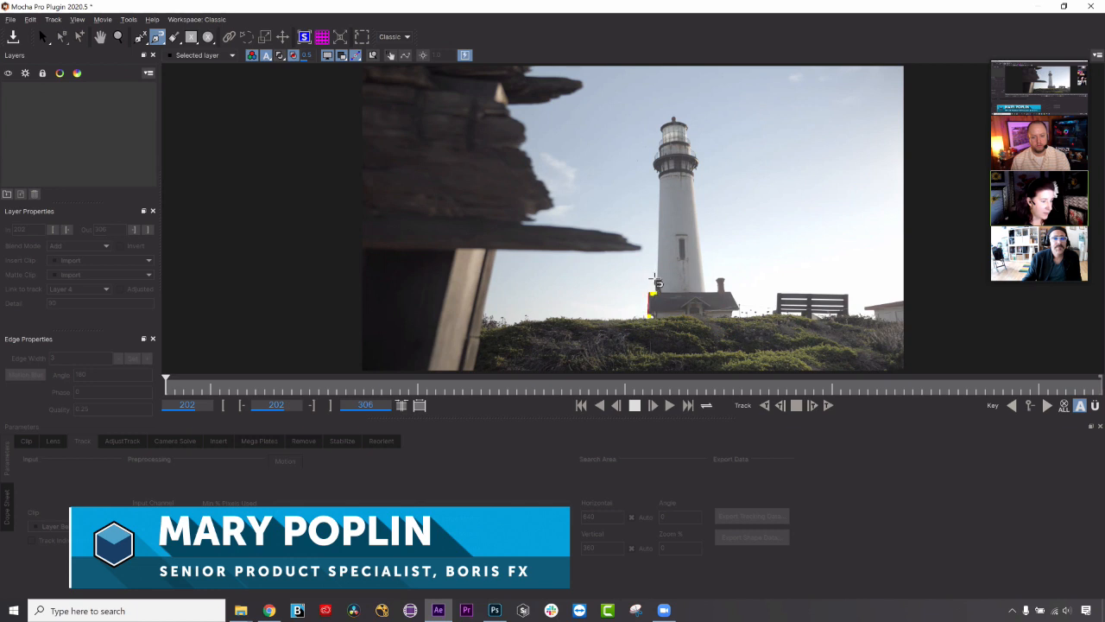
click(659, 179)
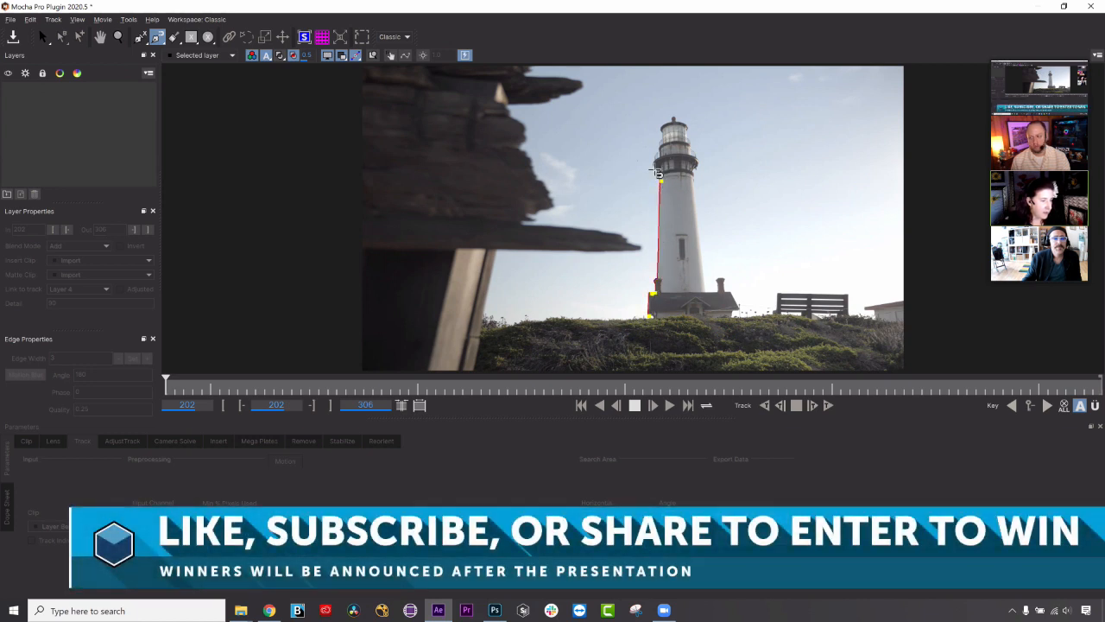
click(655, 164)
click(655, 152)
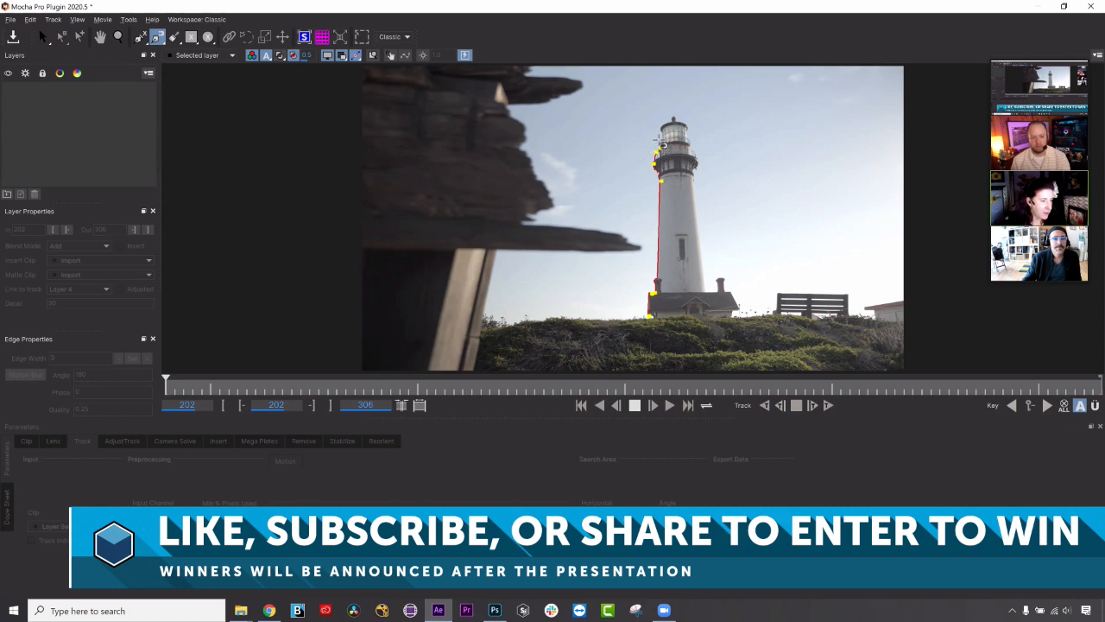
click(660, 130)
click(679, 122)
click(689, 138)
click(697, 158)
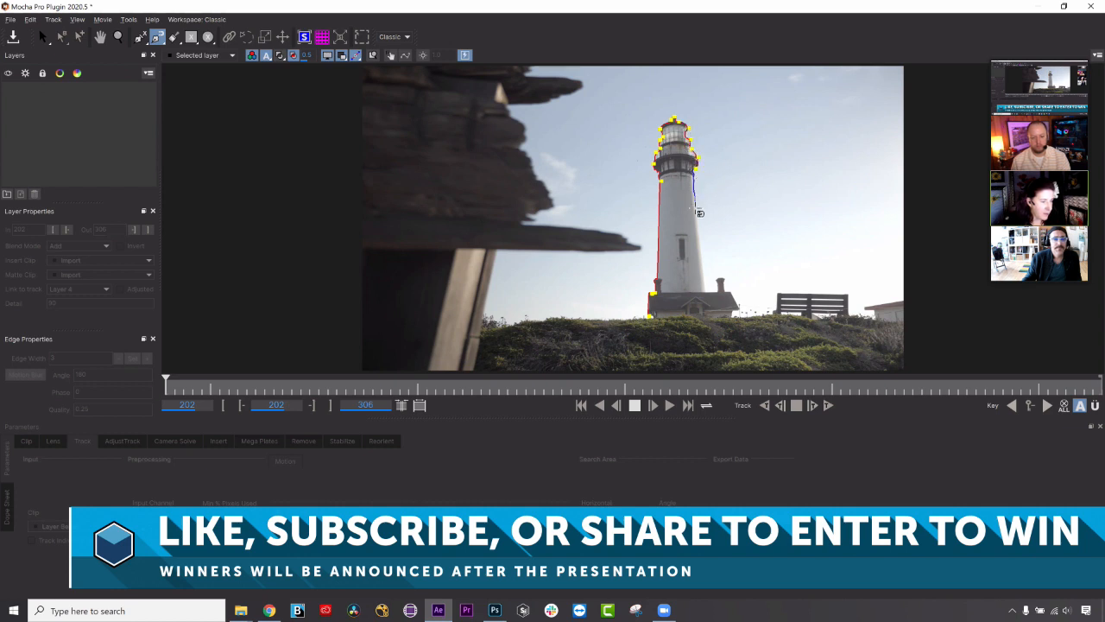
click(707, 292)
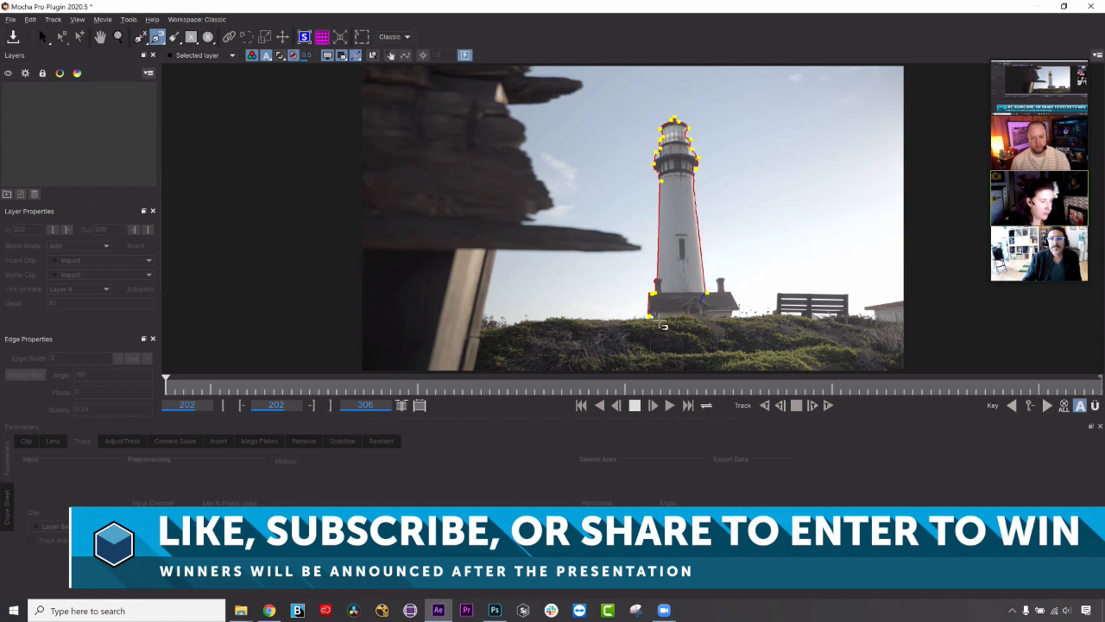
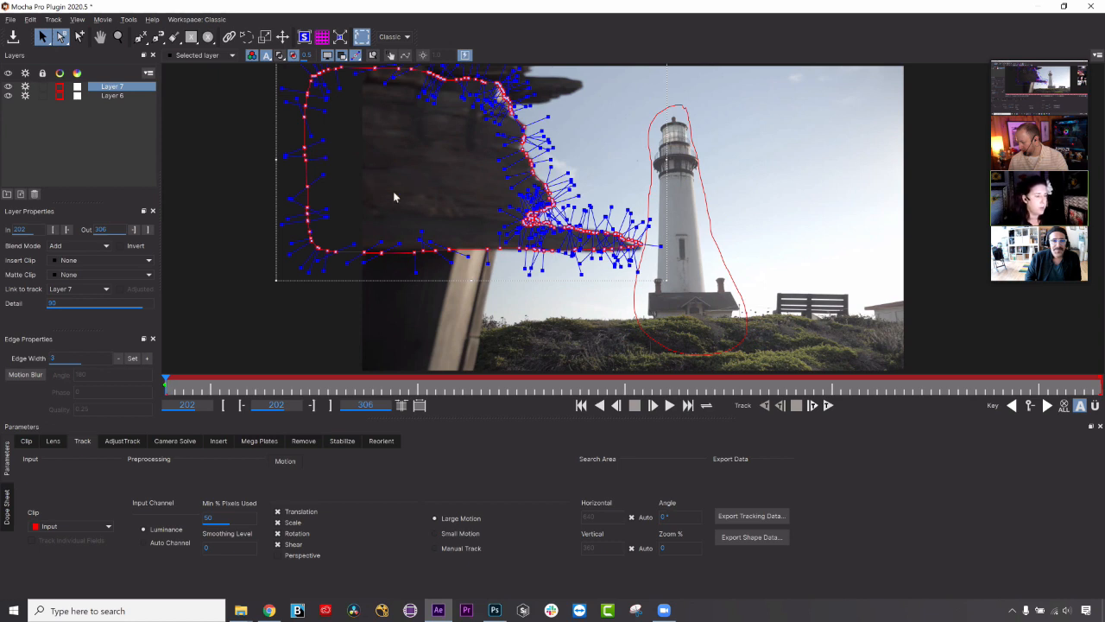
Select Layer 6 together with Layer 7, and close the Mocha Pro project without saving the changes.
shift+click(113, 97)
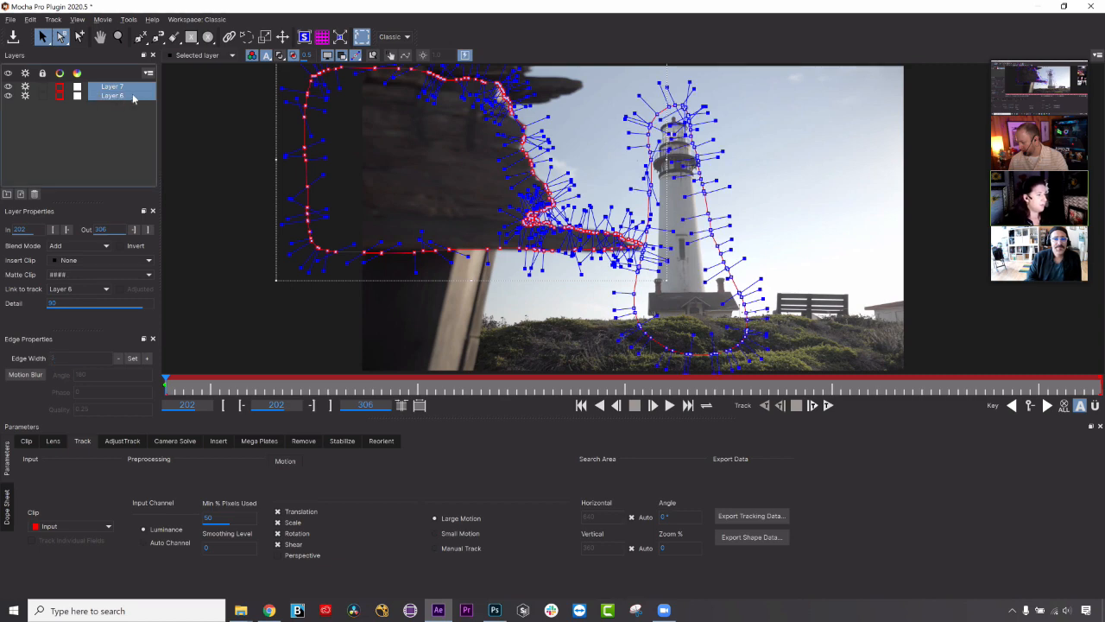
click(1086, 7)
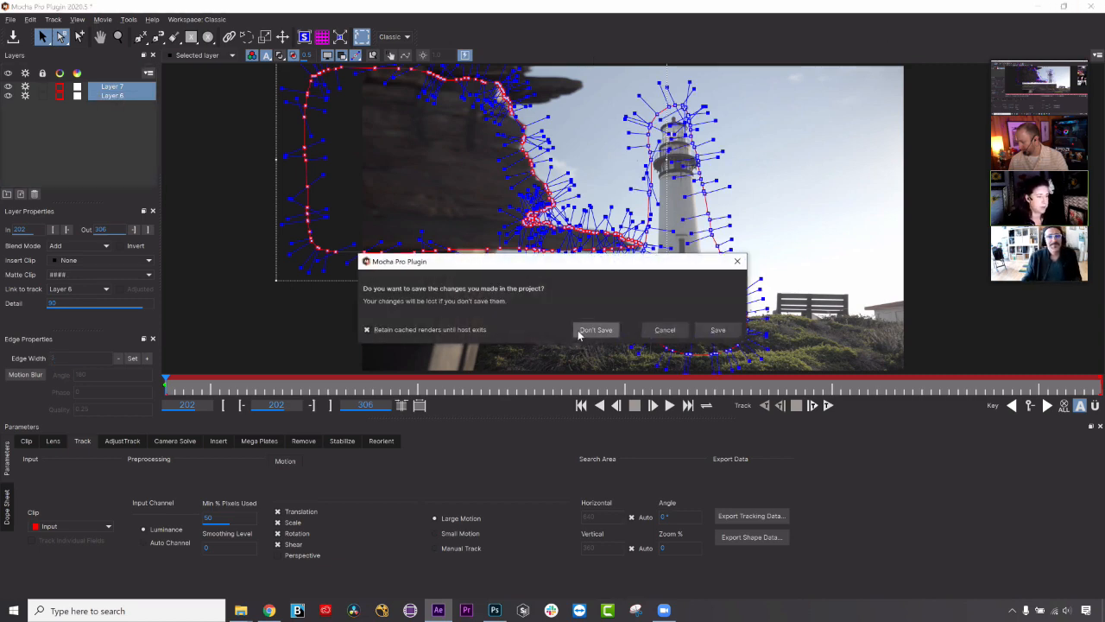
click(596, 329)
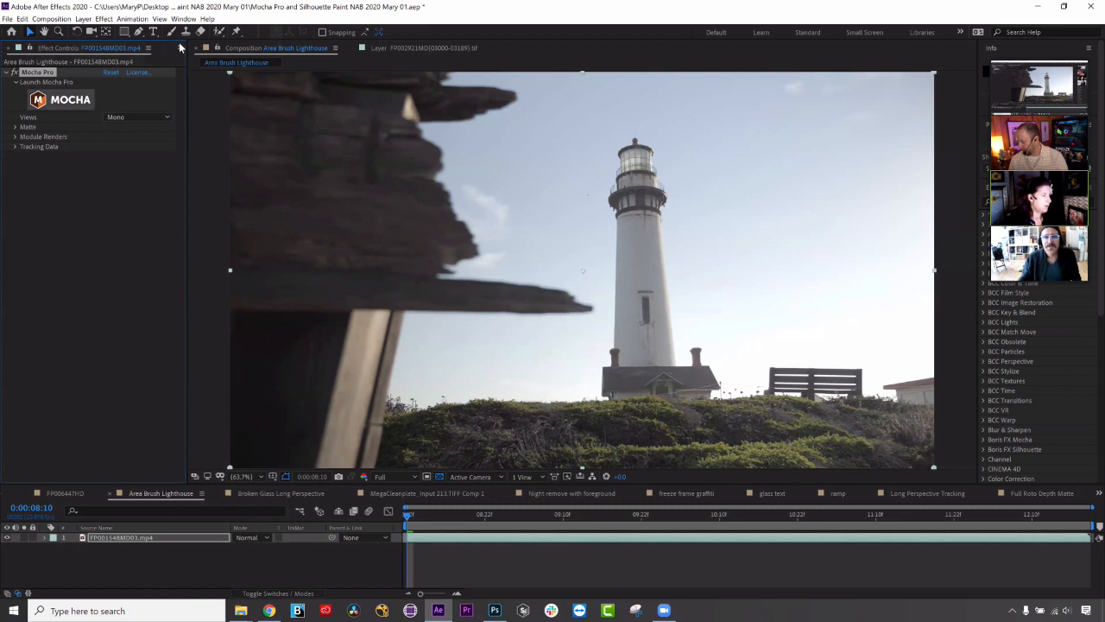
Open the Full Roto Depth Matte composition from the project's 03 New Roto folder.
click(181, 48)
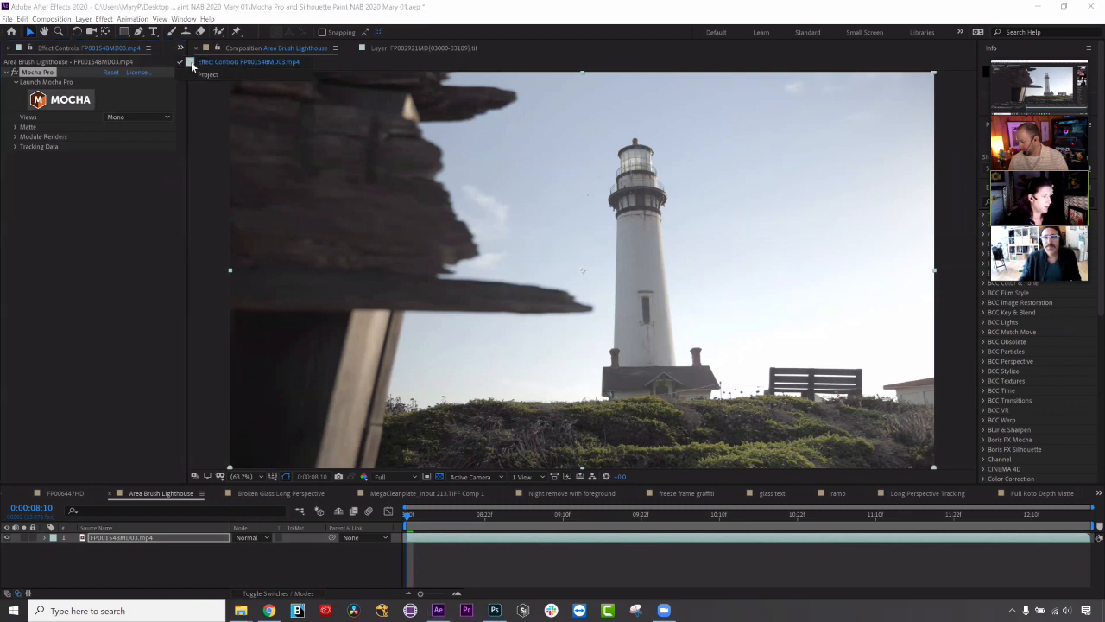
click(208, 75)
click(63, 273)
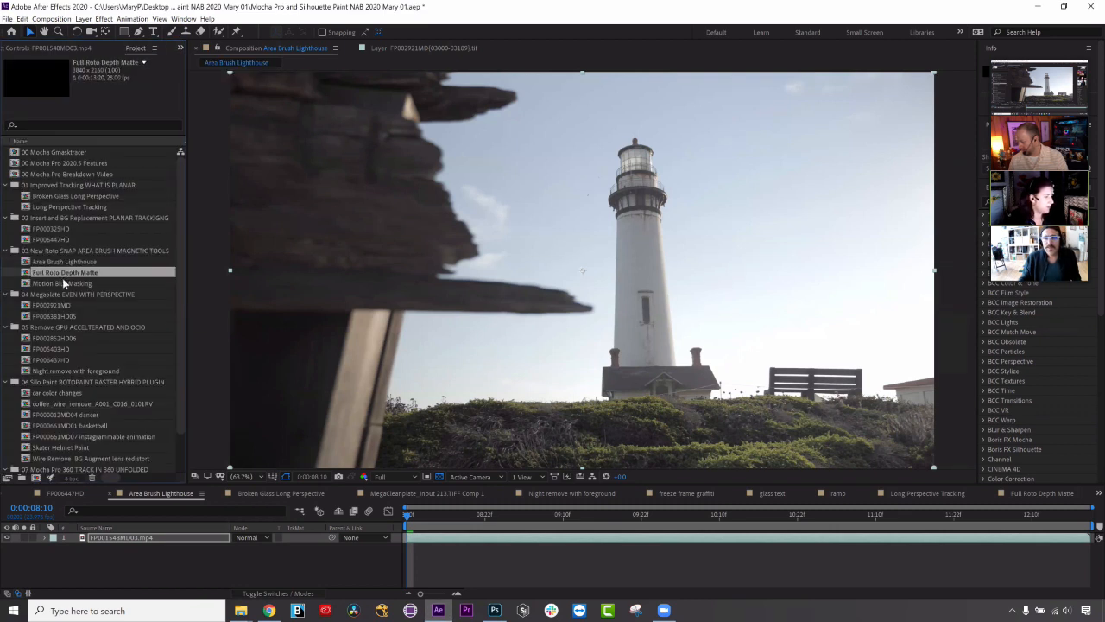
double_click(65, 273)
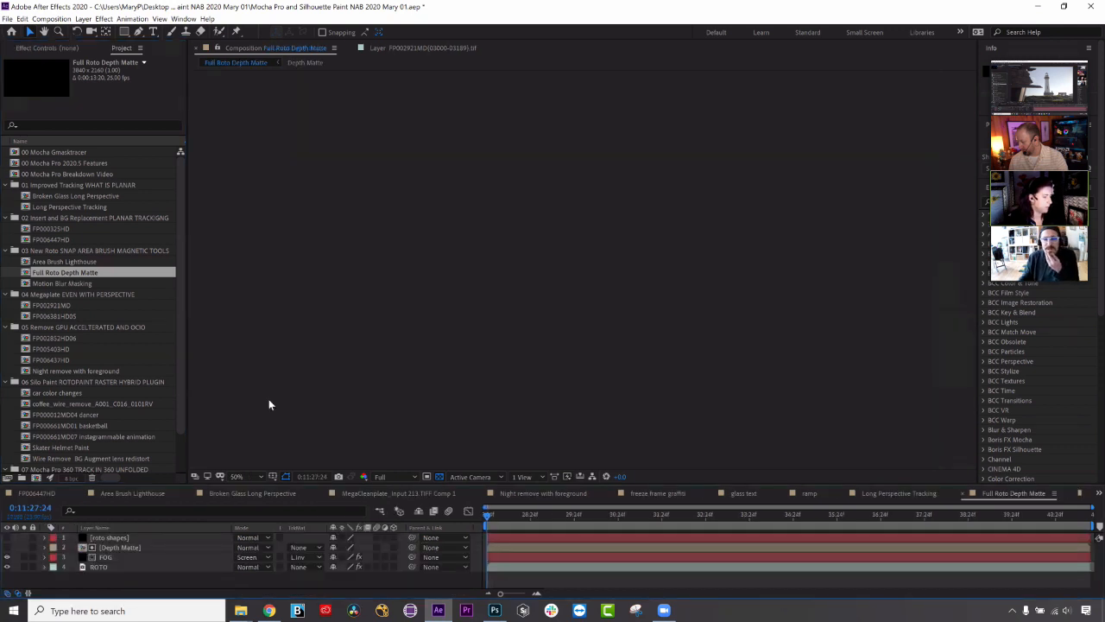
Launch Mocha Pro from the effect on the ROTO layer.
click(113, 563)
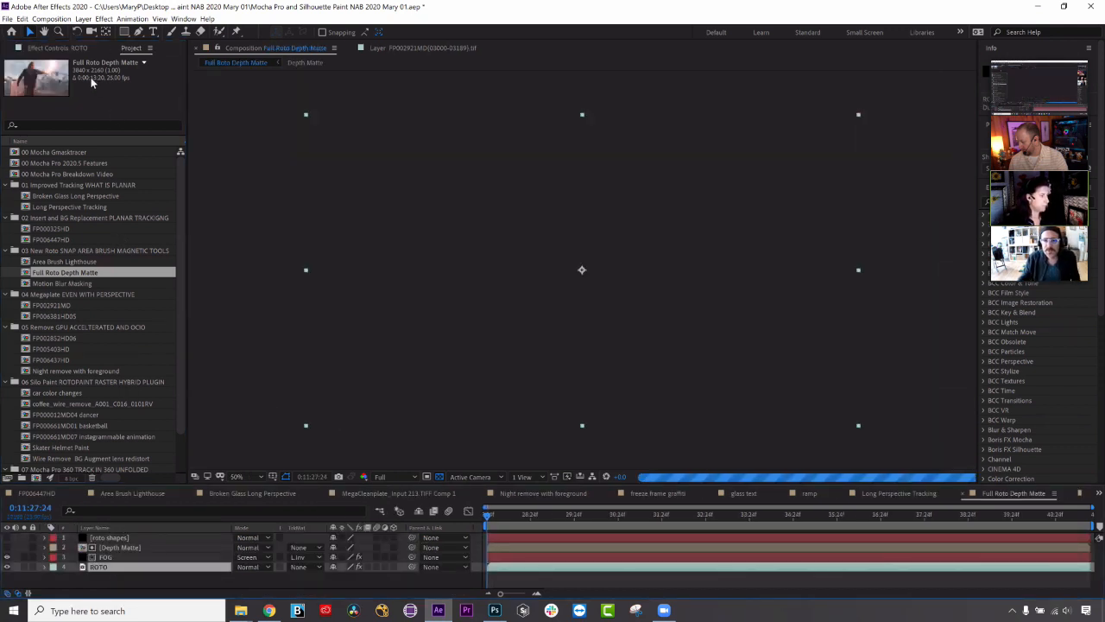
click(73, 49)
click(73, 101)
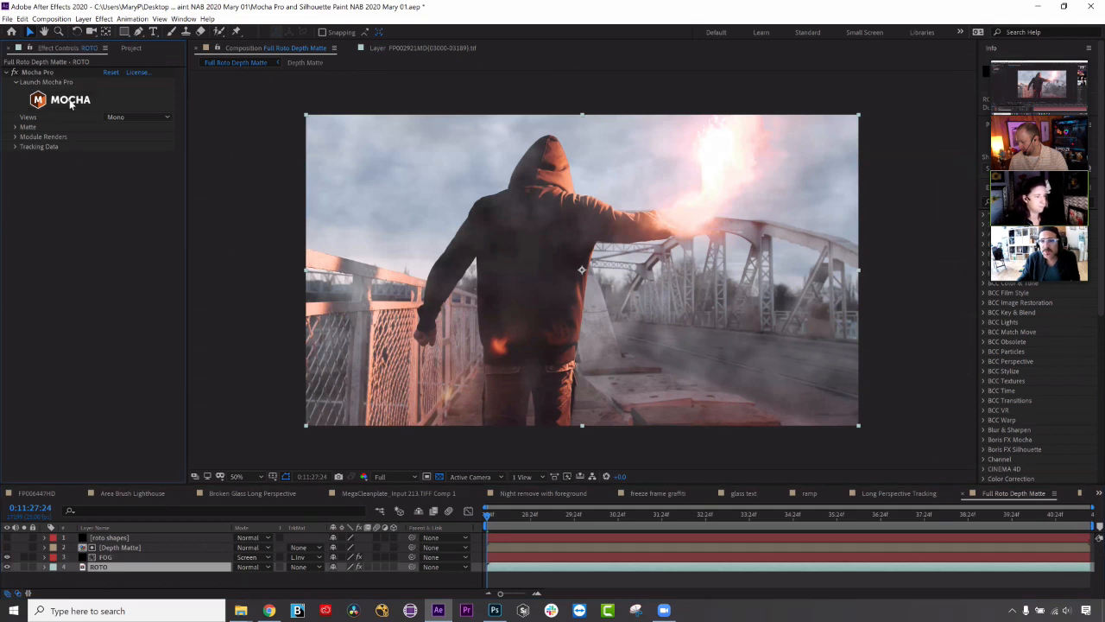
click(72, 104)
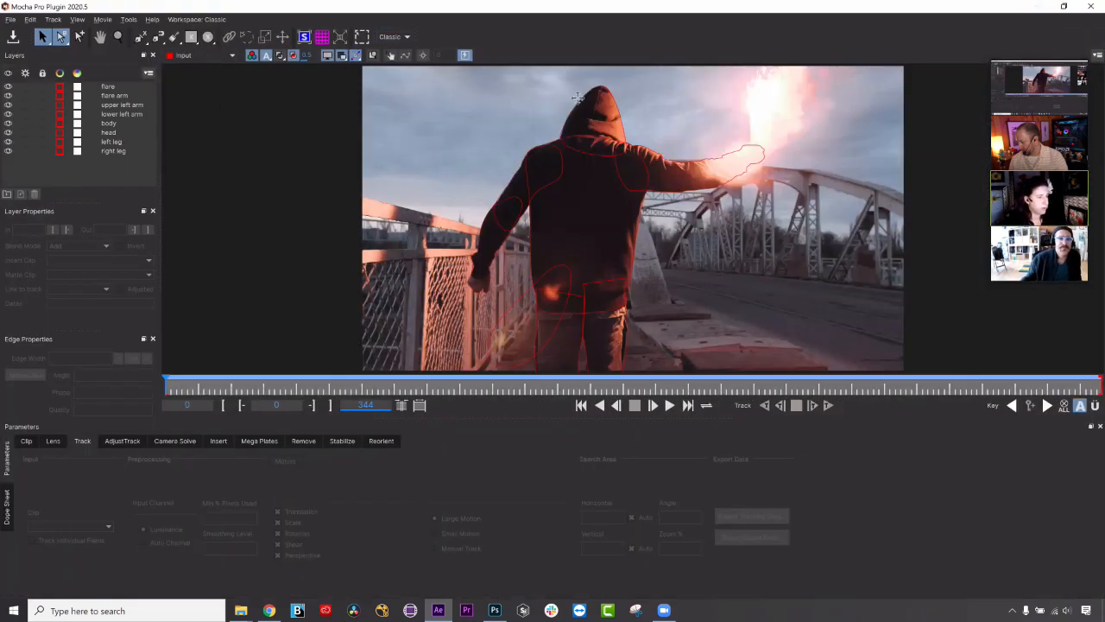
Select the head layer's spline, examine the hood's control points up close, and return to the Pick tool.
click(584, 99)
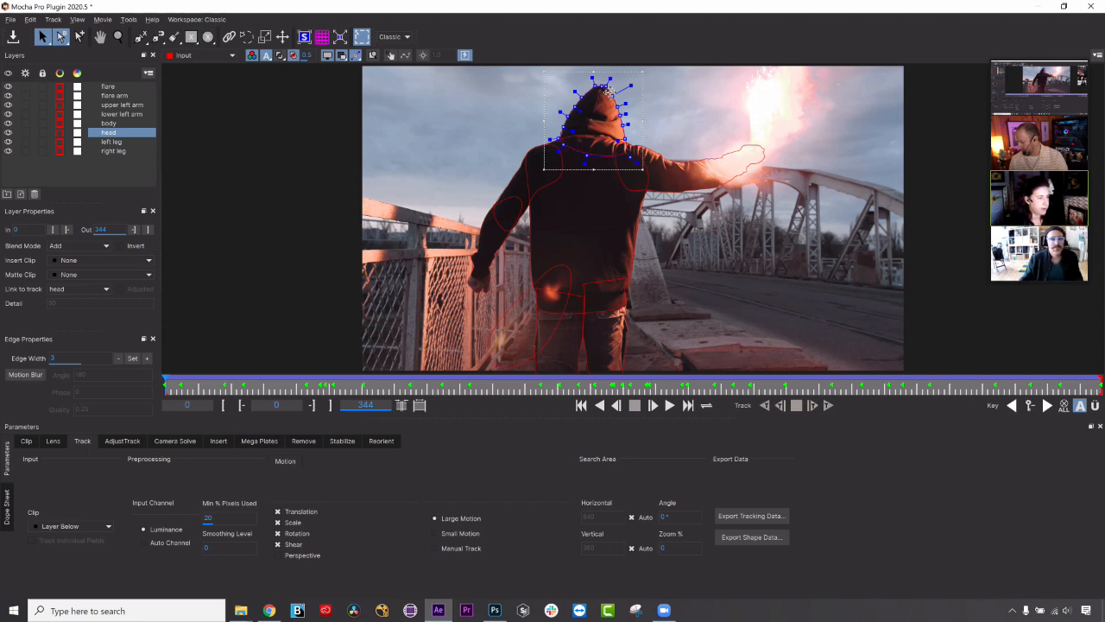
click(118, 36)
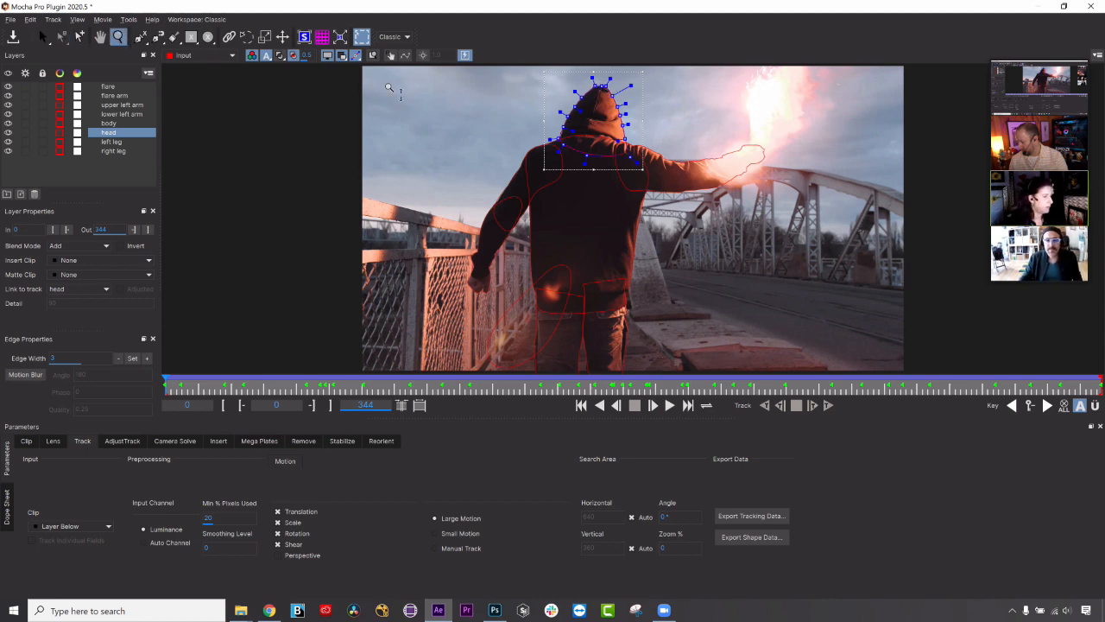
drag(605, 140, 585, 289)
key(x)
drag(590, 178, 582, 138)
key(x)
drag(587, 69, 325, 88)
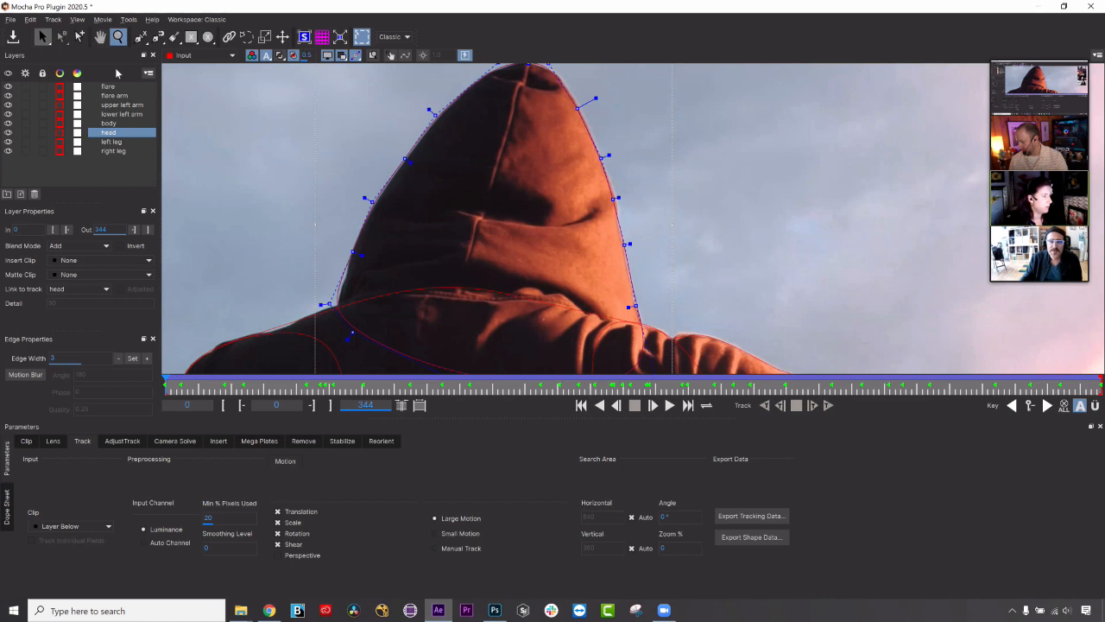
click(43, 36)
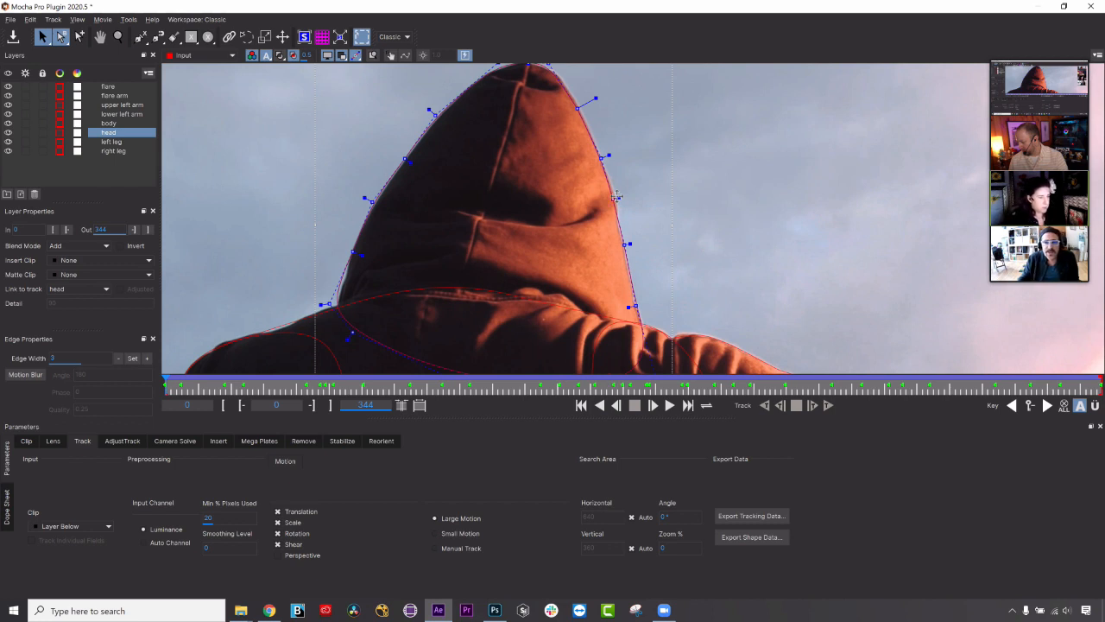
Review the Point and Spline options for a control point on the hood's edge, and dismiss them without choosing any.
right_click(616, 197)
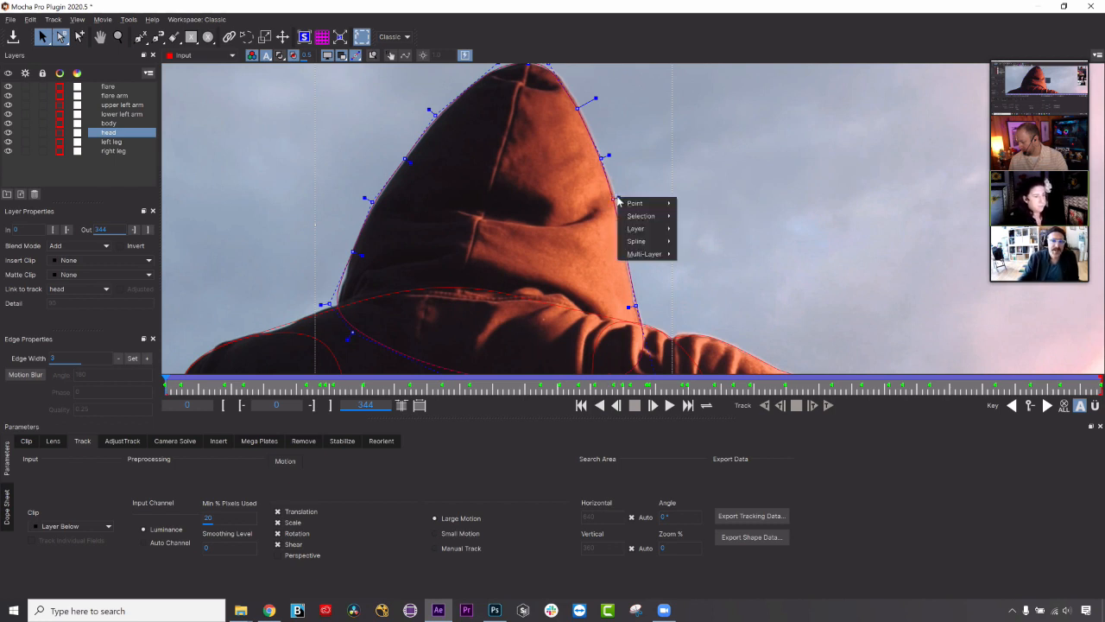
mouse_move(650, 207)
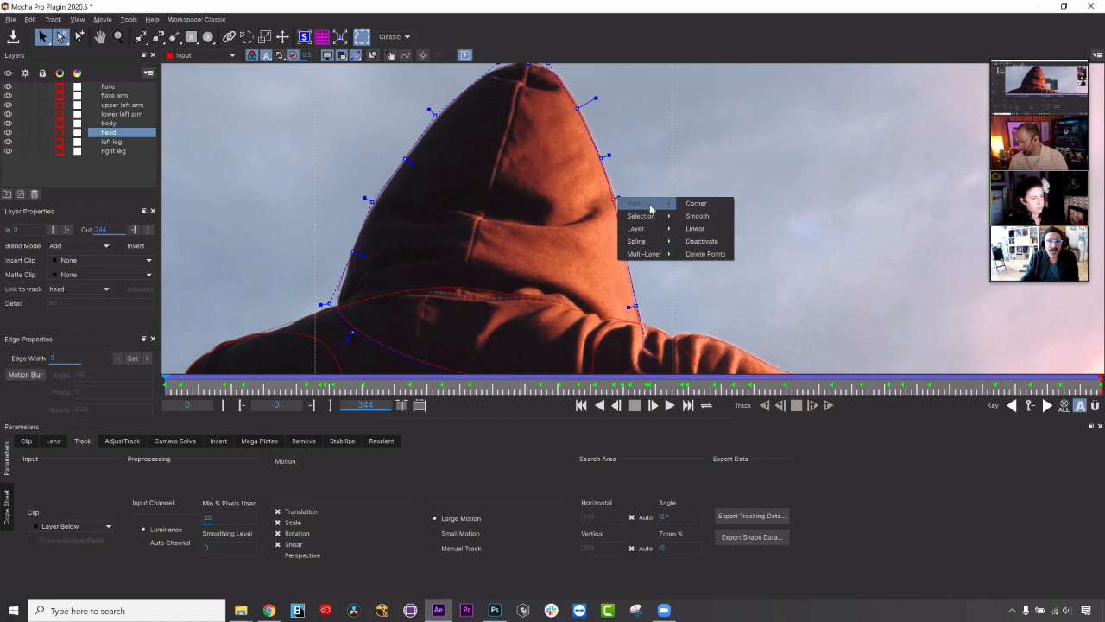
mouse_move(655, 246)
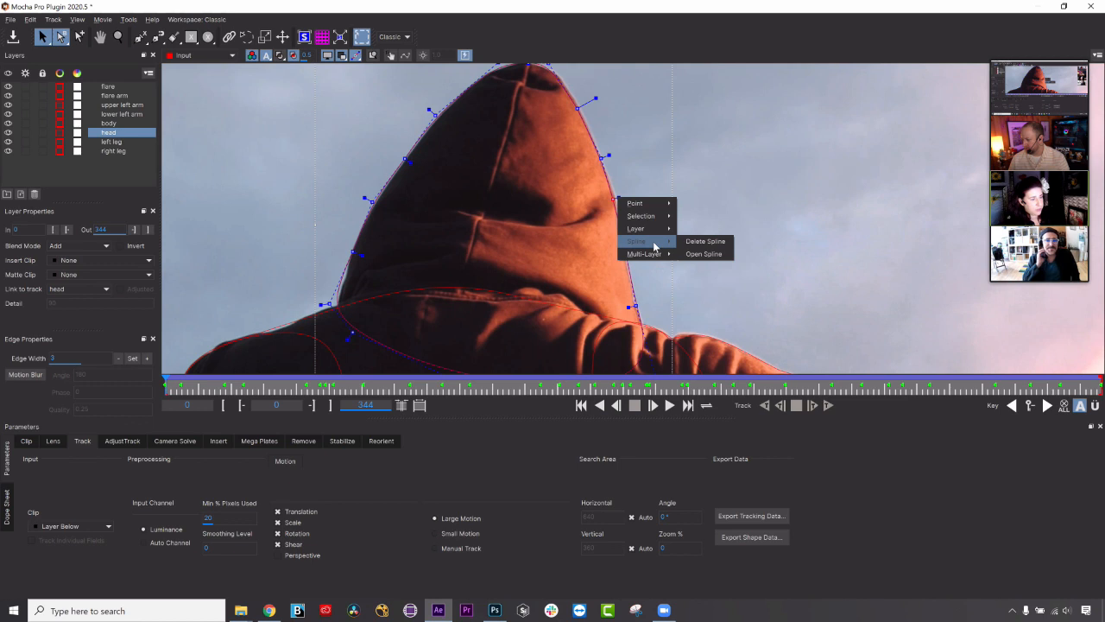
click(745, 203)
click(745, 204)
Play the clip to review how the roto shapes follow the man, stop at frame 291, and scrub back to frame 102.
click(119, 36)
scroll(436, 288, down, 6)
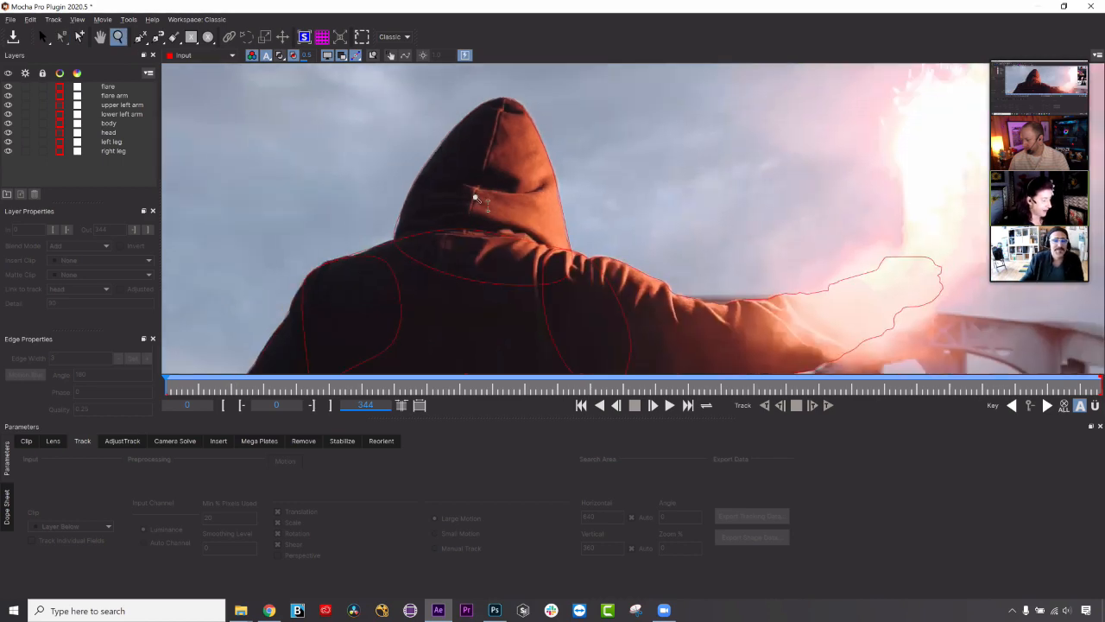
drag(490, 245, 496, 208)
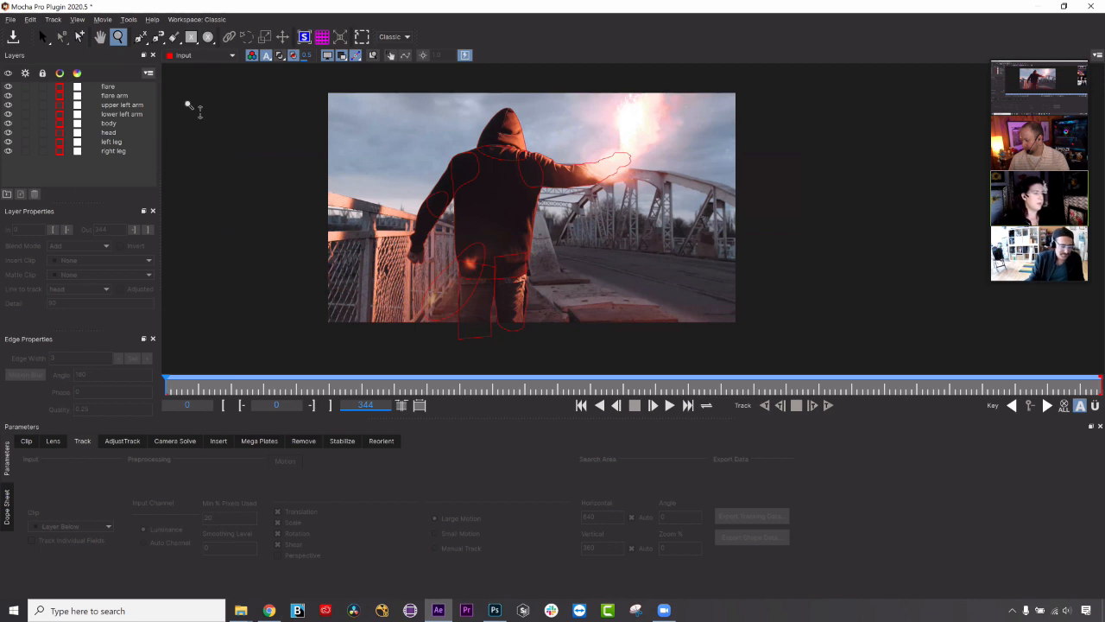
key(s)
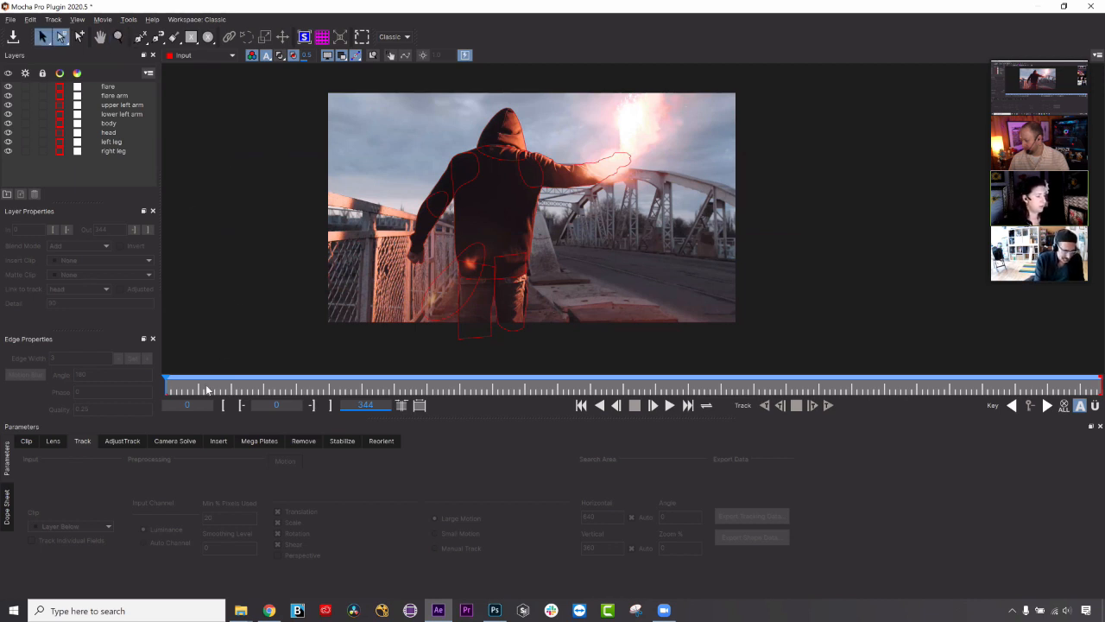
click(207, 390)
drag(134, 386, 124, 386)
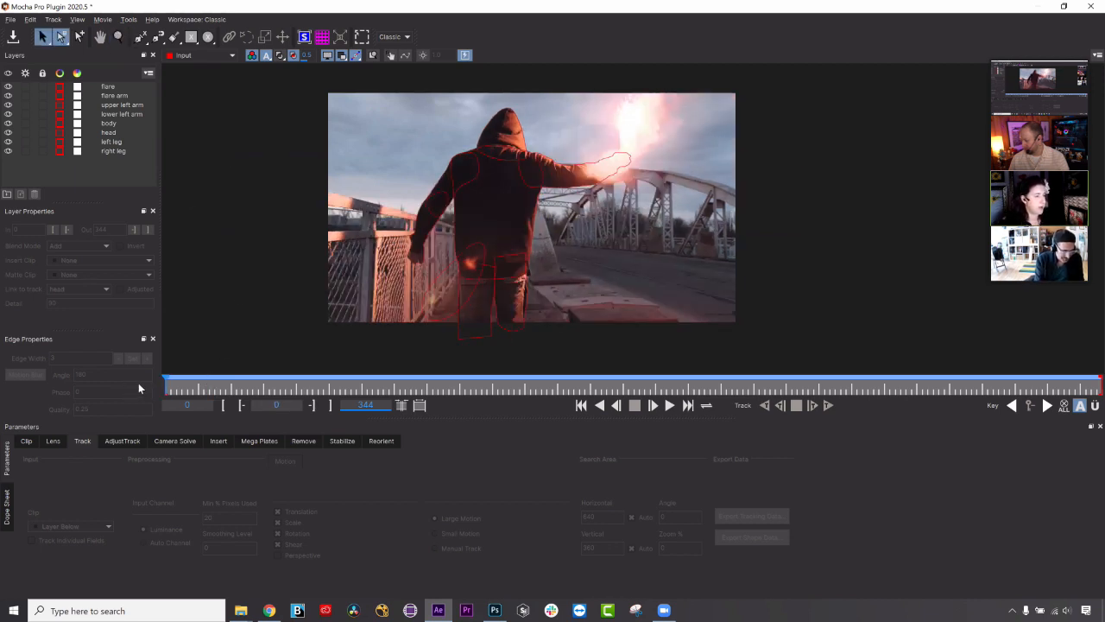
key(t)
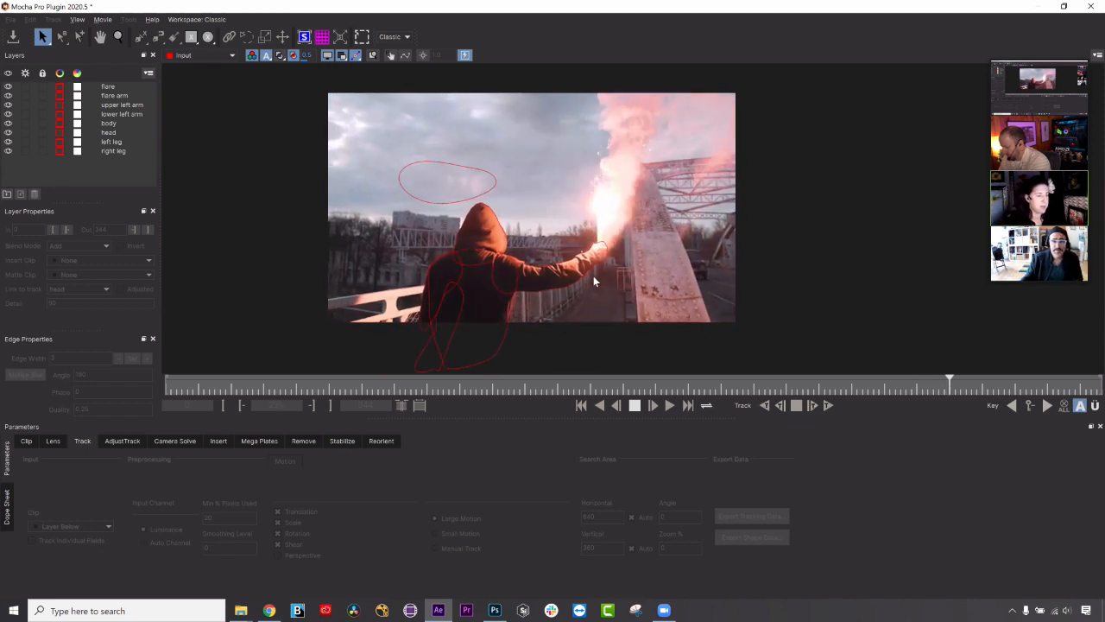
key(space)
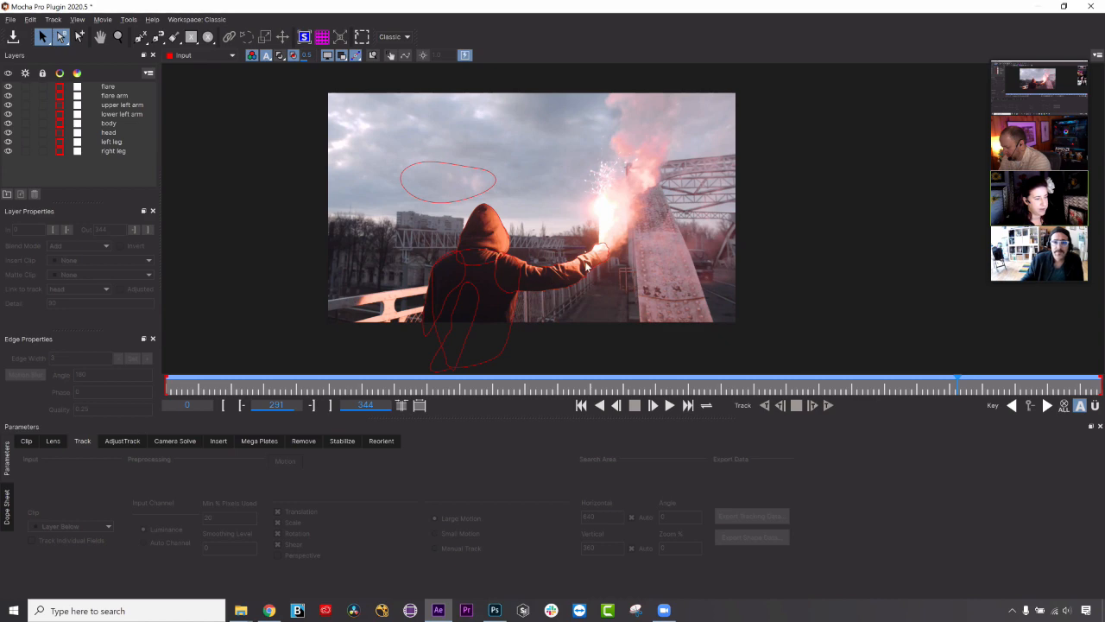
drag(946, 389, 442, 315)
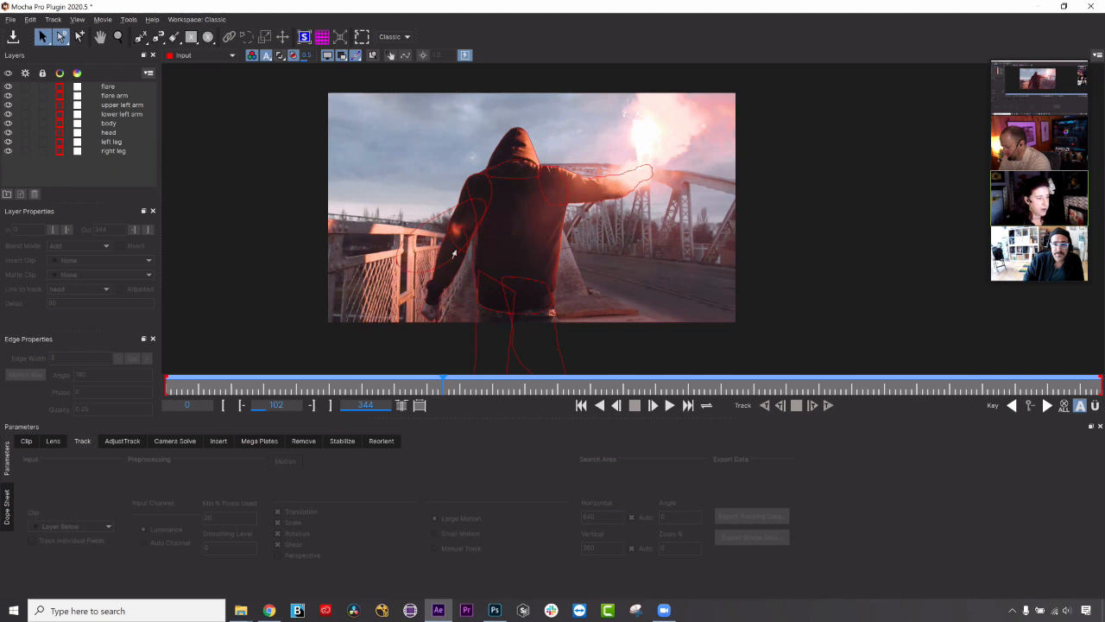
Select the flare arm, lower left arm and head shapes in turn, scrubbing between frames to compare their control points.
click(578, 179)
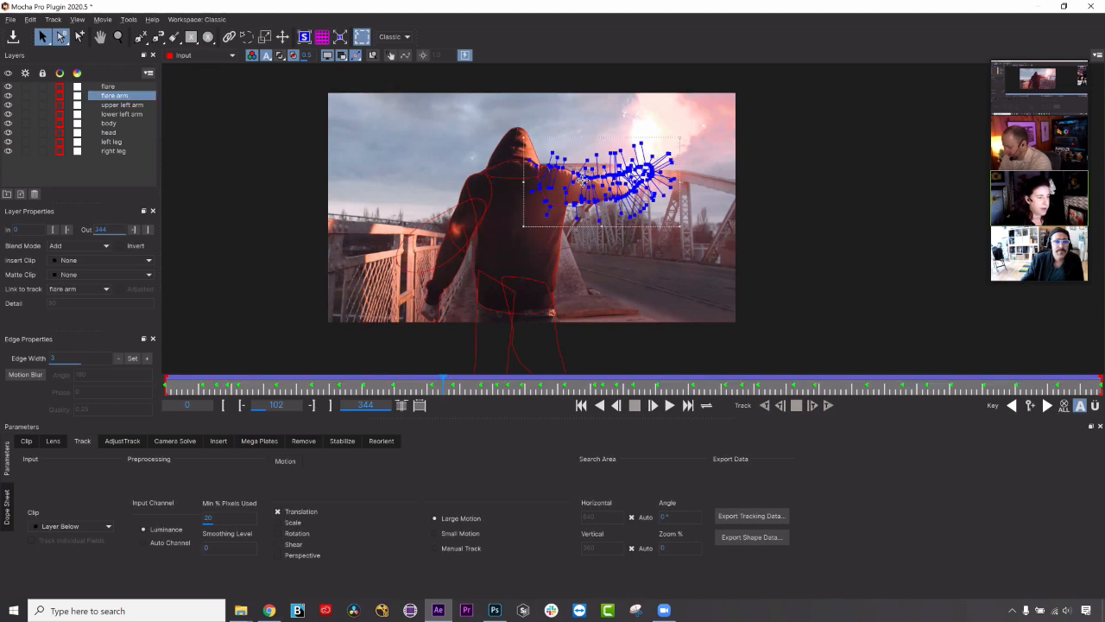
drag(443, 383, 329, 388)
click(416, 384)
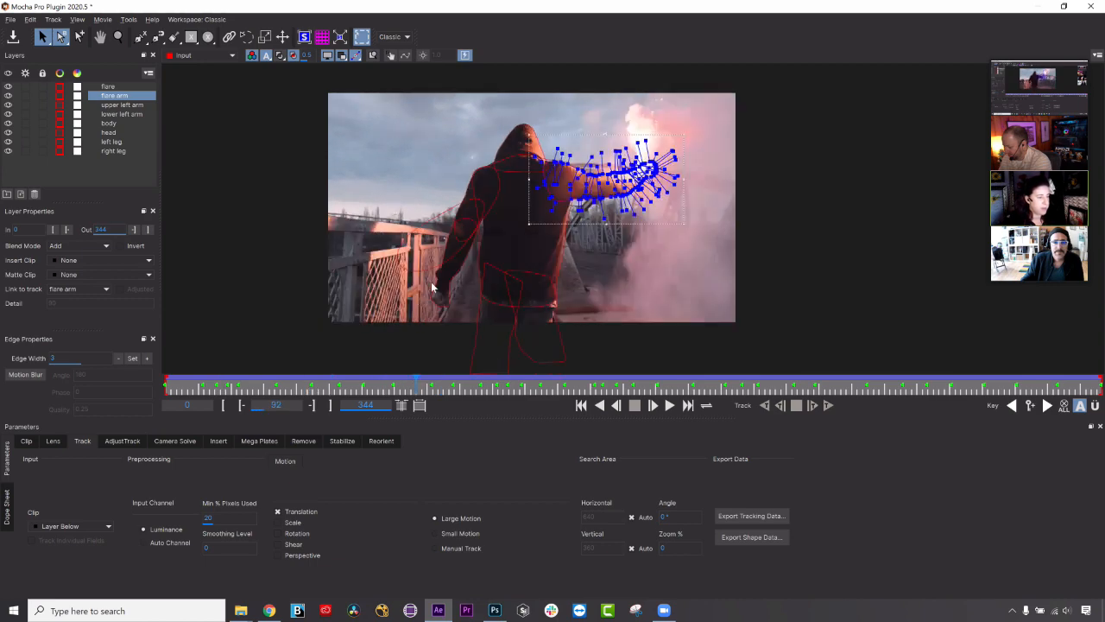
click(435, 277)
drag(321, 371, 498, 106)
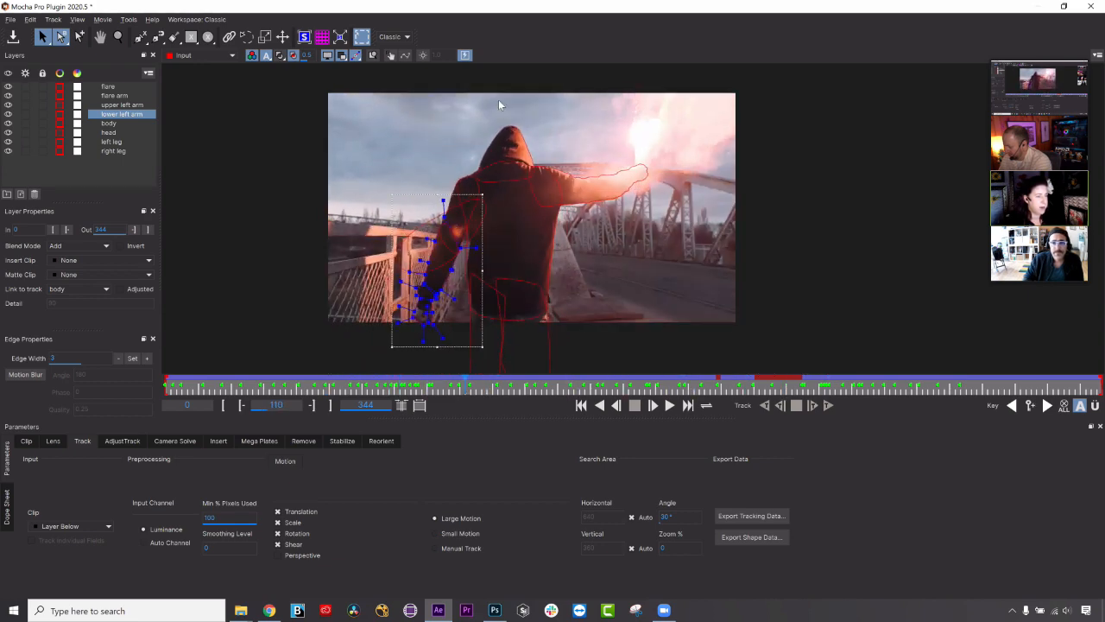
click(523, 150)
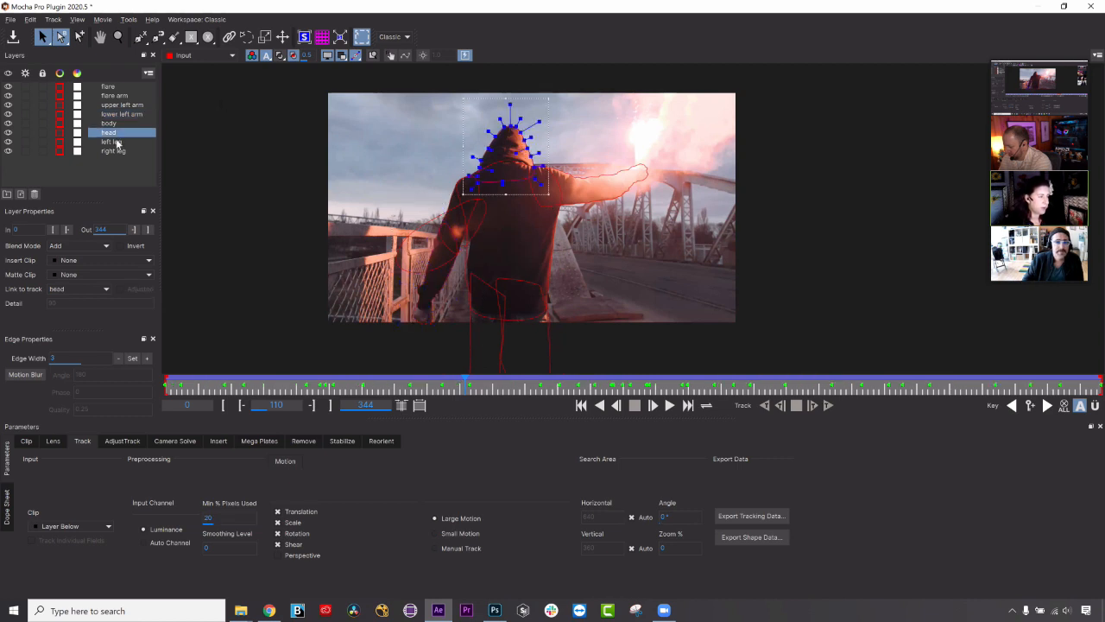
Hide all the roto layers and examine the bare footage up close around the hooded man.
drag(8, 87, 9, 158)
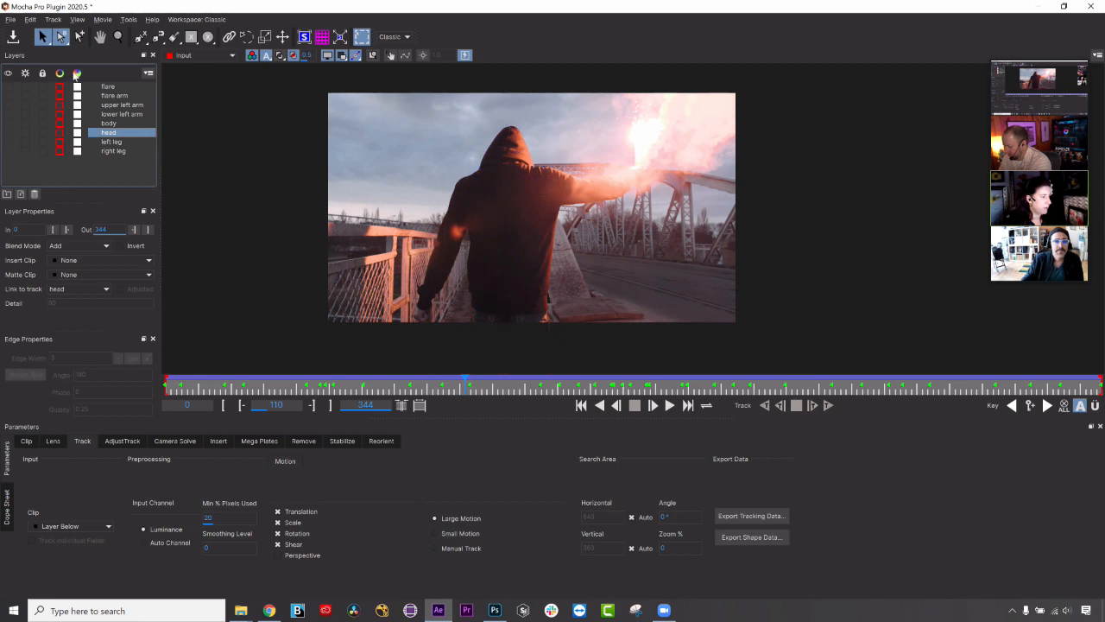
click(119, 36)
scroll(507, 105, up, 5)
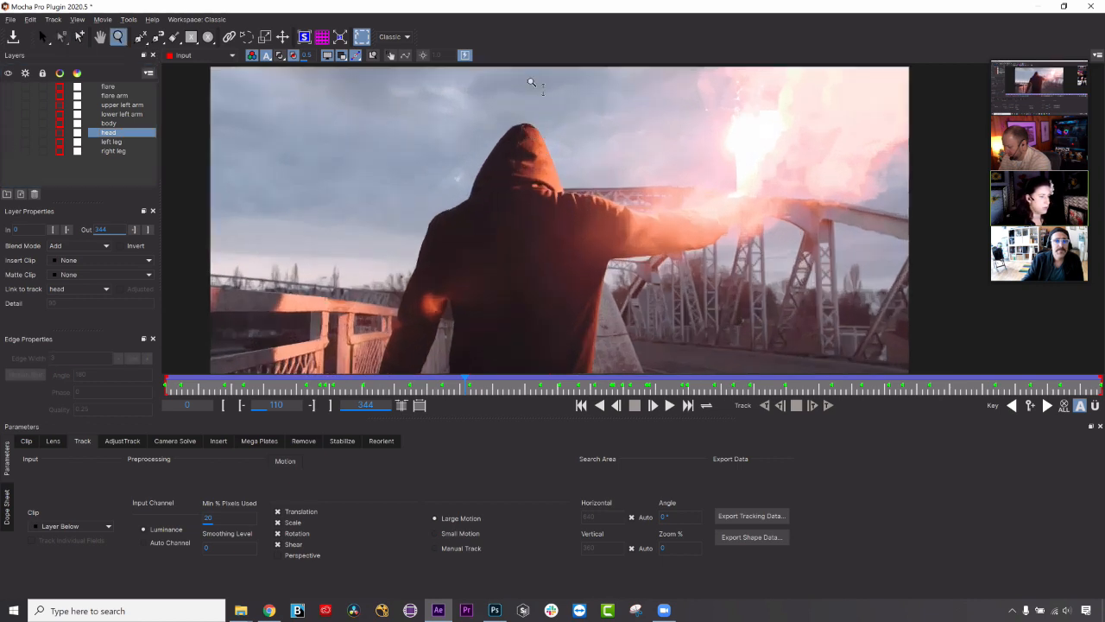
scroll(507, 106, up, 1)
Show only the flare layer, scrub from frame 0 to frame 344 to review its shape, and return to frame 178.
click(108, 86)
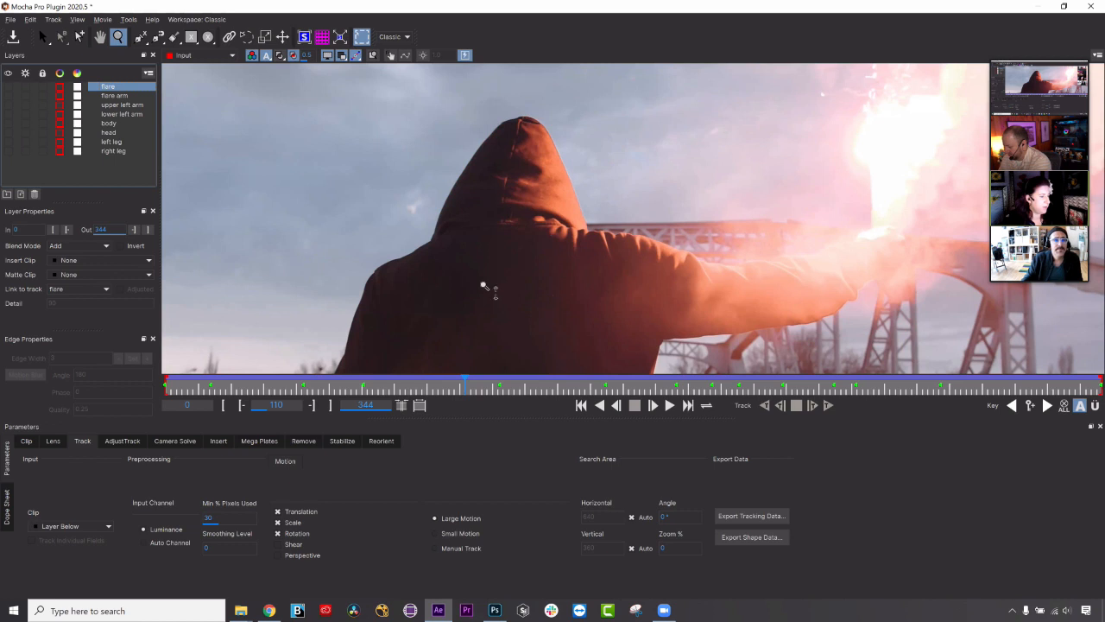
scroll(457, 226, down, 3)
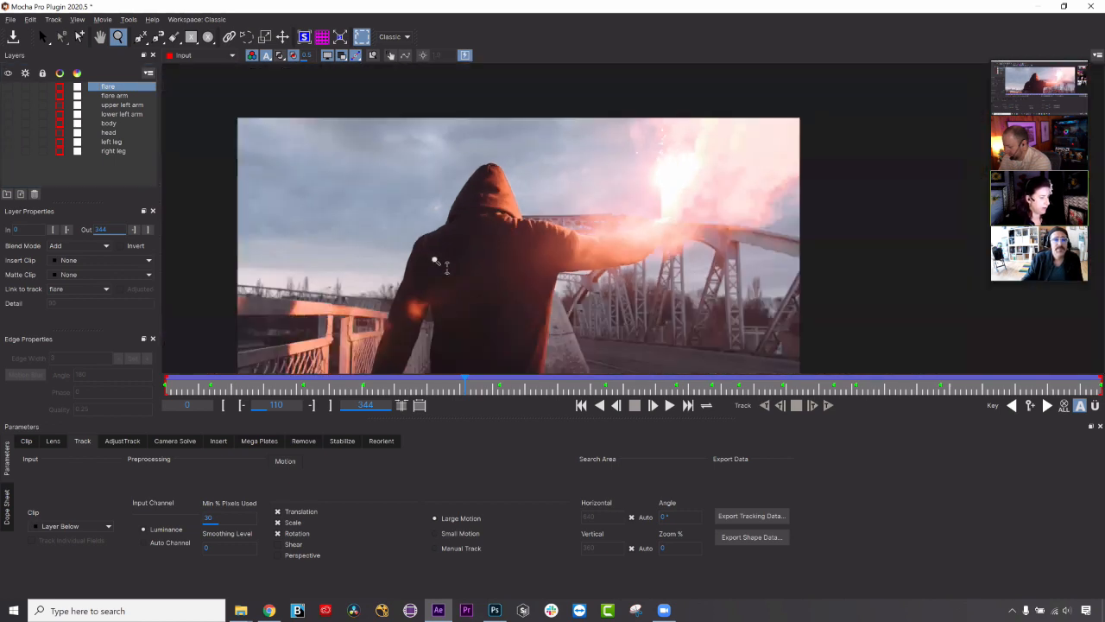
click(8, 87)
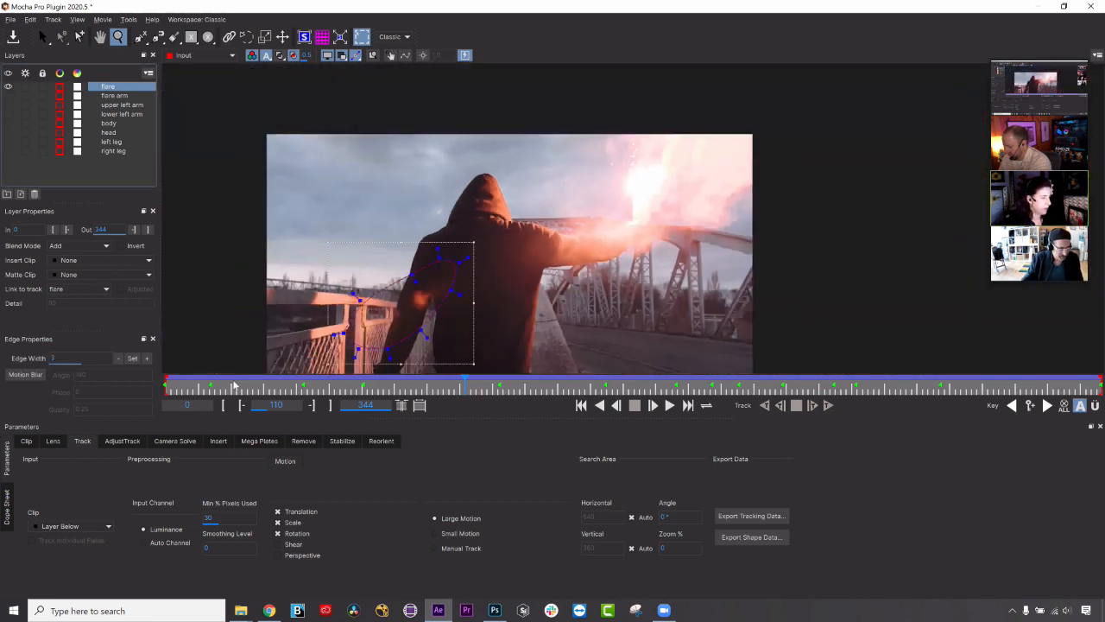
drag(183, 385, 167, 384)
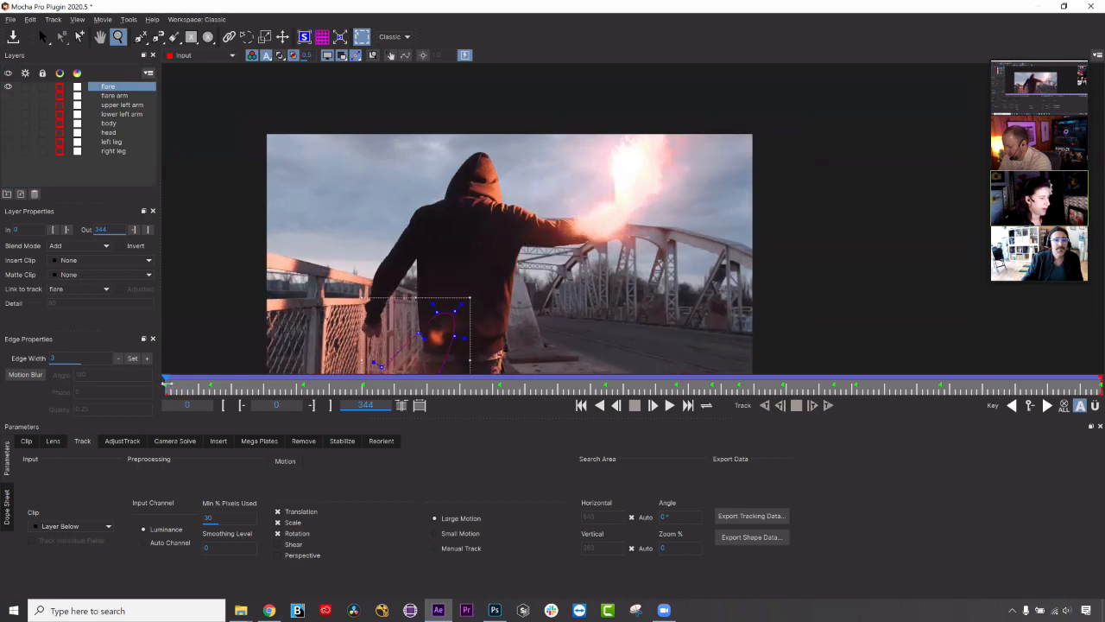
drag(304, 376, 1100, 367)
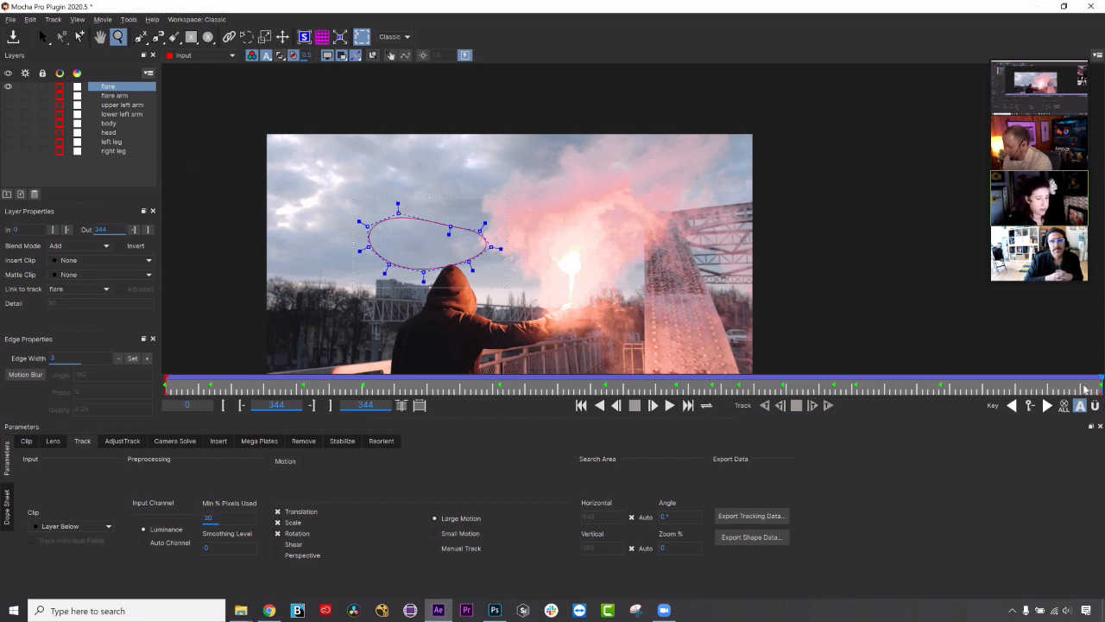
drag(1087, 386, 1077, 390)
drag(1008, 378, 650, 384)
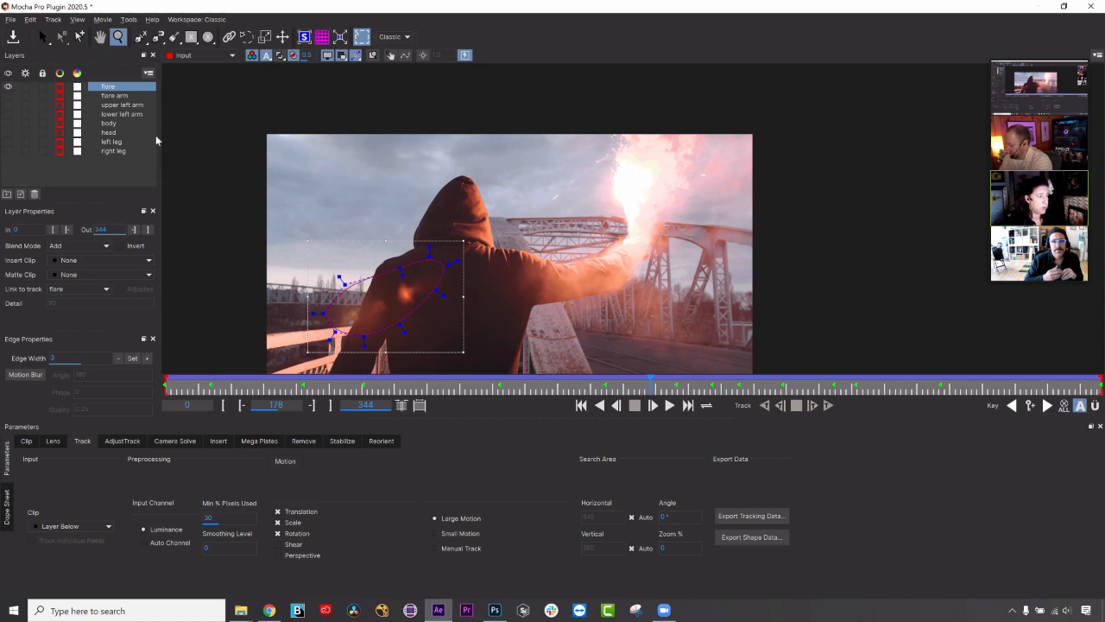
Trace a closed Magnetic spline around the man's hood at frame 178 as a new layer.
click(130, 95)
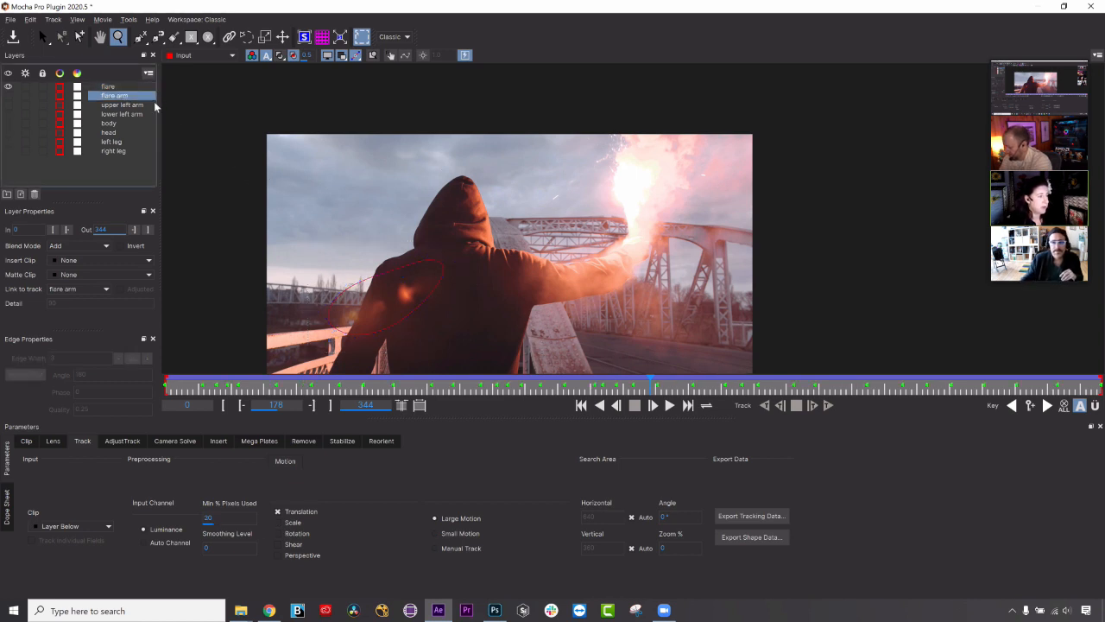
scroll(459, 243, up, 2)
scroll(451, 209, up, 3)
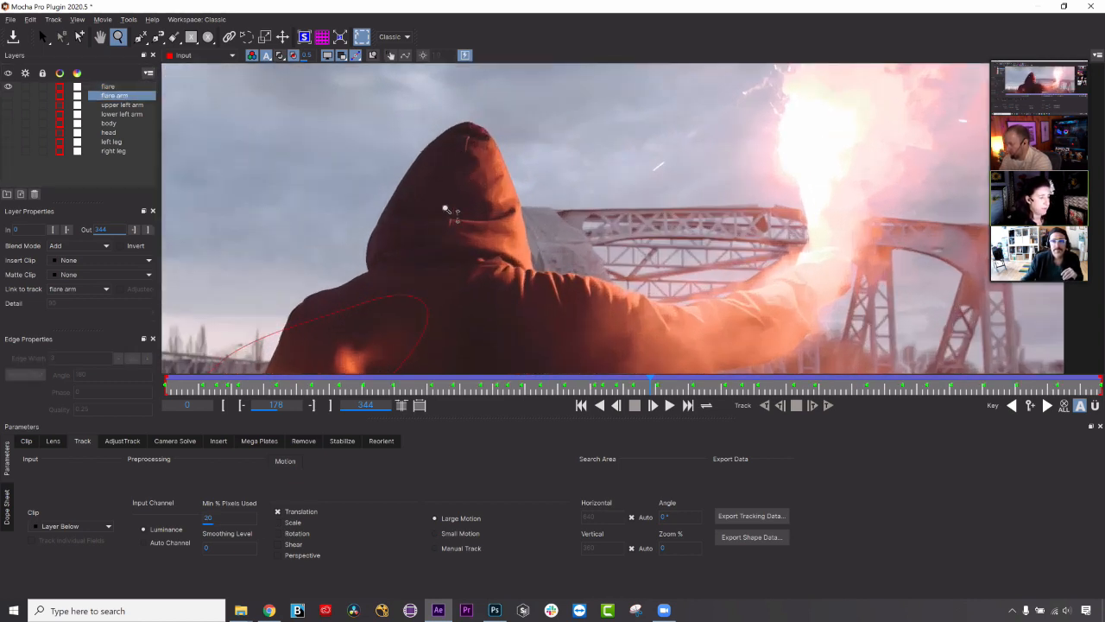
click(157, 37)
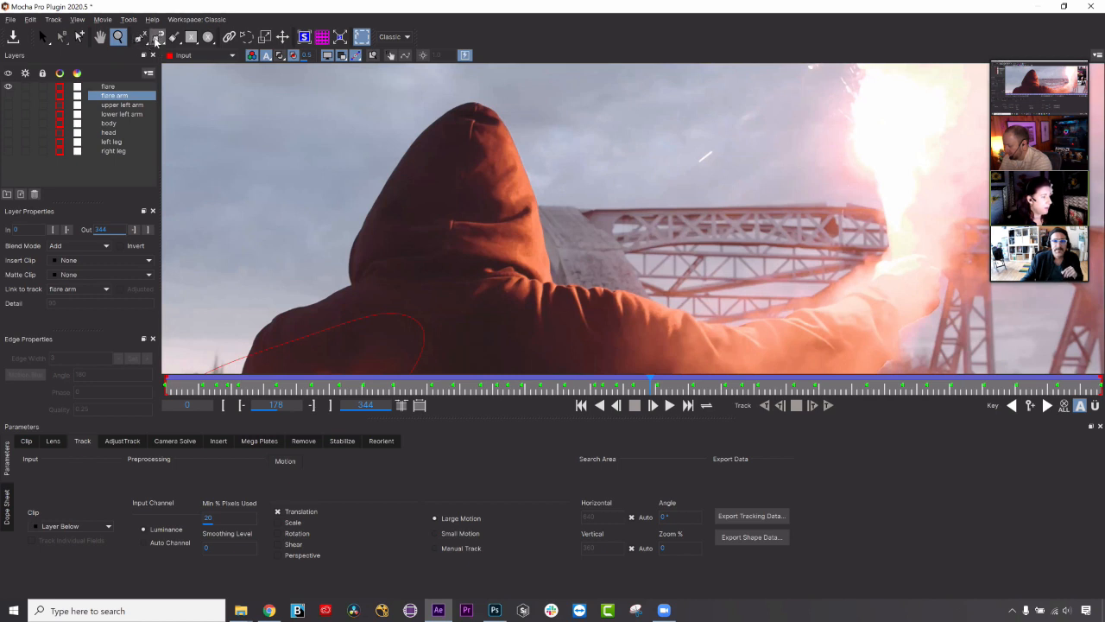
mouse_move(353, 288)
mouse_down()
mouse_move(362, 221)
mouse_move(418, 133)
mouse_move(462, 105)
mouse_move(495, 111)
mouse_move(527, 171)
mouse_move(554, 285)
mouse_move(494, 332)
mouse_move(429, 337)
mouse_move(358, 300)
mouse_up()
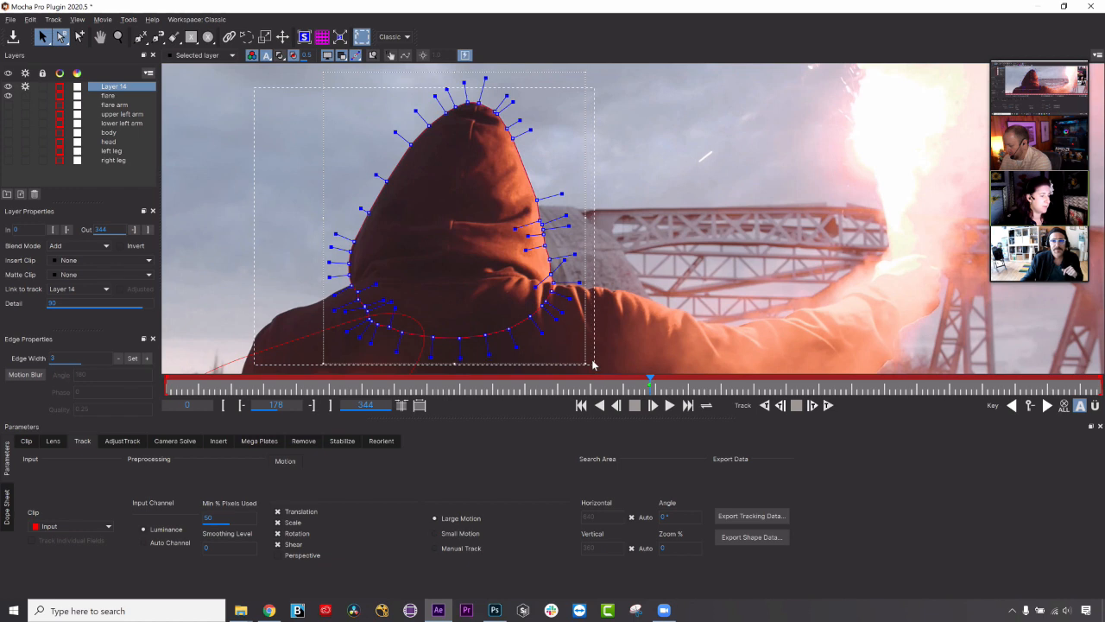
Set the new hood spline's Detail to 56 and shorten its control point handles.
click(97, 305)
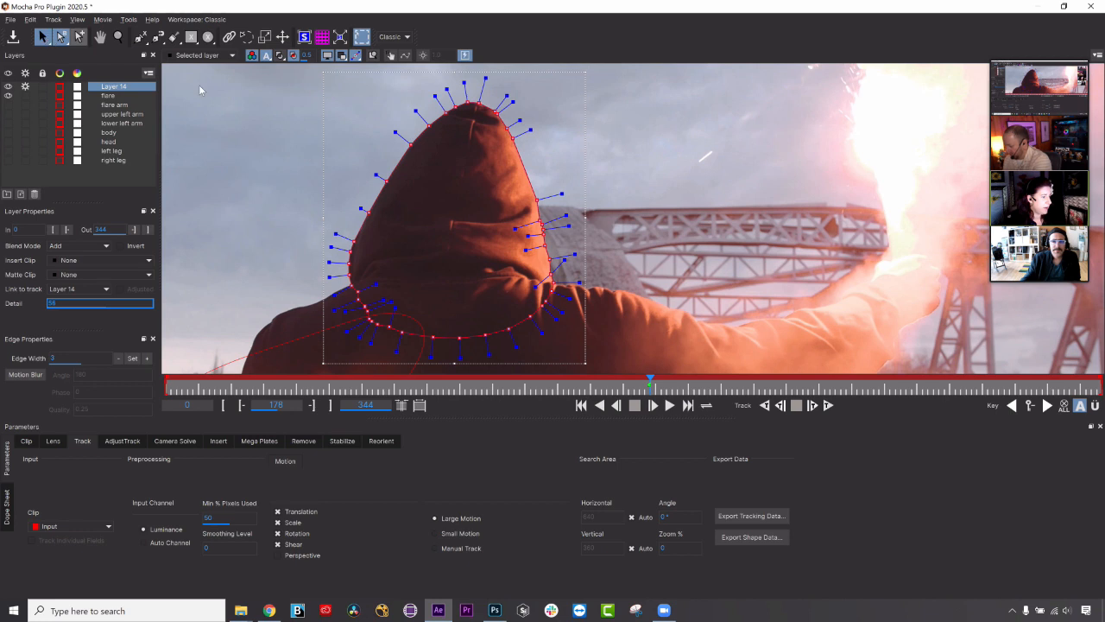
drag(484, 76, 476, 90)
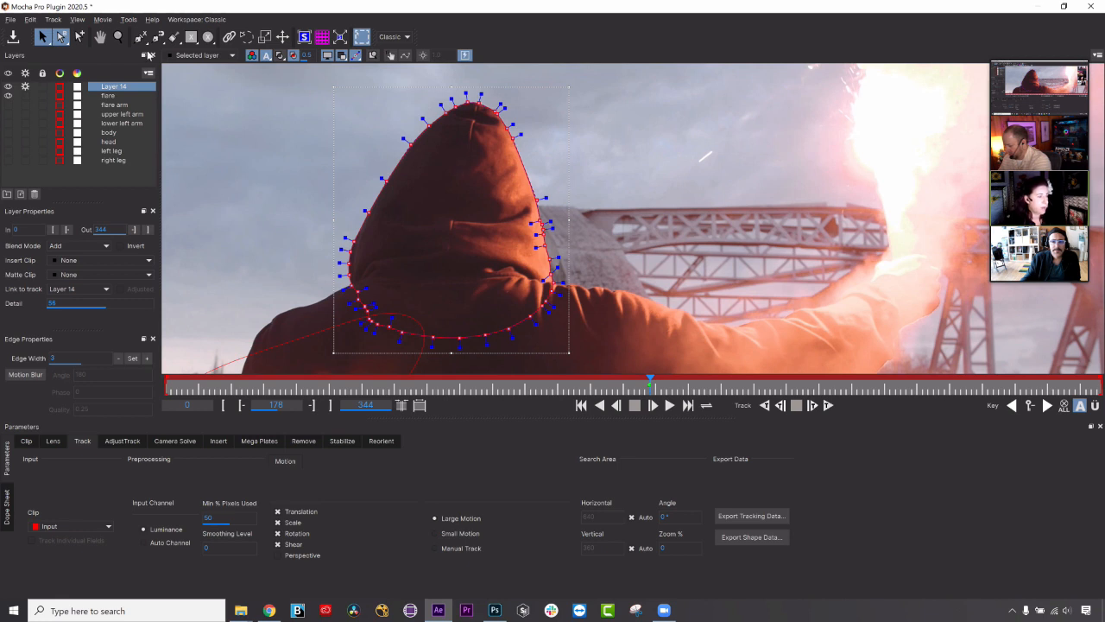
Track the new hood layer backwards from frame 178, stop at frame 157, and display its planar surface.
click(118, 37)
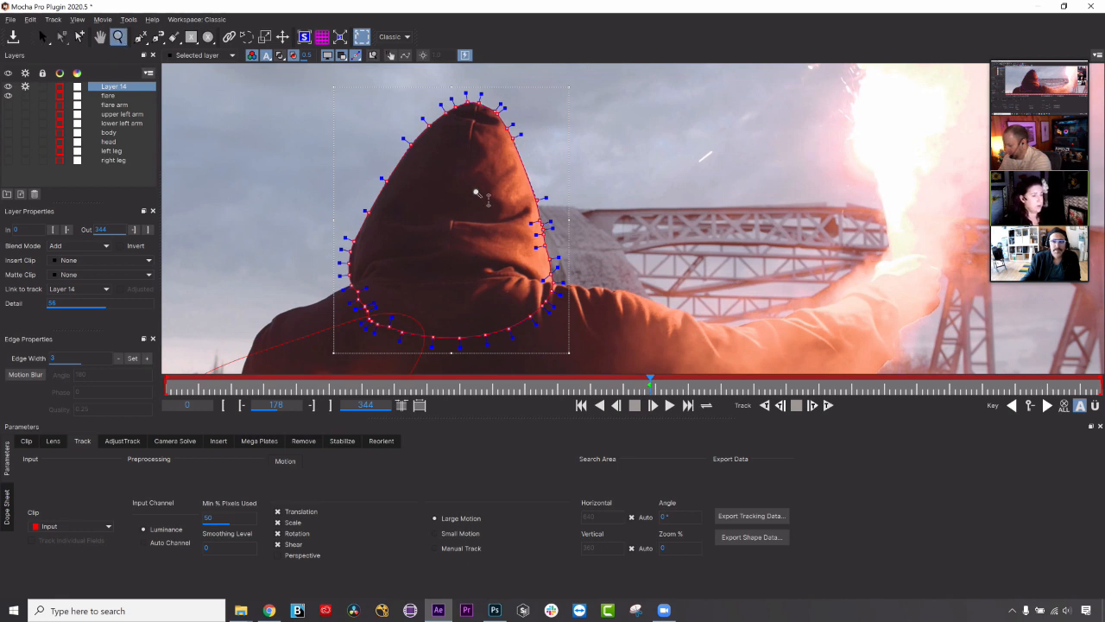
scroll(476, 193, down, 3)
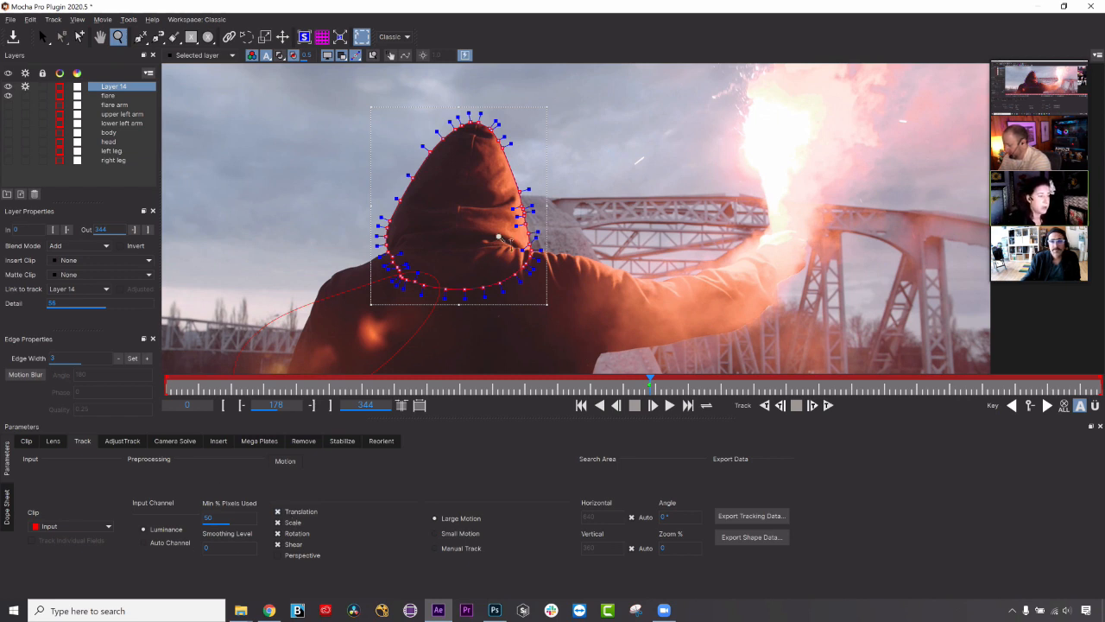
drag(473, 180, 518, 288)
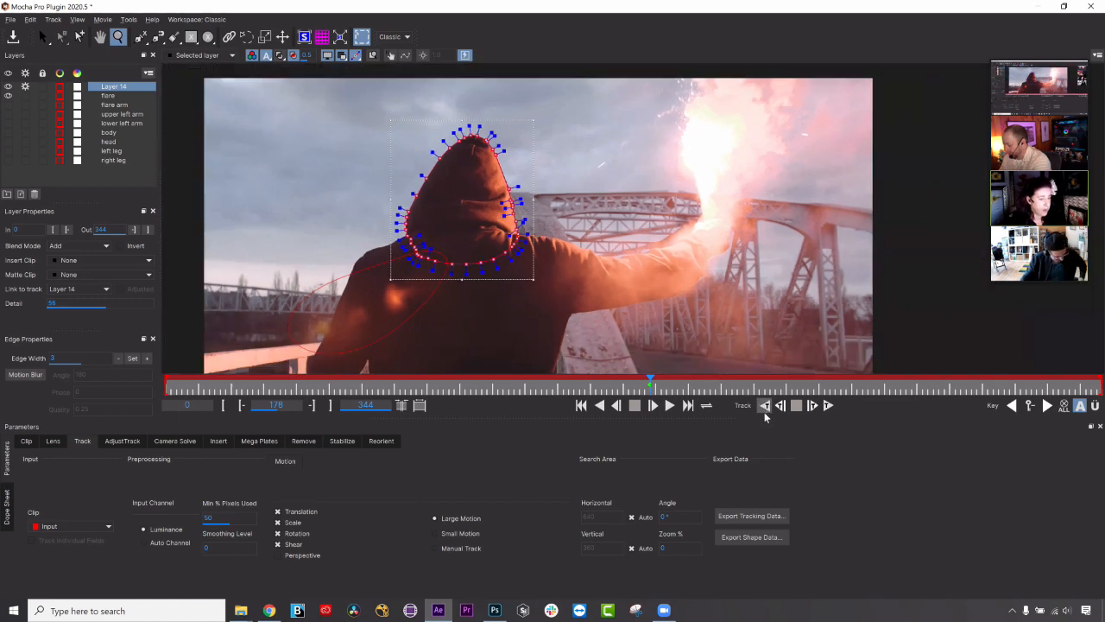
click(765, 411)
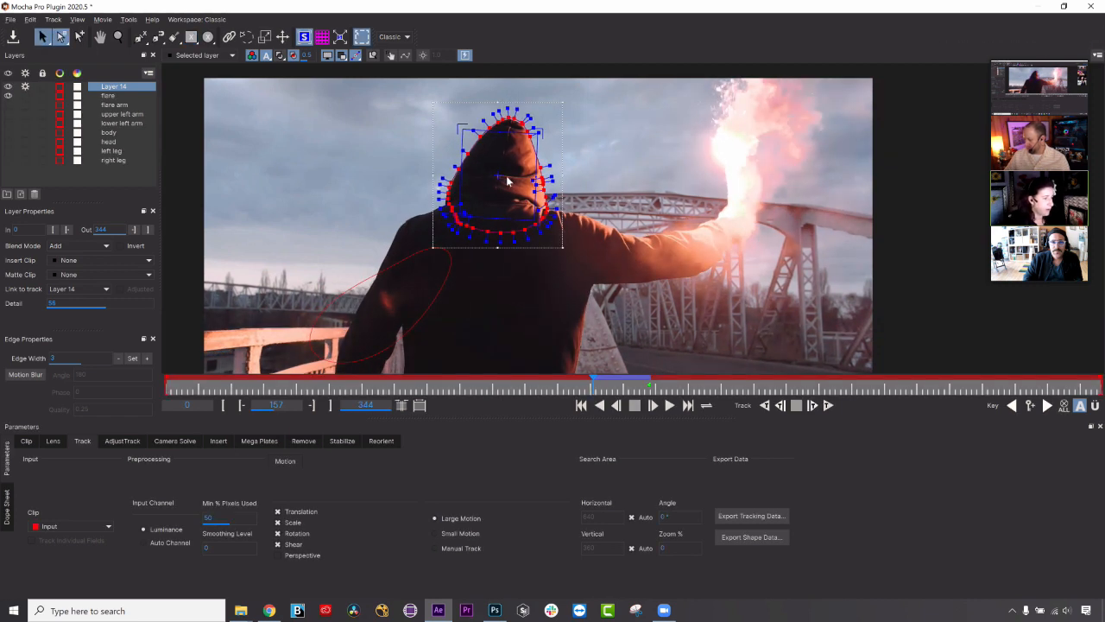
Move the planar surface onto the sky beside the hood and continue tracking backwards to frame 126.
drag(507, 176, 623, 166)
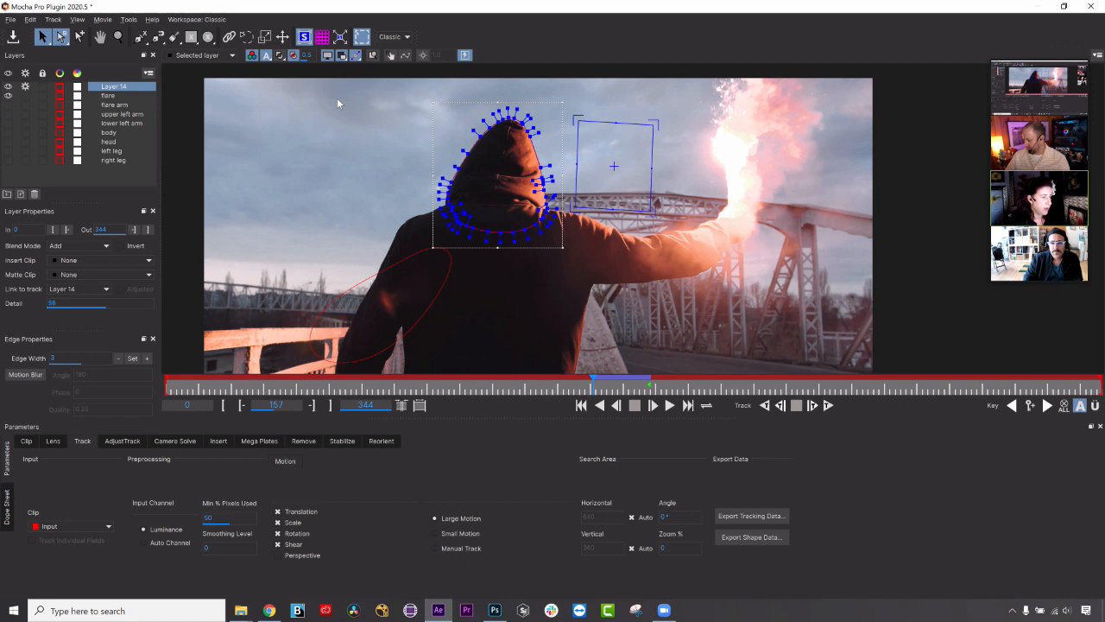
click(764, 405)
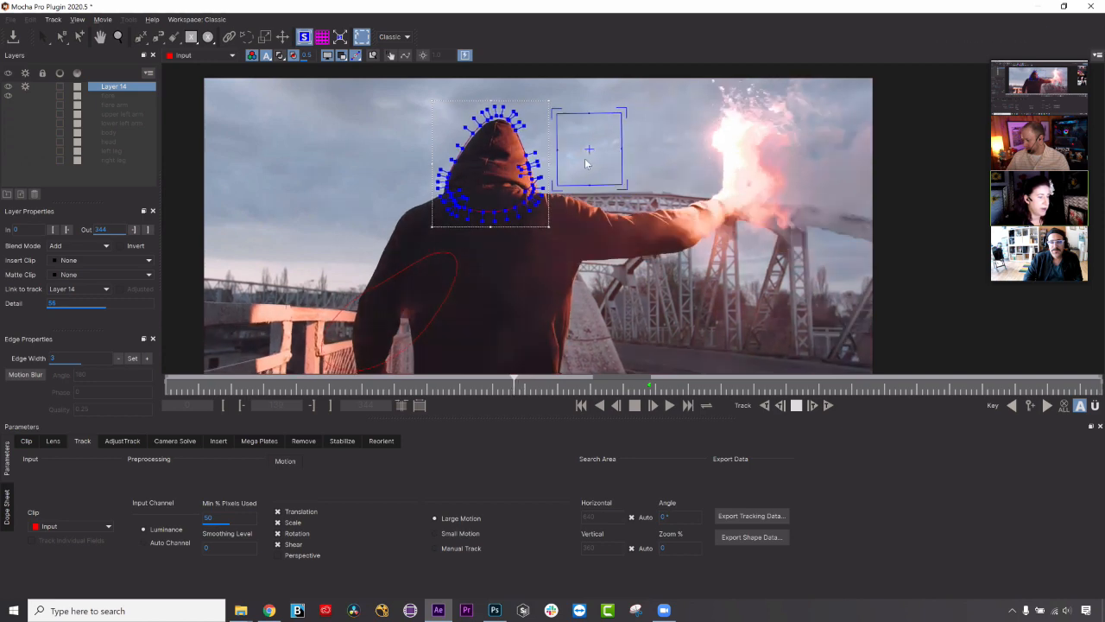
key(space)
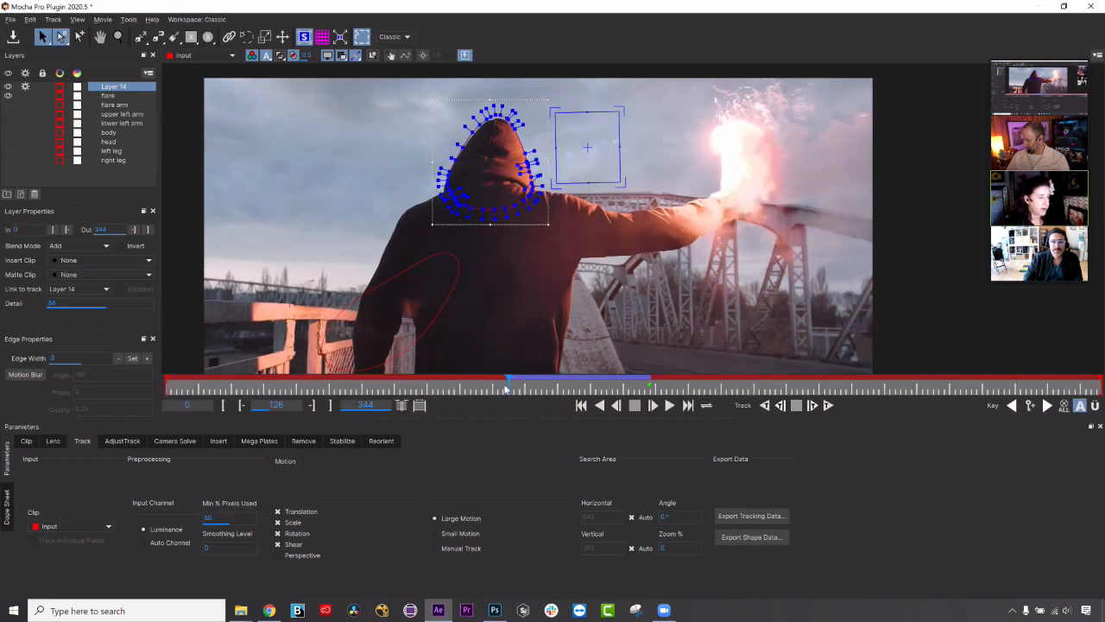
Scrub to frame 146 and reposition the planar surface on the man's back below the hood.
drag(530, 386, 560, 383)
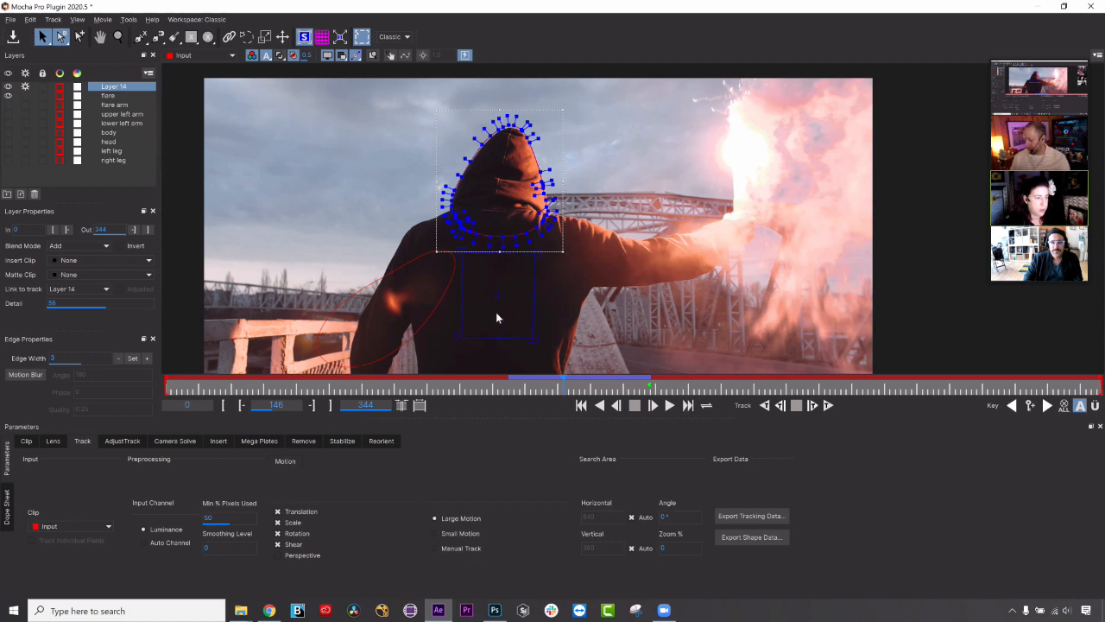
drag(498, 296, 646, 189)
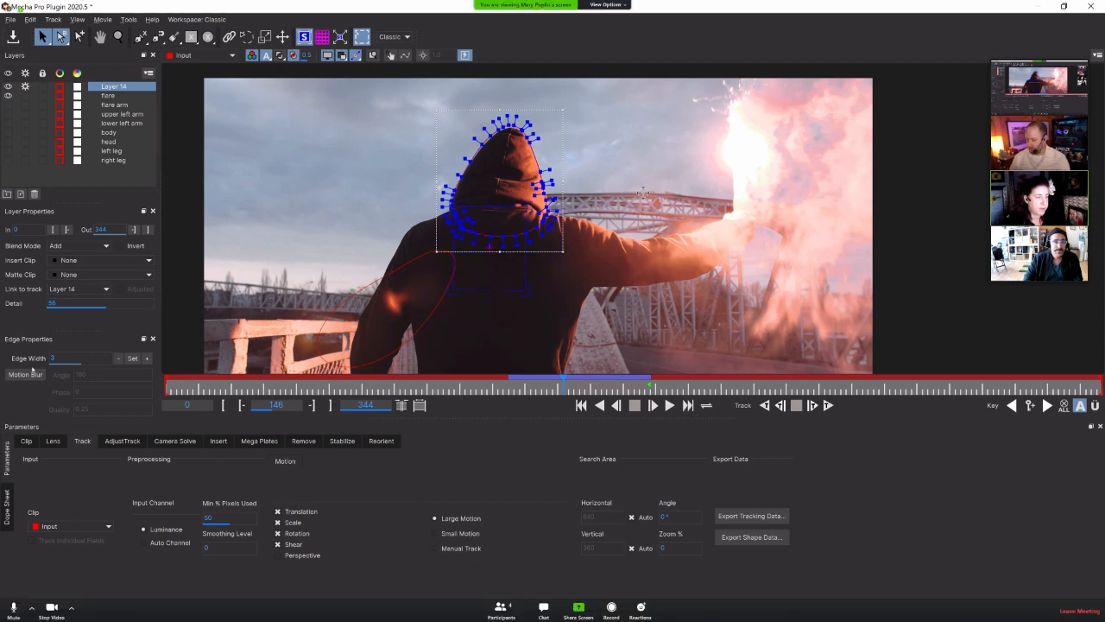
drag(544, 257, 506, 301)
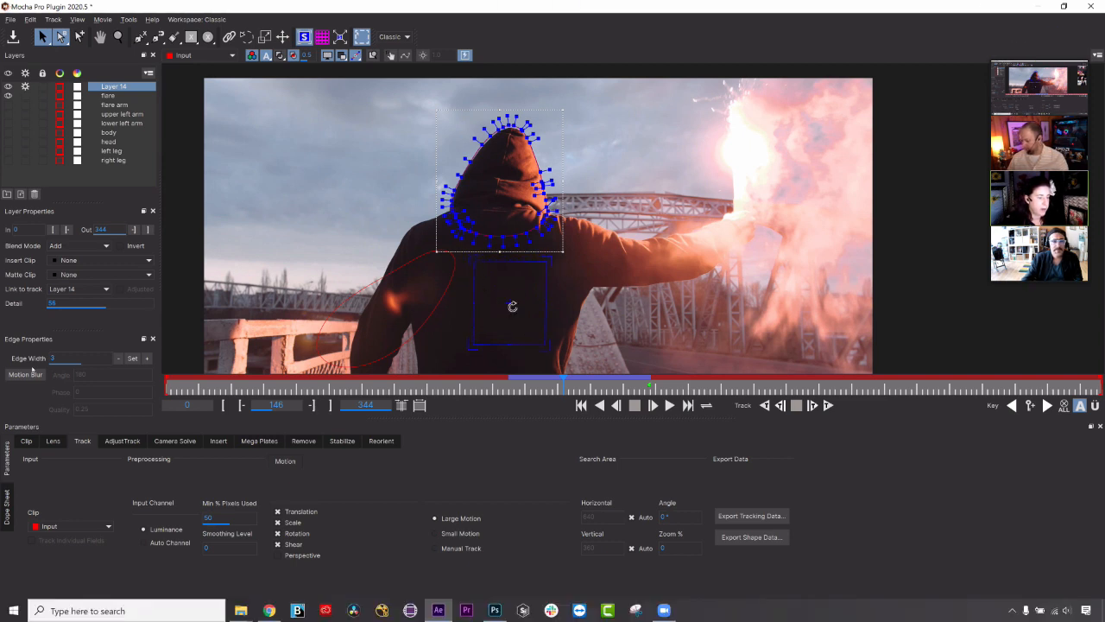
Open the tracking data export for the hood layer, browse the available formats, and close it without exporting.
click(742, 517)
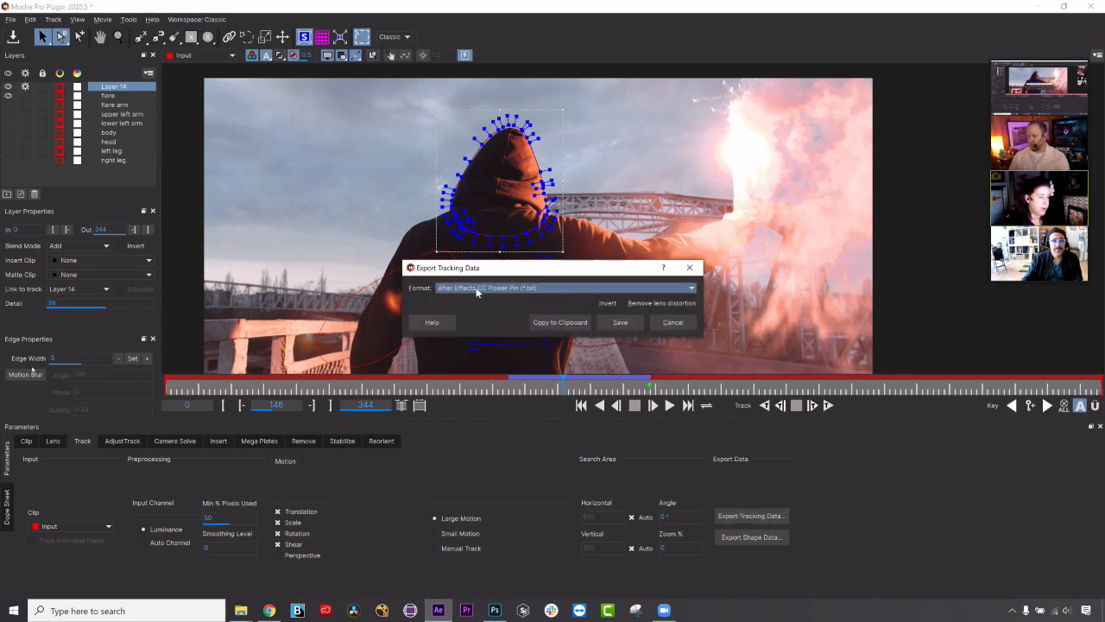
click(543, 290)
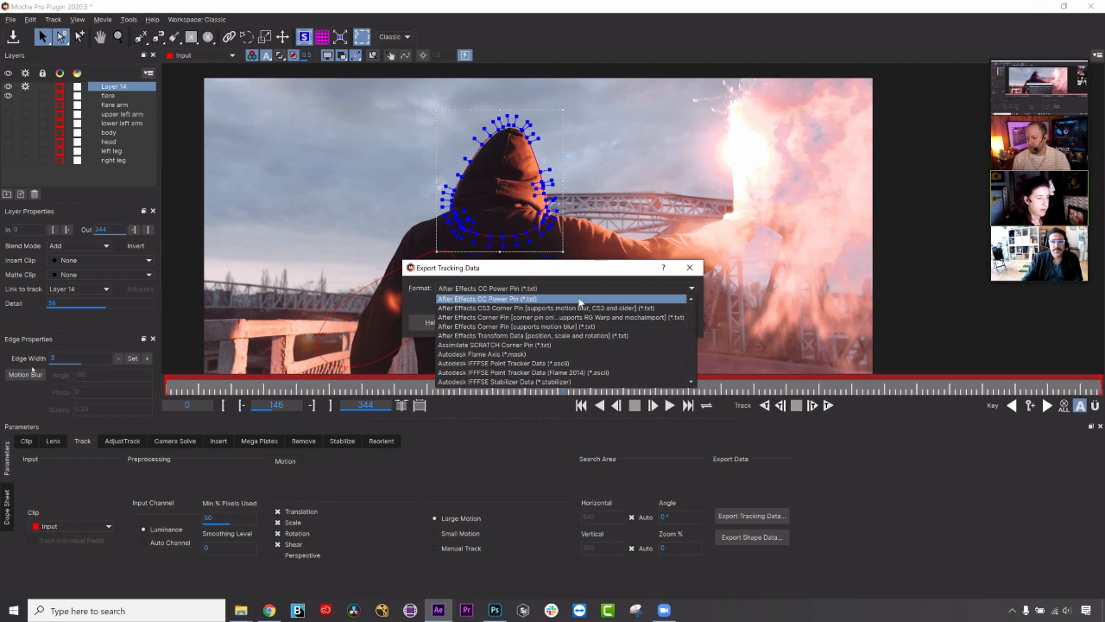
mouse_move(692, 310)
mouse_down()
mouse_move(689, 368)
mouse_move(693, 314)
mouse_up()
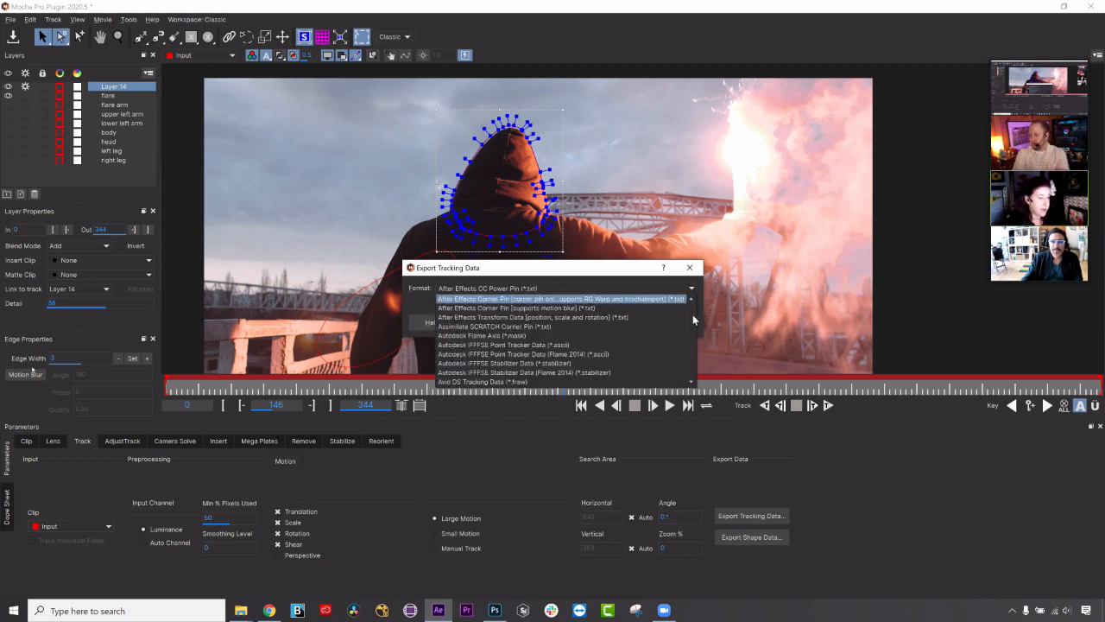
click(691, 270)
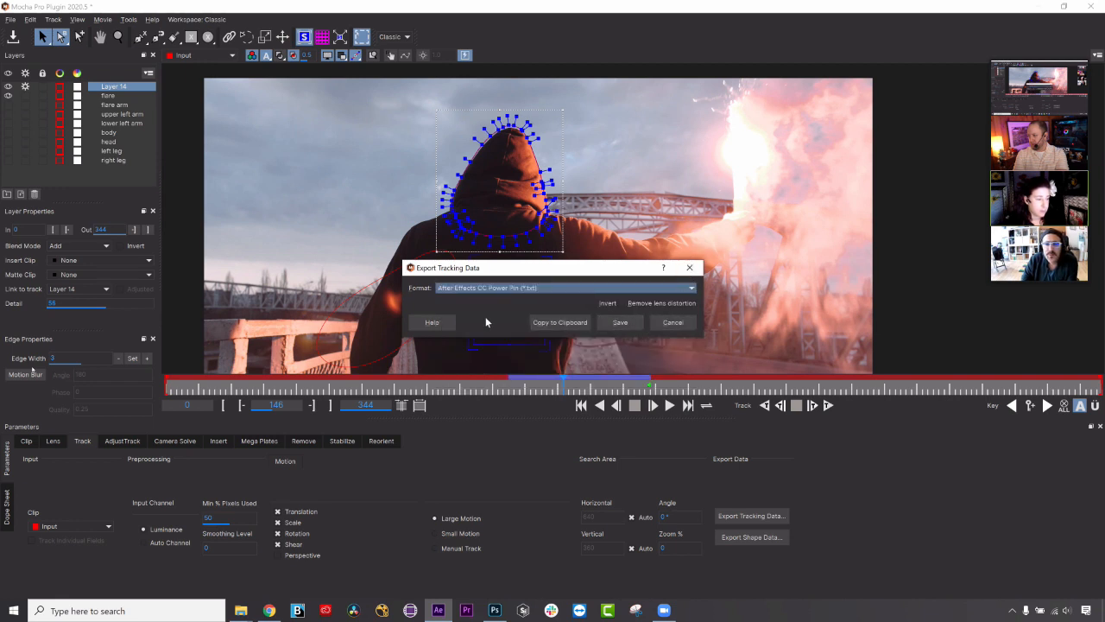
click(690, 268)
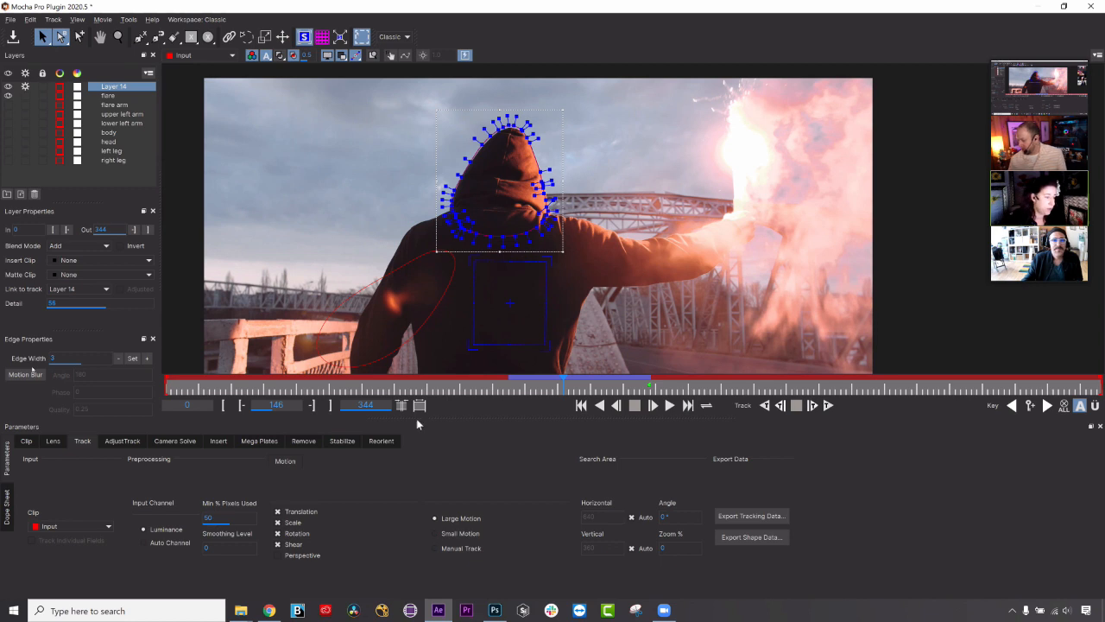
Set Min % Pixels Used to 100 and track the hood layer backwards to frame 0.
click(246, 518)
text(100)
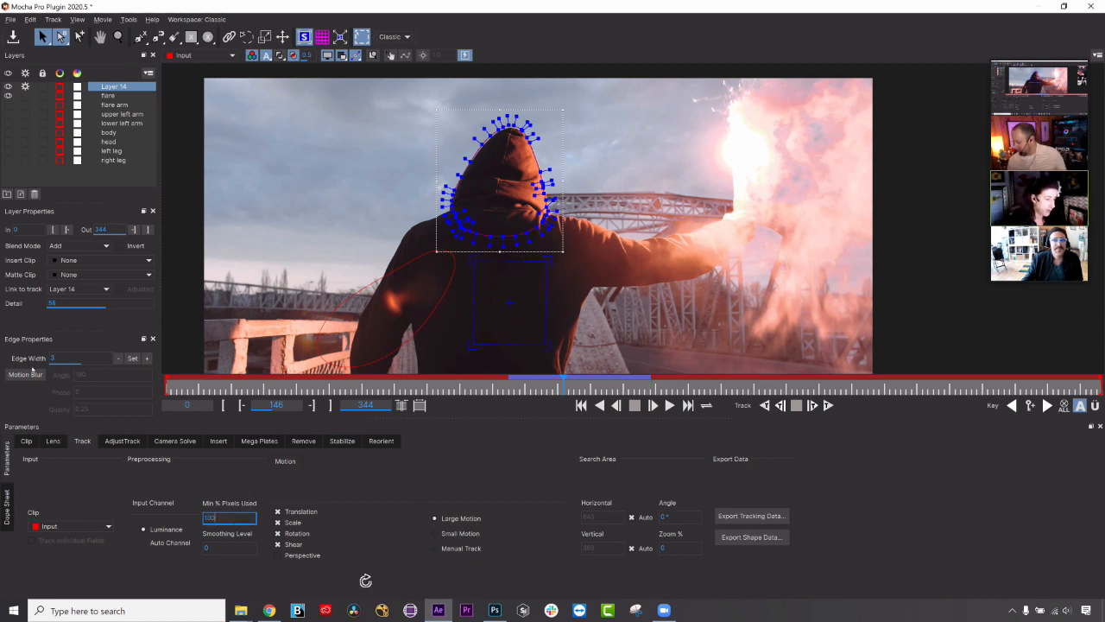
click(765, 406)
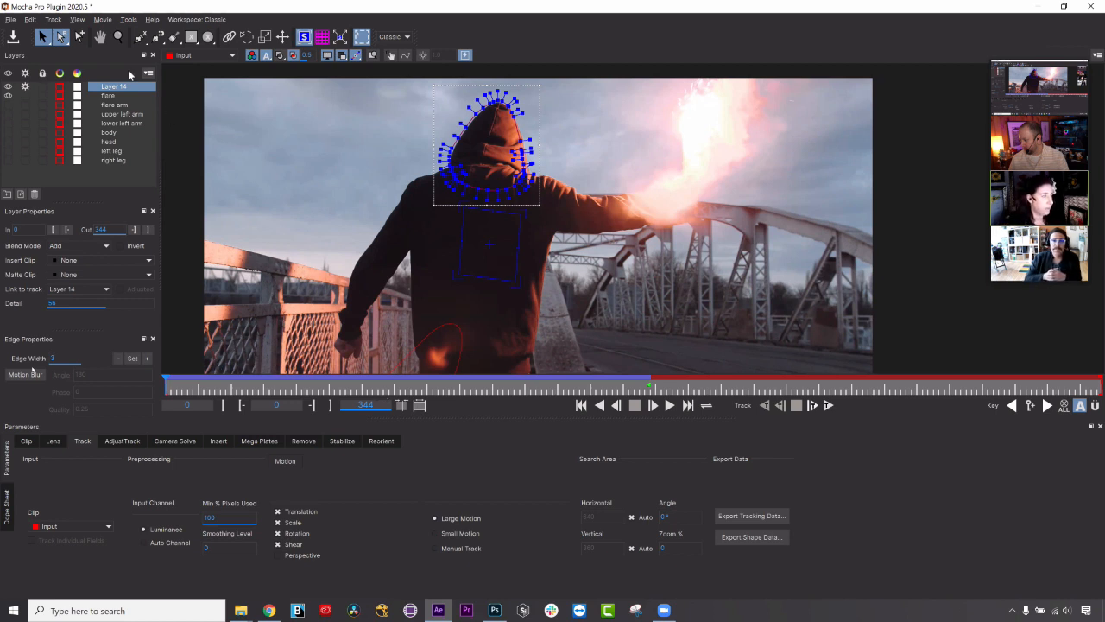
Play the tracked hood shape, stabilize the close-up view on it, and scrub between frames 178 and 0 to check its fit.
click(118, 36)
drag(475, 120, 513, 256)
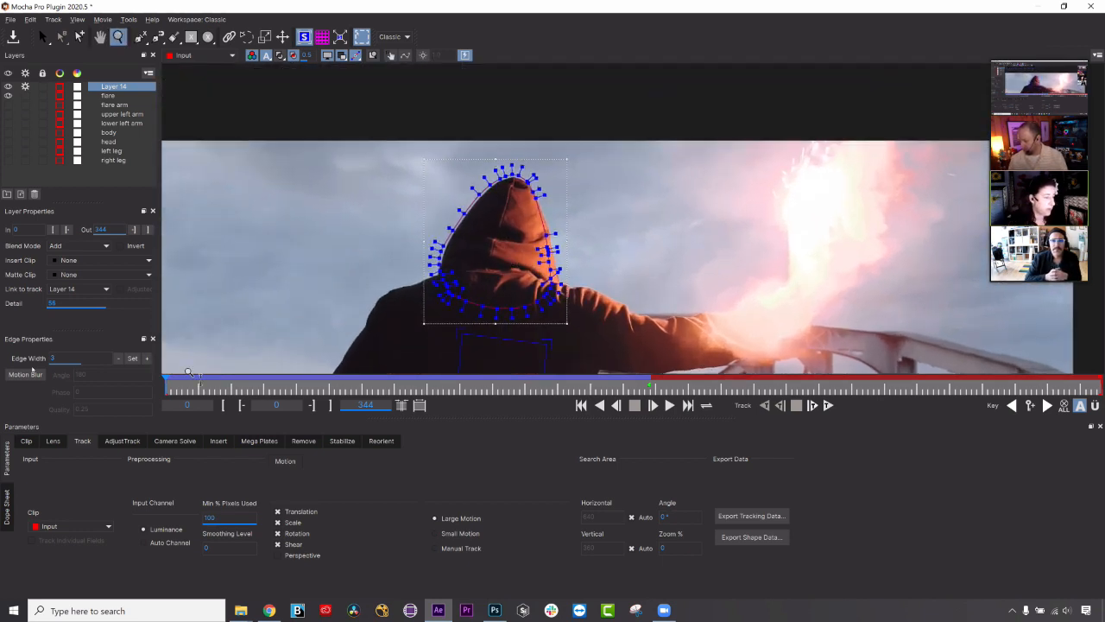
key(space)
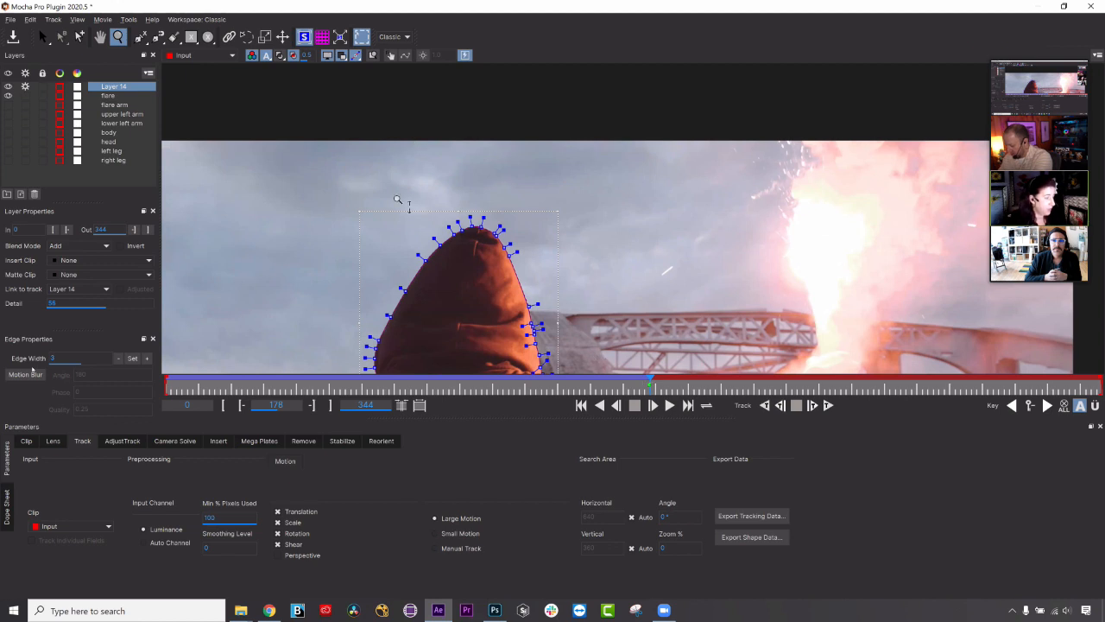
key(x)
drag(446, 268, 490, 176)
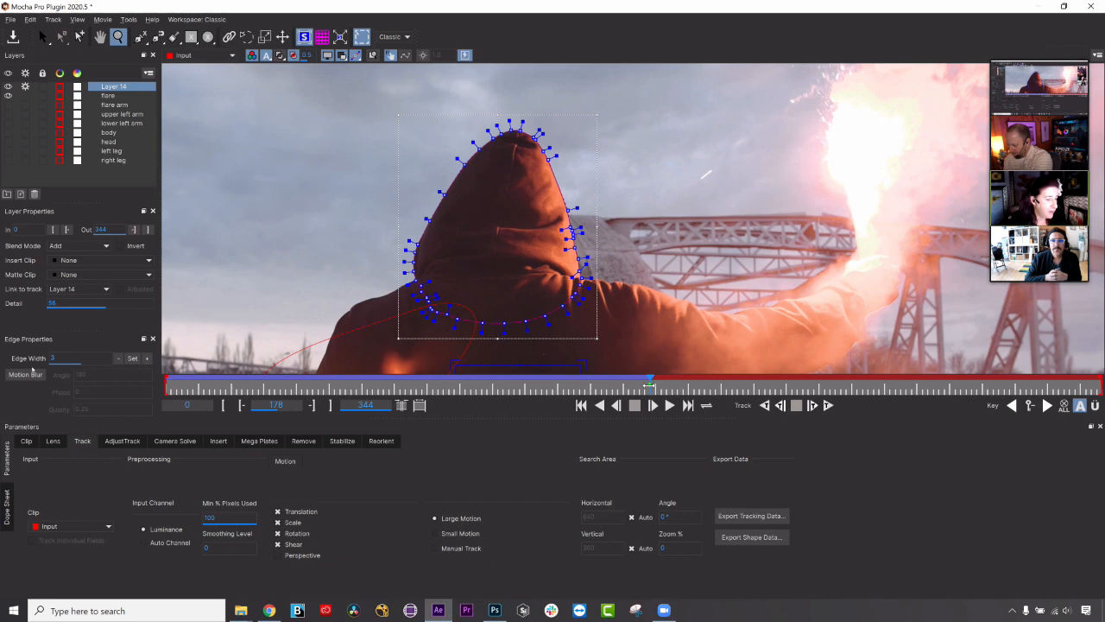
drag(646, 386, 126, 381)
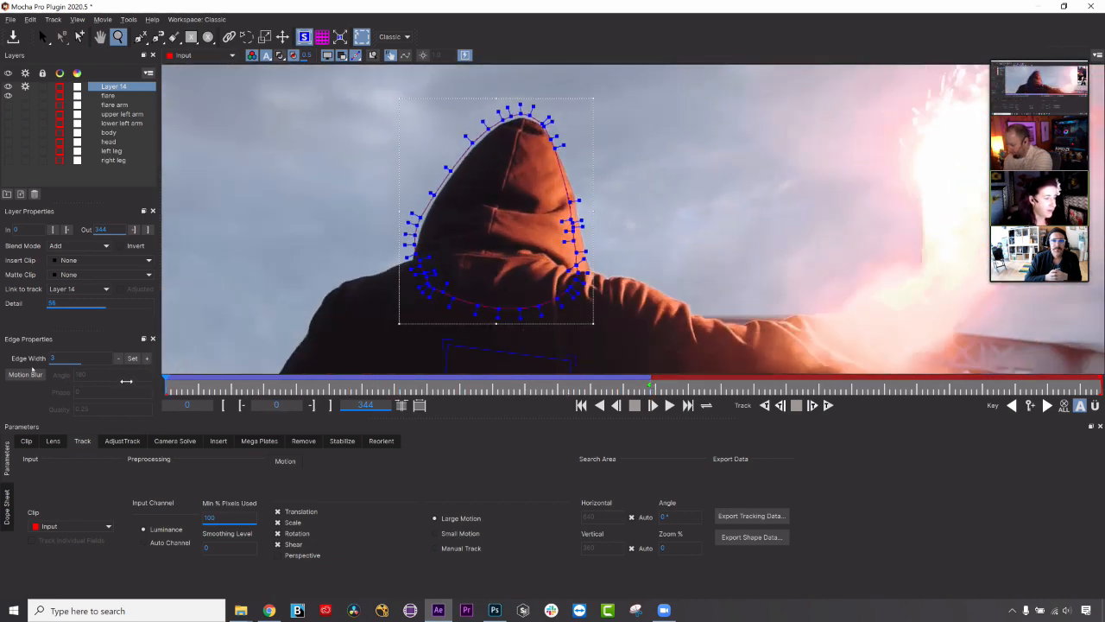
drag(345, 377, 650, 382)
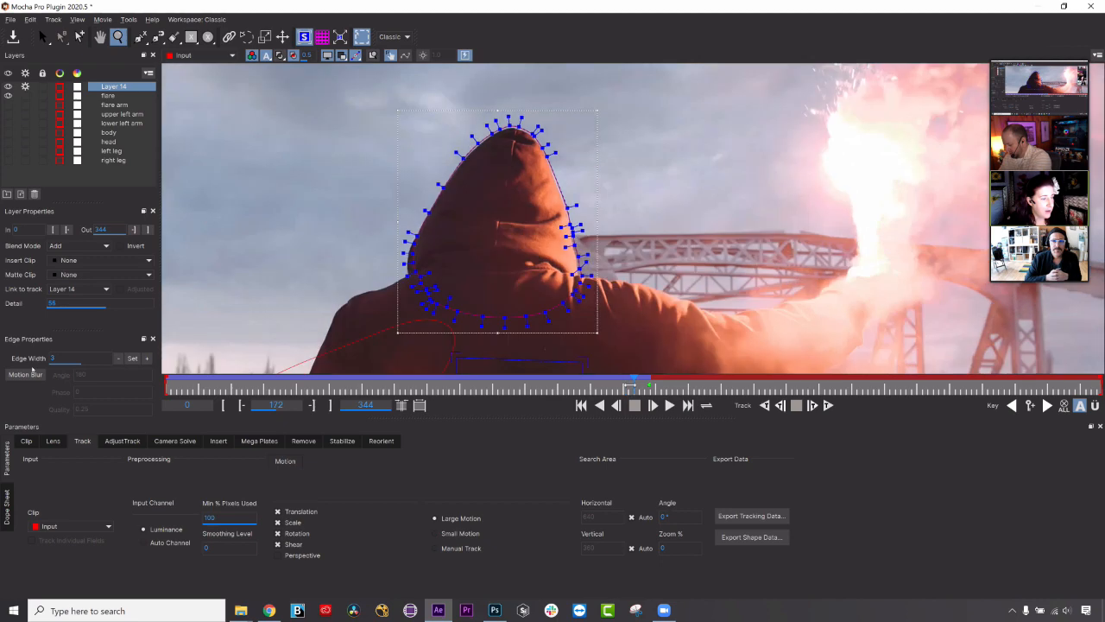
At frame 134, move the point groups along the hood shape's upper-left and lower-left sides onto the hood's edge.
drag(606, 385, 522, 384)
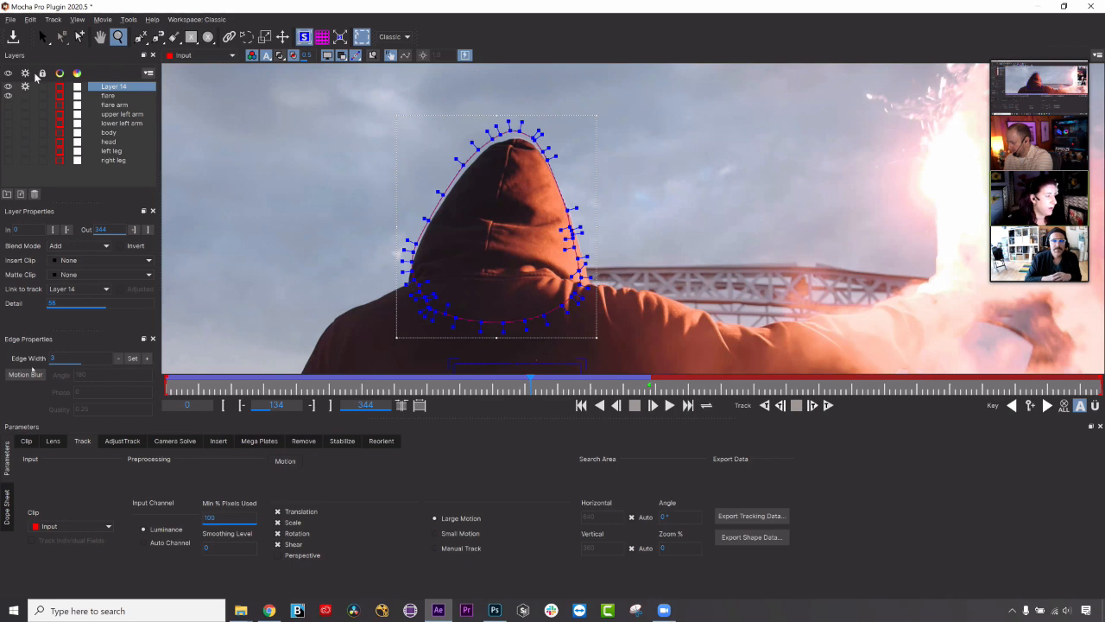
key(s)
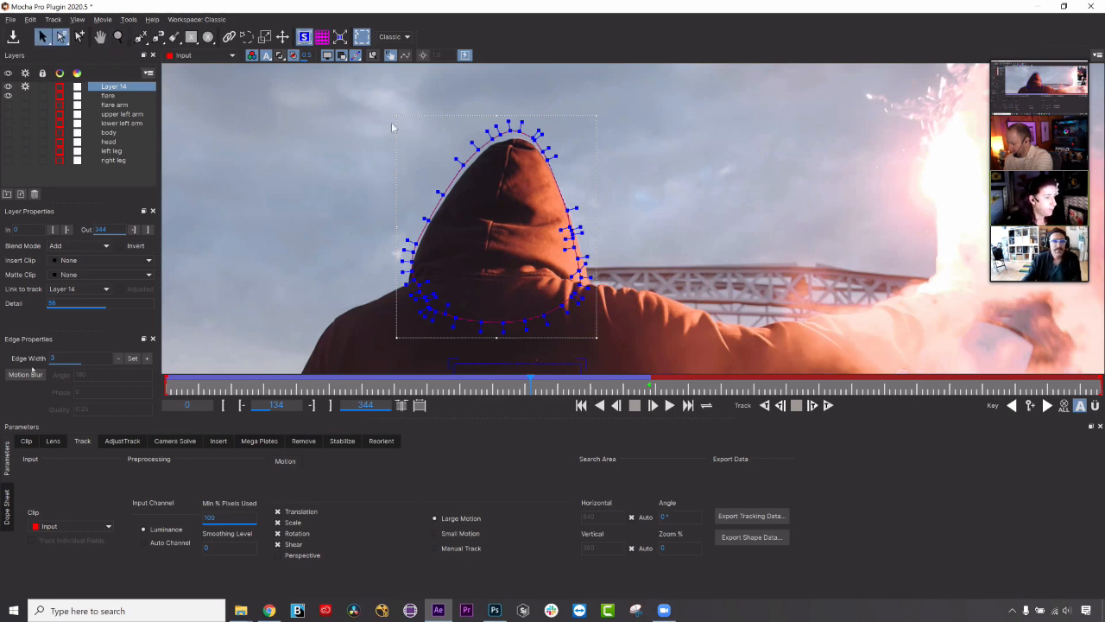
drag(432, 97, 528, 201)
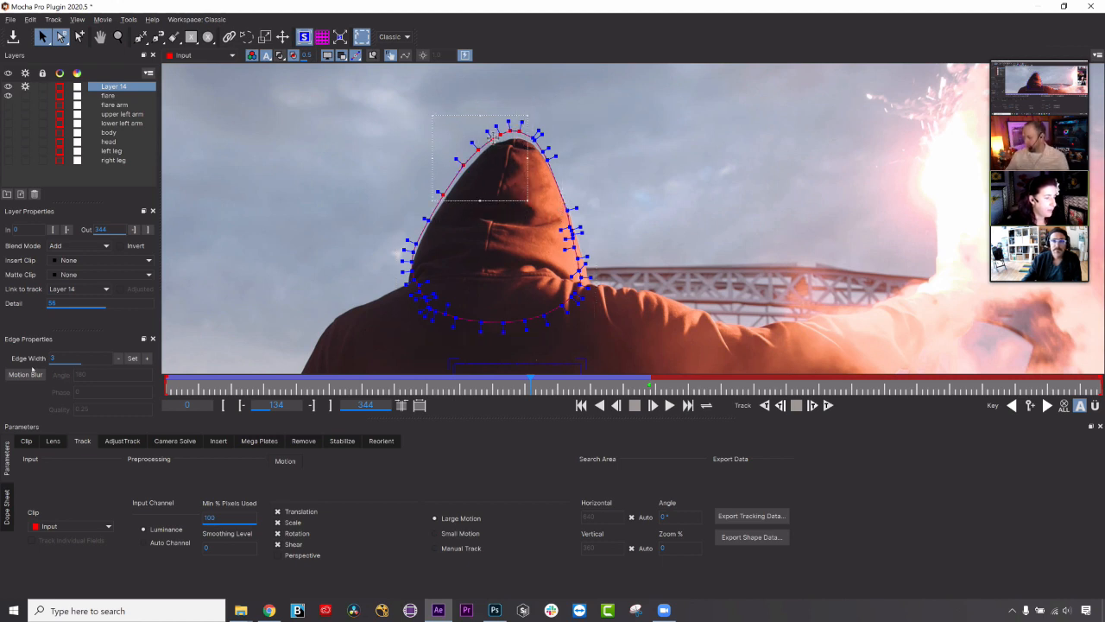
drag(487, 151, 488, 148)
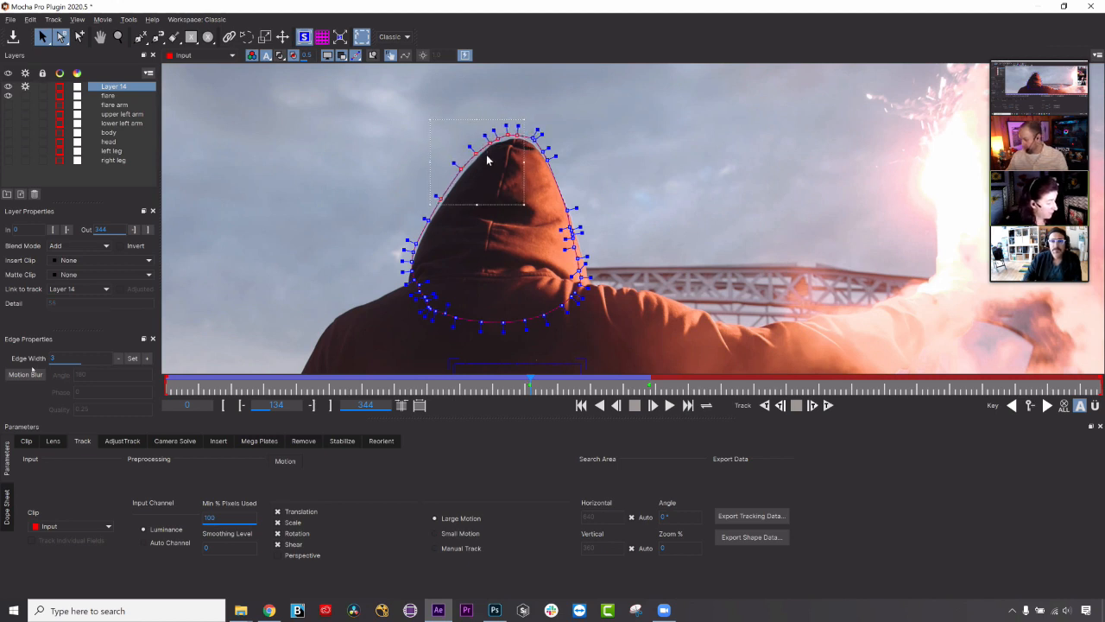
drag(487, 161, 486, 157)
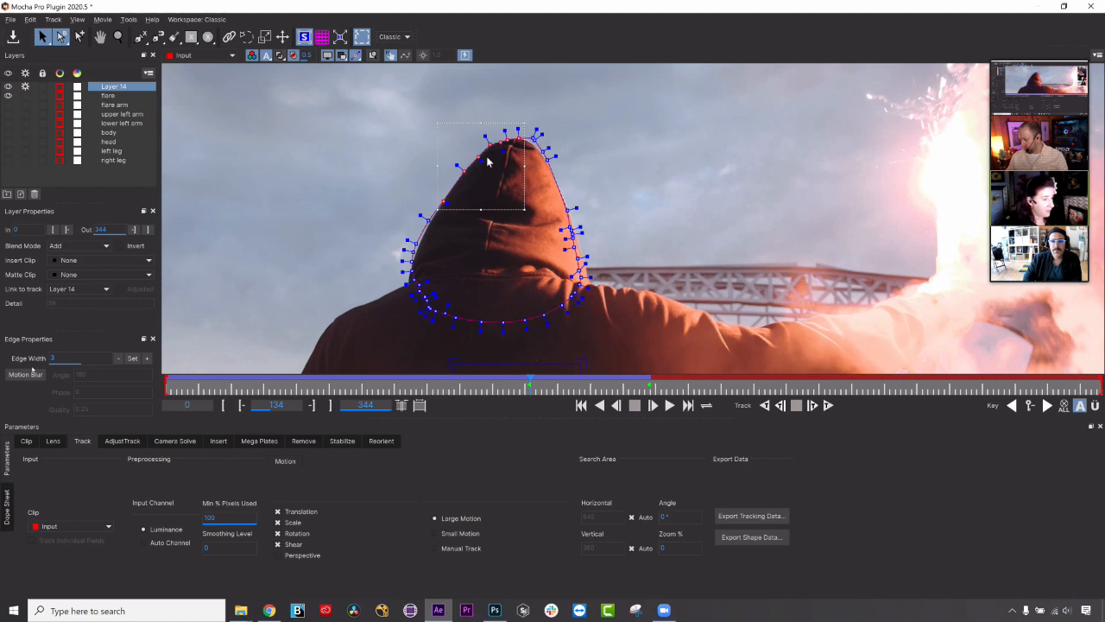
drag(366, 212, 416, 315)
key(ctrl+a)
drag(429, 279, 444, 273)
Adjust the hood shape's right-side points at frame 134, shifting them as a group and individually to match the fabric edge.
drag(528, 119, 606, 280)
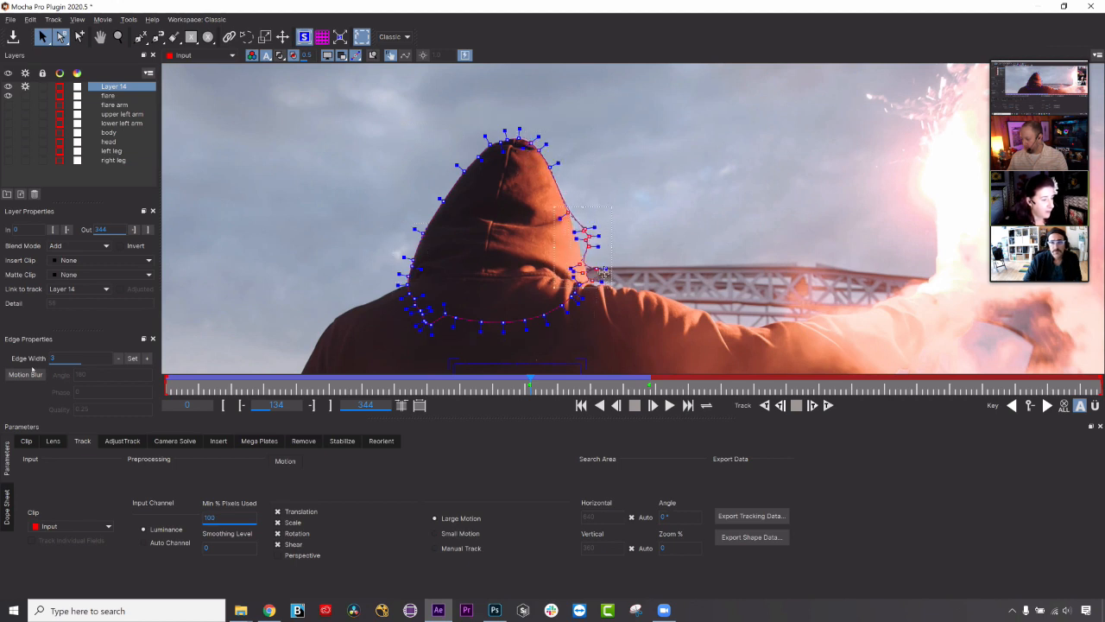
drag(607, 235, 605, 234)
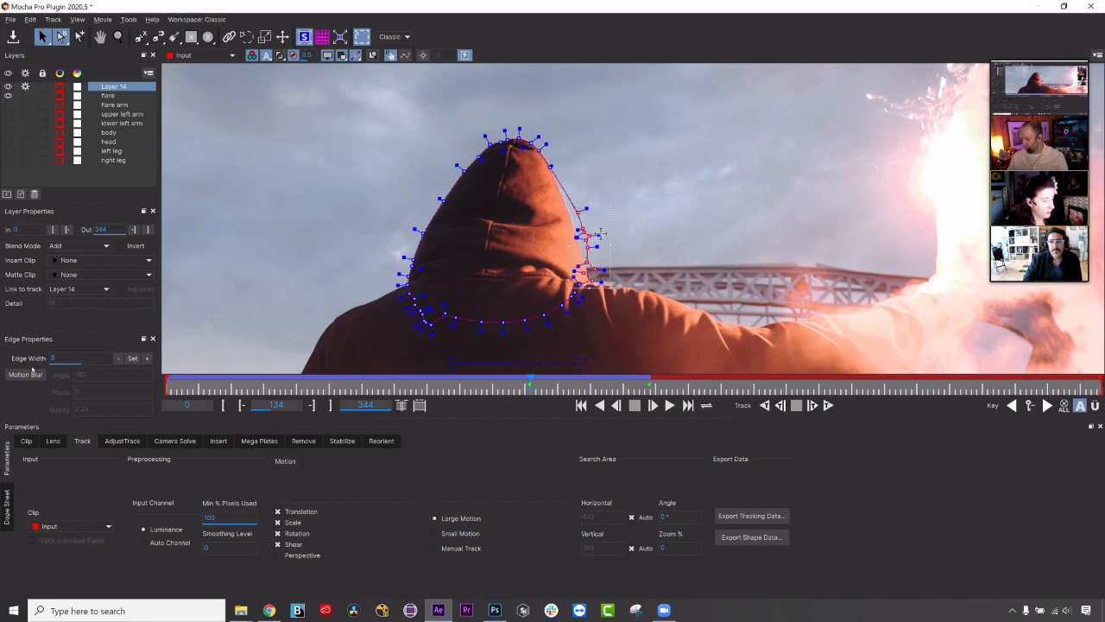
click(589, 199)
click(583, 212)
click(579, 216)
click(584, 232)
drag(584, 231, 574, 229)
click(590, 258)
drag(595, 265, 598, 263)
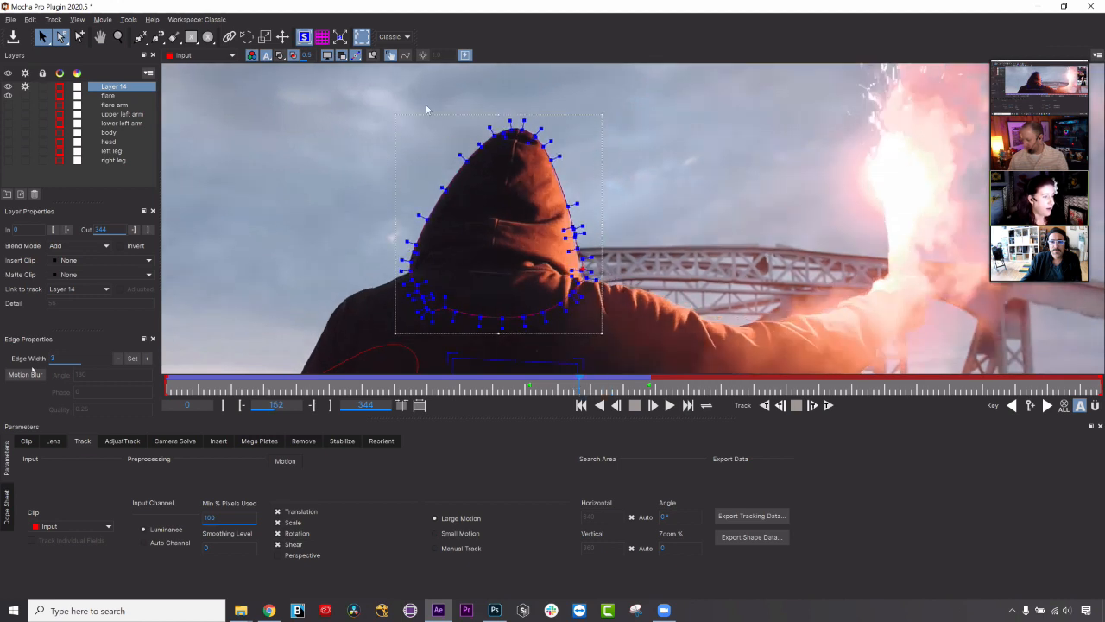
At frame 152, refine the hood shape's upper-left points and shift its lower-right points to follow the hood's outline.
drag(526, 201, 520, 215)
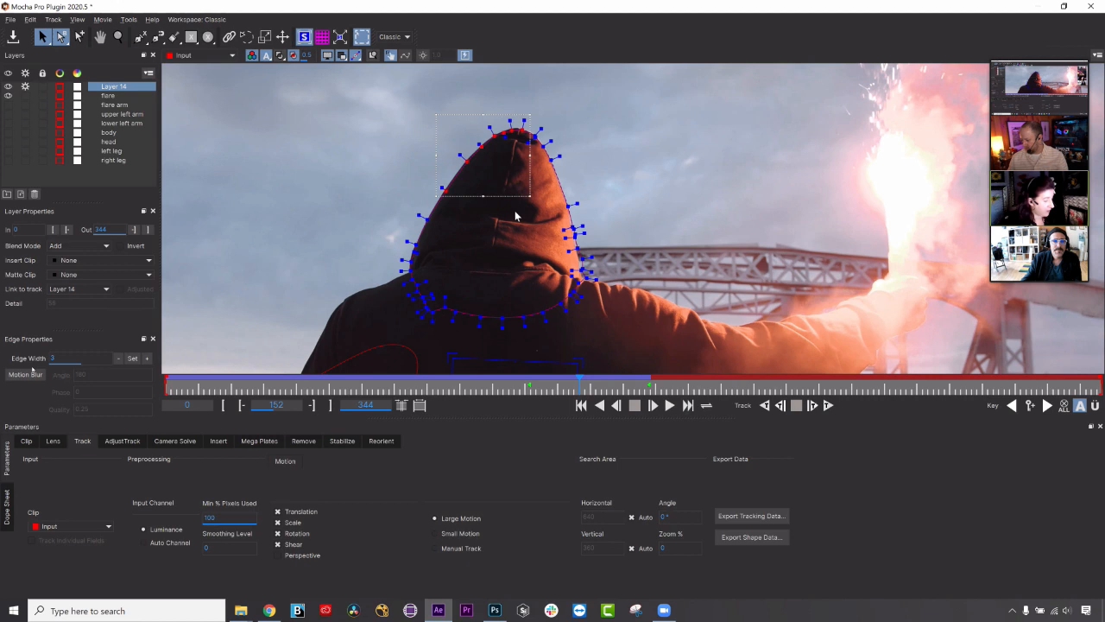
key(ctrl+2)
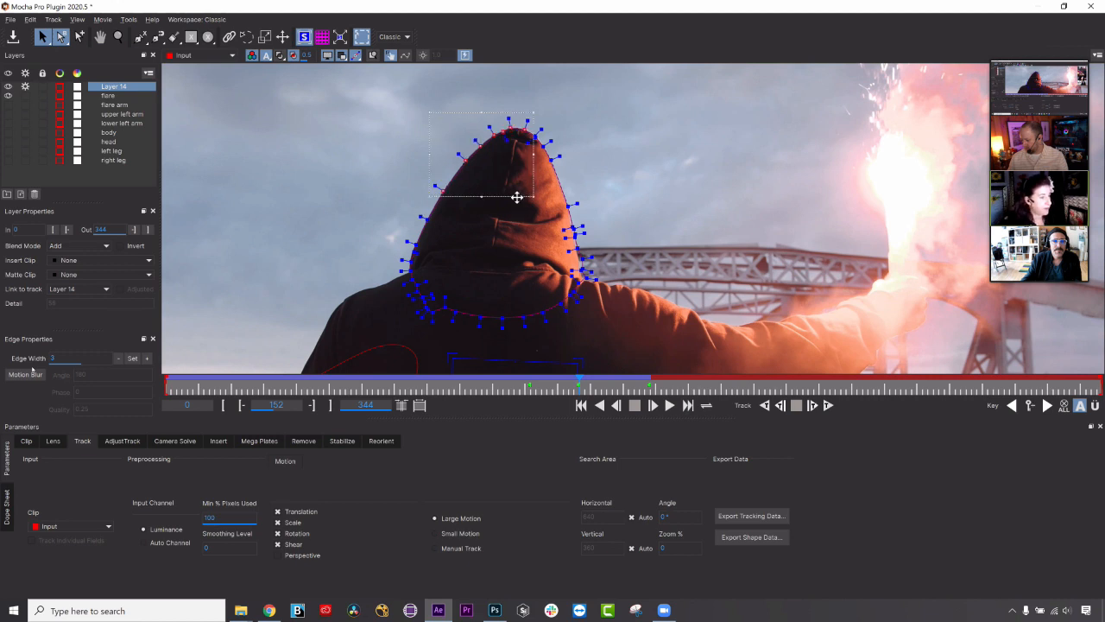
click(558, 224)
drag(586, 272, 563, 221)
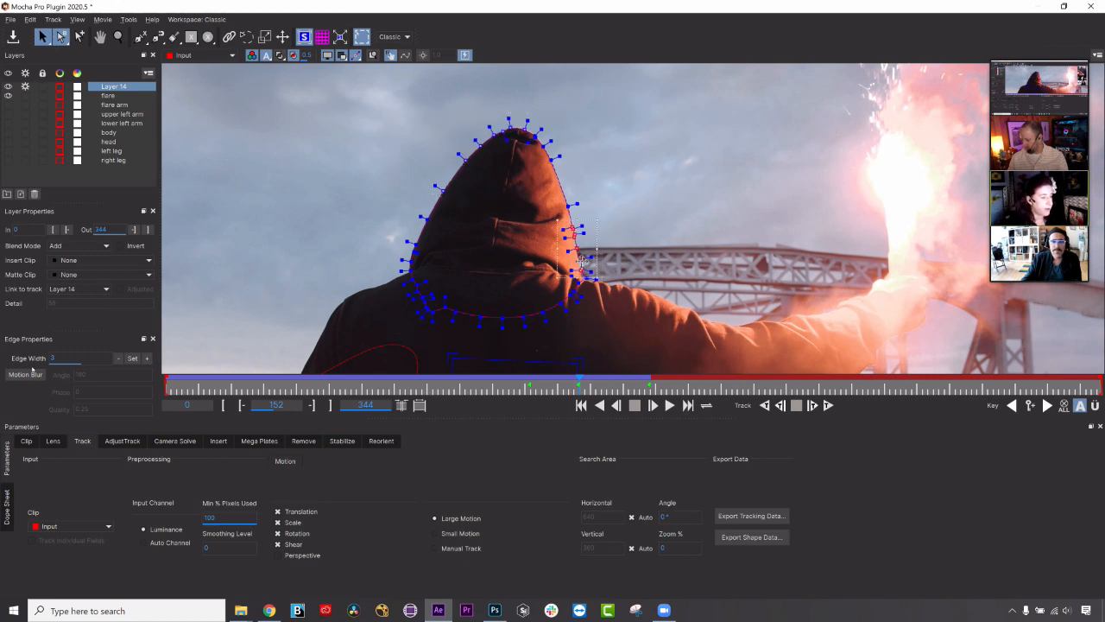
drag(581, 262, 584, 264)
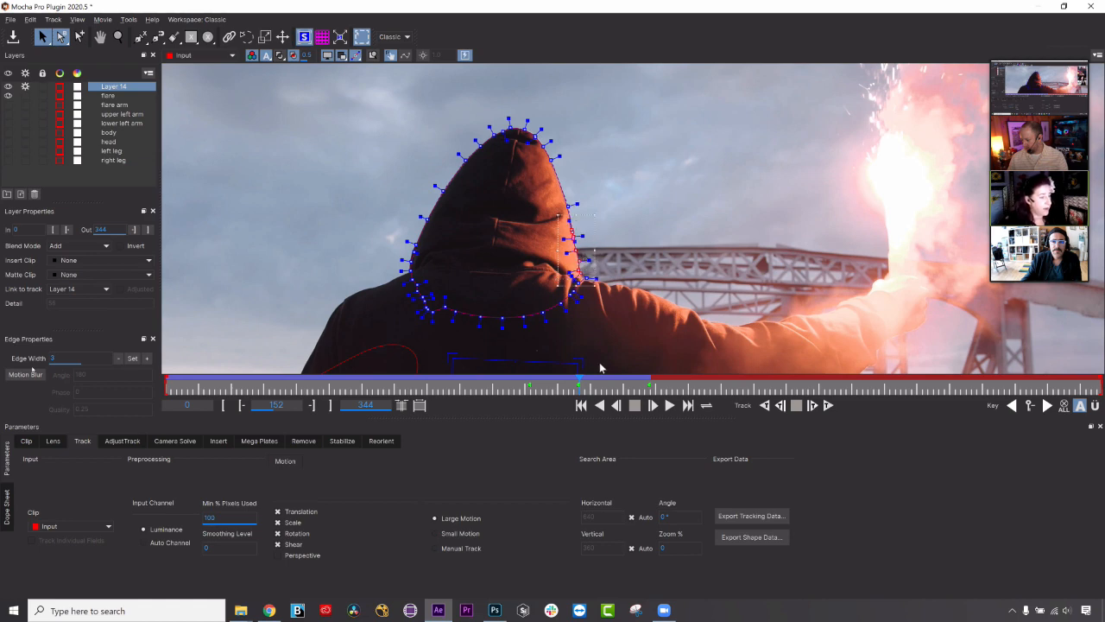
At frame 165, move the hood shape's upper-right points onto the hood's edge and scrub back to check the fit.
mouse_move(608, 386)
mouse_down()
mouse_move(637, 386)
mouse_move(615, 386)
mouse_up()
click(559, 190)
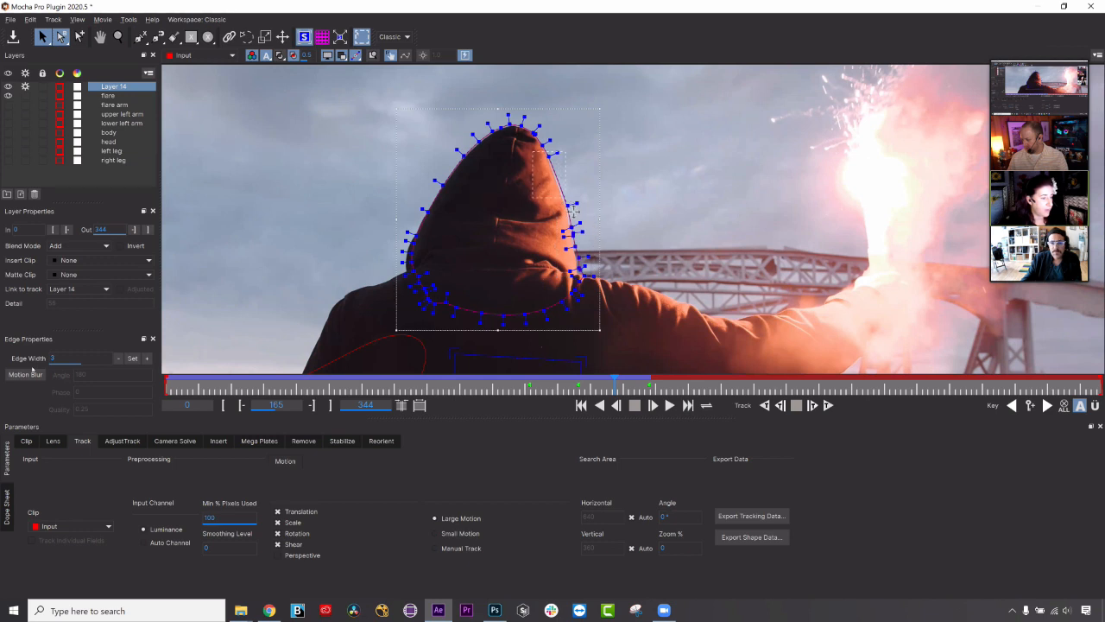
drag(572, 210, 569, 222)
mouse_move(613, 385)
mouse_down()
mouse_move(649, 386)
mouse_move(572, 386)
mouse_move(634, 388)
mouse_move(581, 390)
mouse_move(603, 388)
mouse_up()
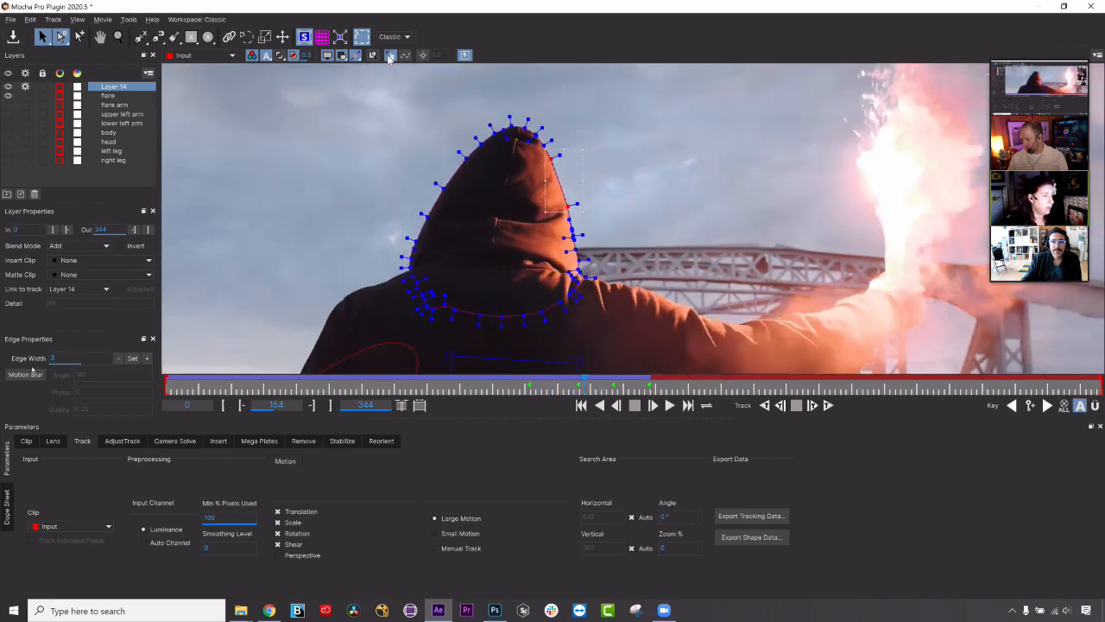
Scrub to frame 144, turn off the stabilized view, and delete the hood layer, Layer 14.
drag(584, 386, 555, 378)
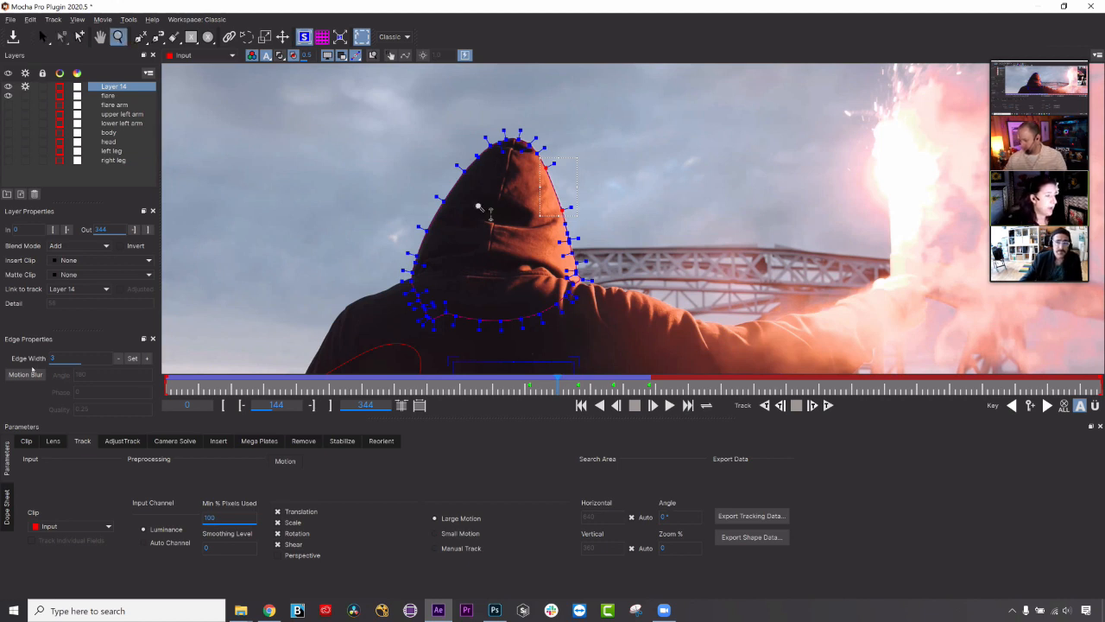
drag(478, 206, 501, 190)
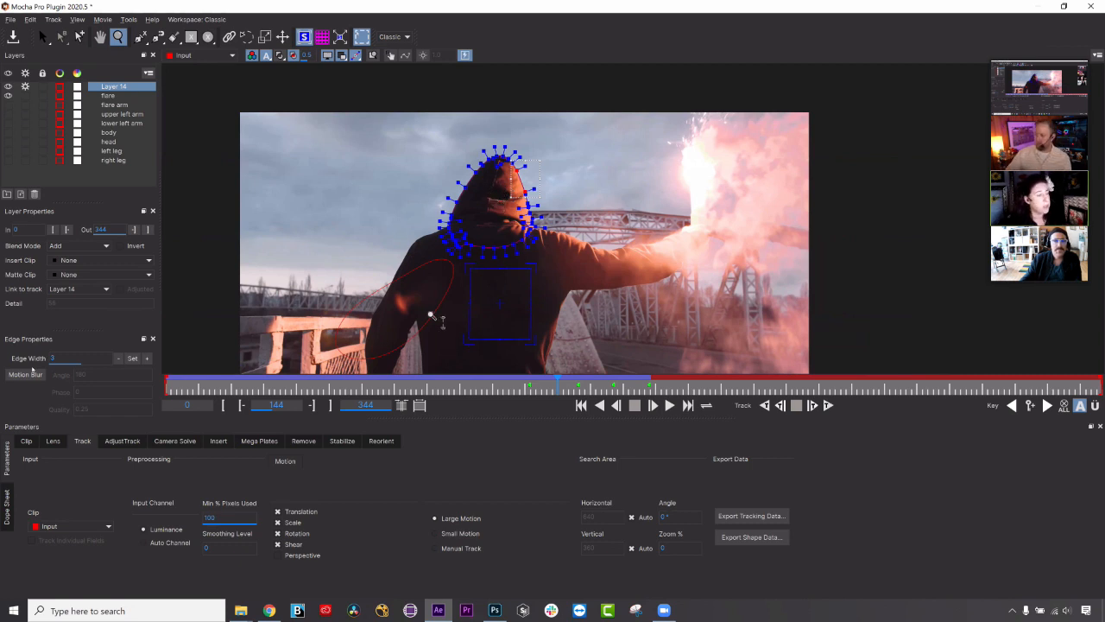
click(35, 194)
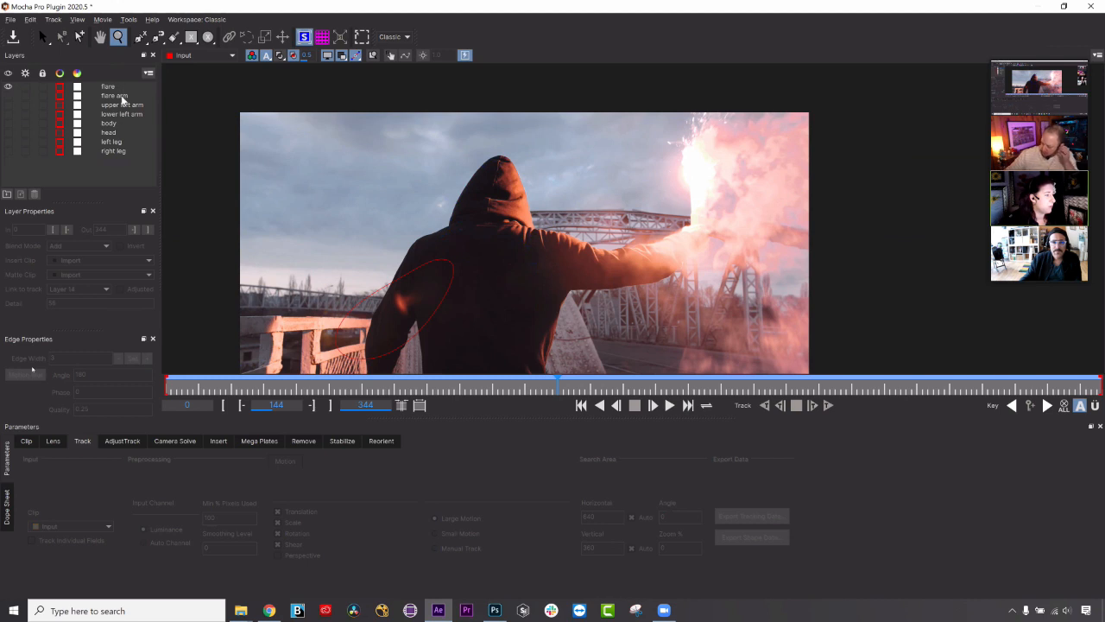
Show the layers from flare arm through right leg and hide the flare layer.
shift+click(110, 152)
click(12, 92)
click(47, 178)
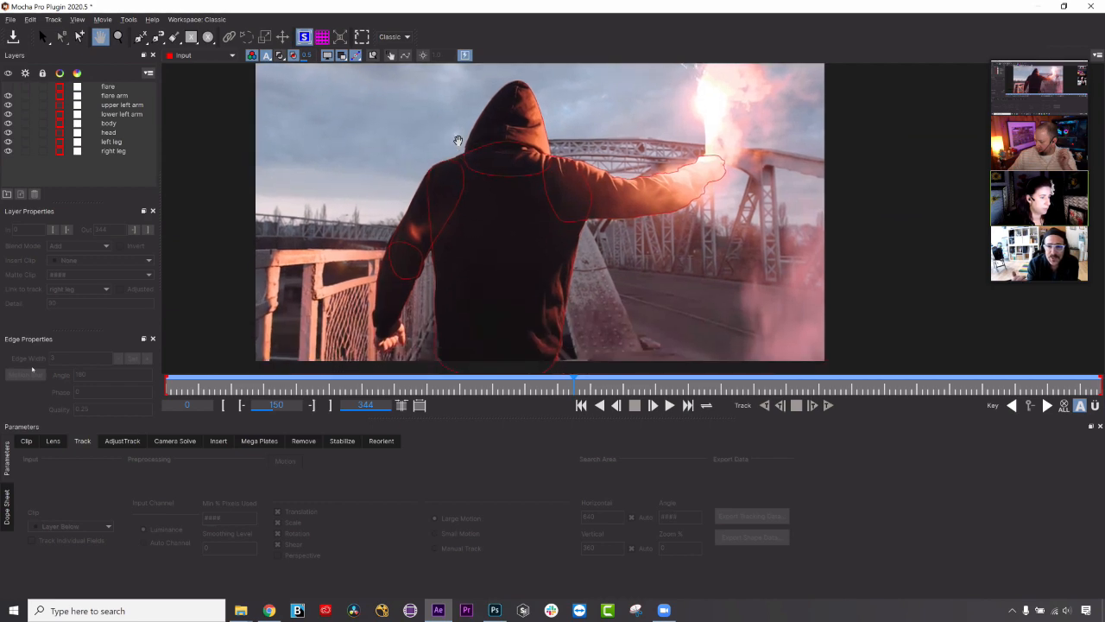
Play back the segmented body shapes from the start, then select the head shape and review its keyframed motion through frame 64.
drag(563, 386, 154, 367)
key(space)
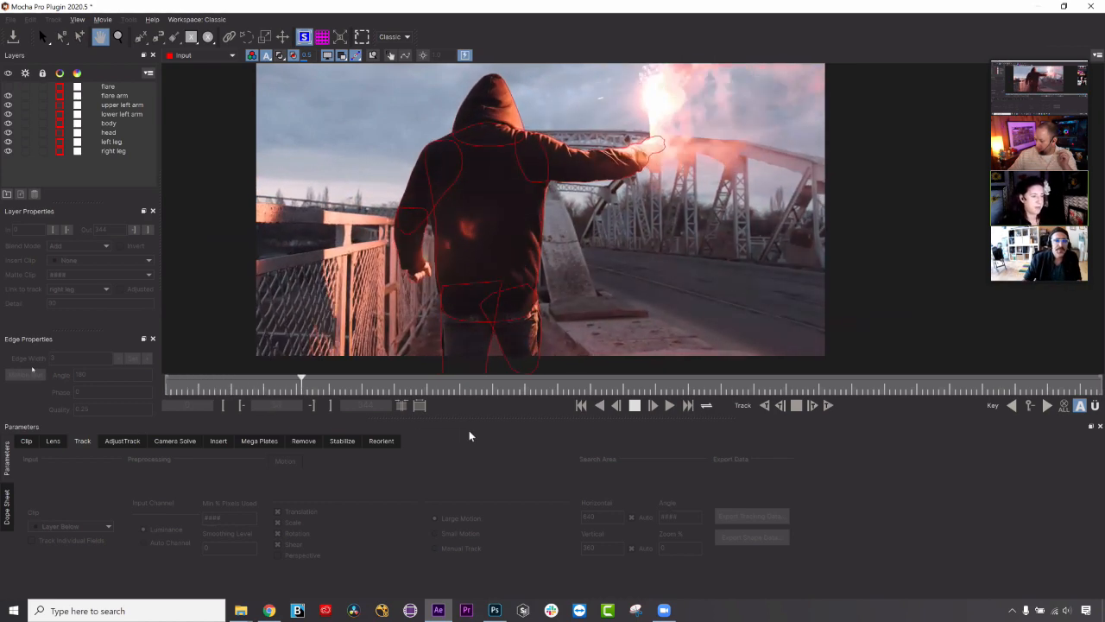
key(space)
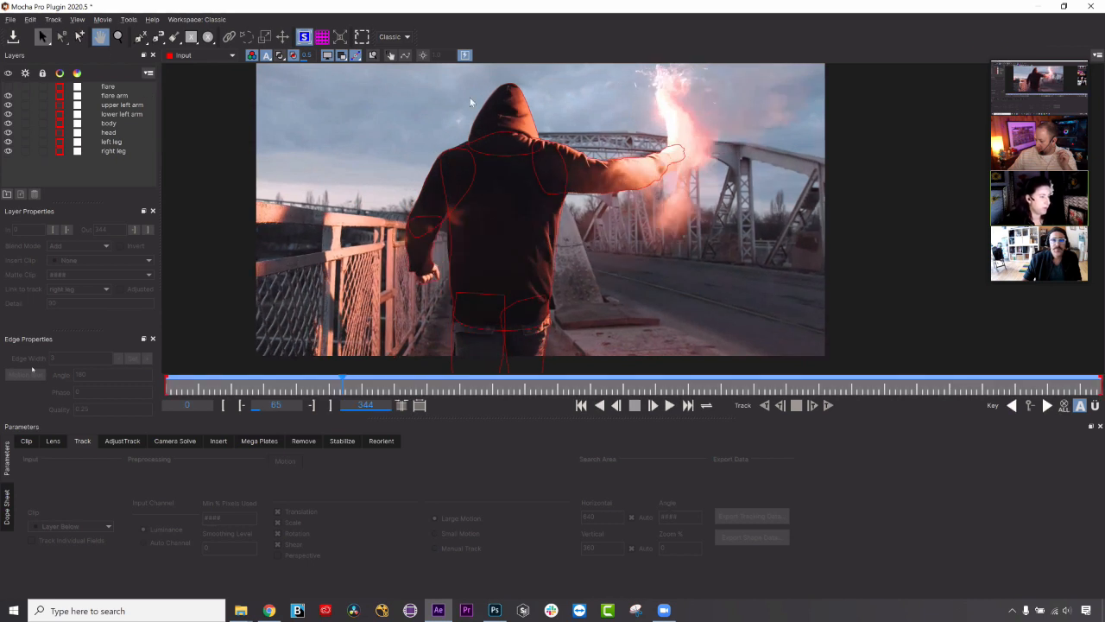
click(486, 101)
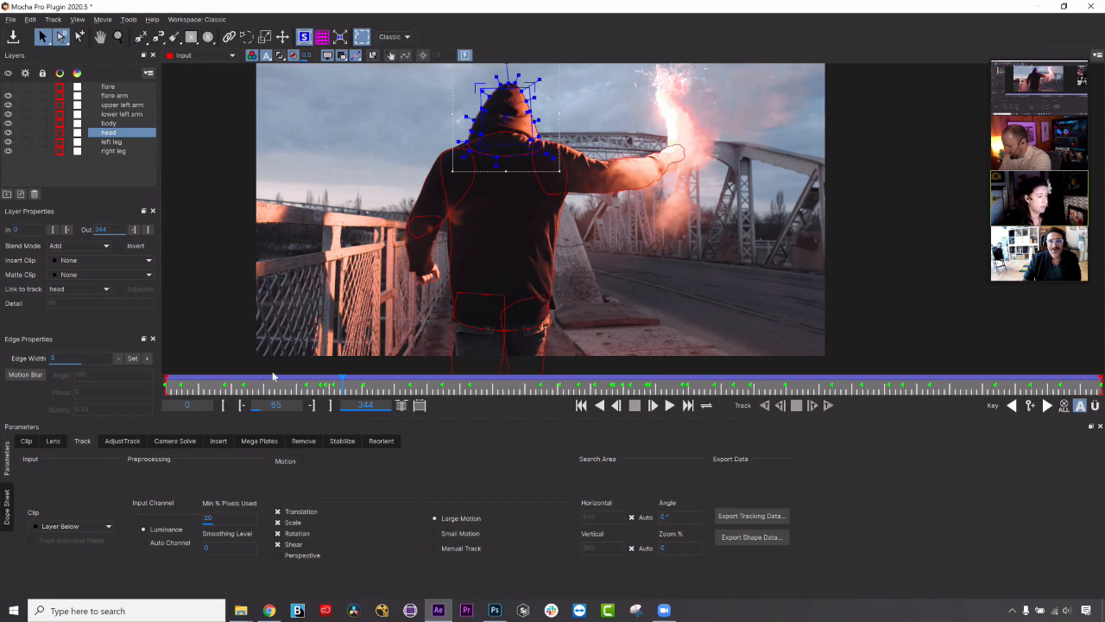
drag(285, 385, 131, 381)
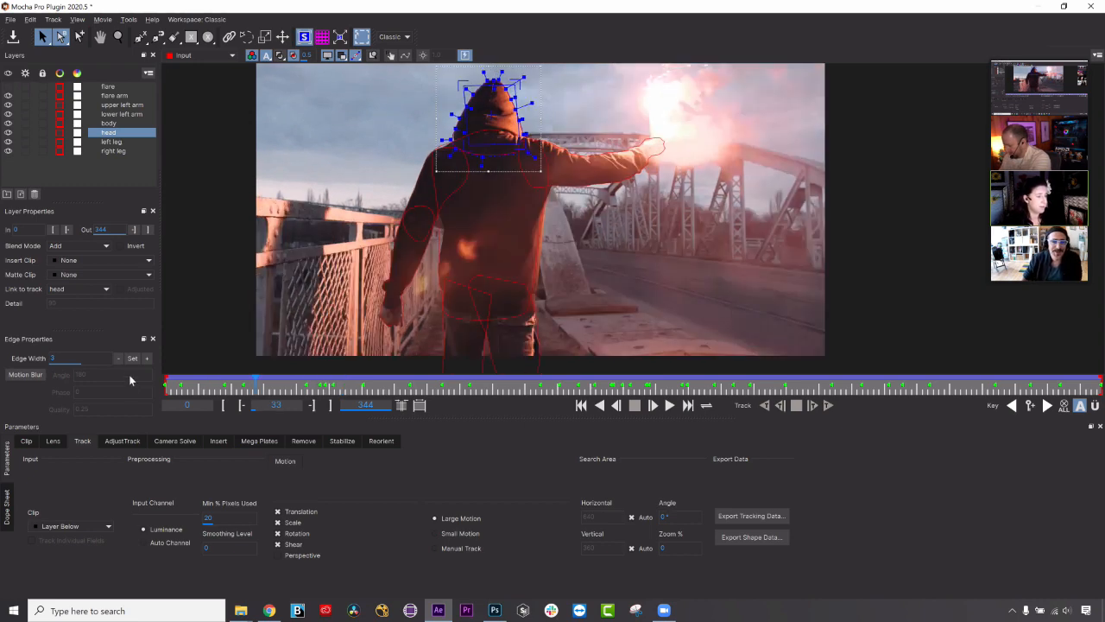
key(space)
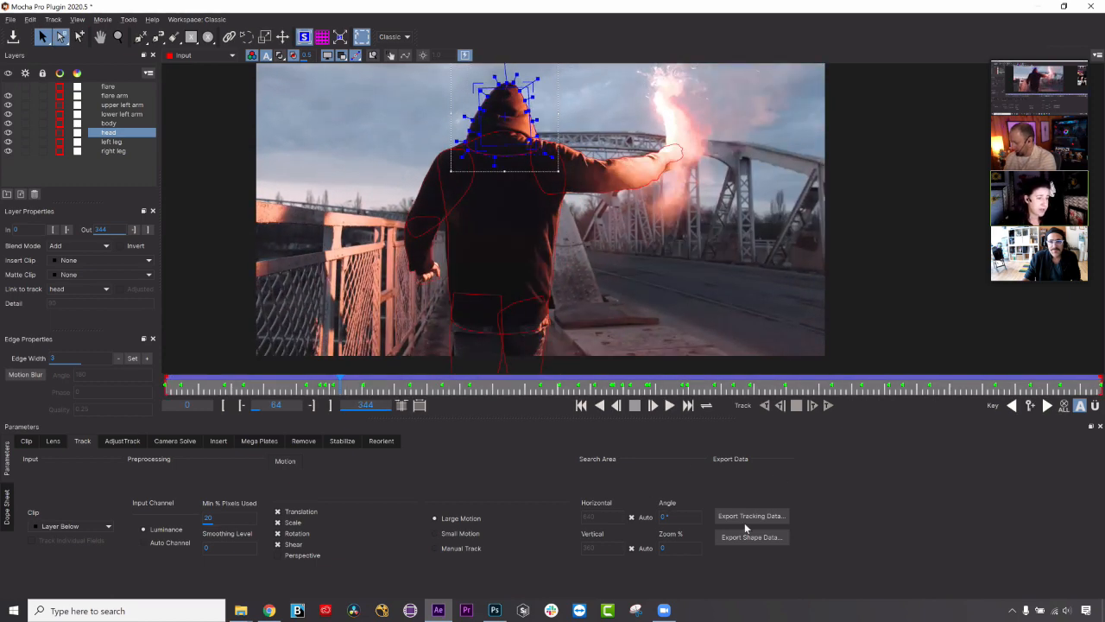
Open the shape data export for the head layer, browse the available formats, and cancel without exporting.
click(719, 538)
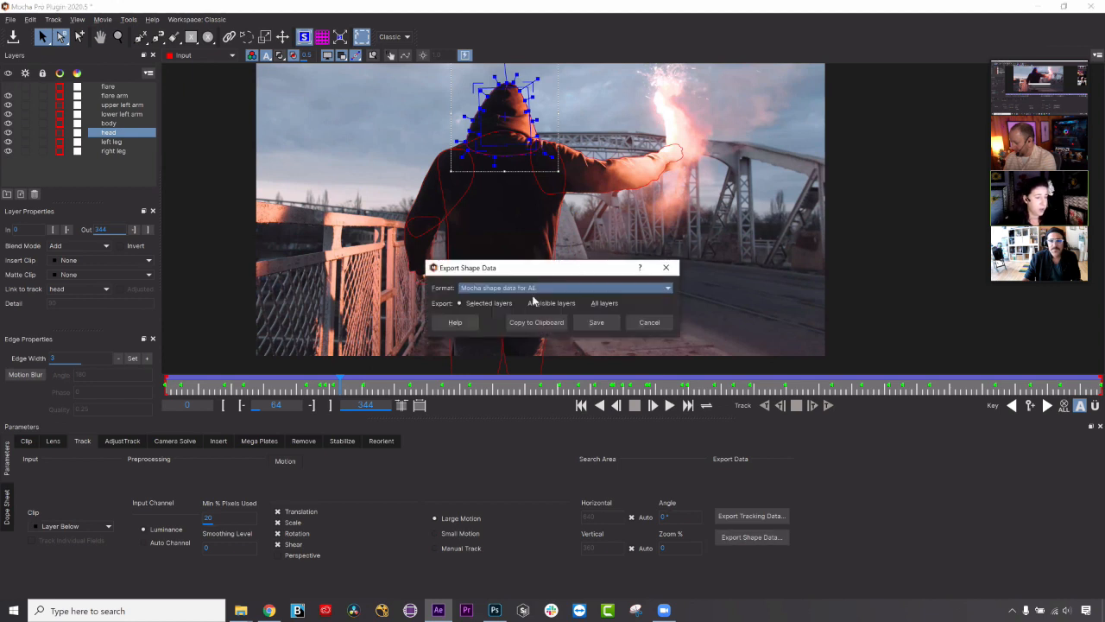
click(535, 289)
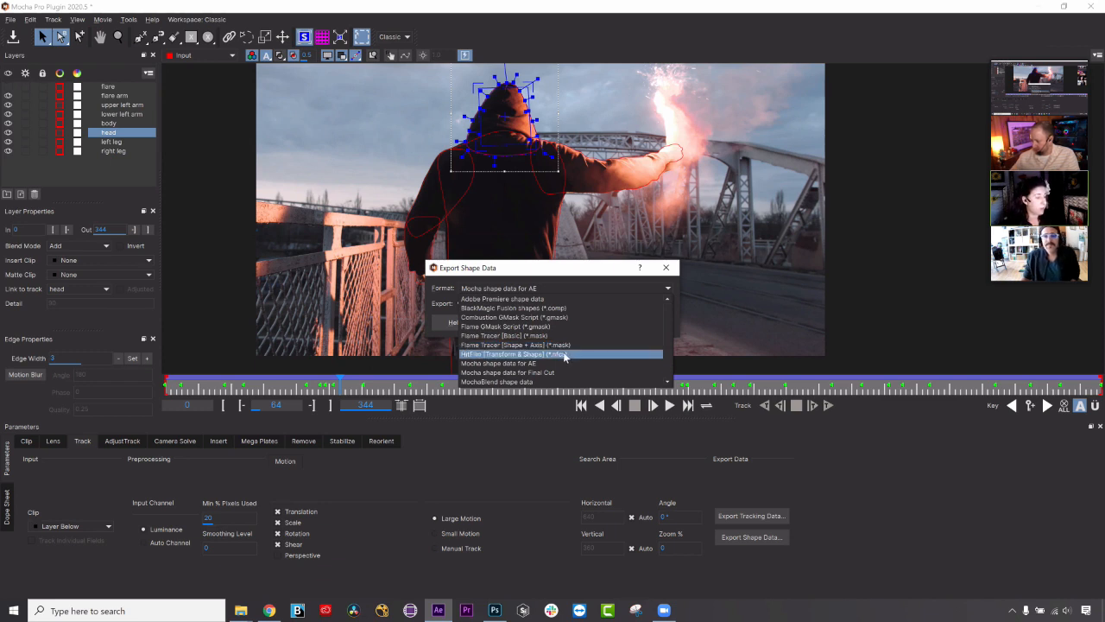
click(602, 276)
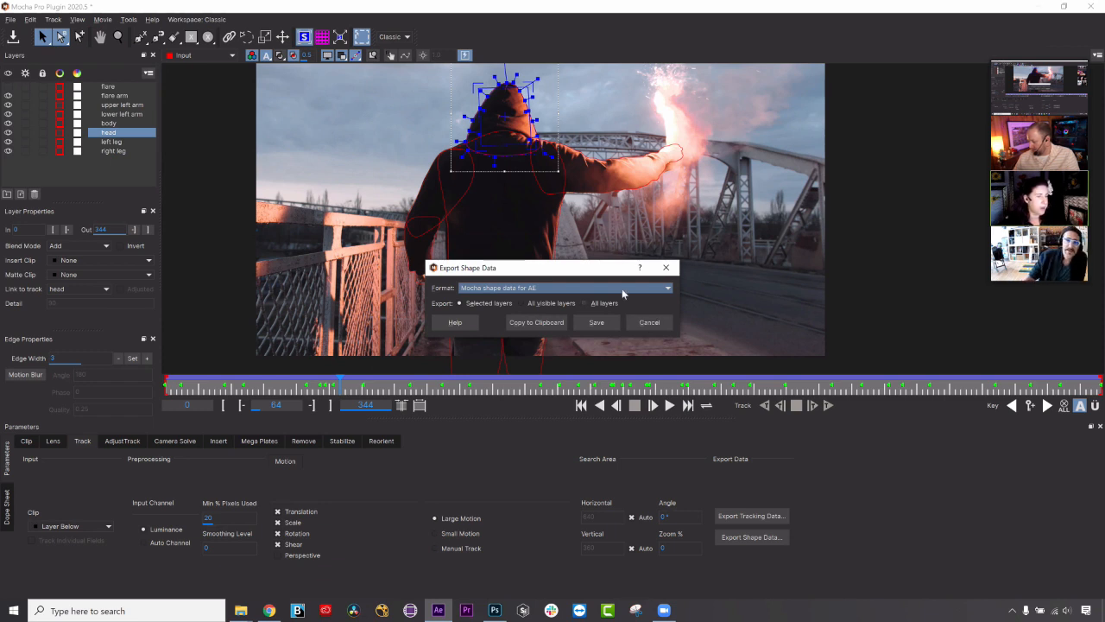
click(547, 288)
click(559, 273)
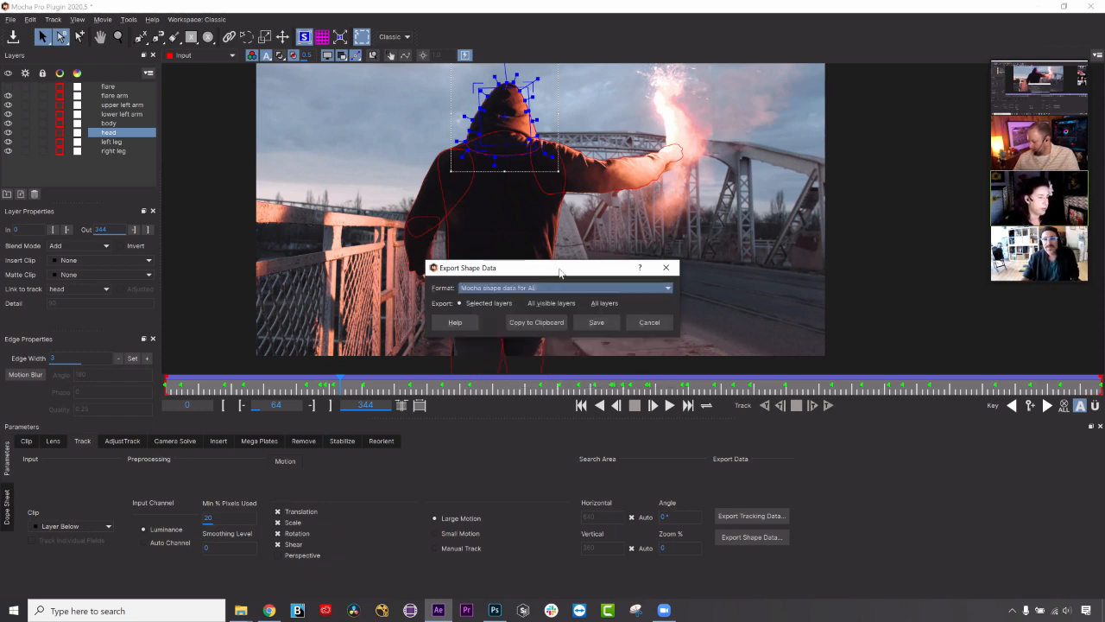
click(648, 324)
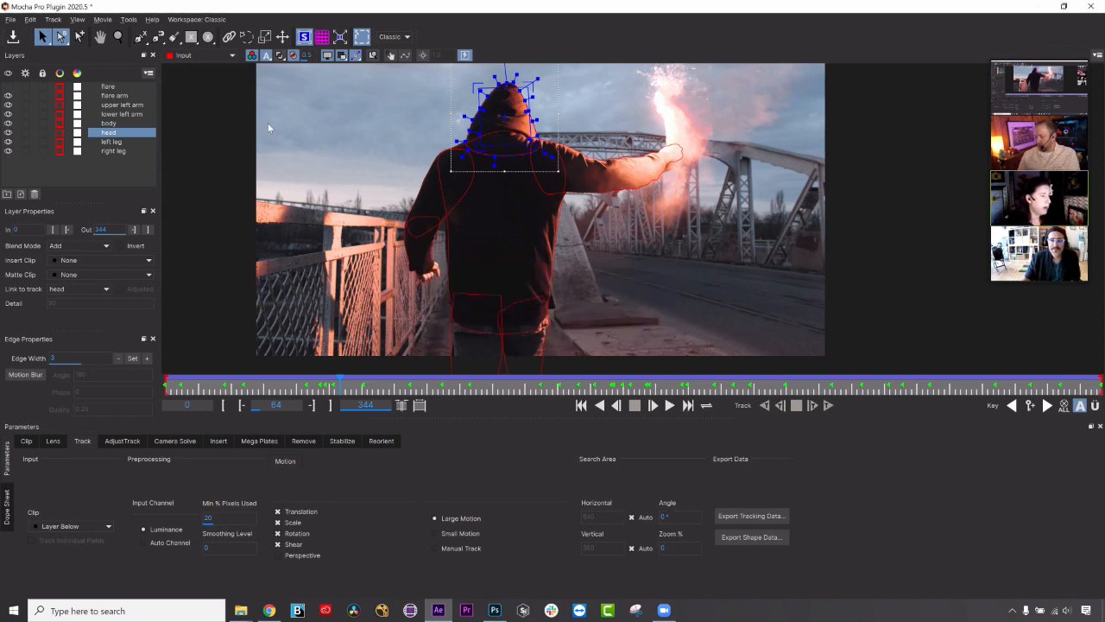
Save the Mocha project and close Mocha Pro to return to the After Effects composition.
click(13, 39)
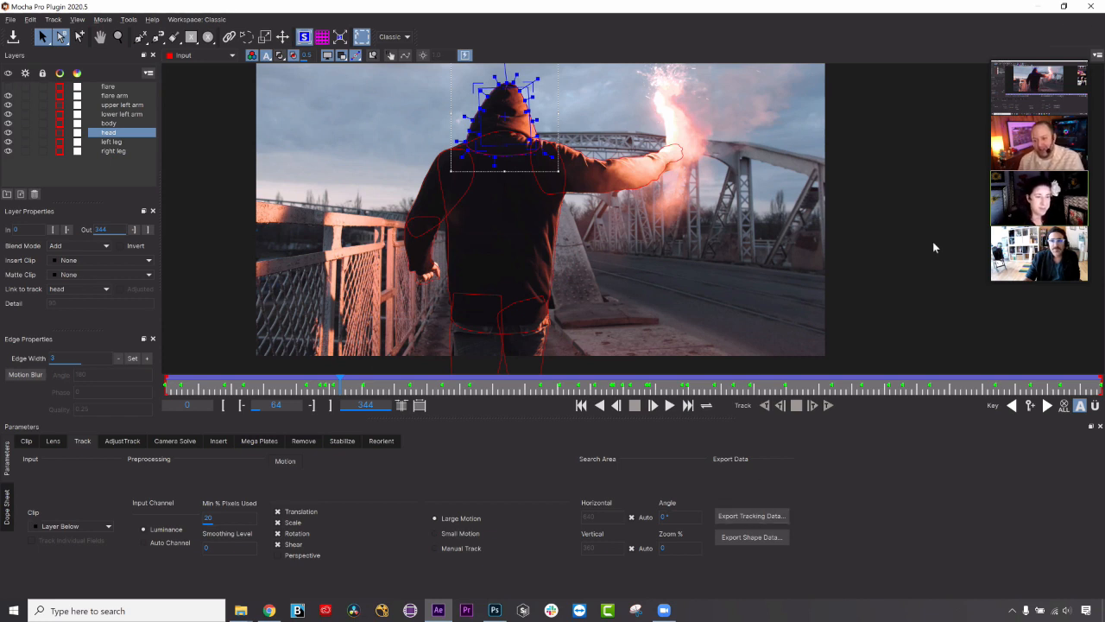
click(1094, 11)
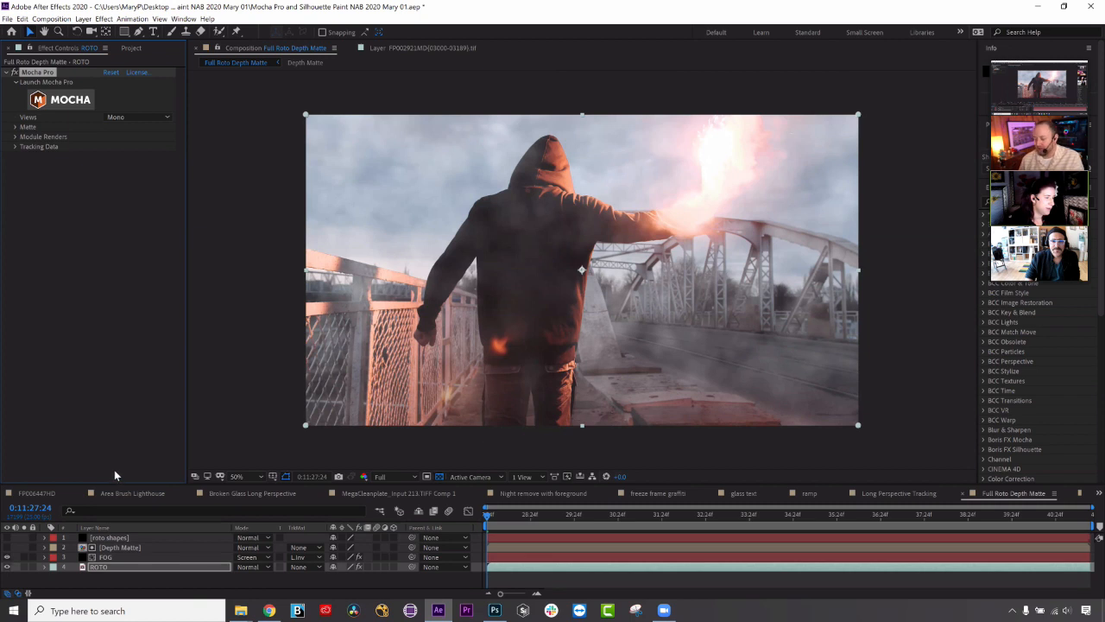
Expand the Mocha Pro effect's Matte, Module Renders and Tracking Data settings and view the Insert Layer choices without changing them.
click(16, 138)
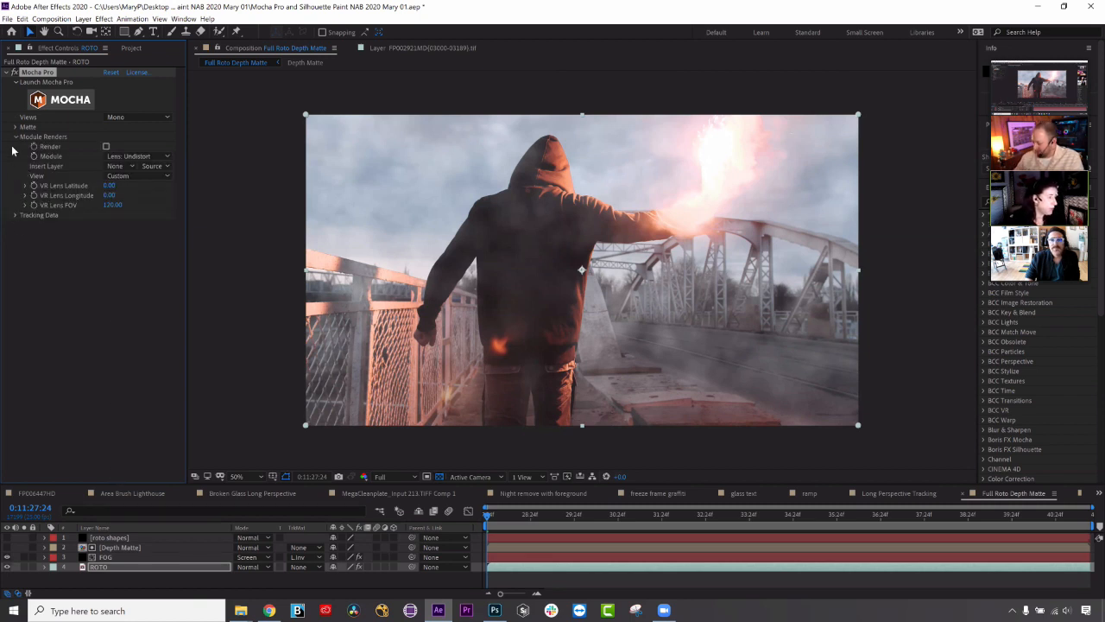
click(14, 127)
click(16, 285)
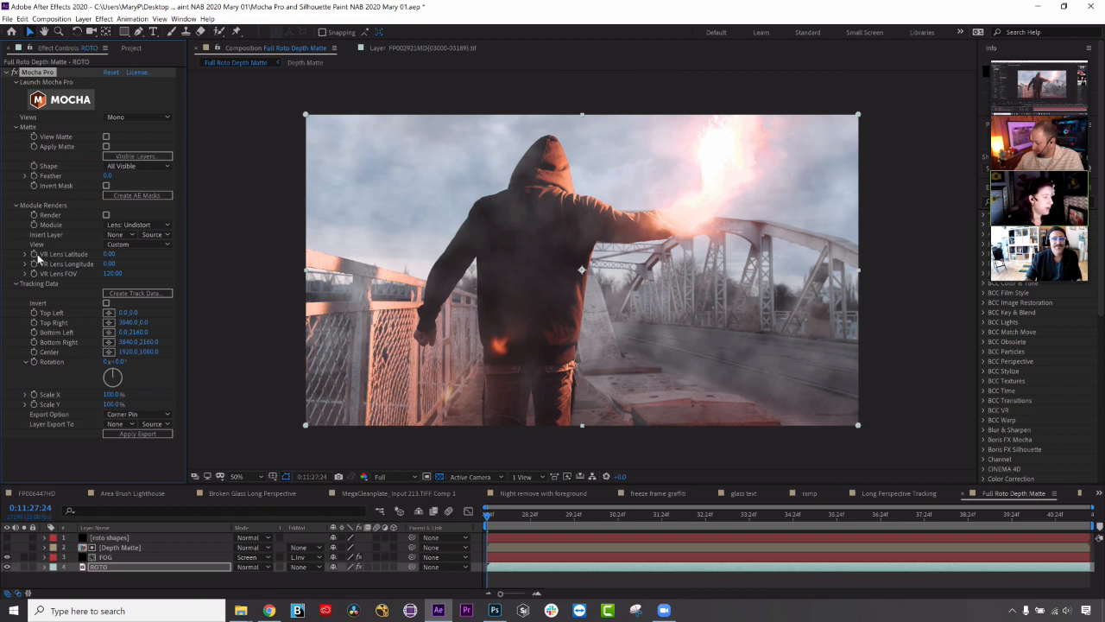
click(118, 235)
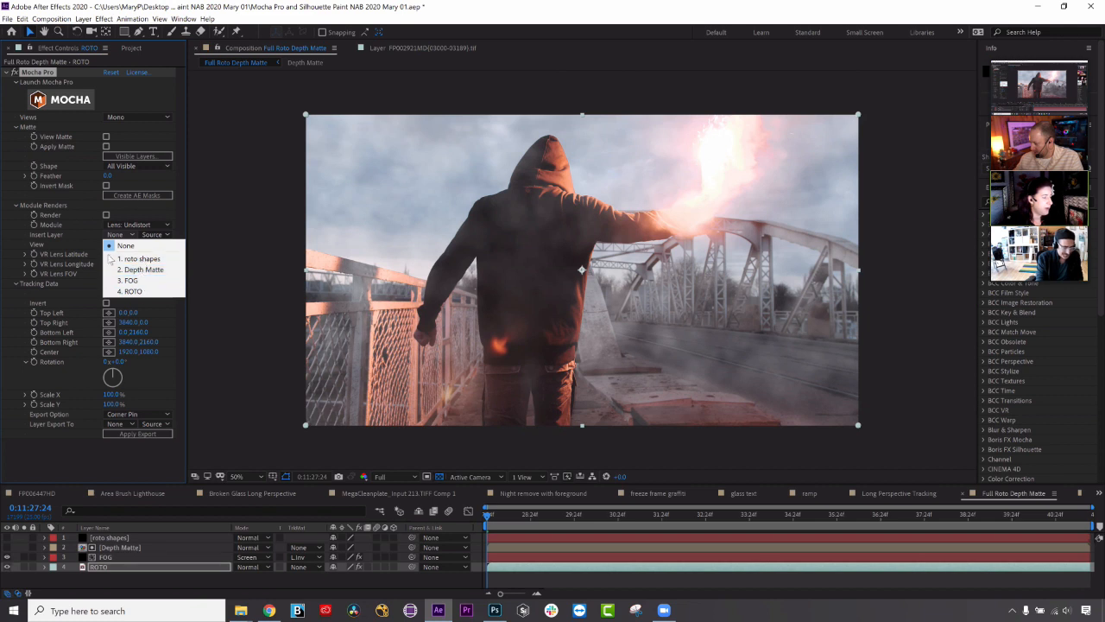
click(61, 229)
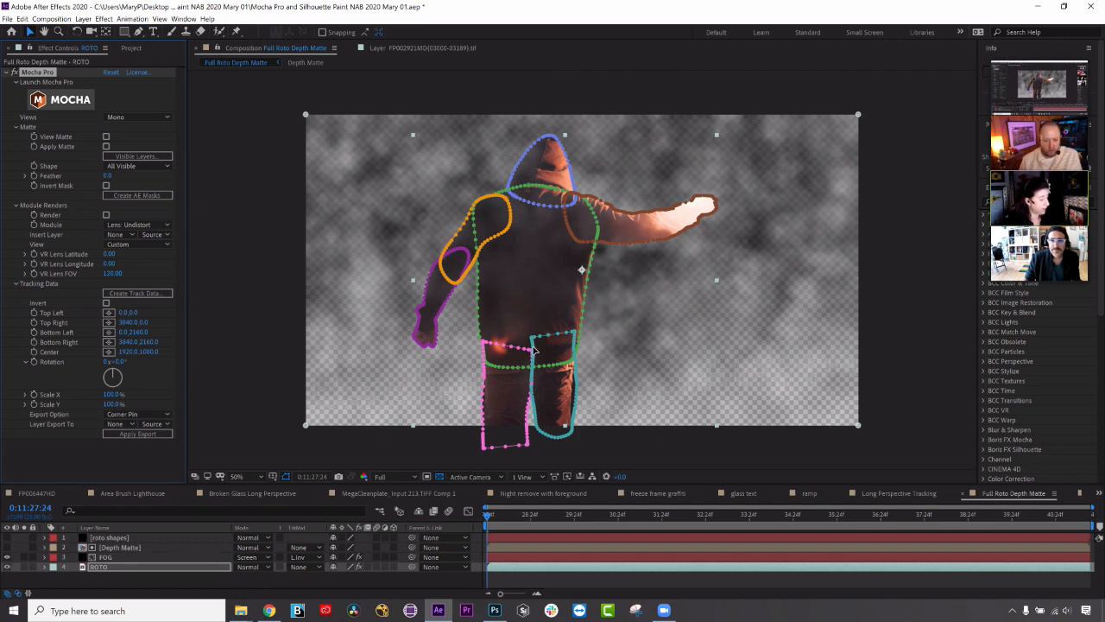
Select the roto shapes layer to show its masks, then open the Depth Matte composition.
click(129, 546)
click(128, 537)
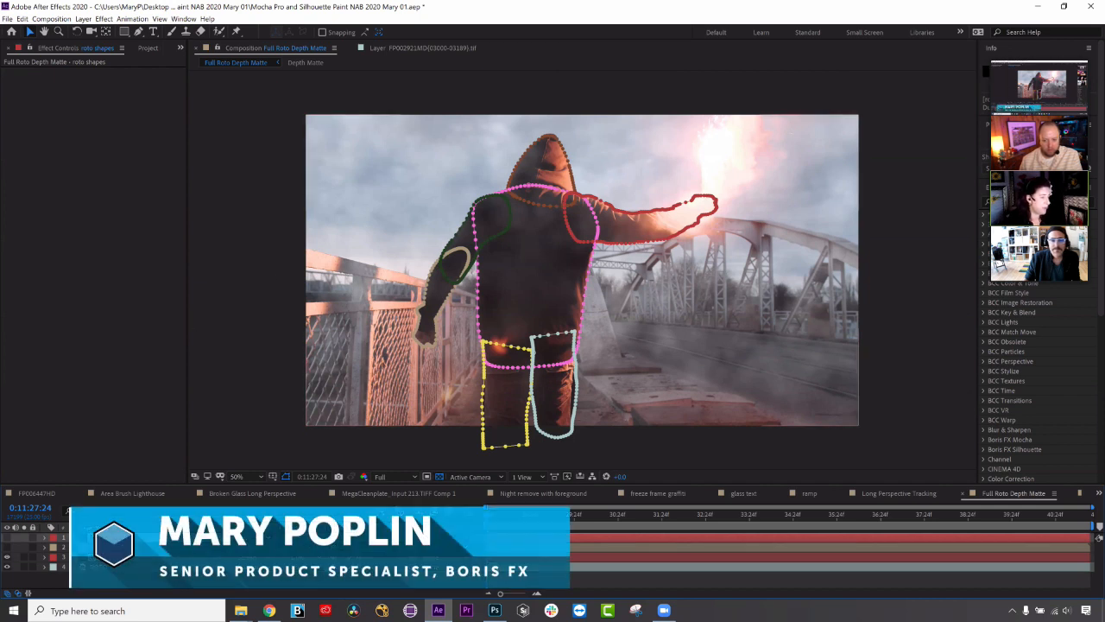
double_click(129, 547)
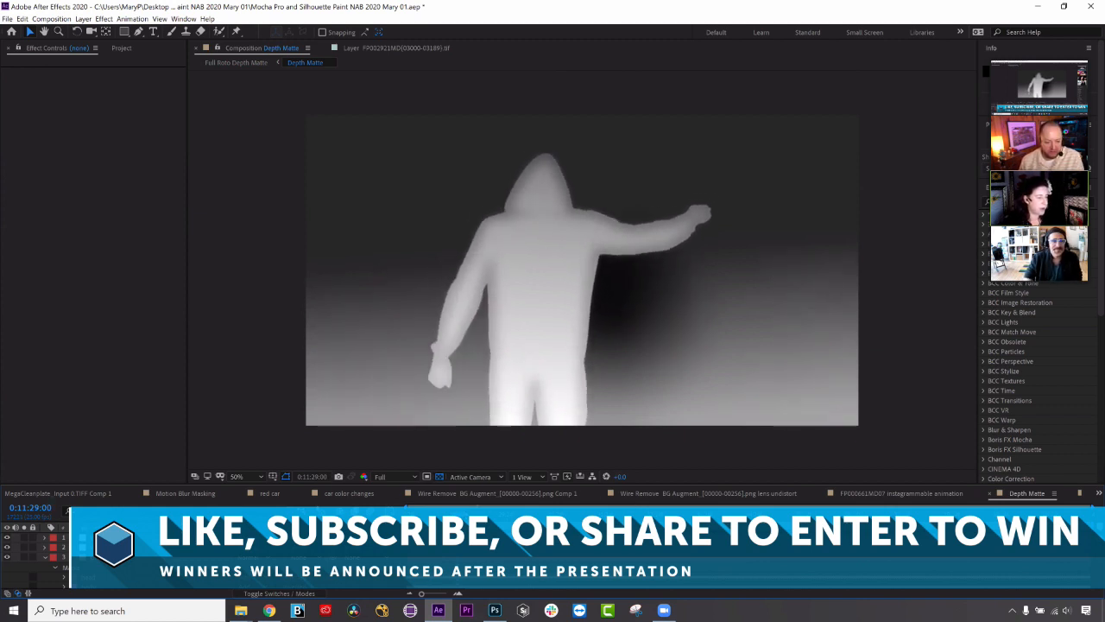
Reopen the Full Roto Depth Matte composition and toggle the FOG layer's visibility off and on for comparison.
click(121, 48)
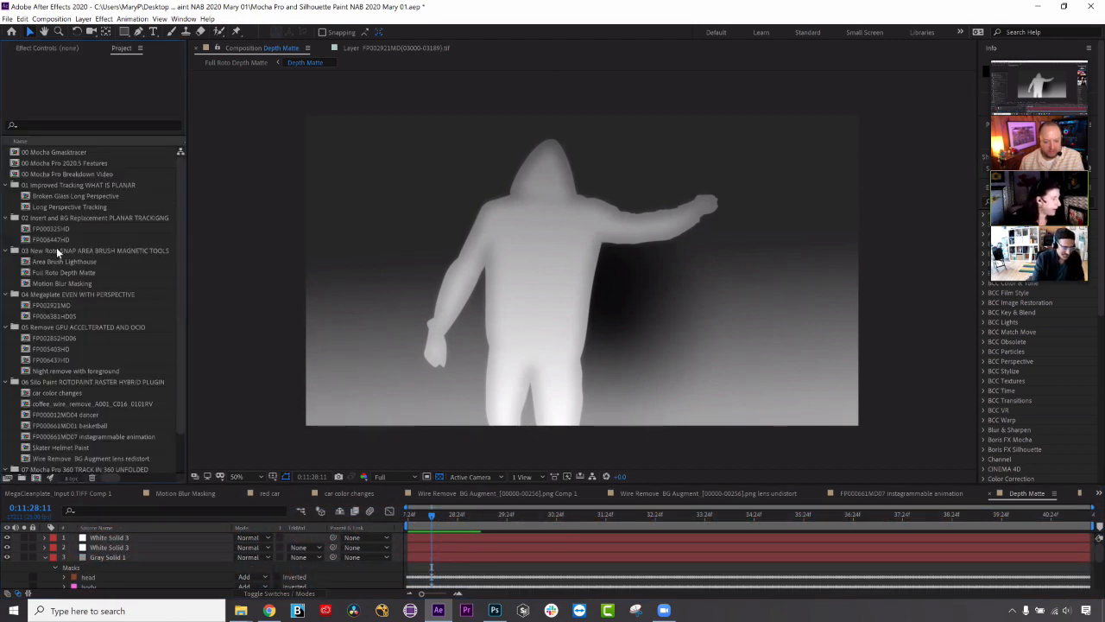
scroll(175, 319, down, 1)
scroll(175, 319, up, 1)
click(61, 282)
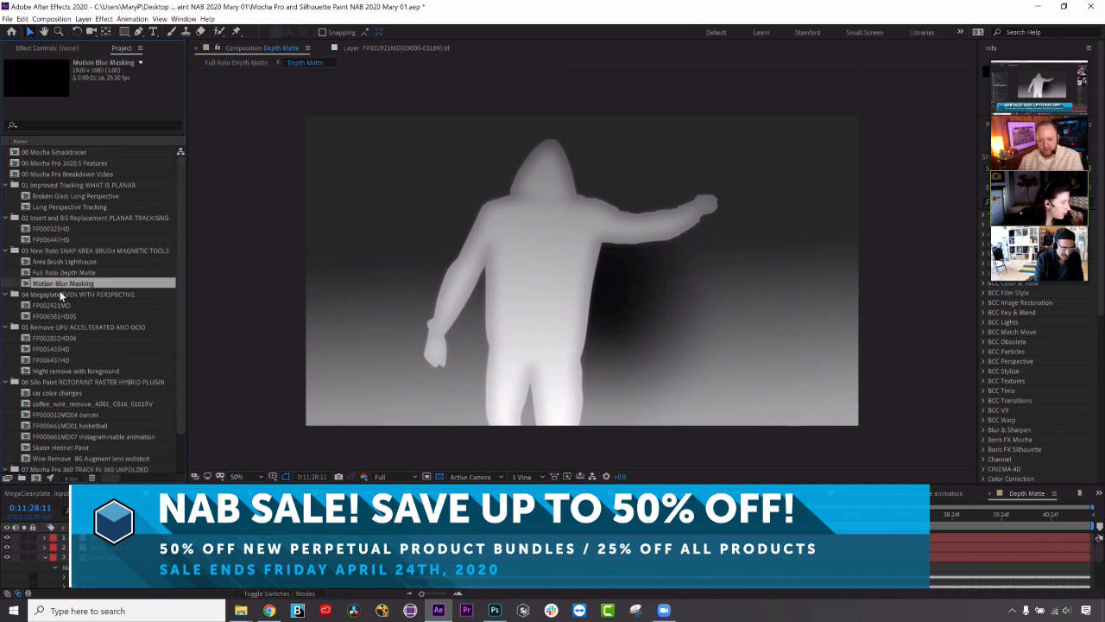
click(60, 272)
double_click(59, 273)
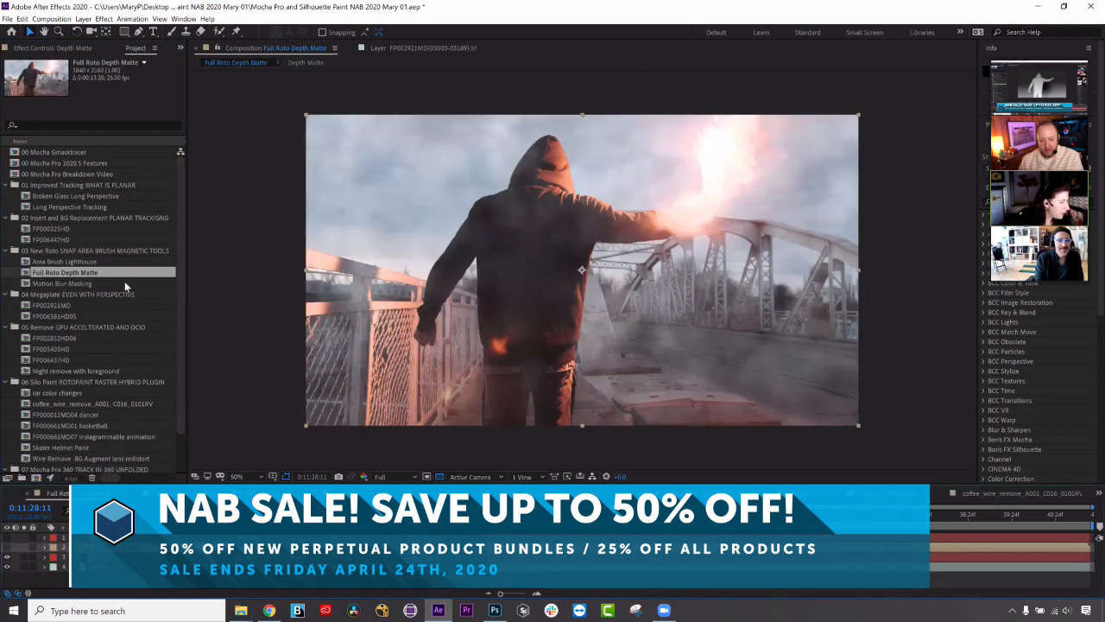
click(7, 558)
click(7, 558)
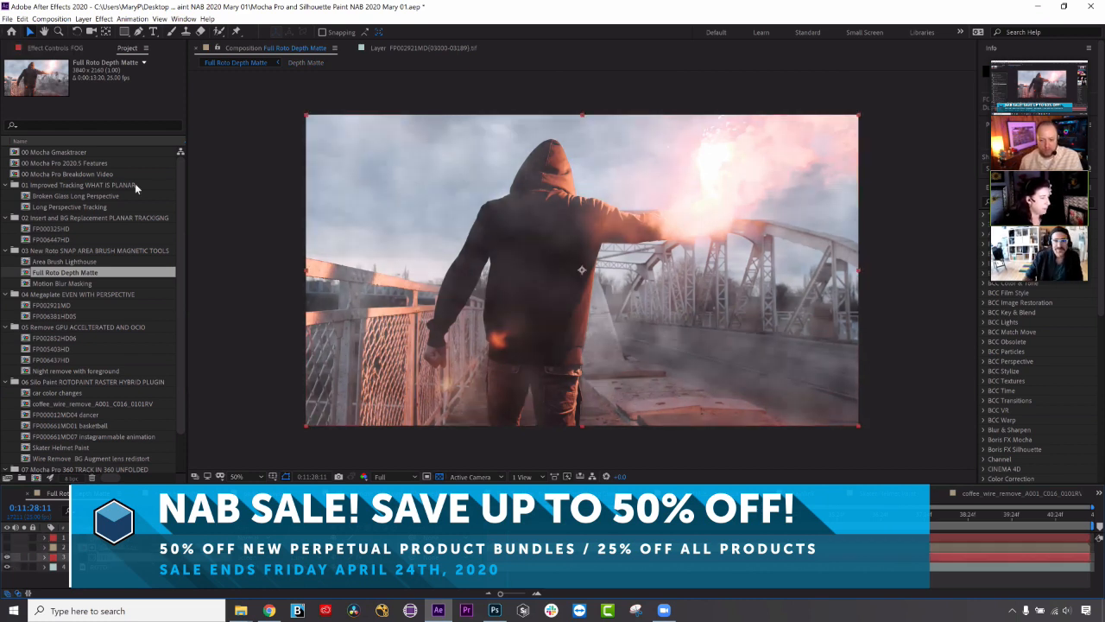
Expand the FOG layer's BCC Particle Illusion settings and preview the composition from its start.
click(76, 50)
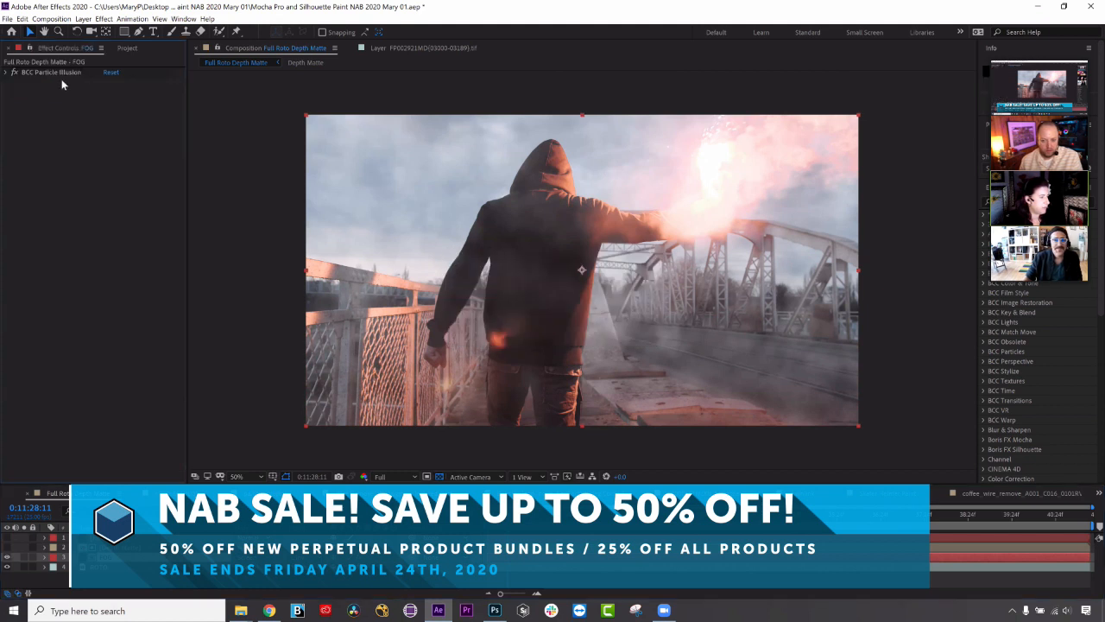
click(7, 73)
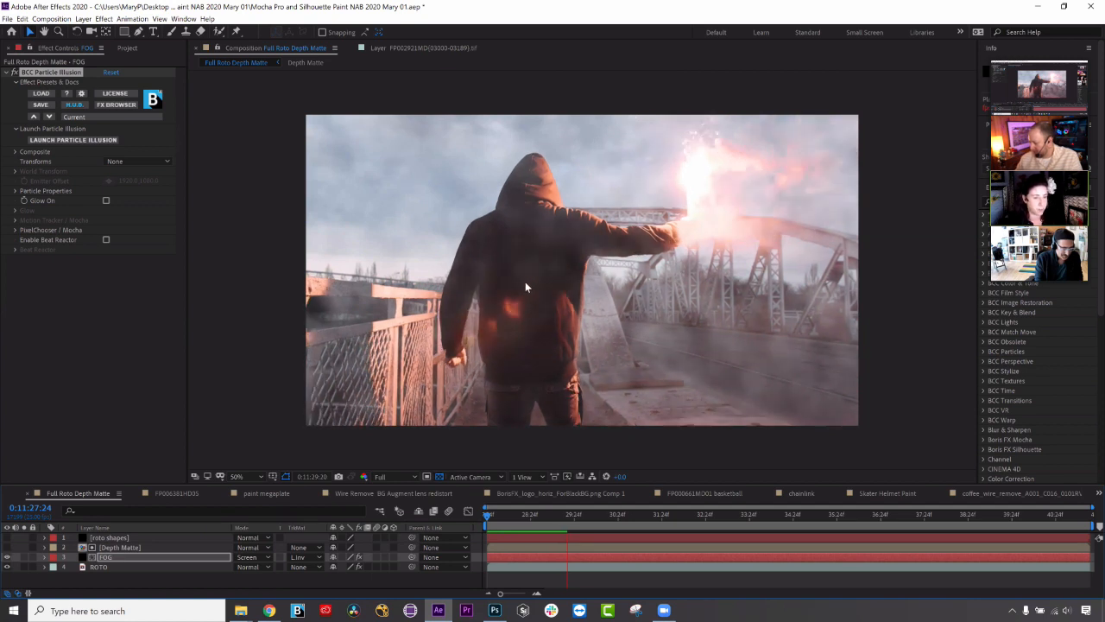
key(space)
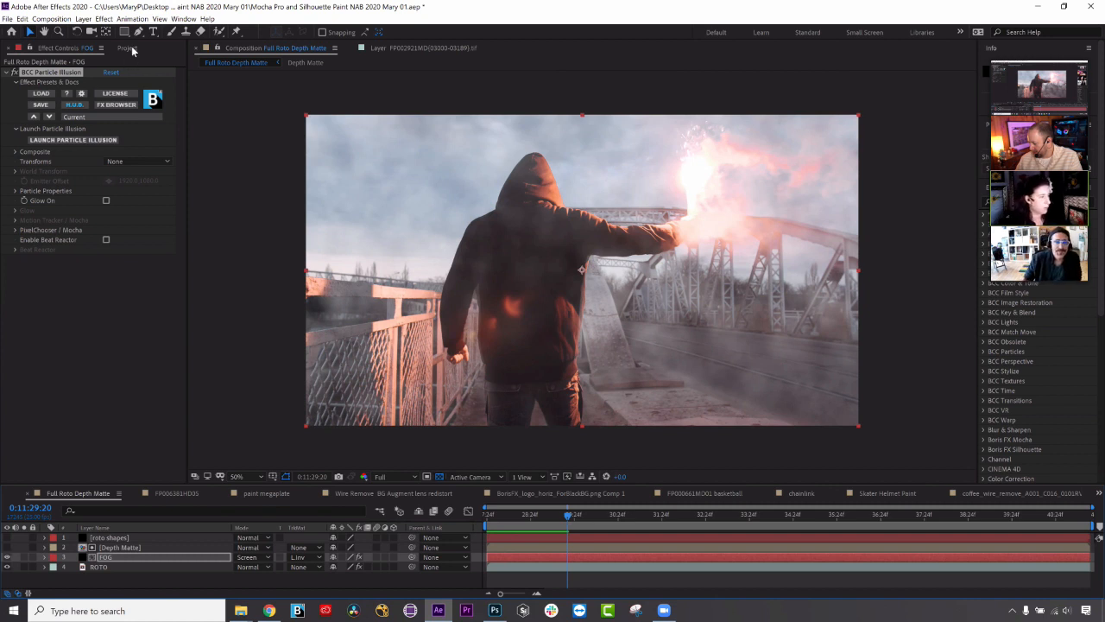
Open the Motion Blur Masking composition and go to its first frame.
click(128, 48)
double_click(63, 283)
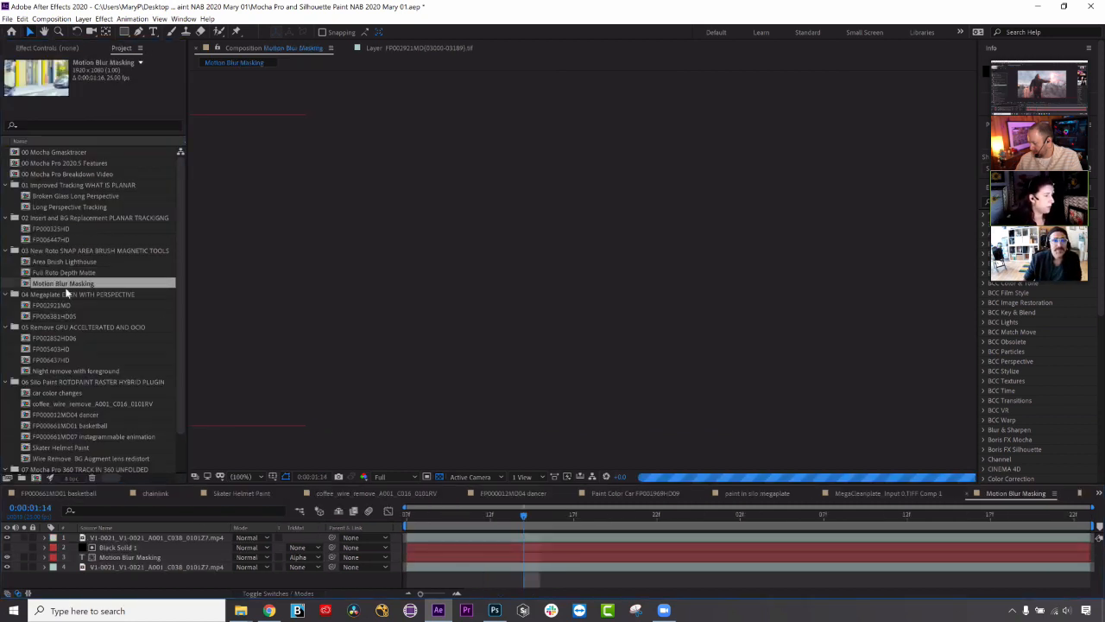
drag(448, 516, 402, 518)
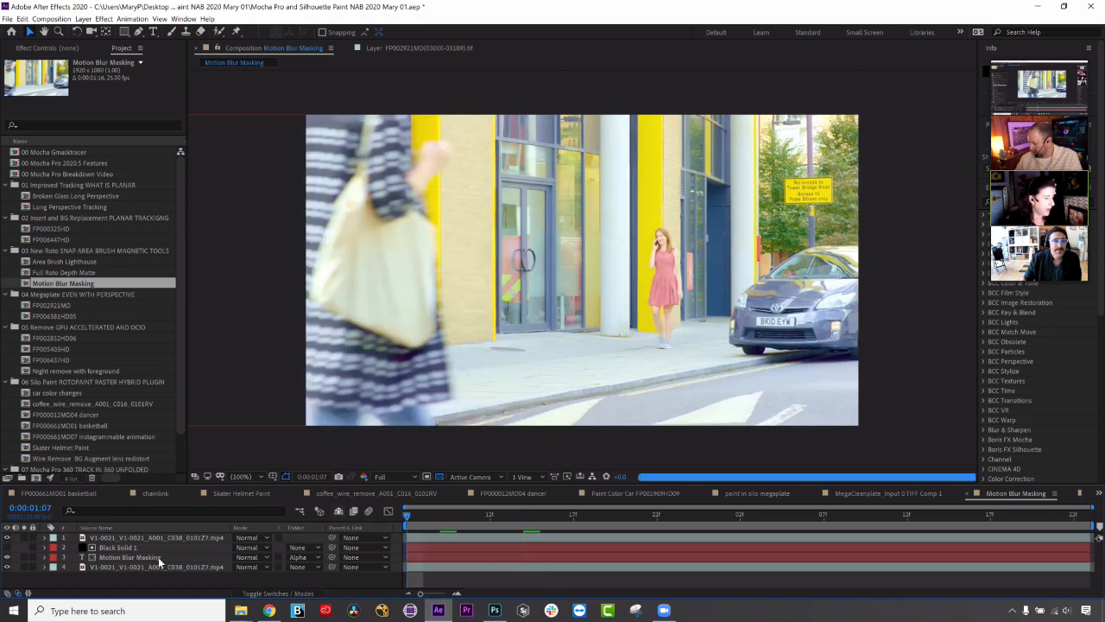
Select the uppermost street footage layer and launch Mocha Pro from its effect settings.
click(116, 566)
click(77, 47)
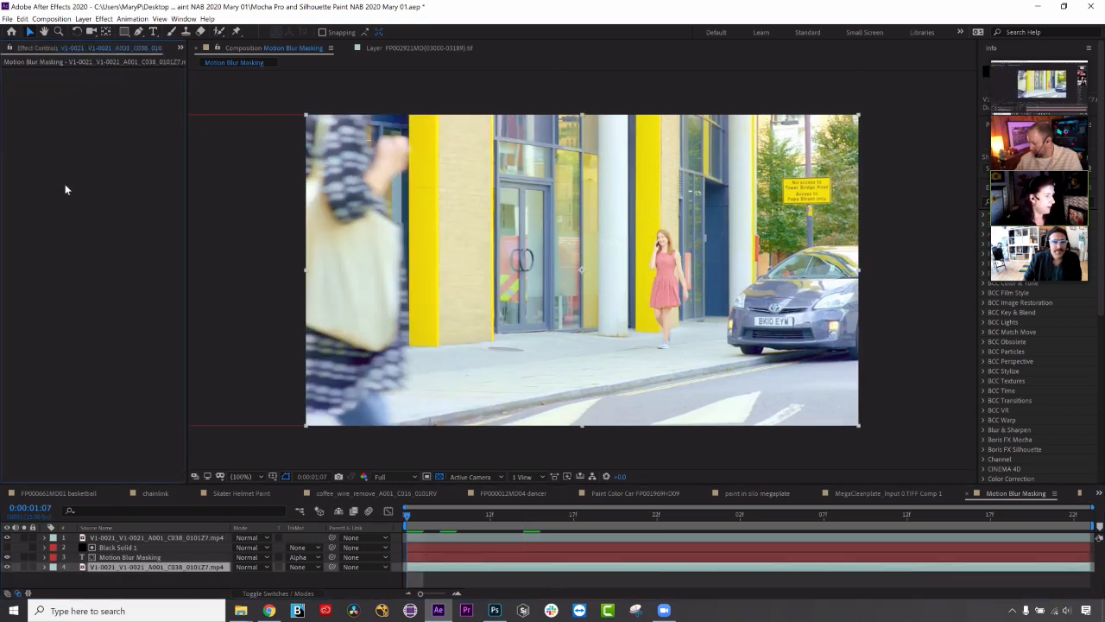
click(115, 558)
click(114, 538)
click(81, 105)
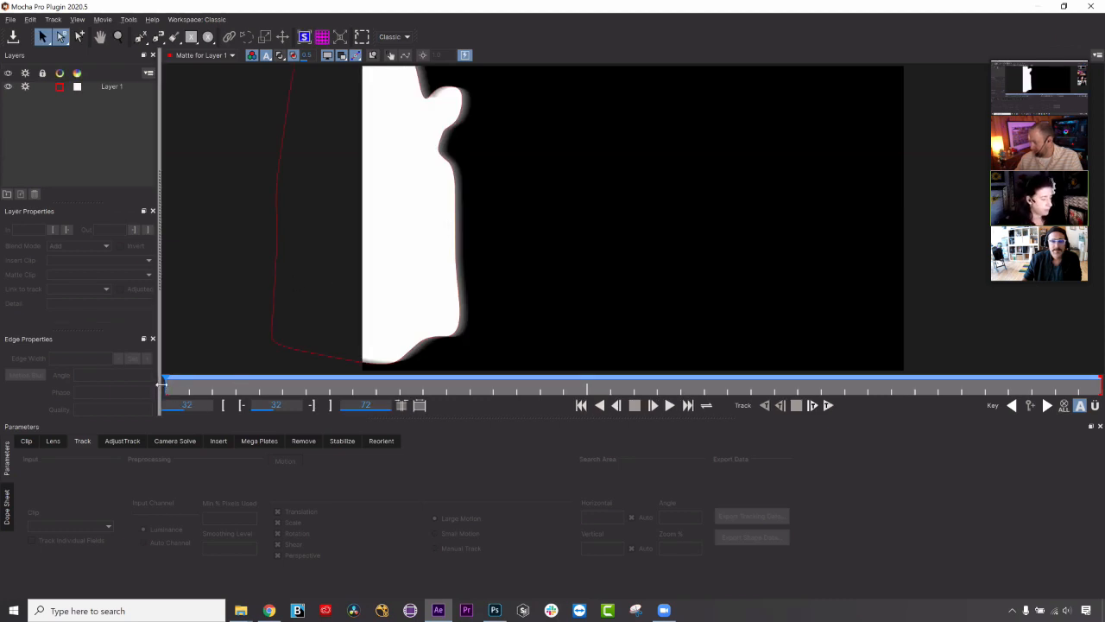
Play back the blurred Layer 1 matte, return to After Effects, and preview the composition with Apply Matte enabled.
key(space)
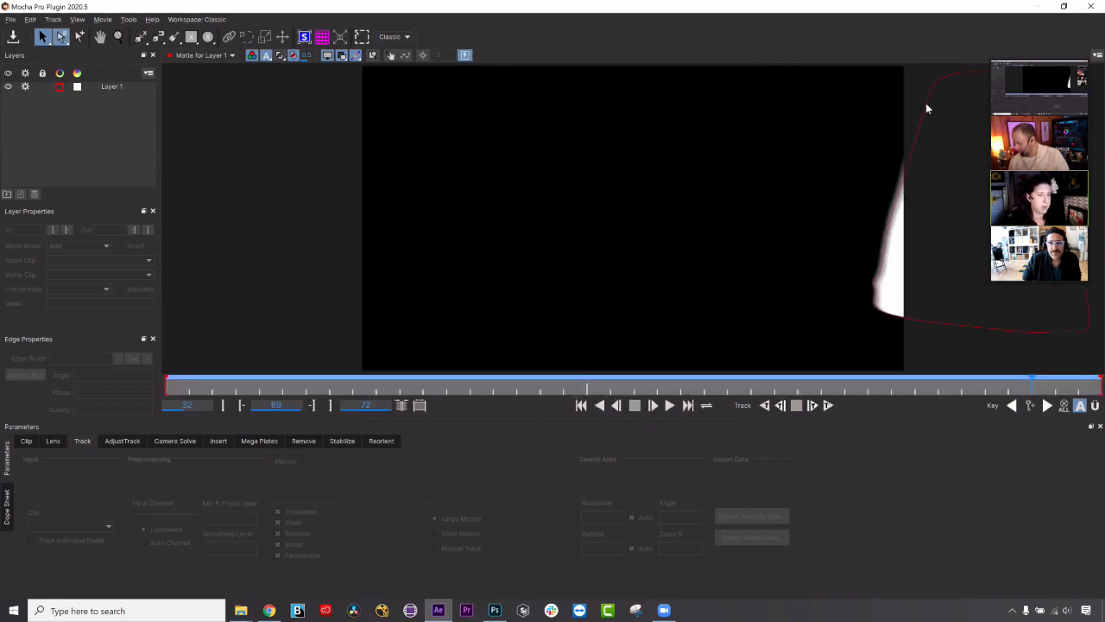
key(ctrl+q)
click(106, 147)
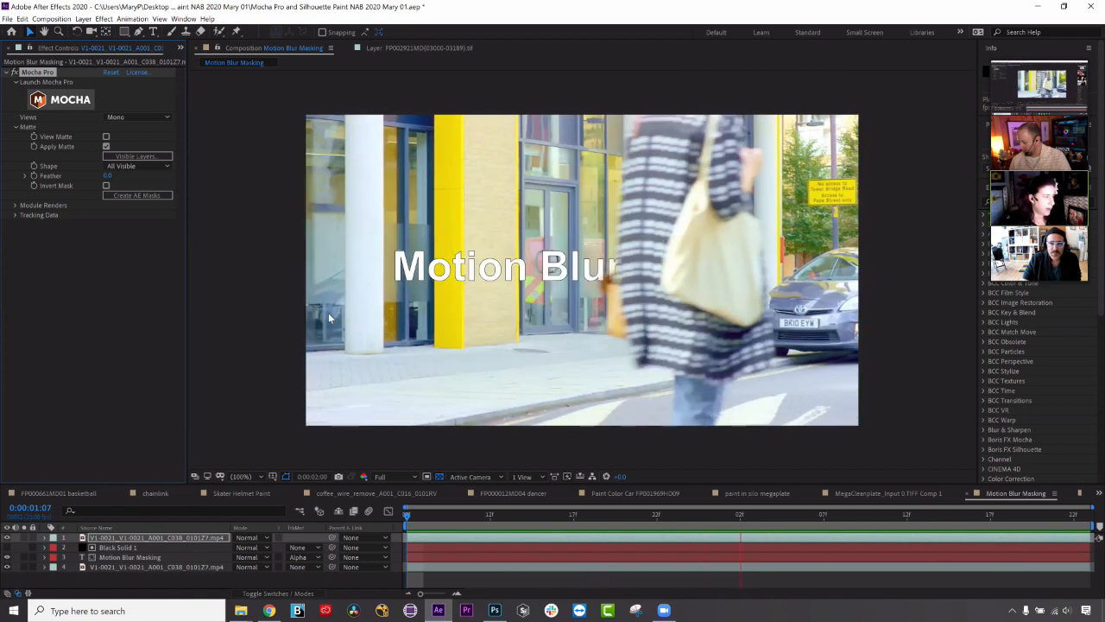
key(space)
Open the FP002921MD composition from the Megaplate folder.
click(180, 47)
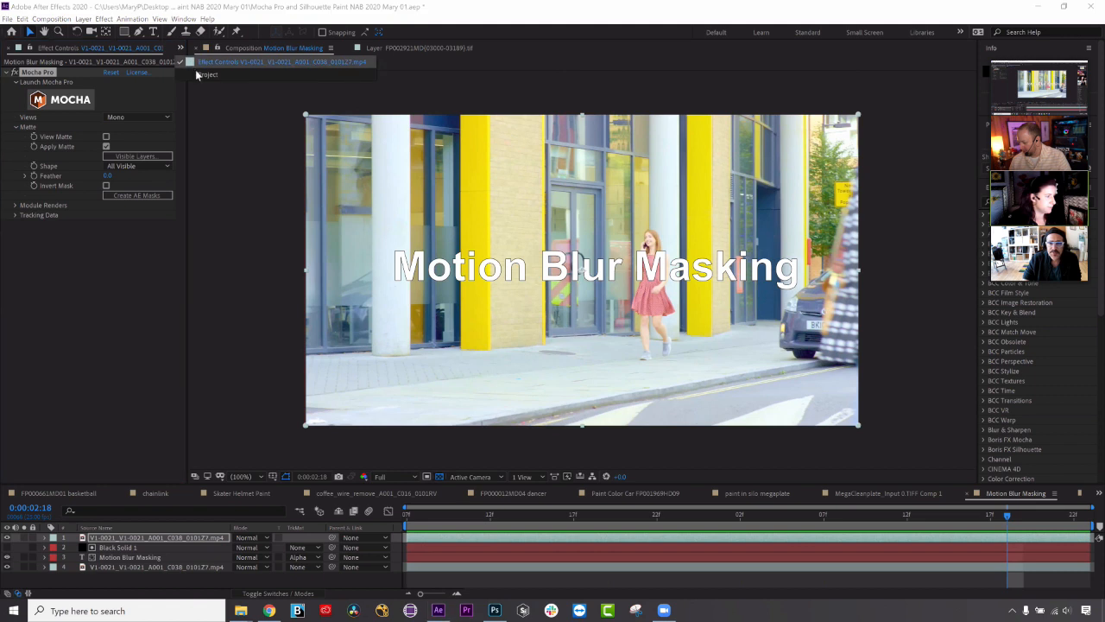
click(203, 76)
click(65, 308)
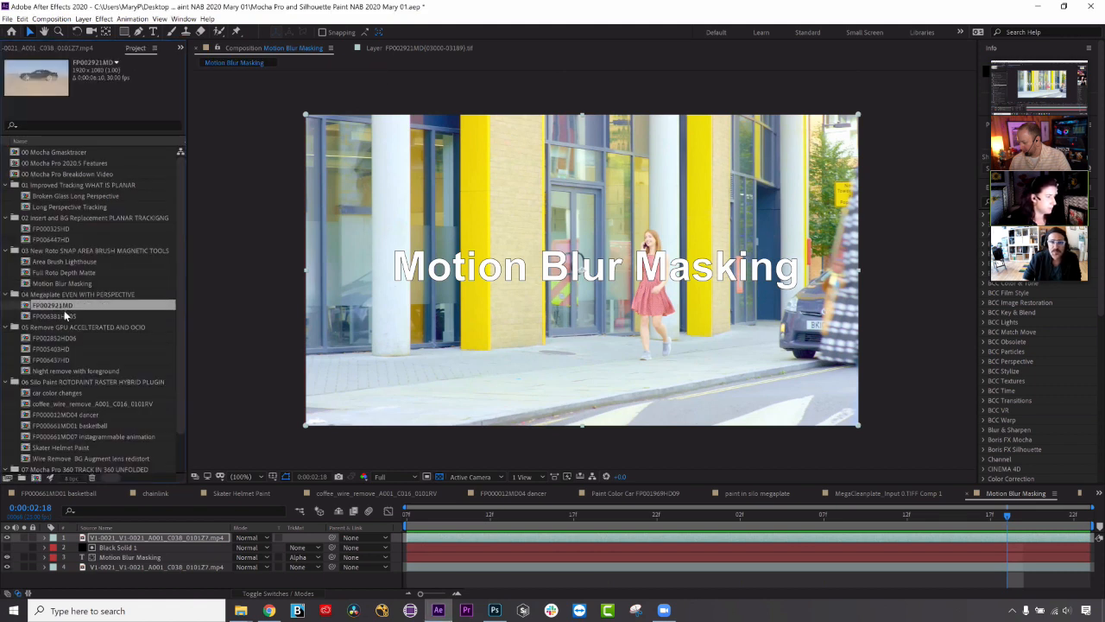
double_click(63, 308)
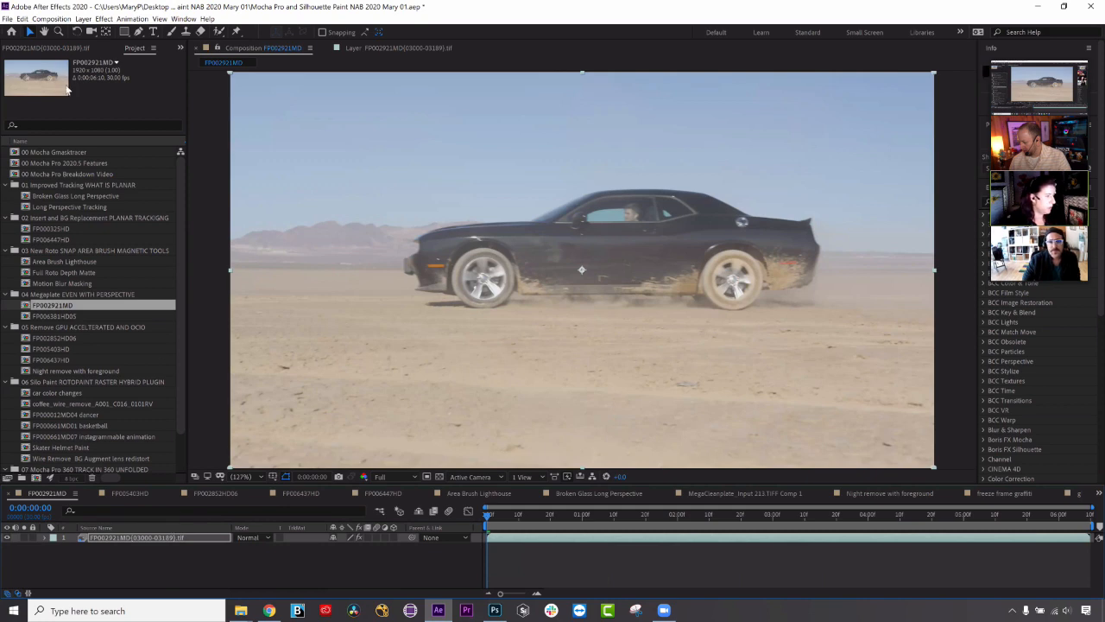
Open the FP006381HD05 composition and launch Mocha Pro on its footage layer.
double_click(54, 316)
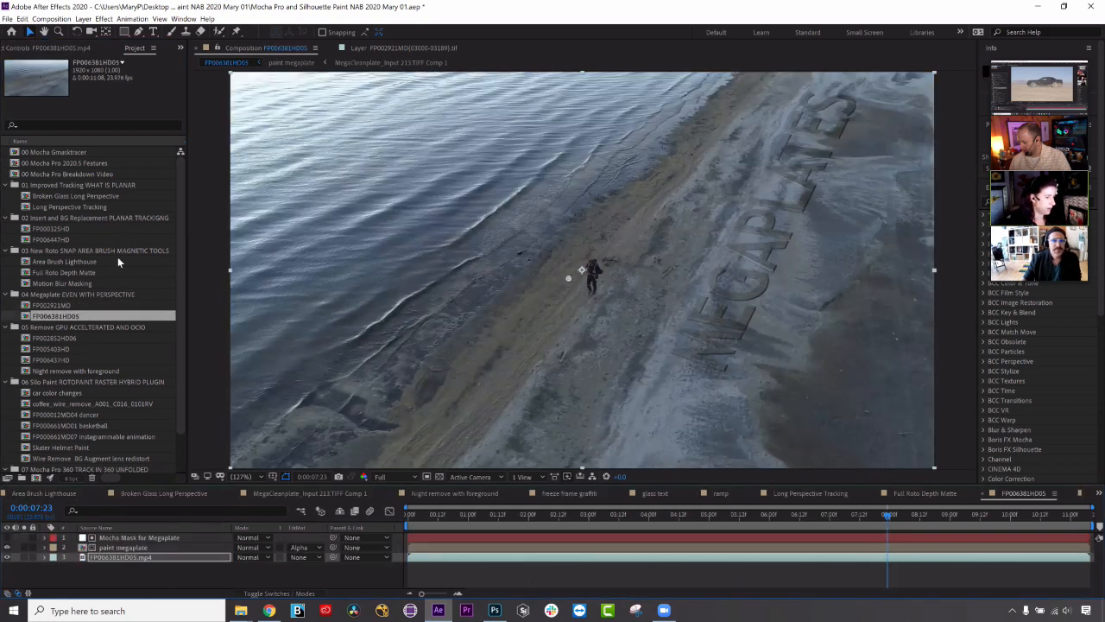
click(66, 49)
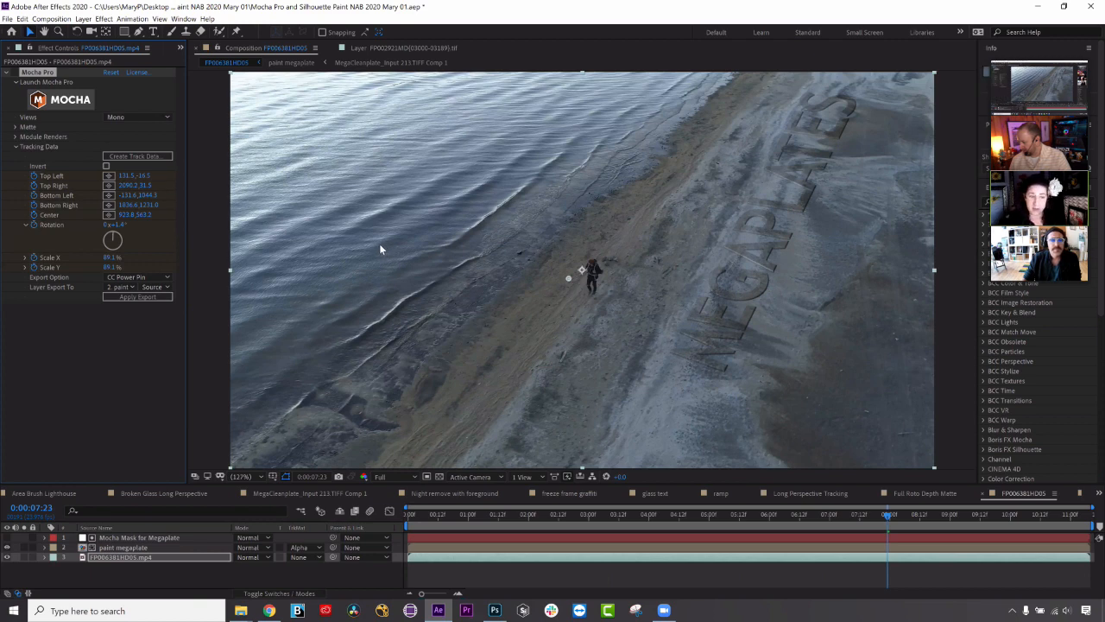
click(80, 106)
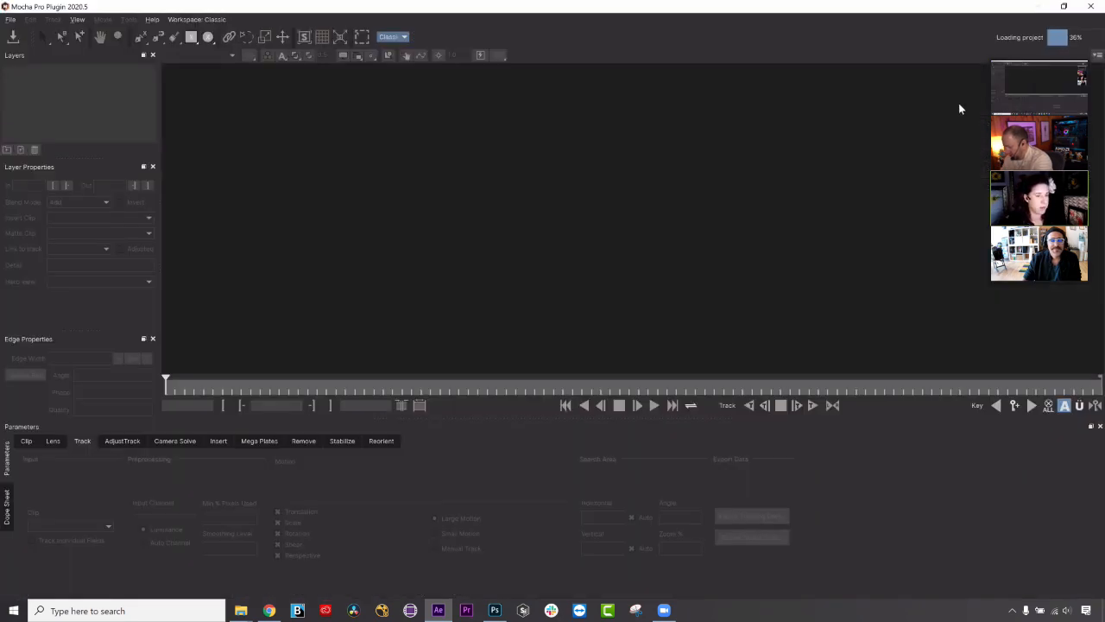
In the viewer preferences, set the working colorspace to color_picking (sRGB) and the display view to rec709.
click(1096, 57)
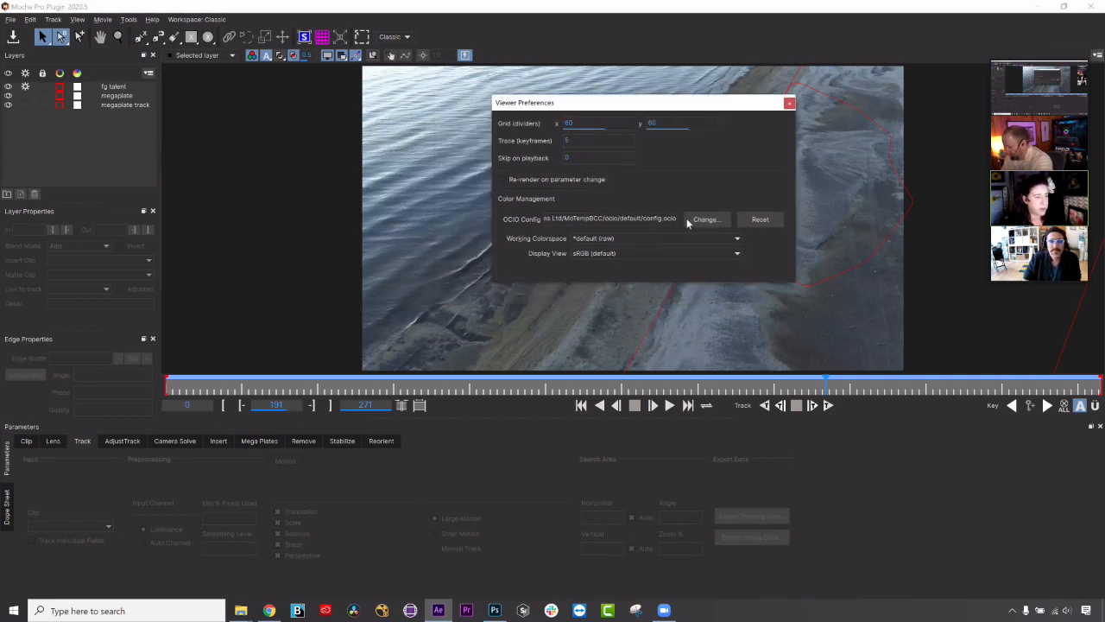
click(591, 218)
click(595, 241)
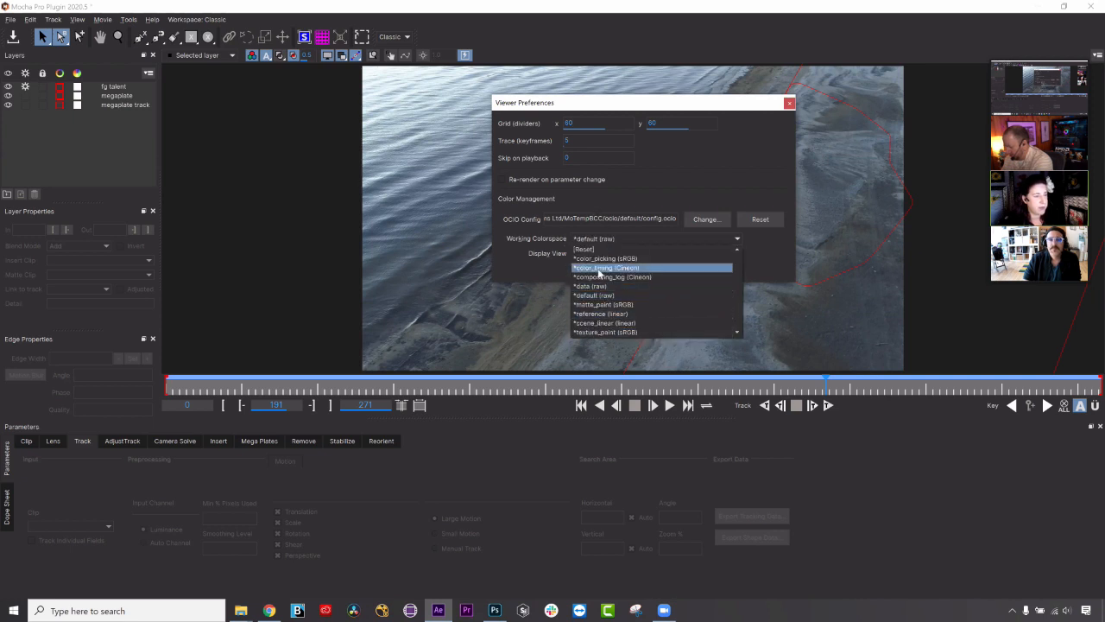
click(603, 259)
click(597, 254)
click(604, 267)
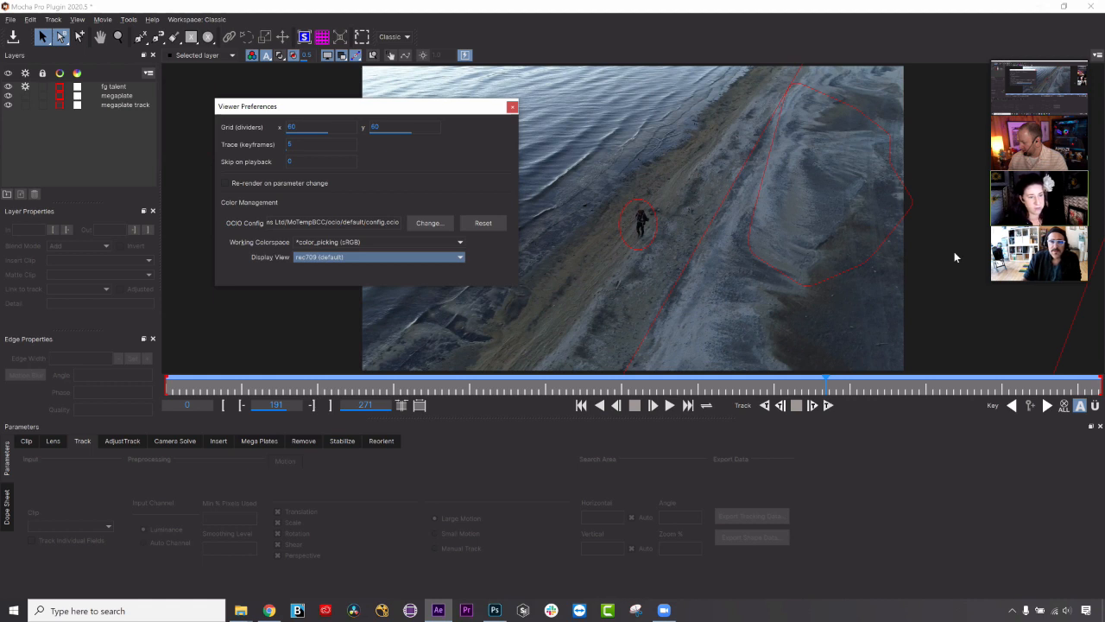
Reset the OCIO configuration, close the viewer preferences, and close the Mocha project without saving its changes.
drag(439, 112, 530, 137)
click(572, 249)
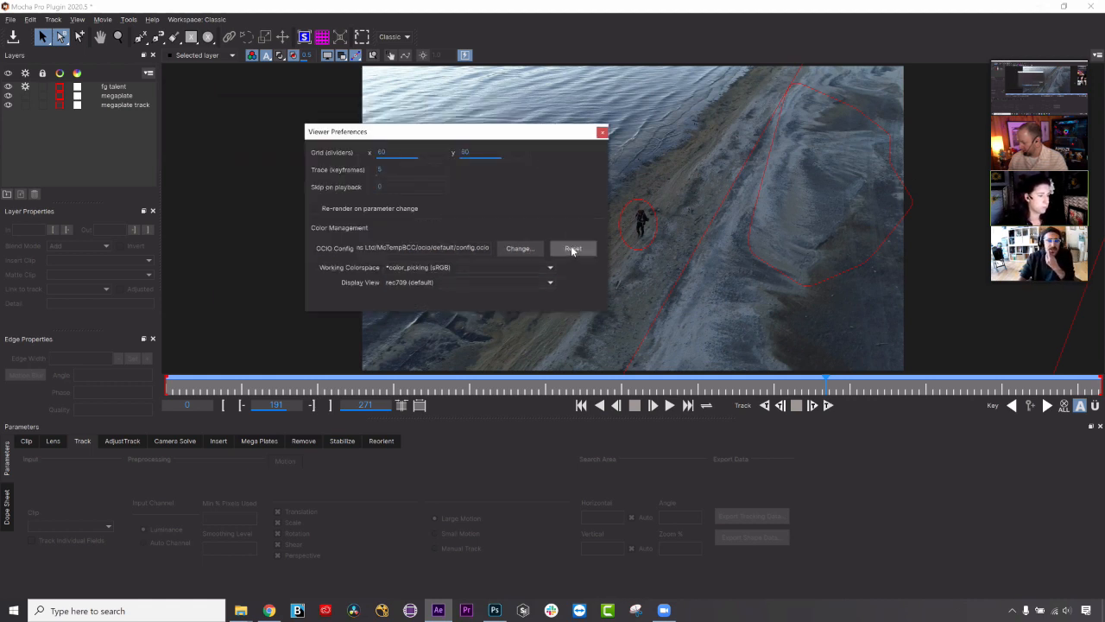
click(602, 131)
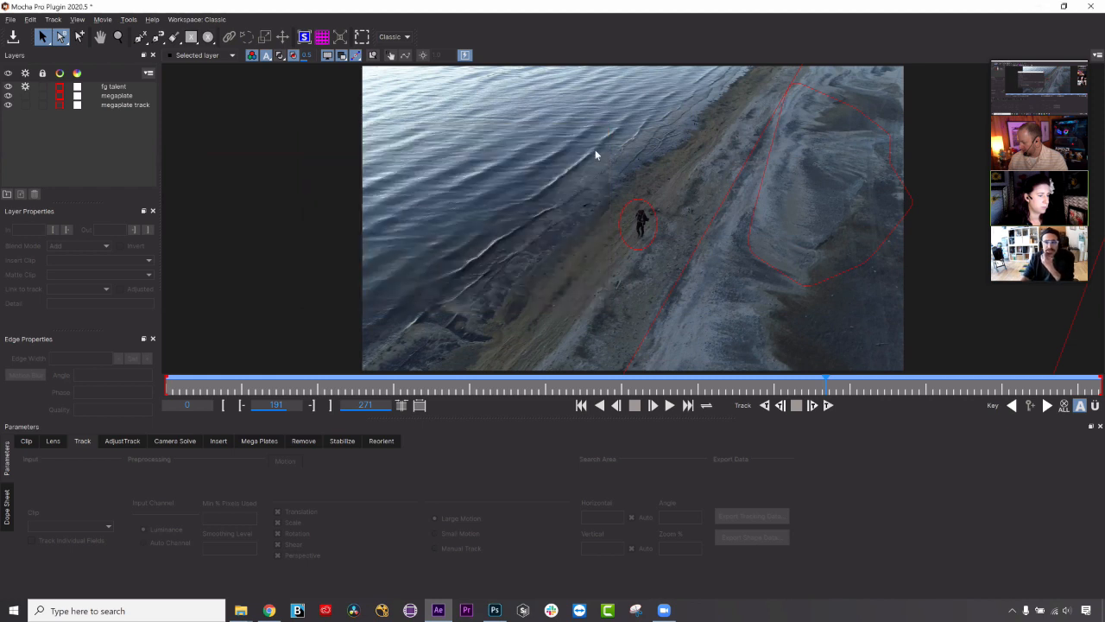
click(1092, 7)
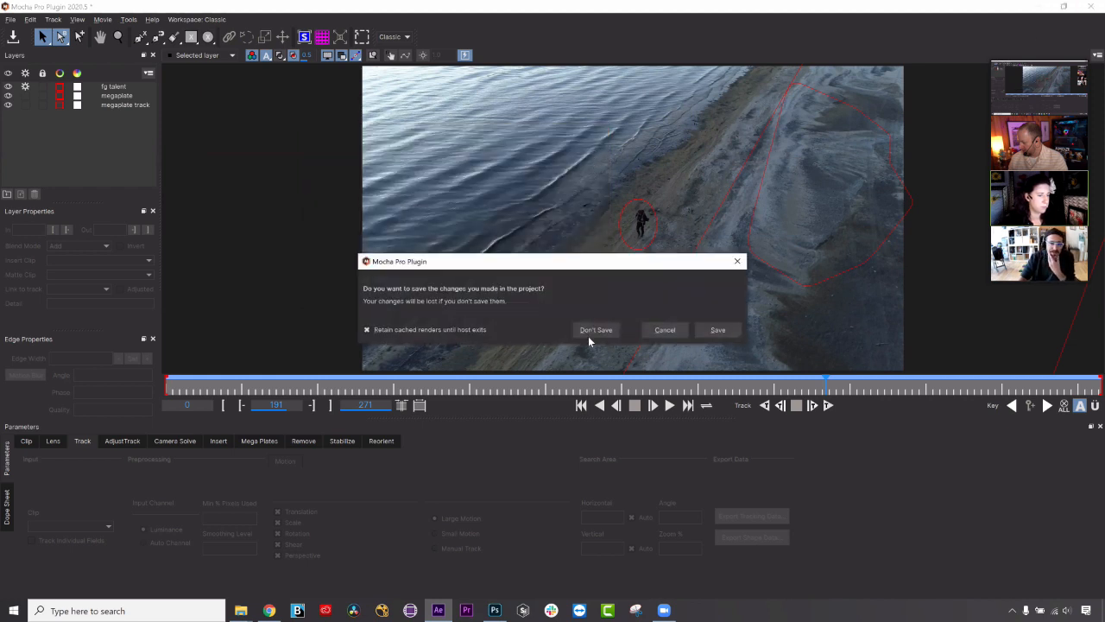
click(591, 333)
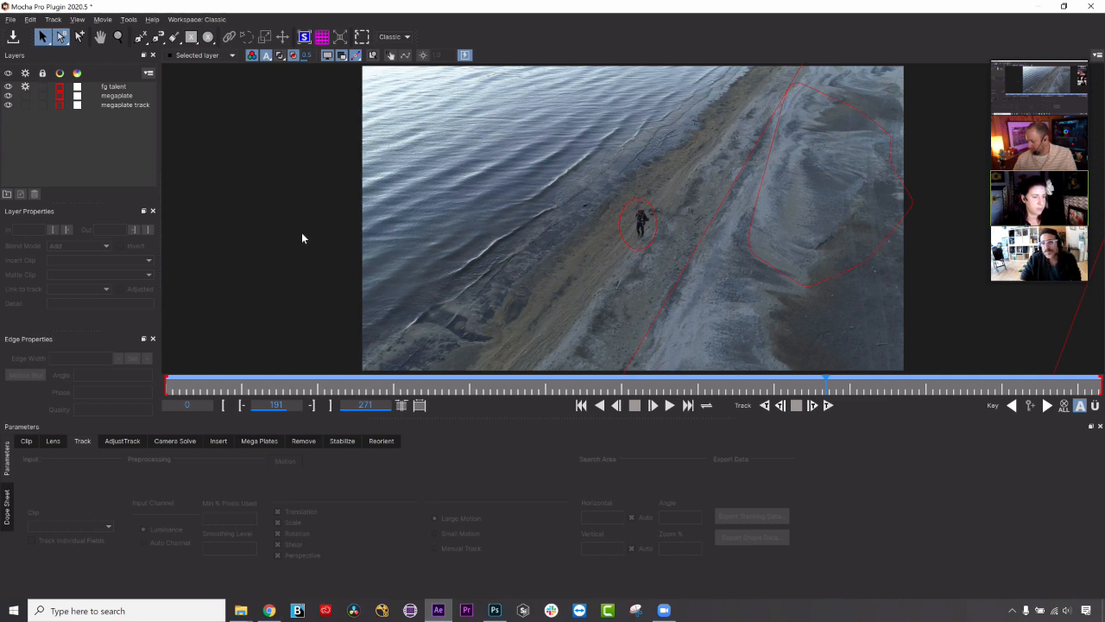
Move the beach clip's playhead in Mocha Pro back to frame 0.
click(197, 389)
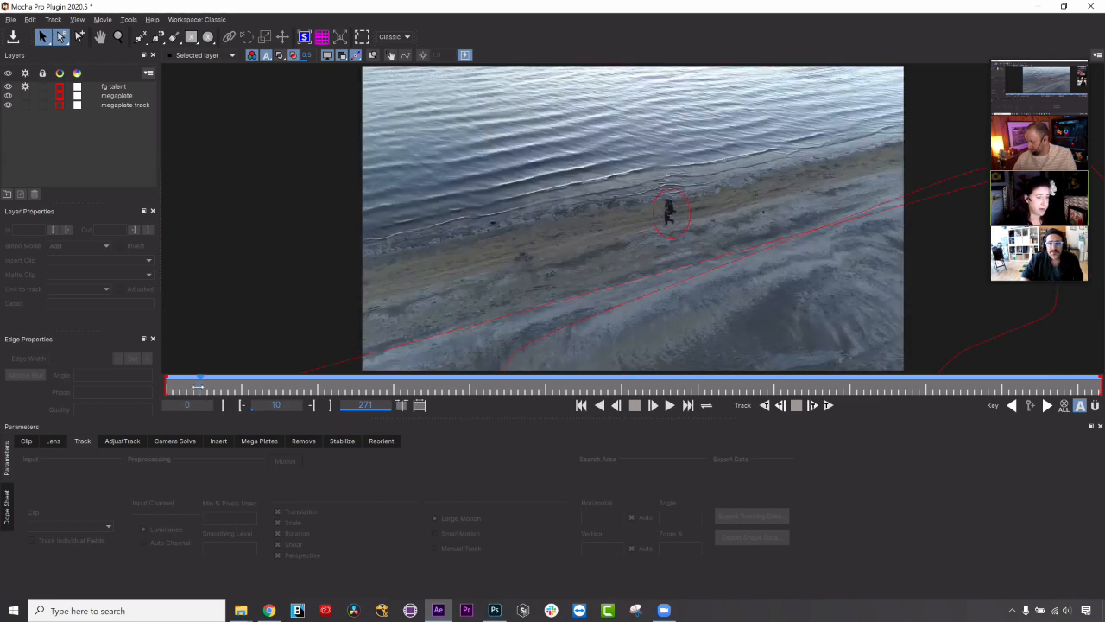
drag(184, 384, 135, 386)
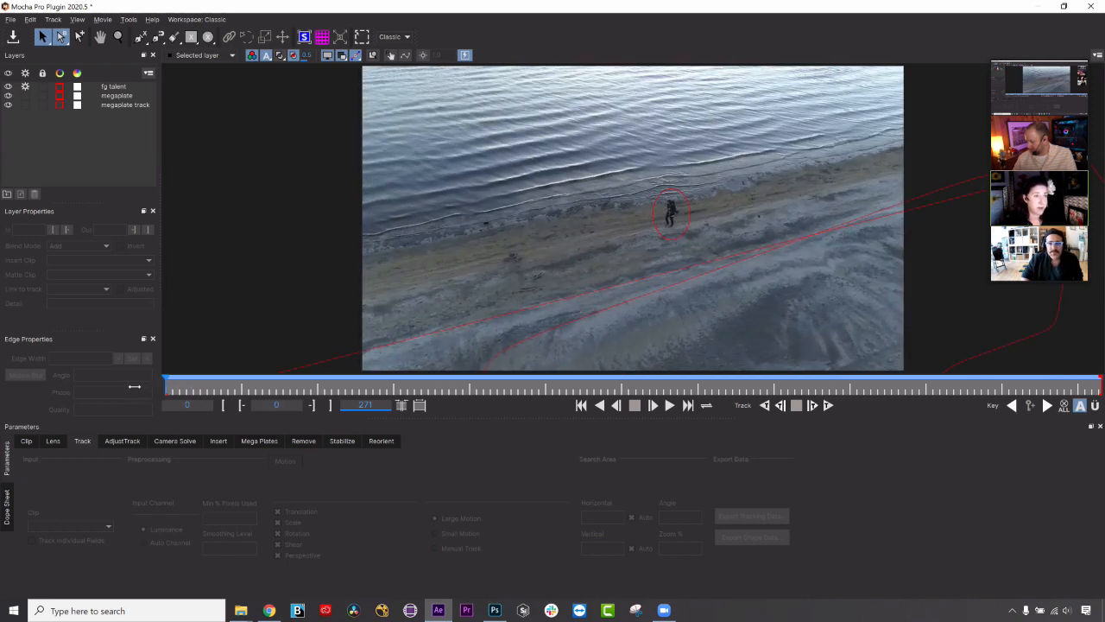
drag(159, 393, 131, 345)
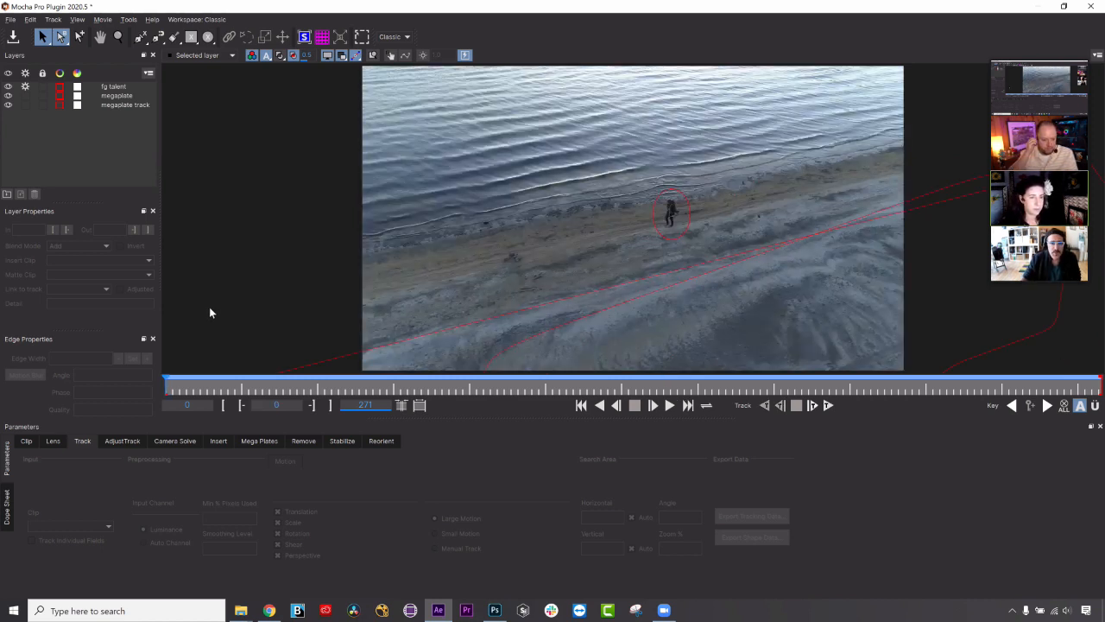
Play back the beach clip and display the fg talent layer's matte overlay around the walker.
key(space)
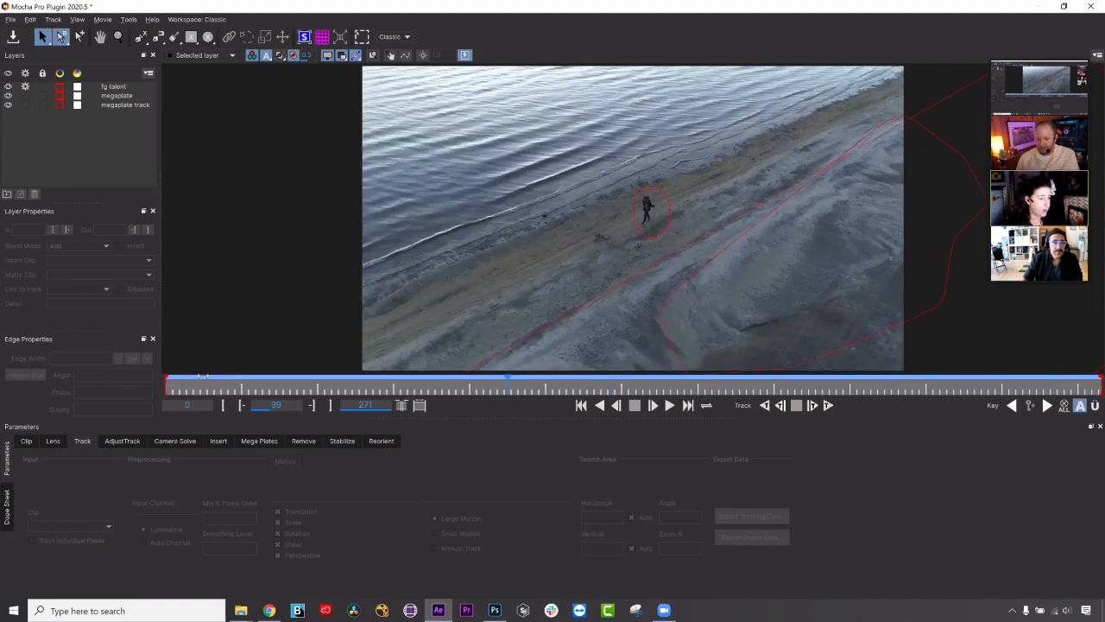
click(114, 86)
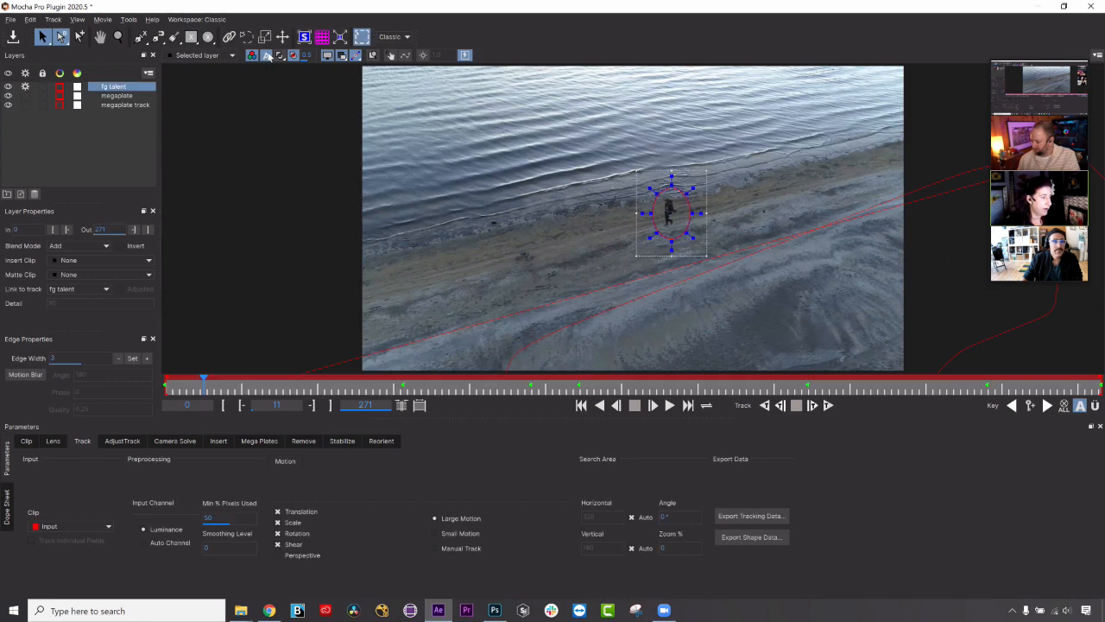
click(280, 55)
drag(131, 386, 222, 142)
click(117, 36)
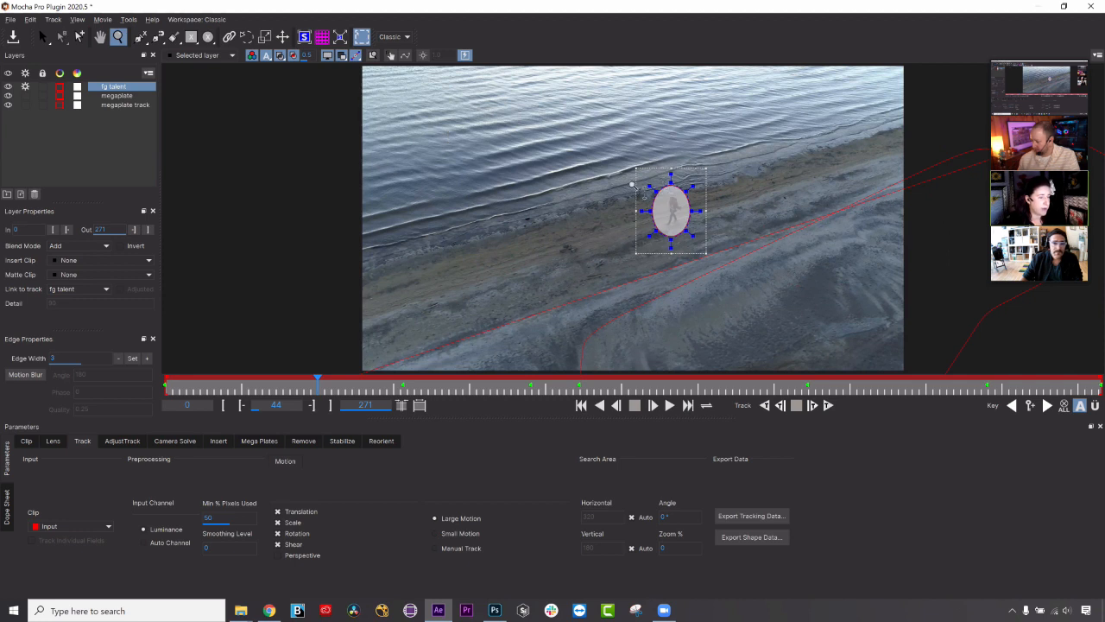
drag(622, 217, 365, 185)
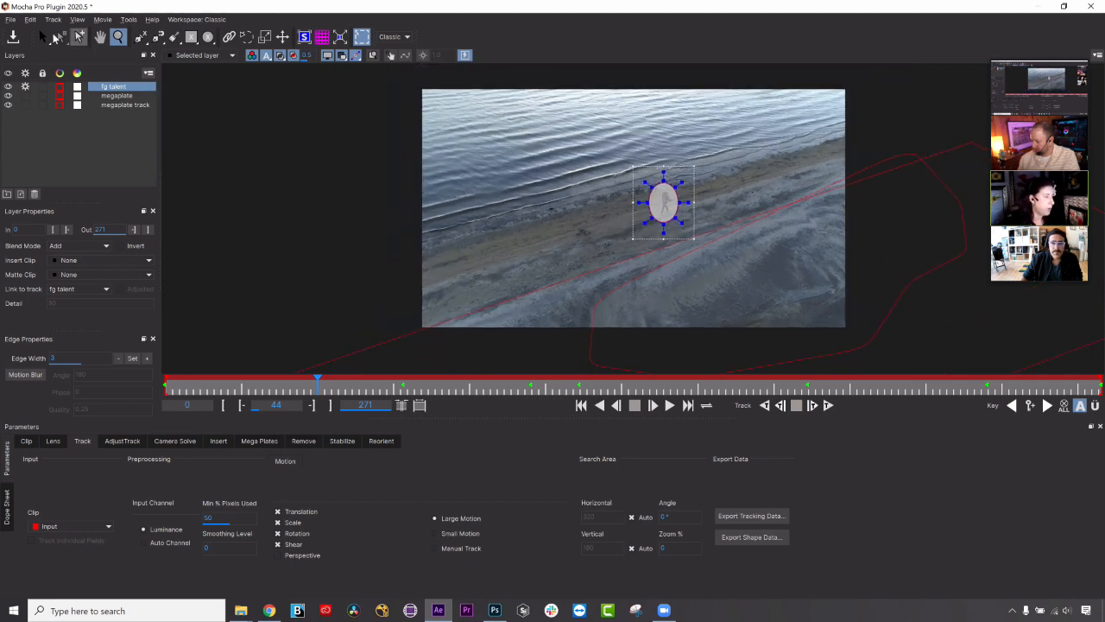
Select the megaplate track shape and scrub through the clip to frame 215 to check how it follows the sand.
click(42, 37)
click(587, 318)
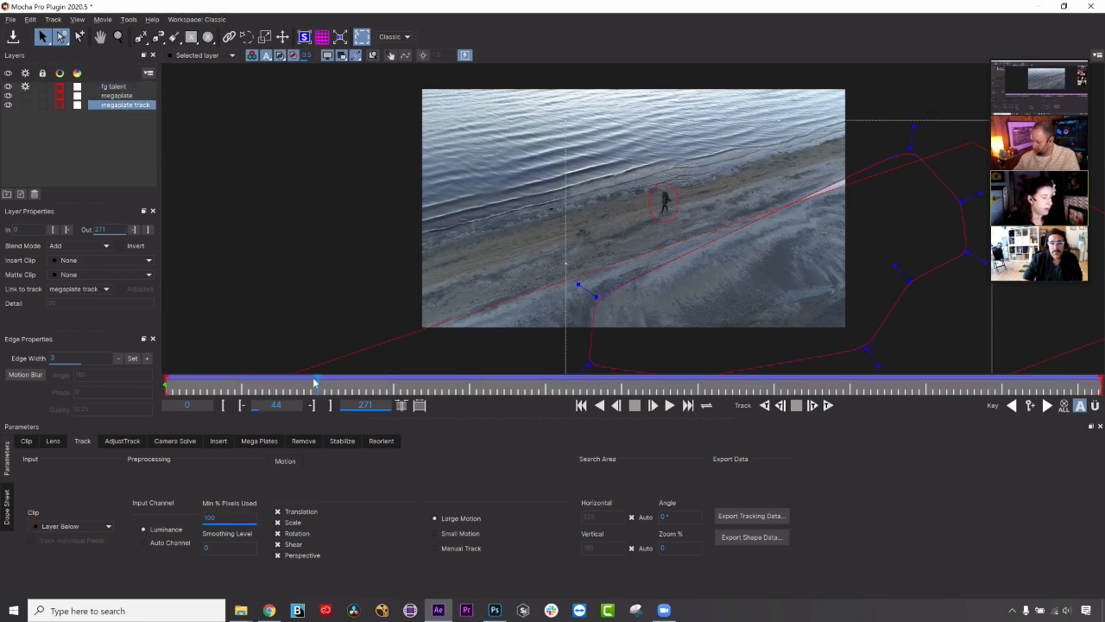
drag(319, 382, 622, 363)
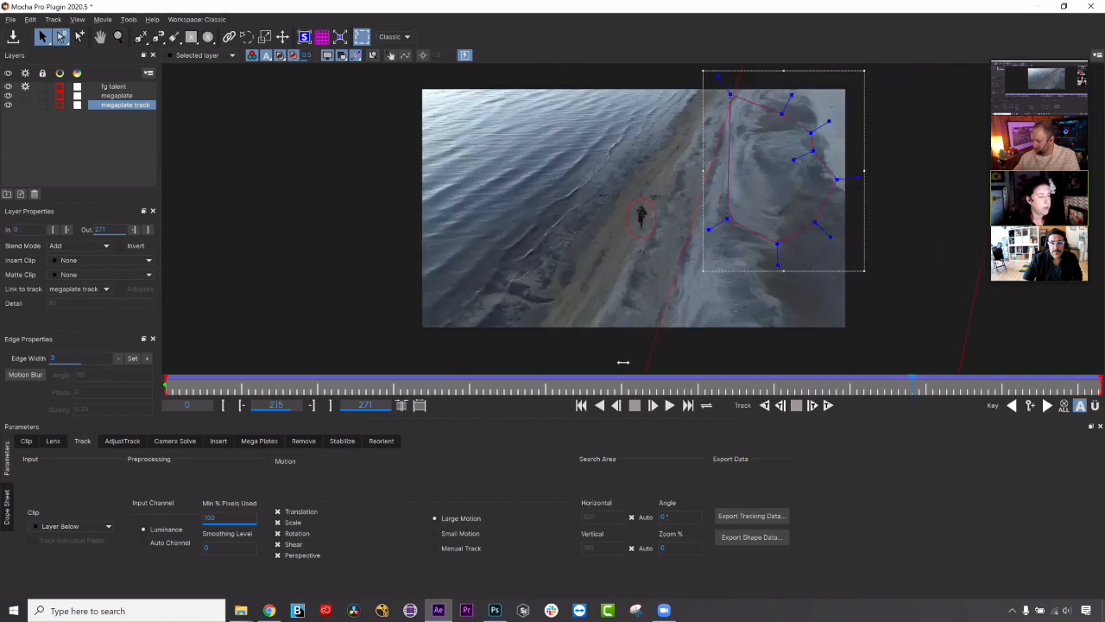
Set the megaplate layer's Link to track to megaplate track.
click(129, 97)
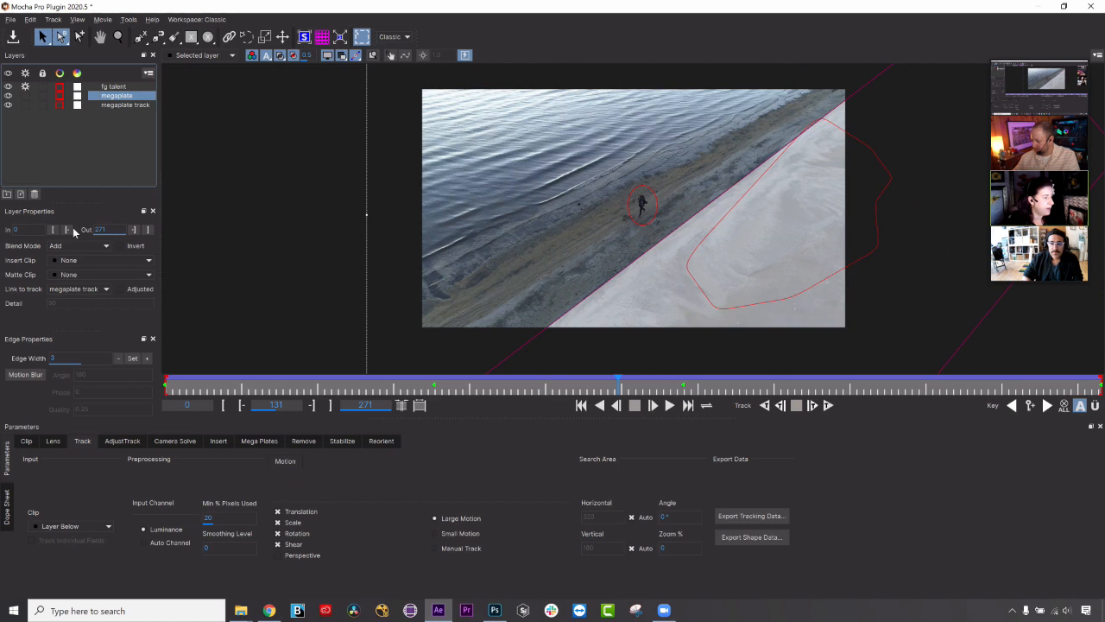
click(54, 288)
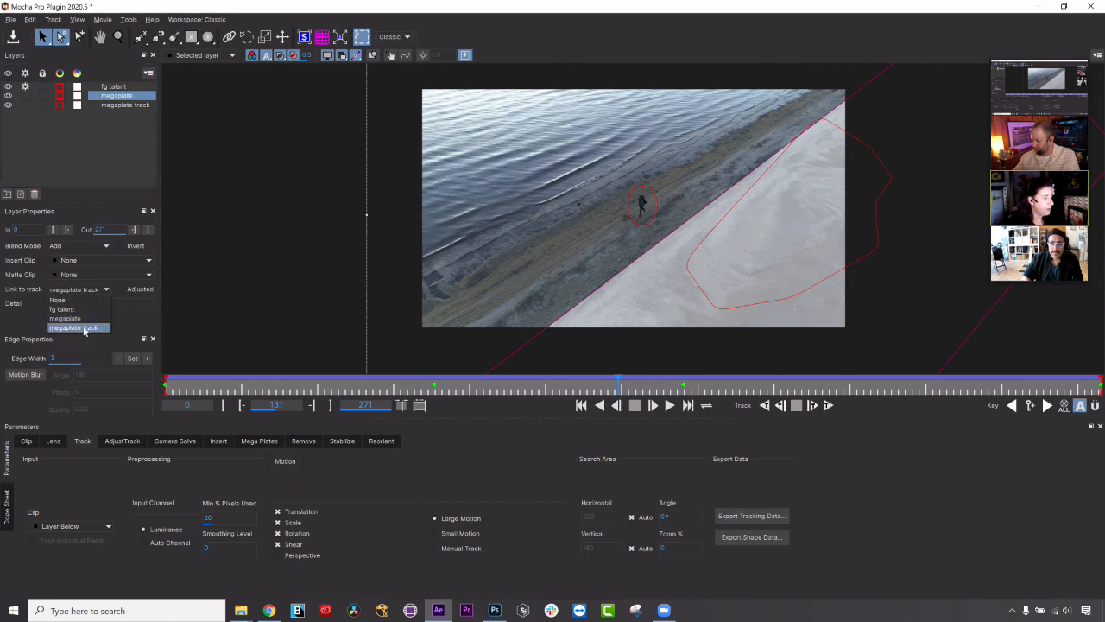
click(86, 328)
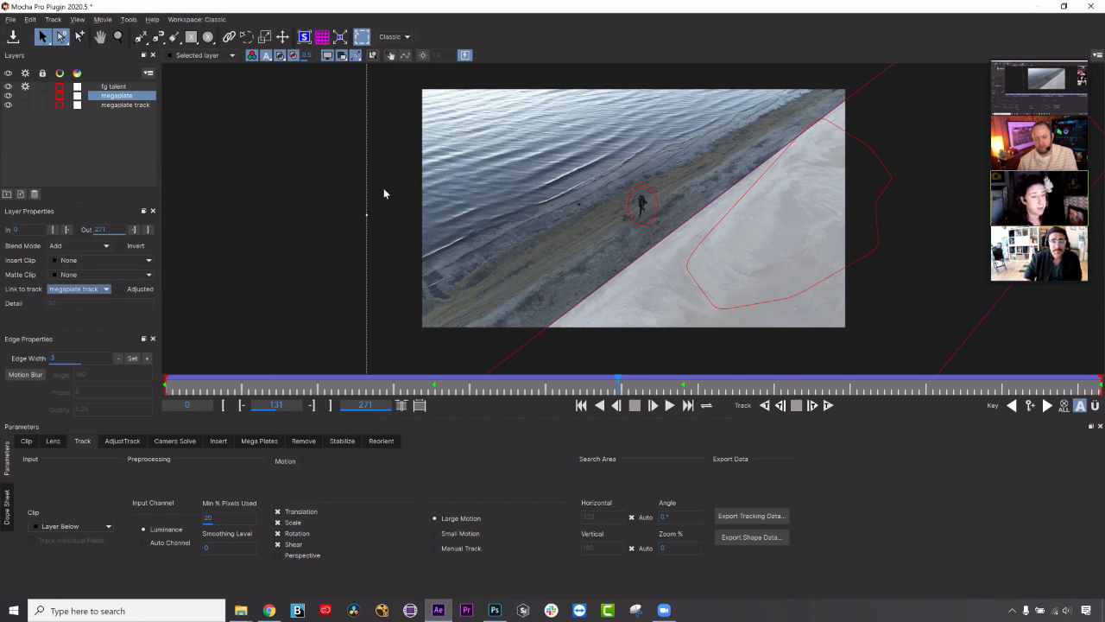
Show the planar surface on the megaplate track layer and move its upper-left corner onto the shoreline near the top of the tracked shape.
click(121, 103)
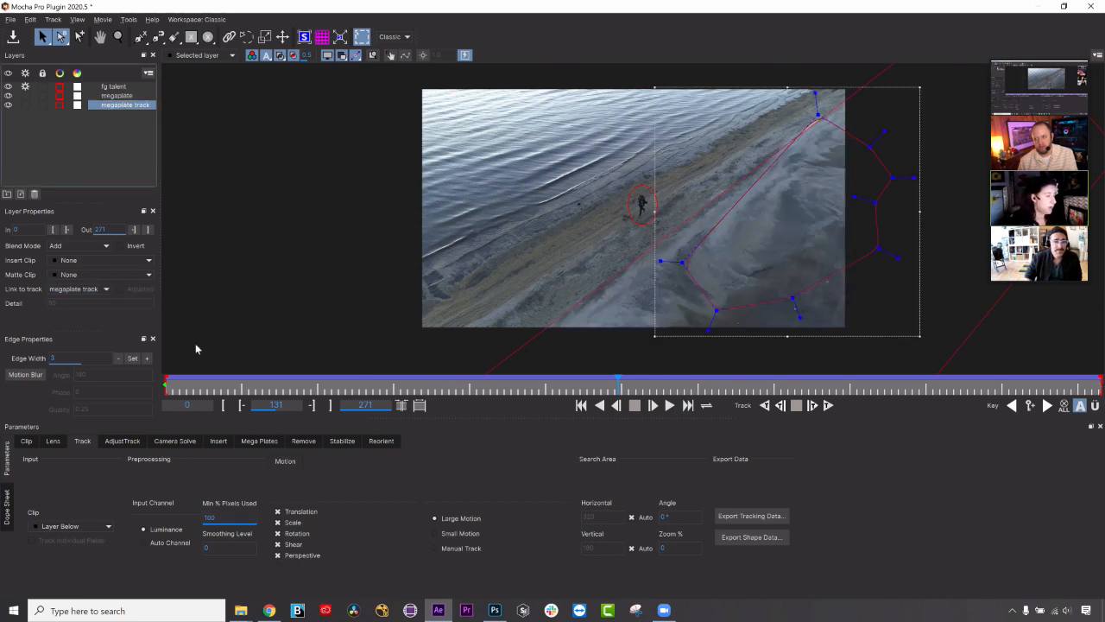
click(117, 37)
drag(388, 190, 455, 168)
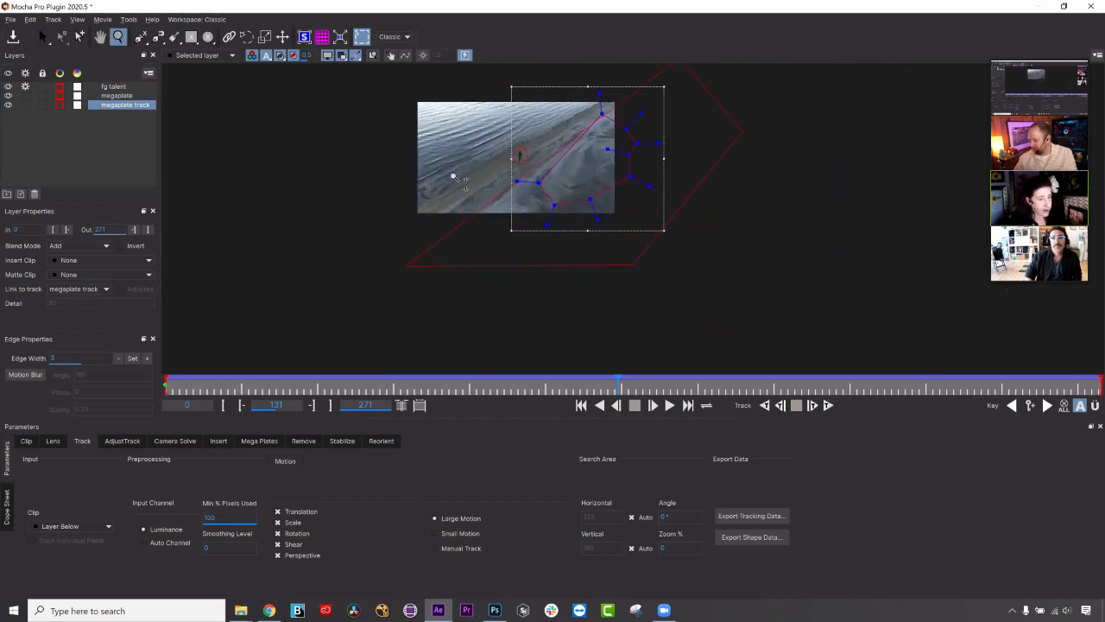
key(x)
drag(492, 183, 466, 248)
click(43, 37)
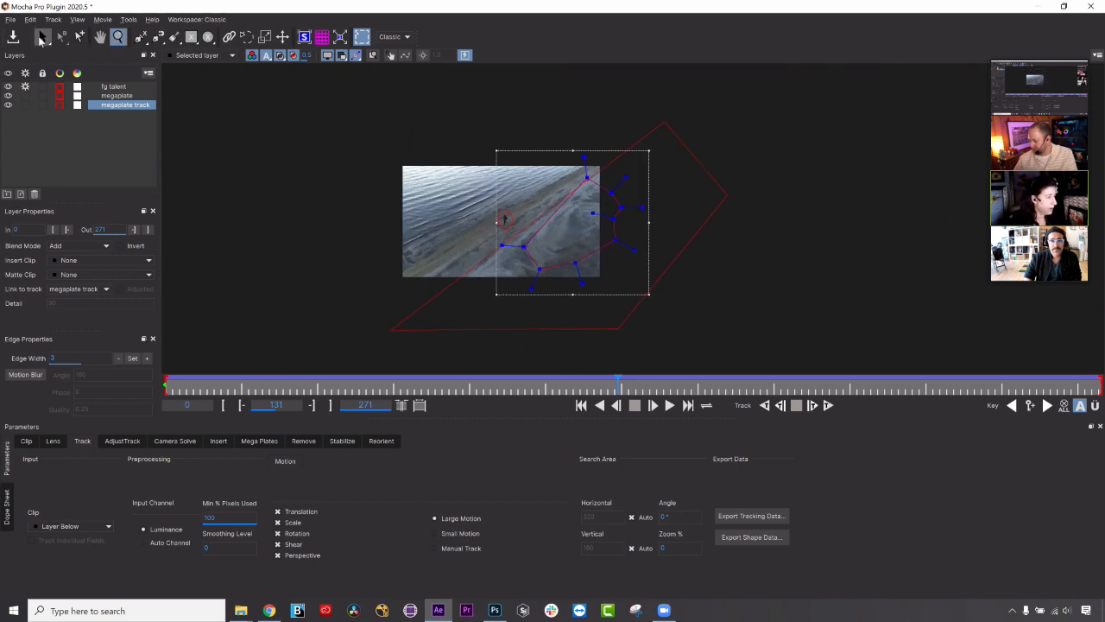
click(306, 38)
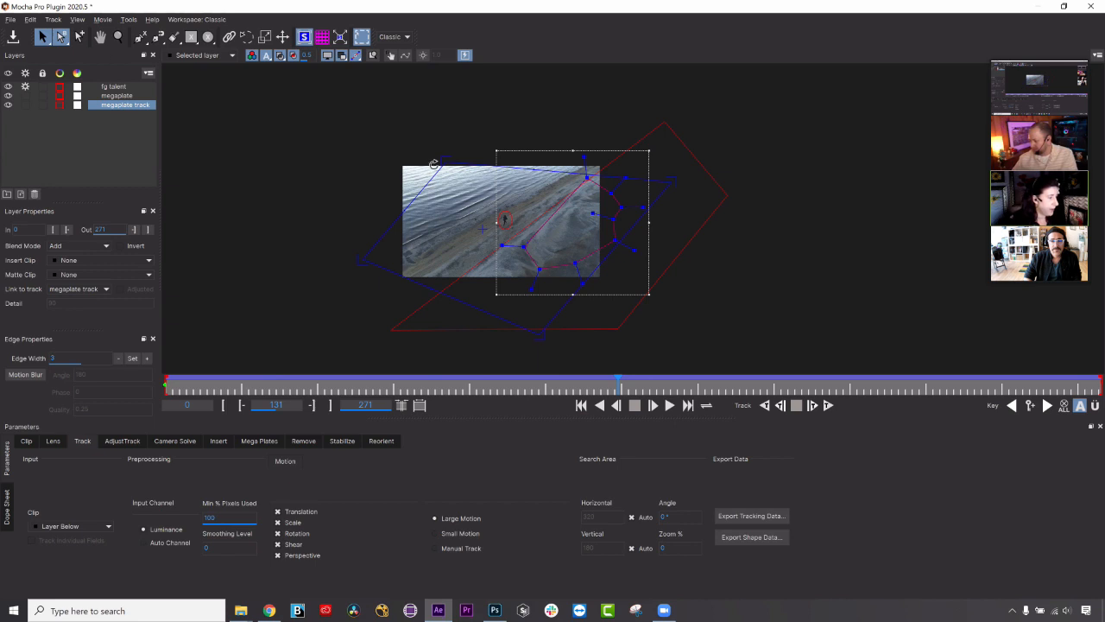
drag(443, 160, 584, 157)
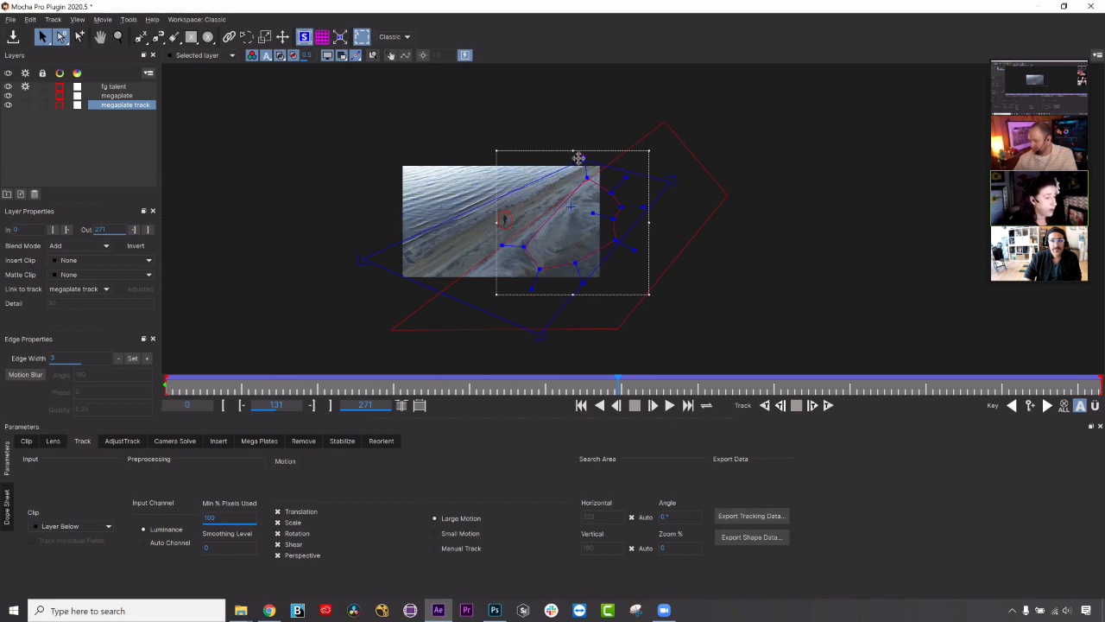
Scrub the timeline to check the planar surface's motion on the megaplate track layer and on the megaplate layer.
drag(616, 384, 1100, 356)
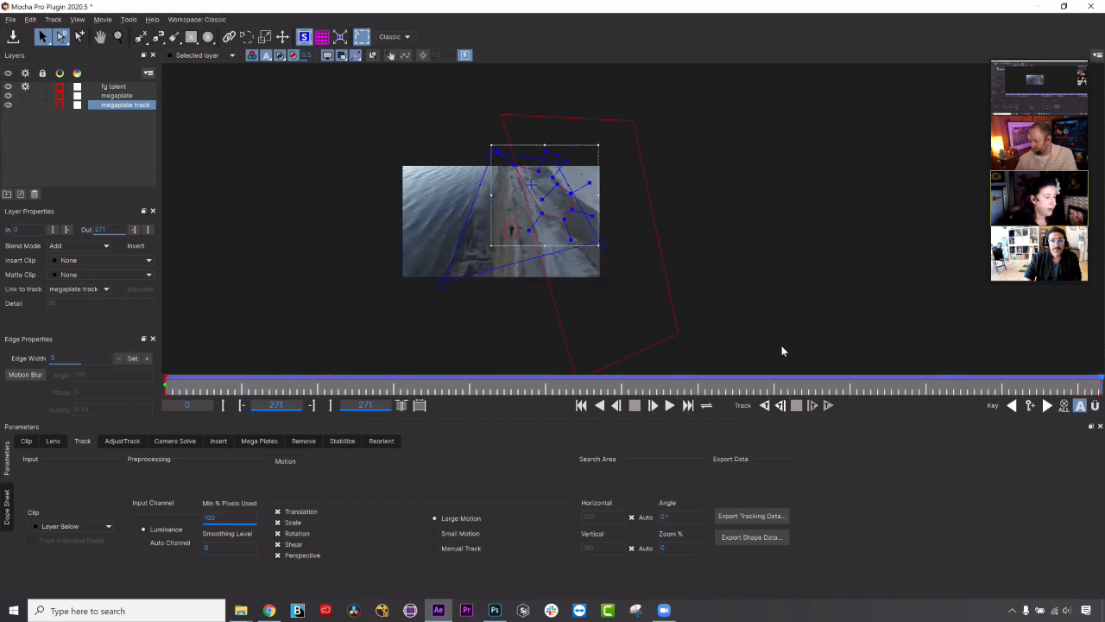
drag(353, 386, 644, 338)
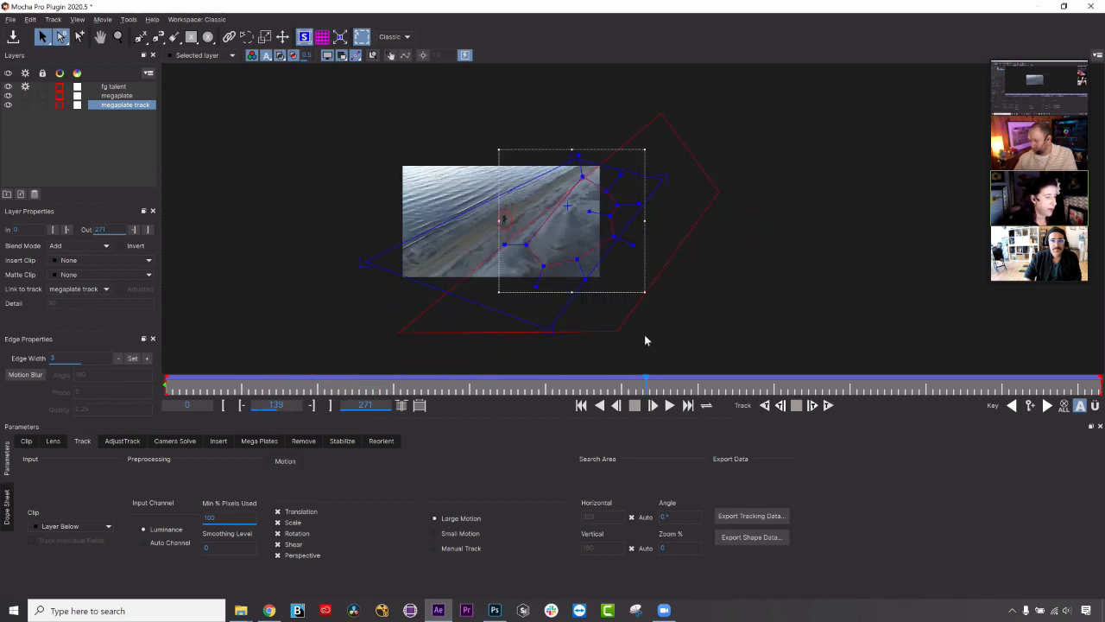
click(121, 96)
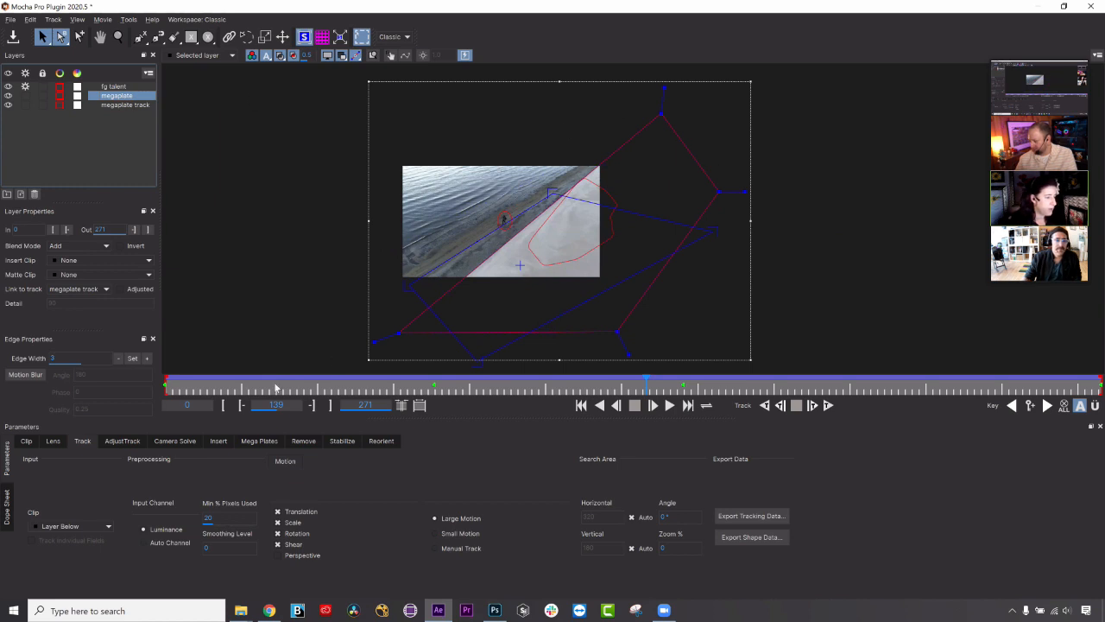
drag(646, 383, 830, 377)
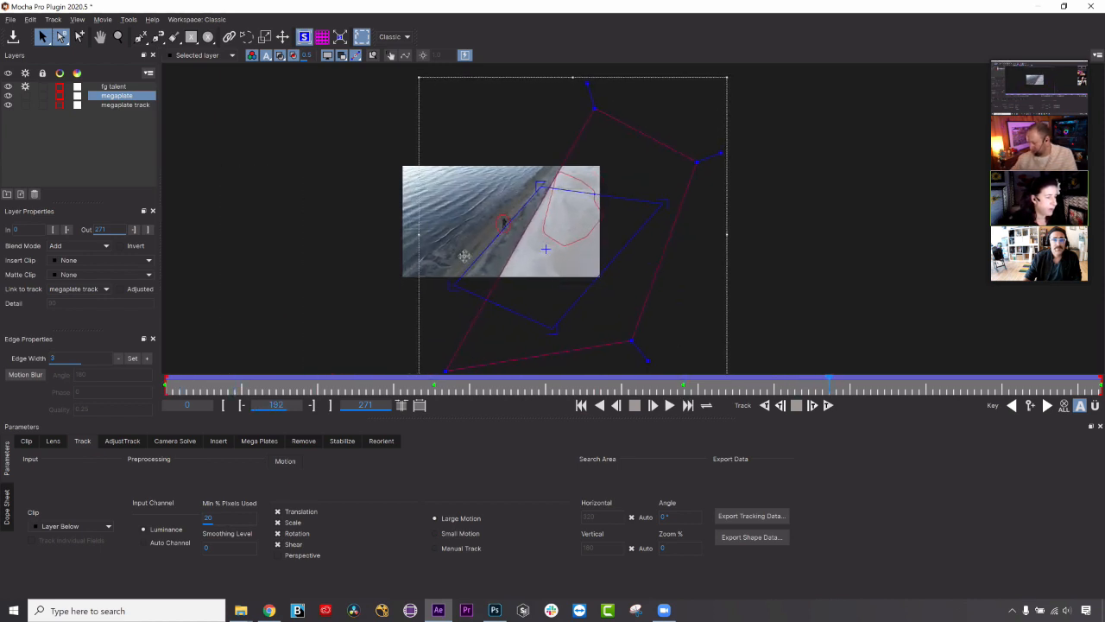
Hide the viewer overlays and mattes, and render the megaplate layer's Mega Plate on frame 192.
click(328, 56)
click(281, 55)
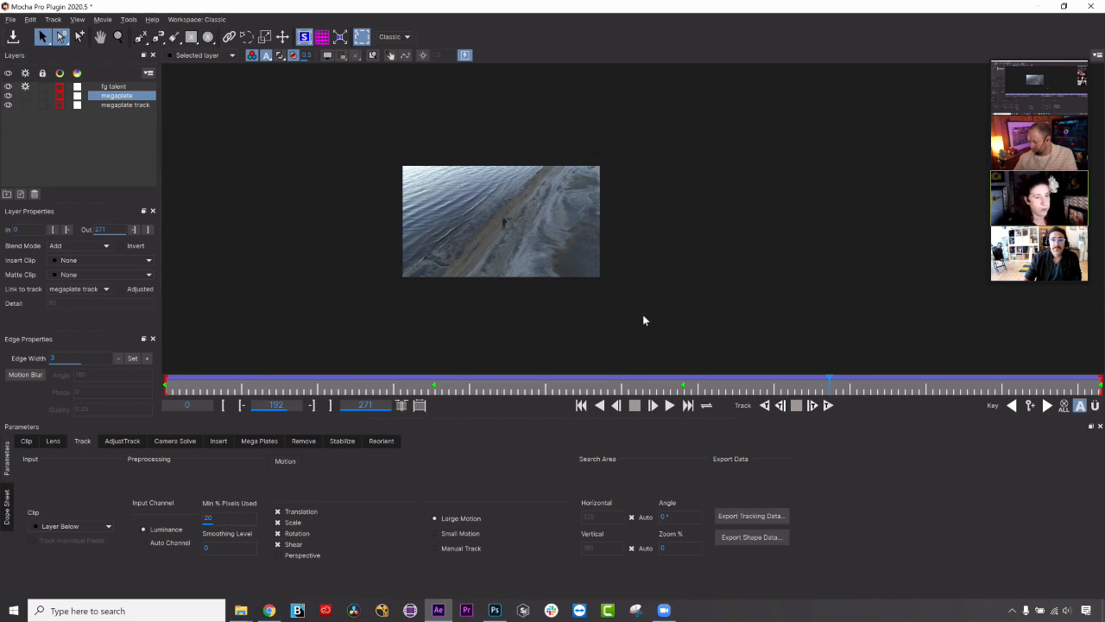
click(260, 441)
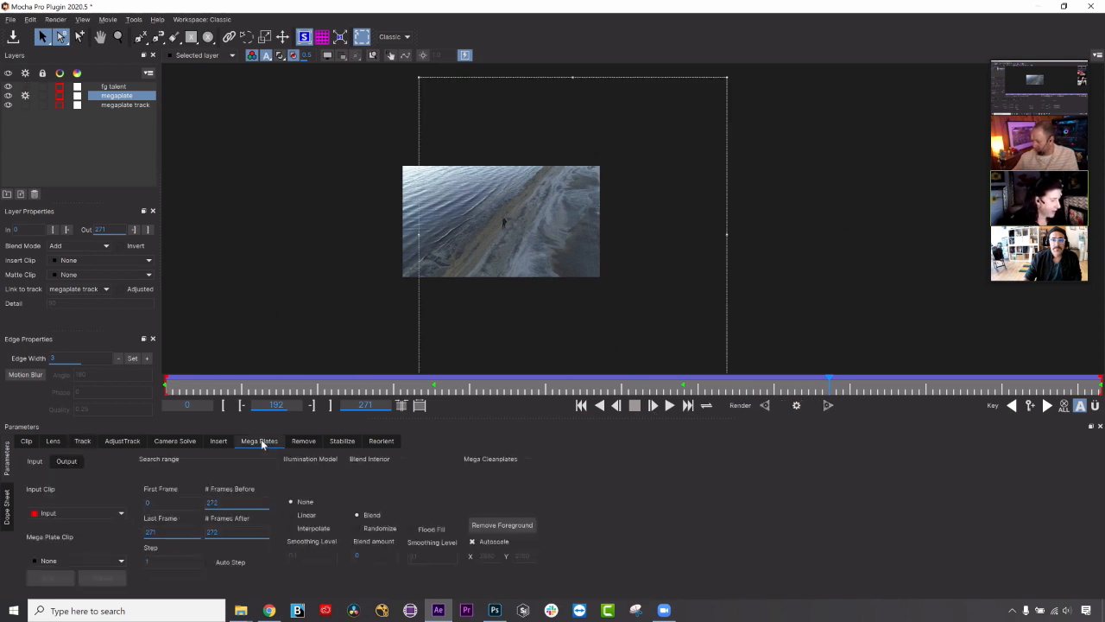
click(797, 407)
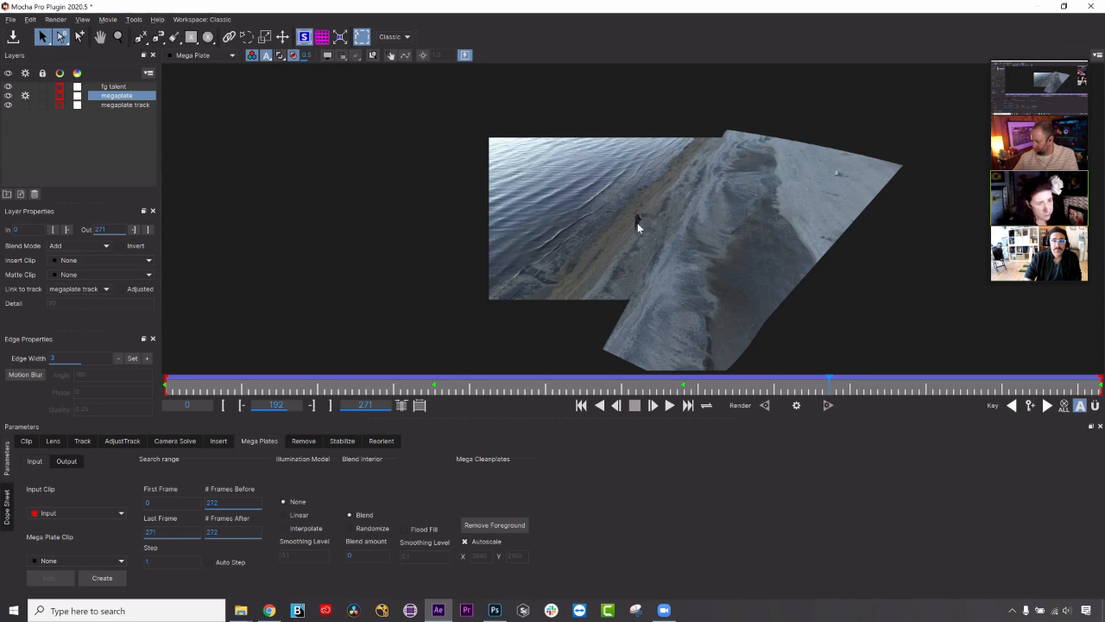
Try to remove the foreground walker from the frame 192 mega plate using the fg talent layer.
click(133, 87)
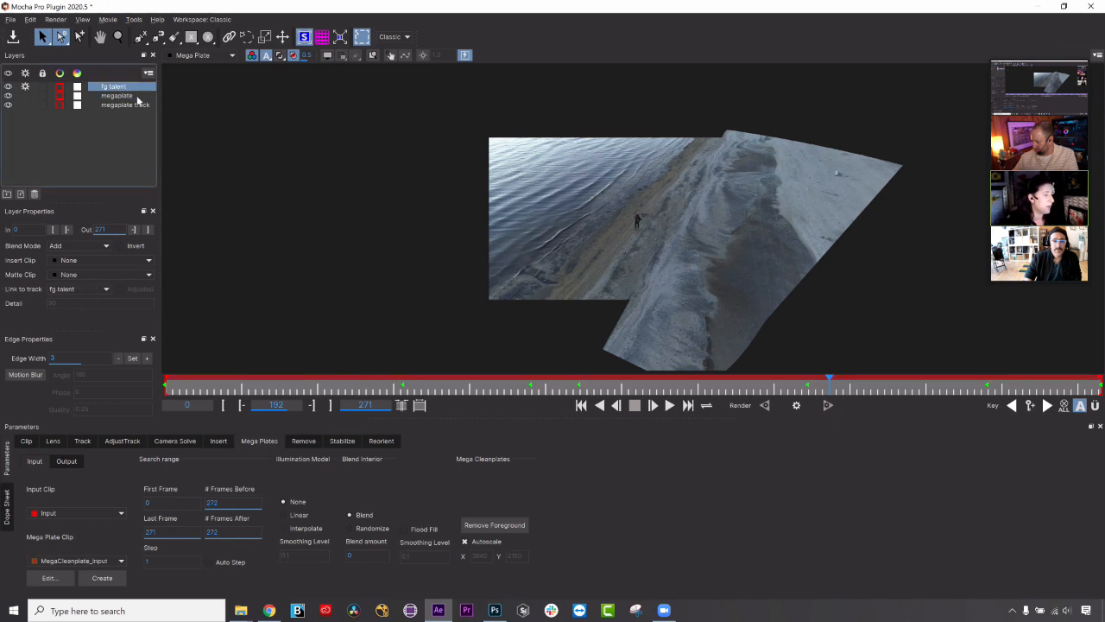
click(493, 524)
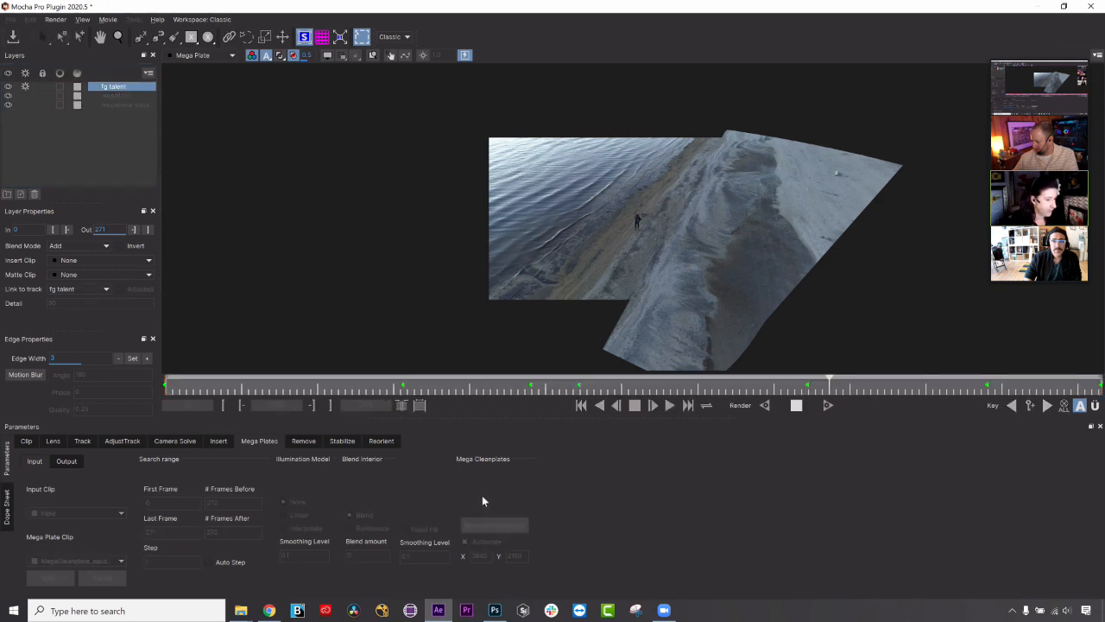
click(138, 95)
click(493, 525)
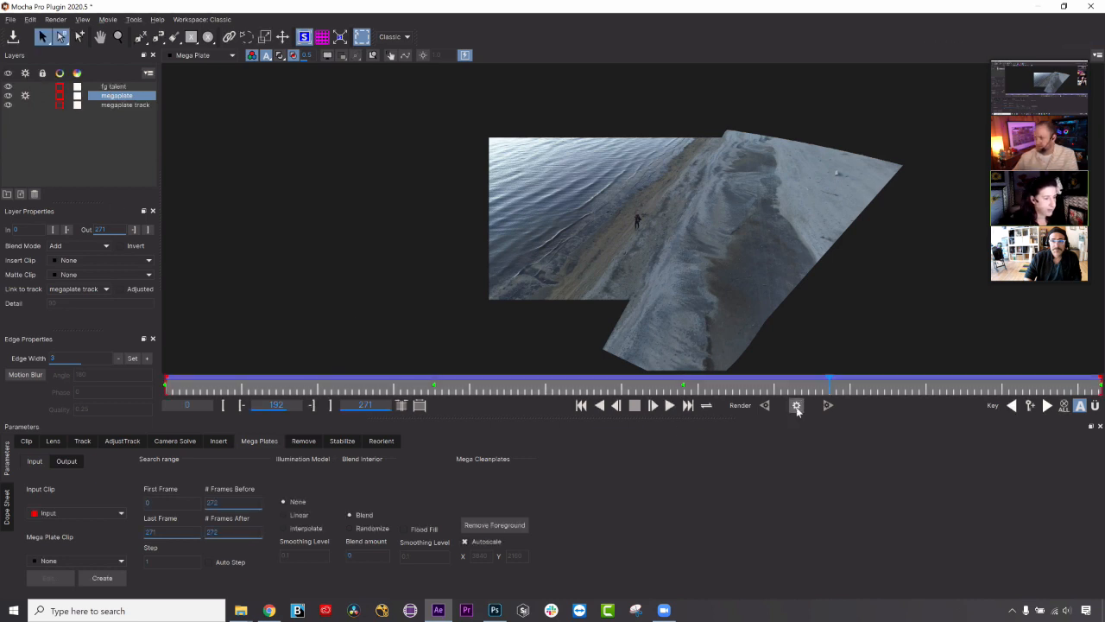
click(104, 88)
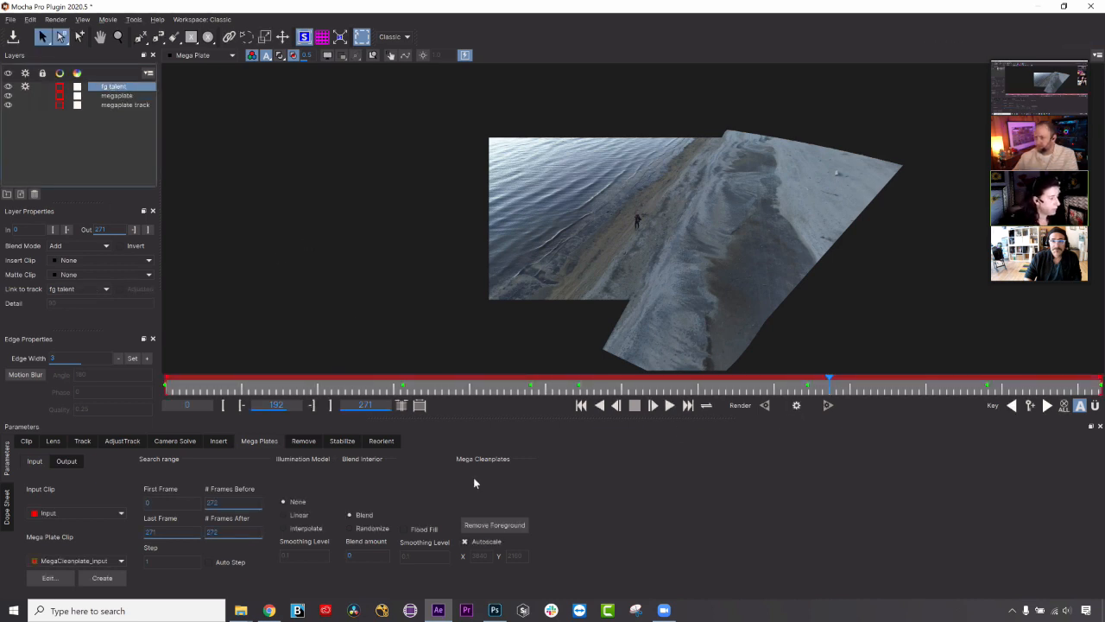
click(493, 523)
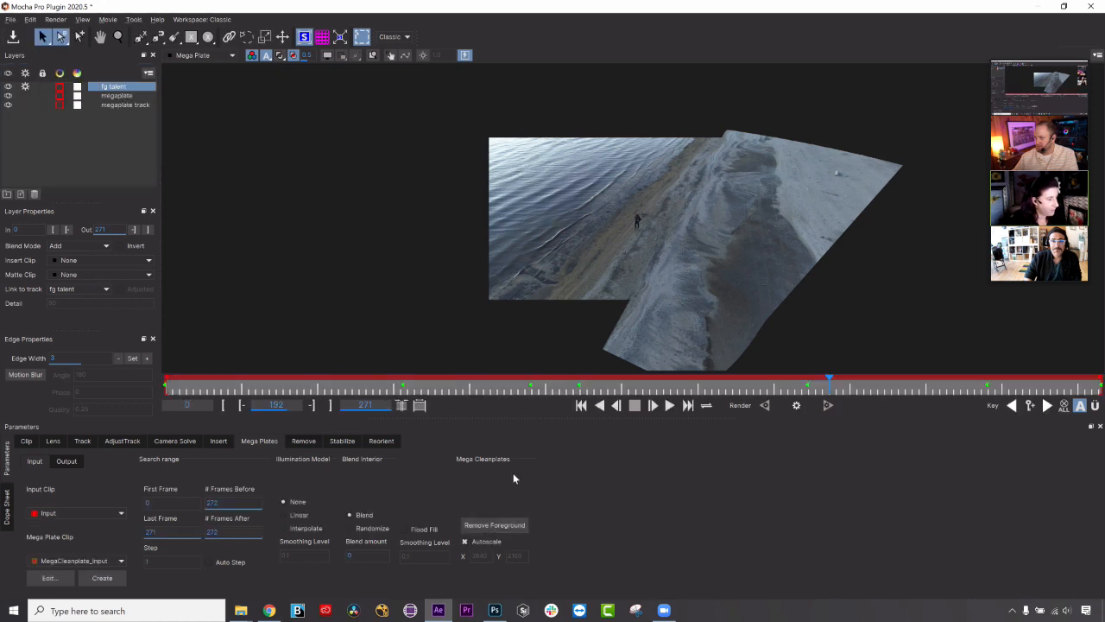
Render the megaplate layer's mega plate on frame 129 and run Remove Foreground with the fg talent layer.
drag(826, 387, 611, 386)
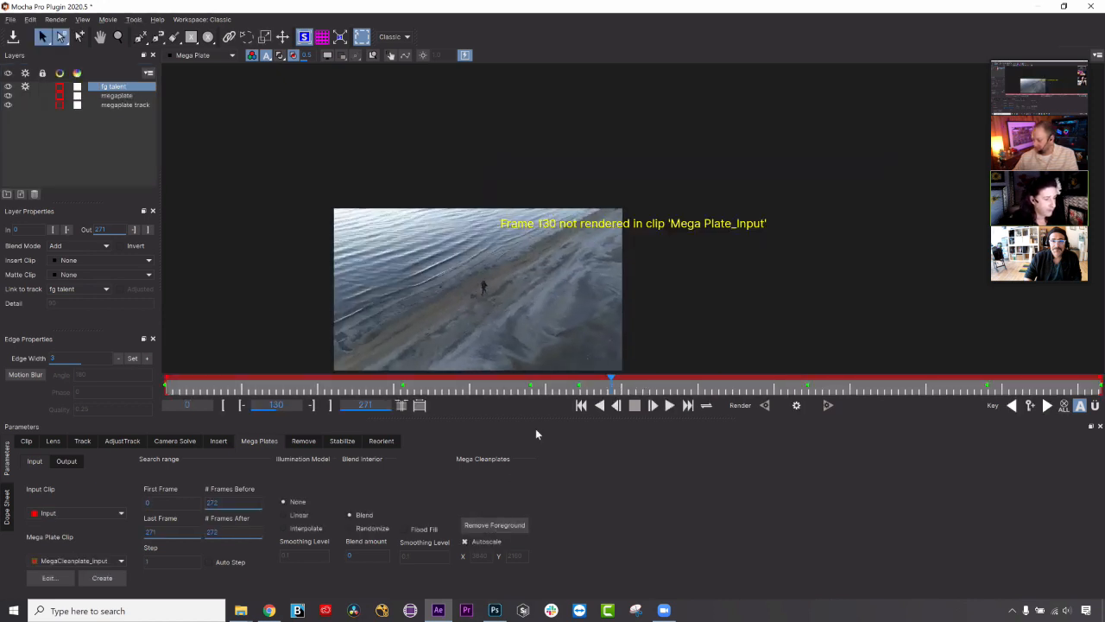
click(137, 96)
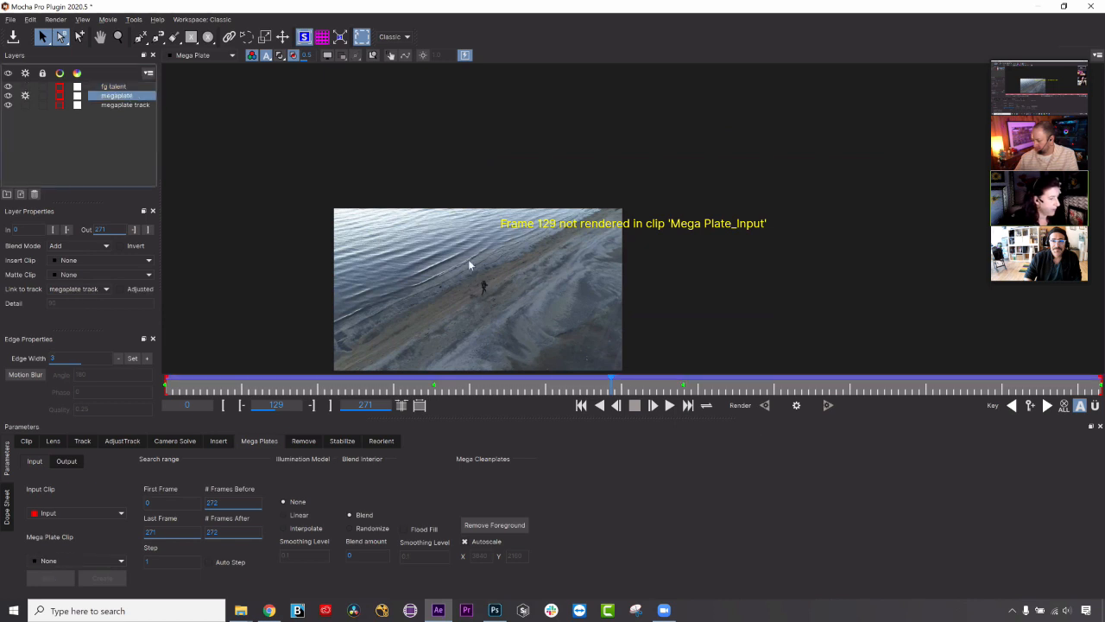
click(796, 406)
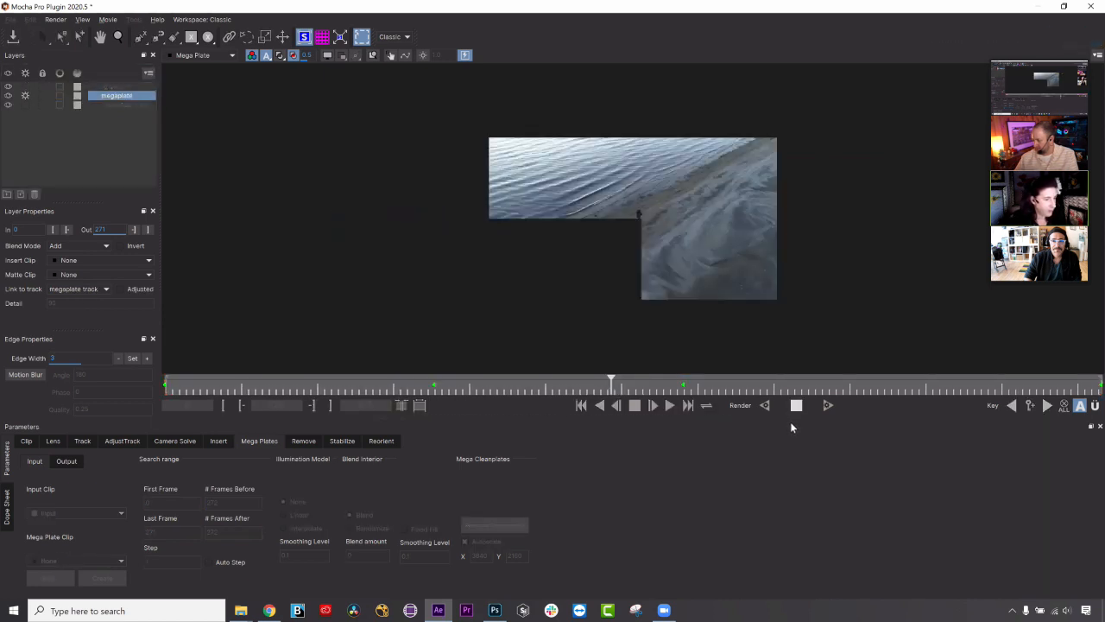
click(128, 86)
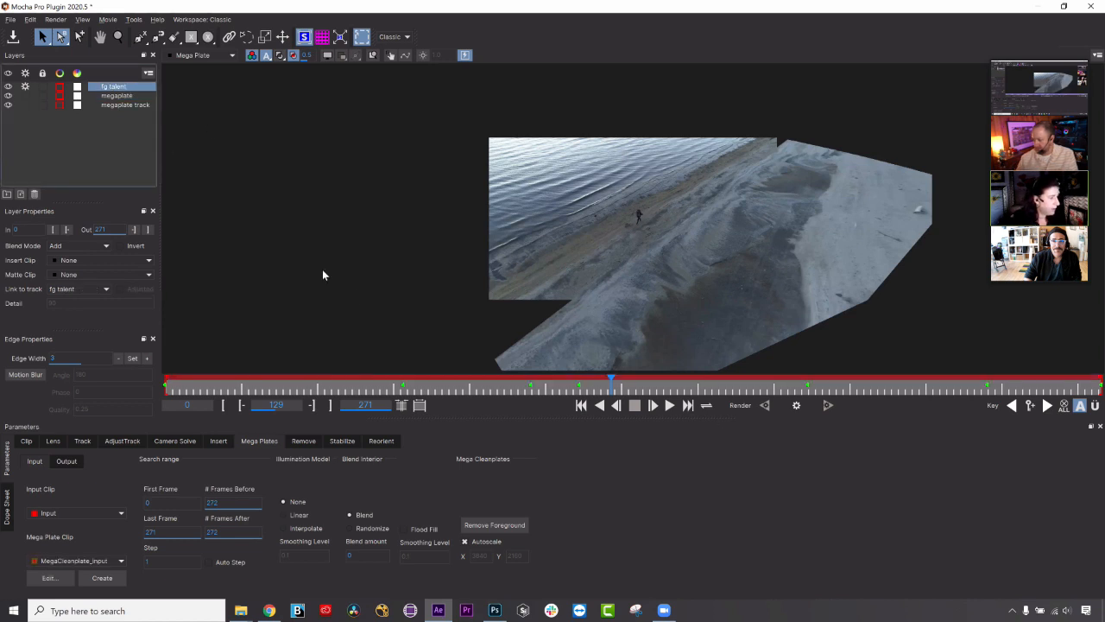
click(490, 526)
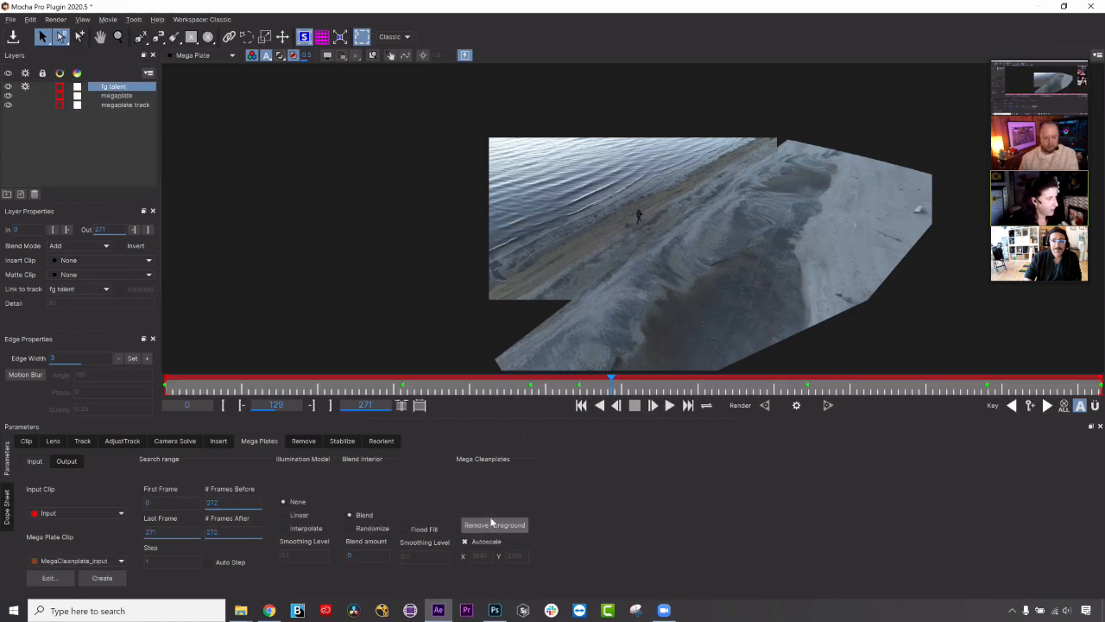
Close Mocha Pro to return to After Effects, then open the FP002921MD composition and show its footage layer's effect controls.
click(1089, 6)
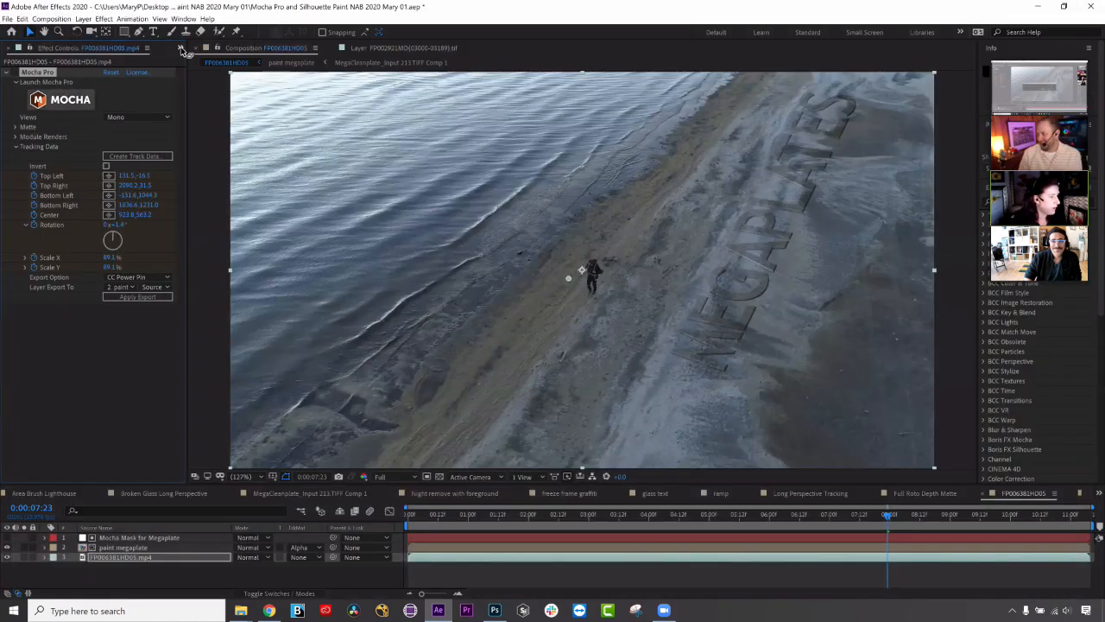
click(182, 48)
click(212, 76)
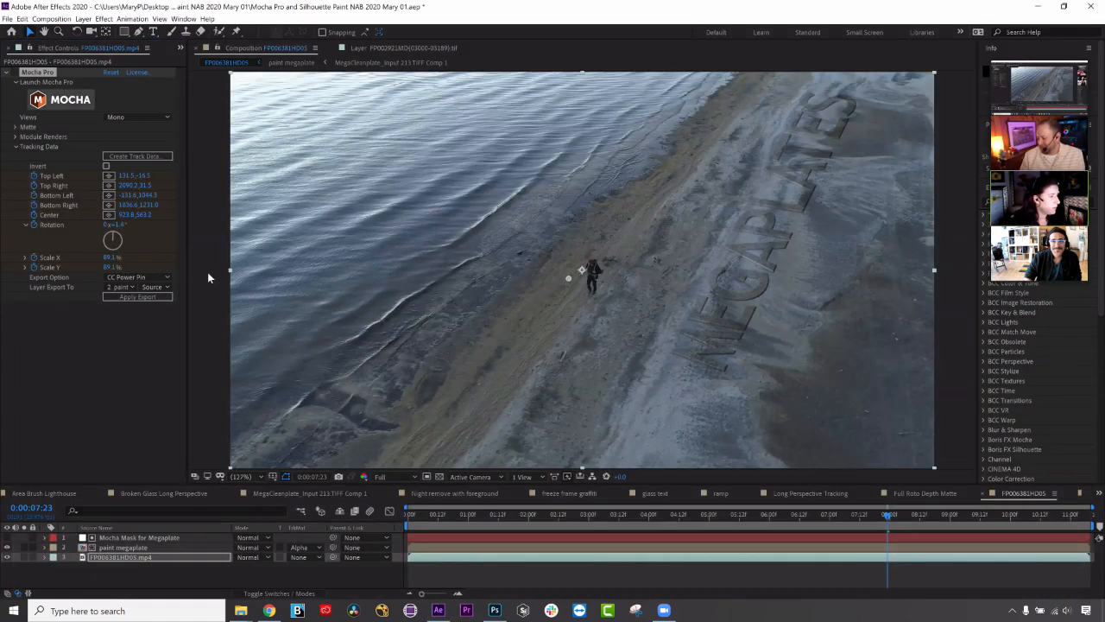
click(78, 307)
double_click(84, 307)
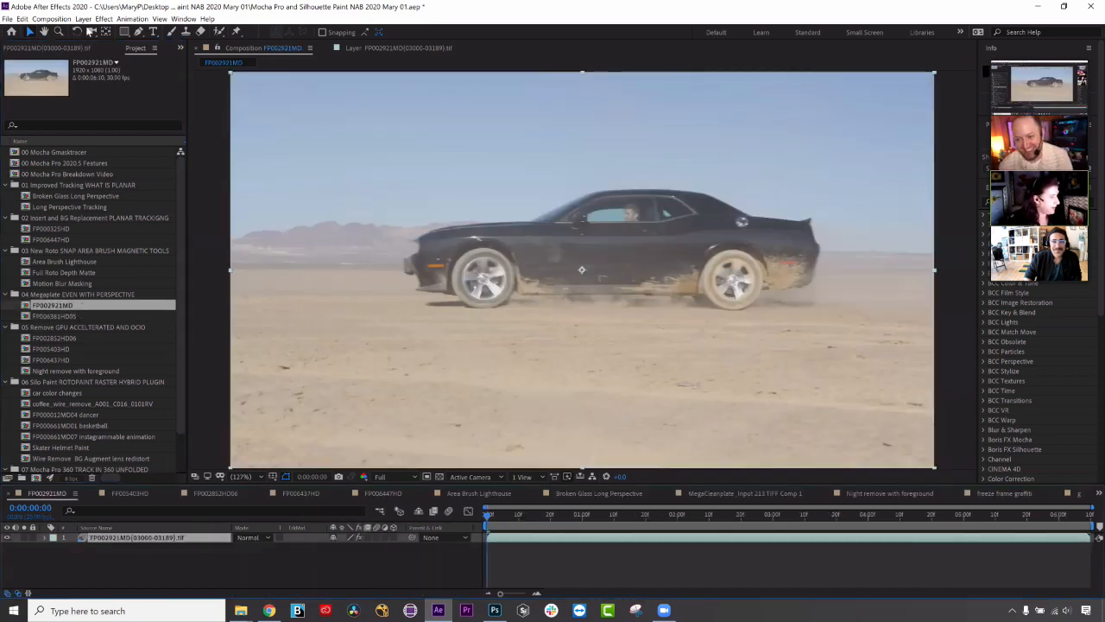
click(71, 49)
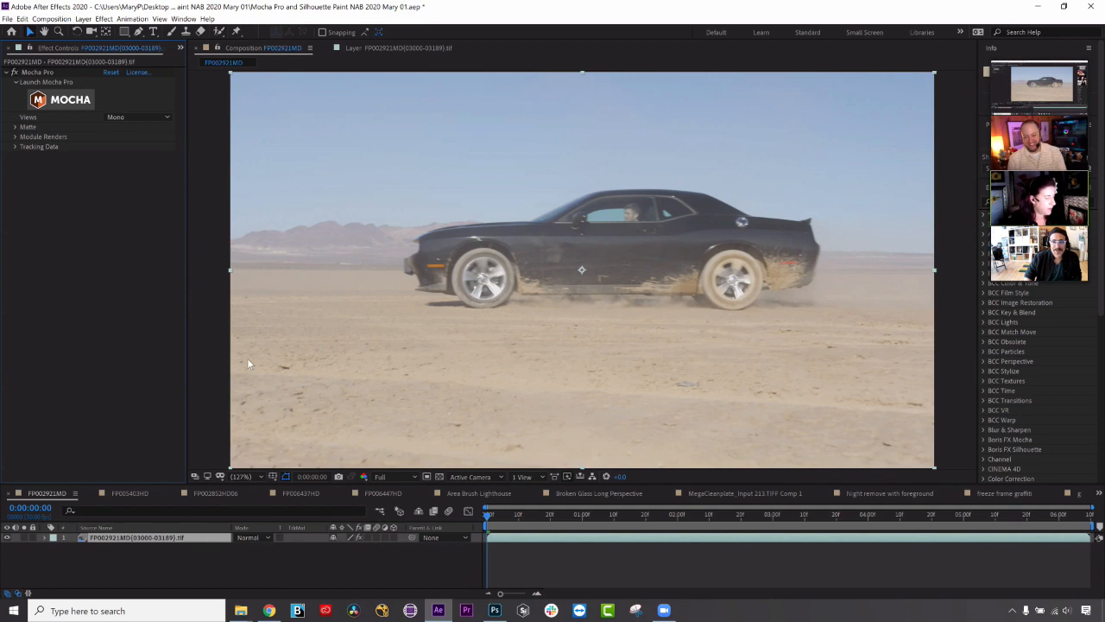
Launch Mocha Pro on the car footage layer and show the bg layer's Mega Plates settings with the viewer set to the selected layer.
click(82, 109)
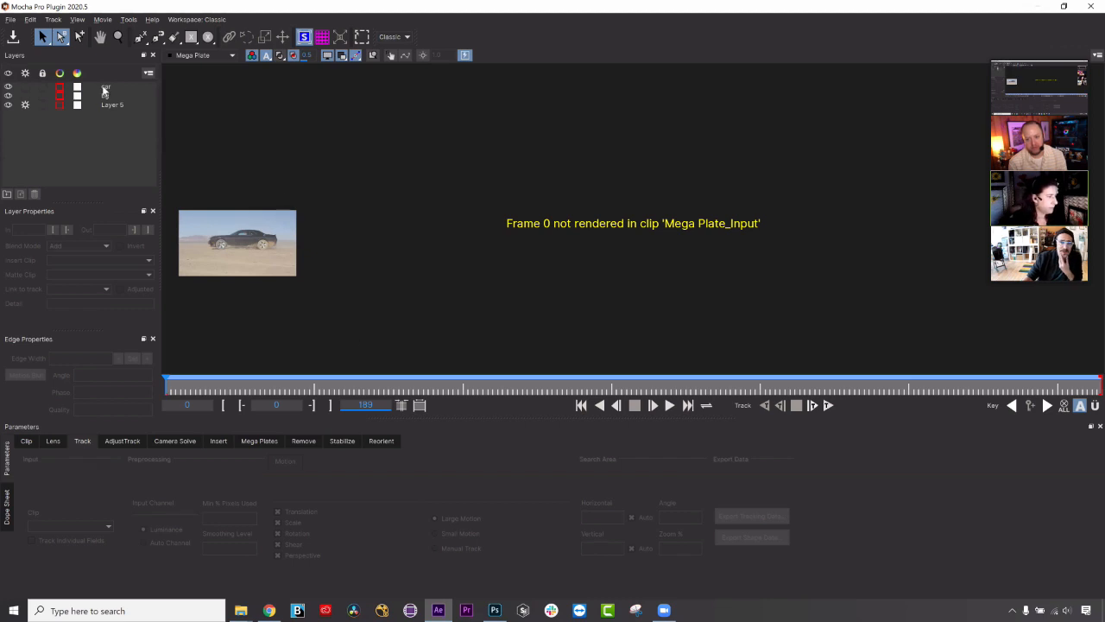
click(110, 96)
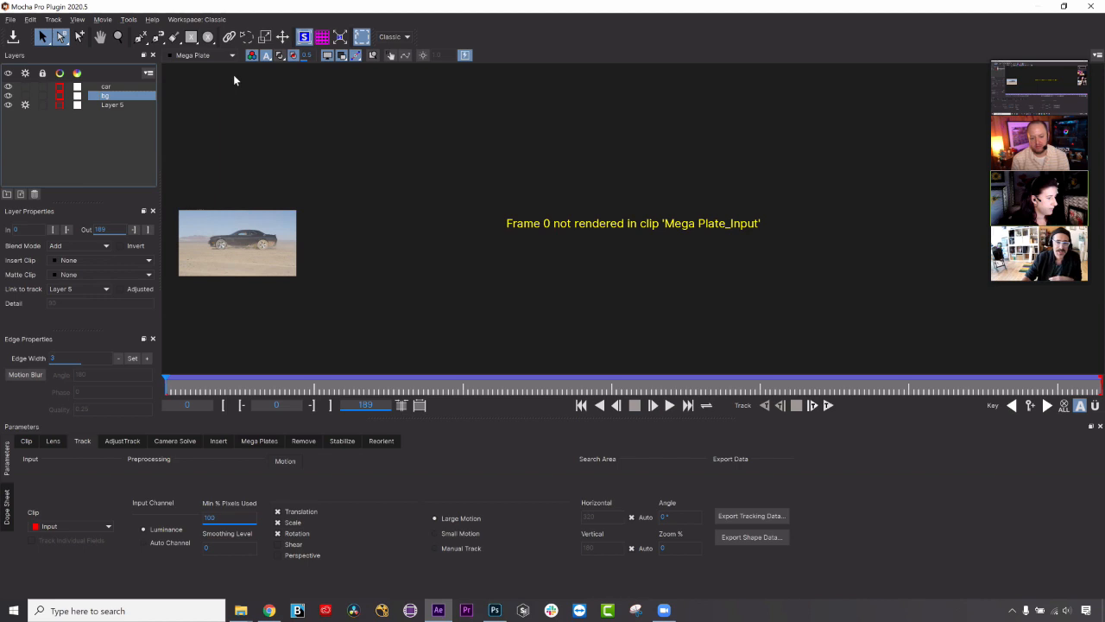
click(259, 440)
click(194, 55)
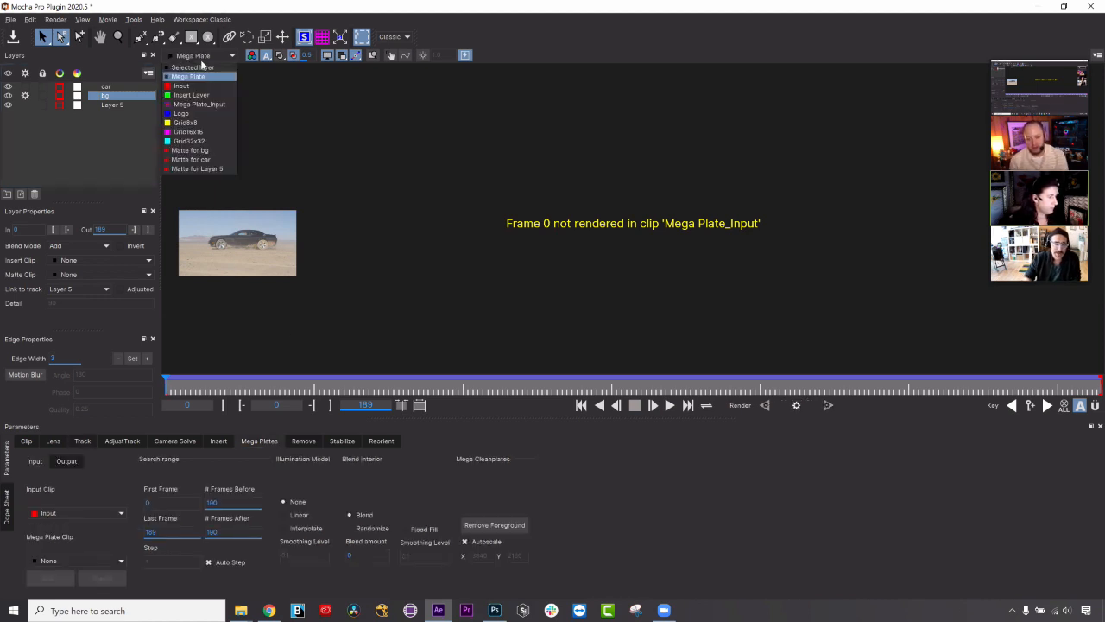
click(198, 68)
Examine the layer shapes around the frame by playing through the car shot from frame 0 to 189.
key(z)
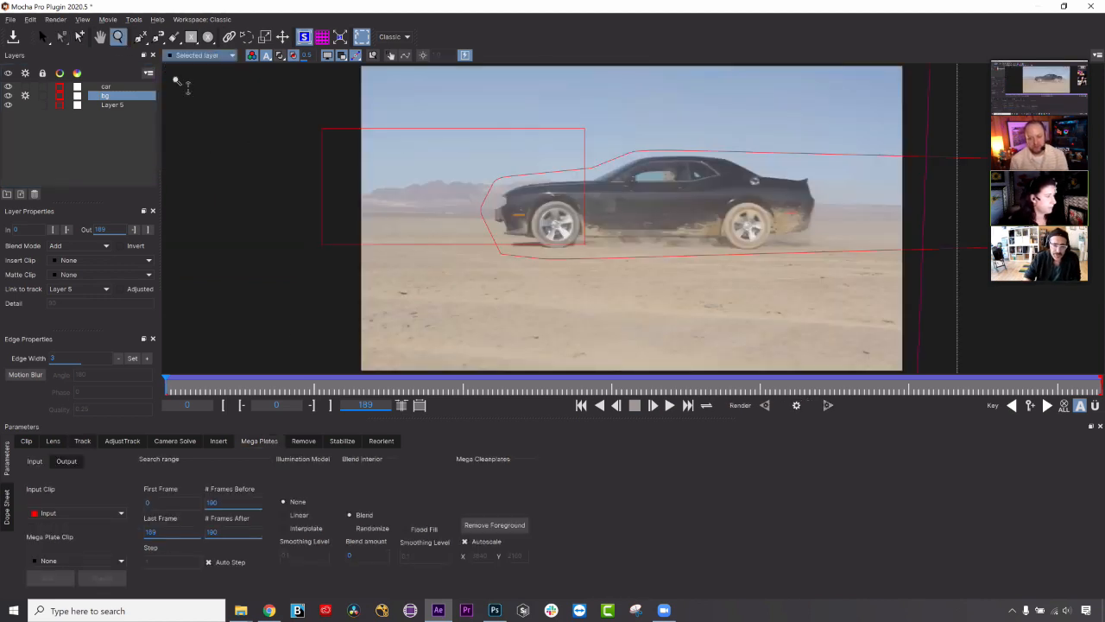
drag(489, 176, 528, 224)
key(x)
key(z)
key(x)
key(z)
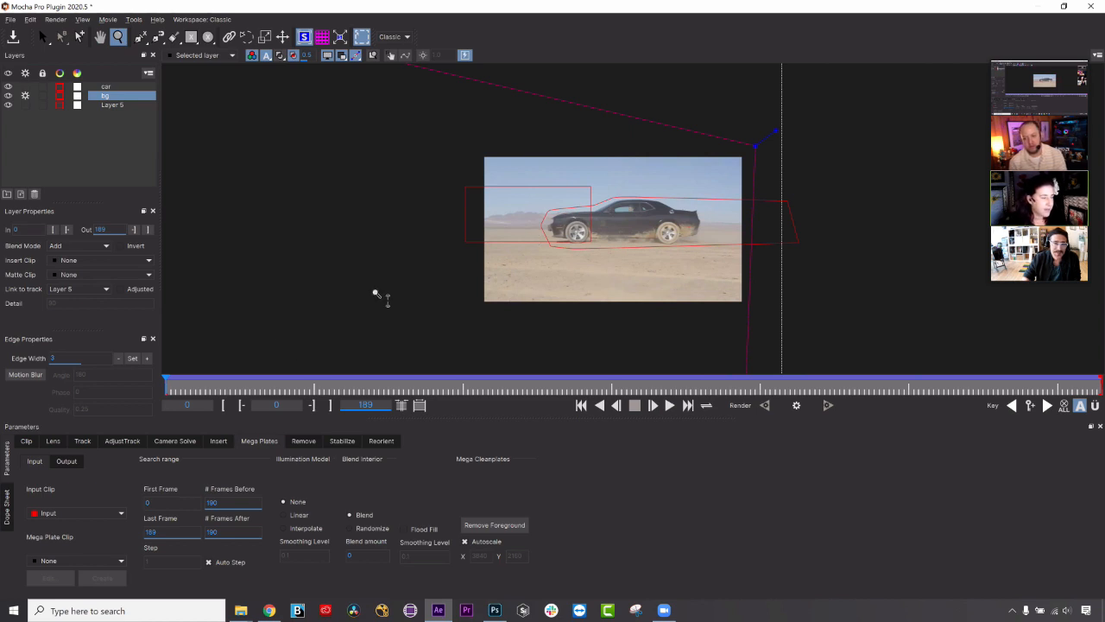
click(44, 37)
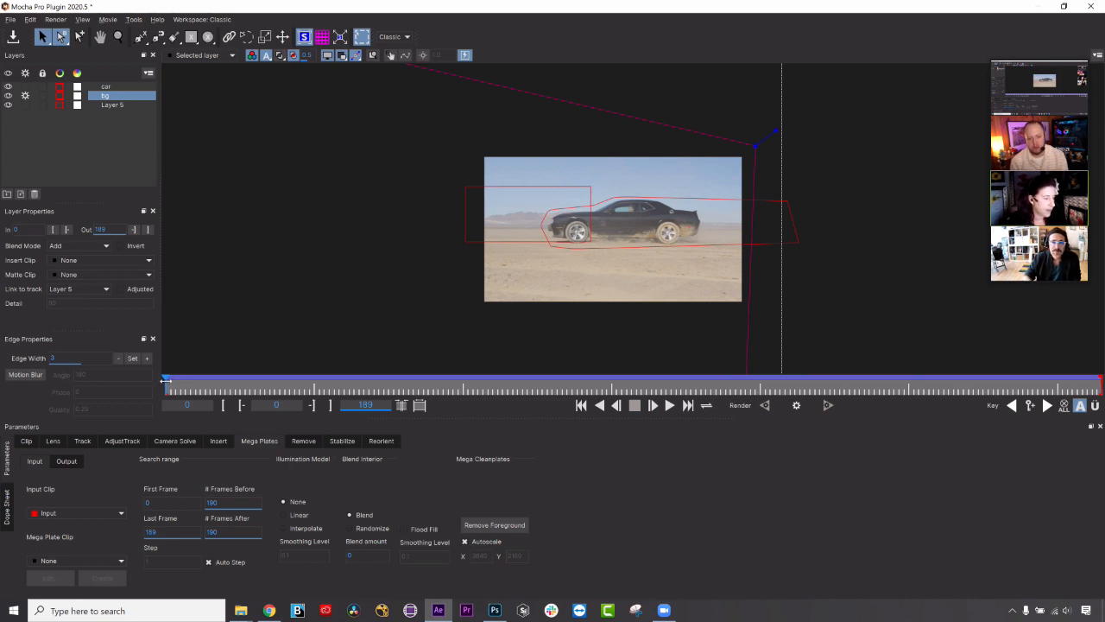
drag(176, 384, 1098, 380)
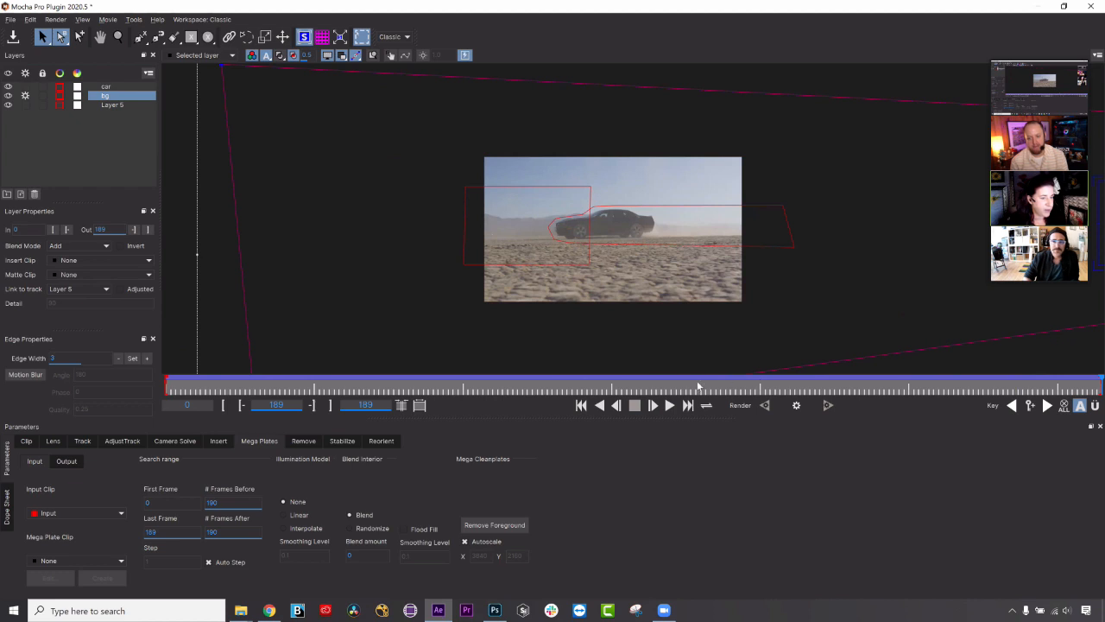
Select Layer 5 and inspect its background shape and tracked surface across the middle of the shot.
drag(631, 387, 693, 376)
click(527, 189)
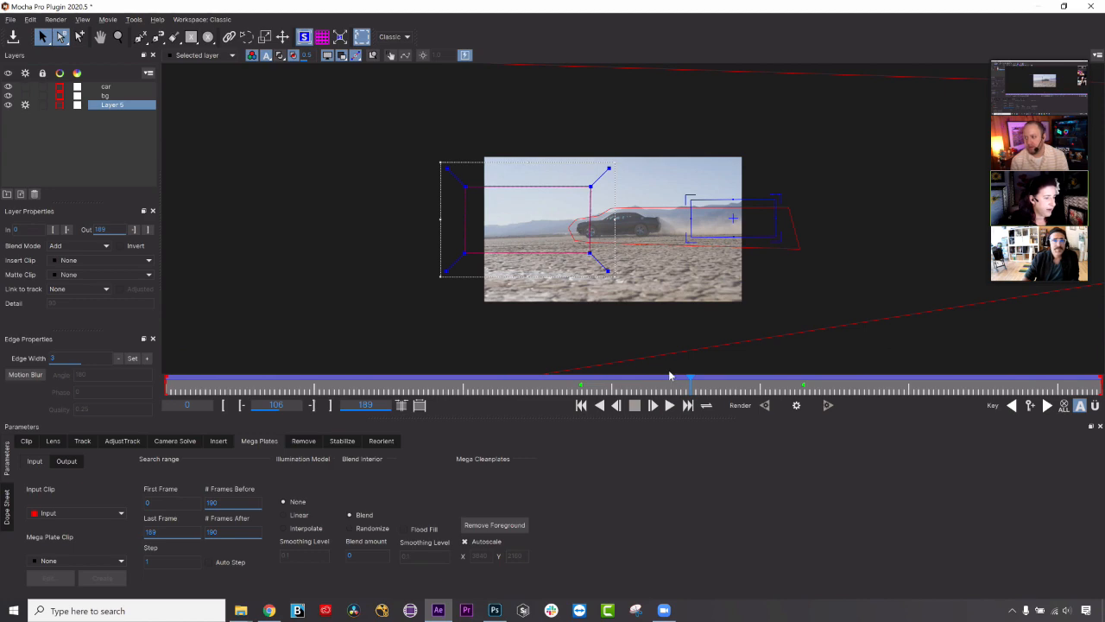
drag(689, 378, 651, 377)
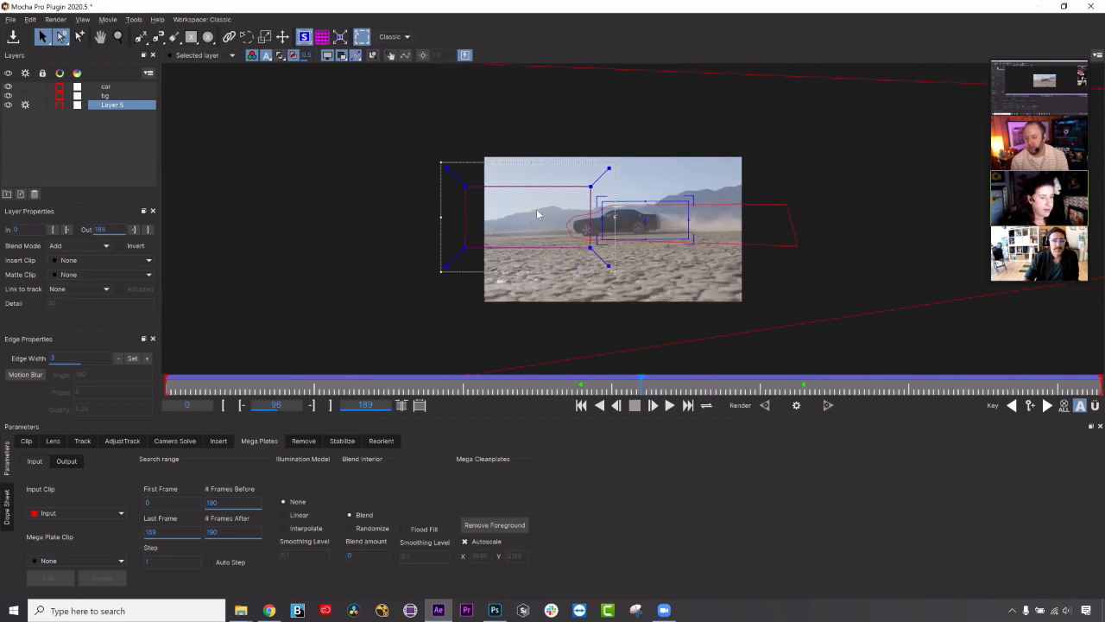
mouse_move(640, 382)
mouse_down()
mouse_move(917, 381)
mouse_move(651, 381)
mouse_up()
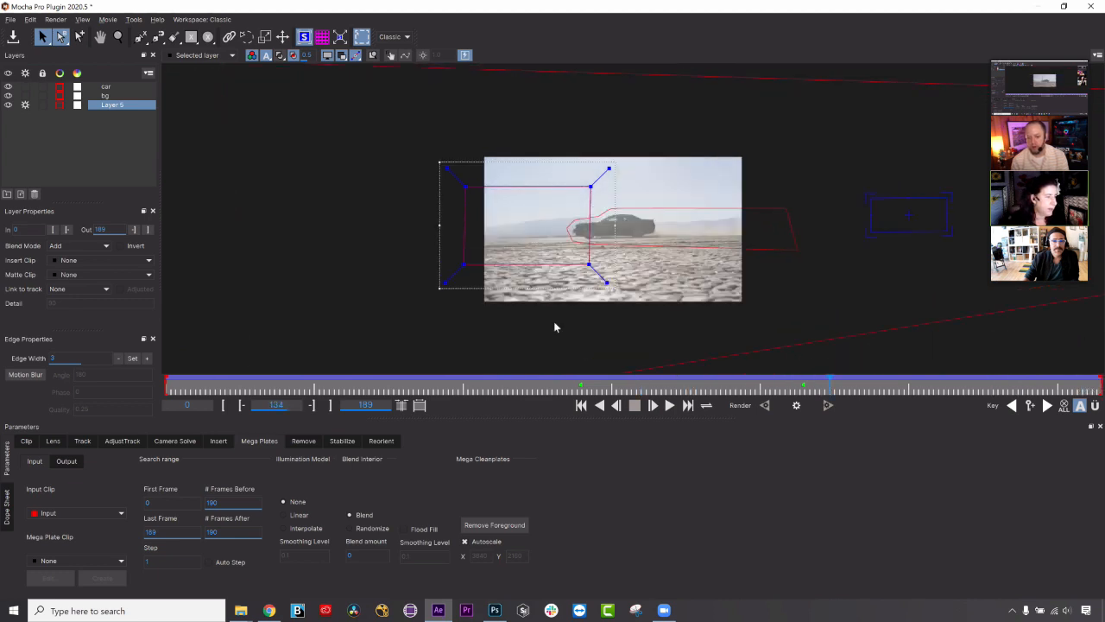
Render the bg layer's mega plate on frame 91.
click(119, 95)
click(119, 37)
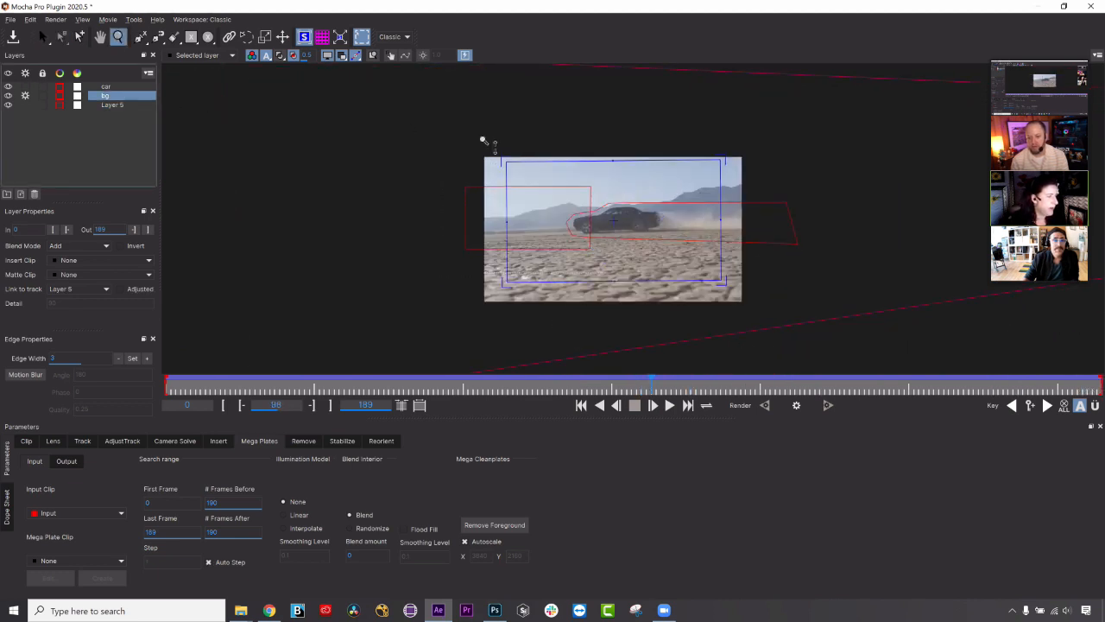
drag(484, 140, 486, 251)
drag(503, 177, 494, 224)
drag(652, 382, 487, 391)
double_click(298, 405)
text(91)
key(Return)
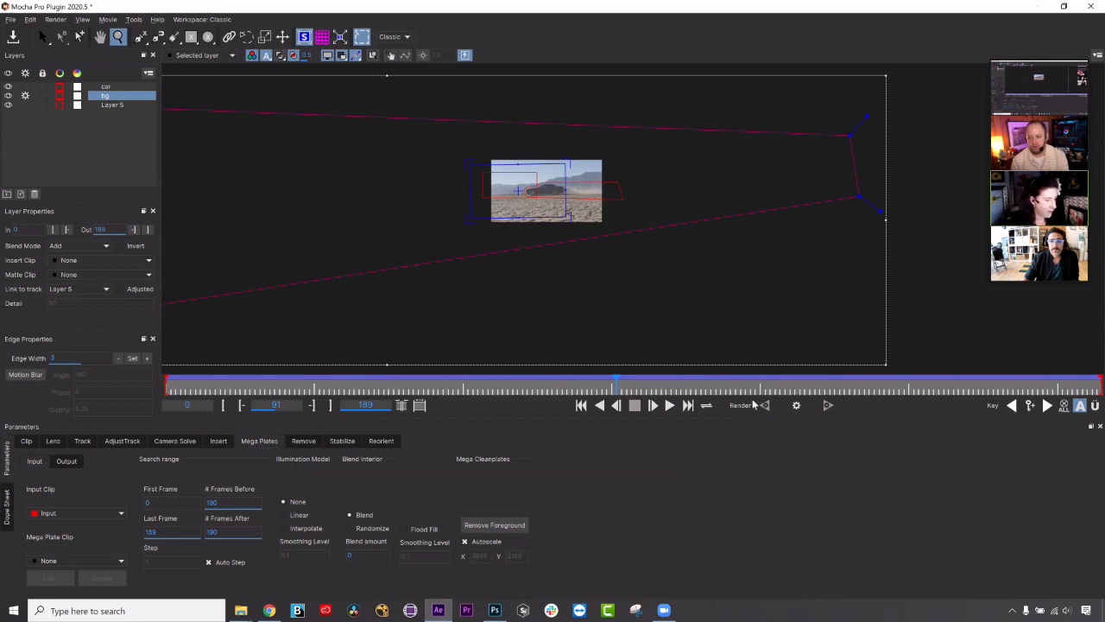
click(799, 408)
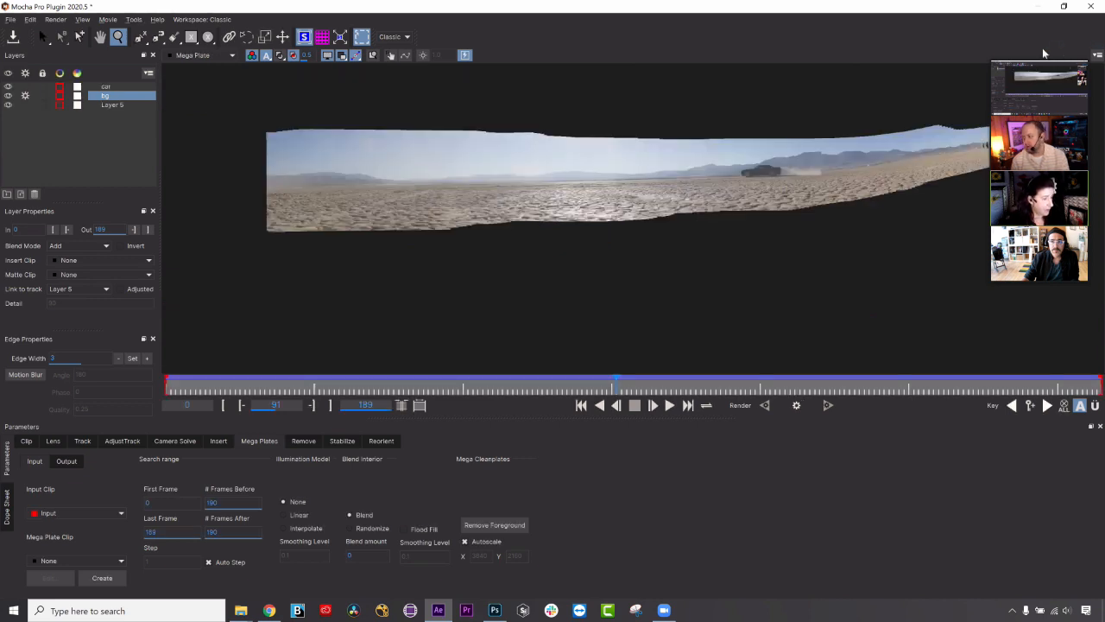
Inspect the bg mega plate and run Remove Foreground on it with the car layer.
click(100, 36)
drag(604, 227, 340, 262)
drag(537, 229, 608, 227)
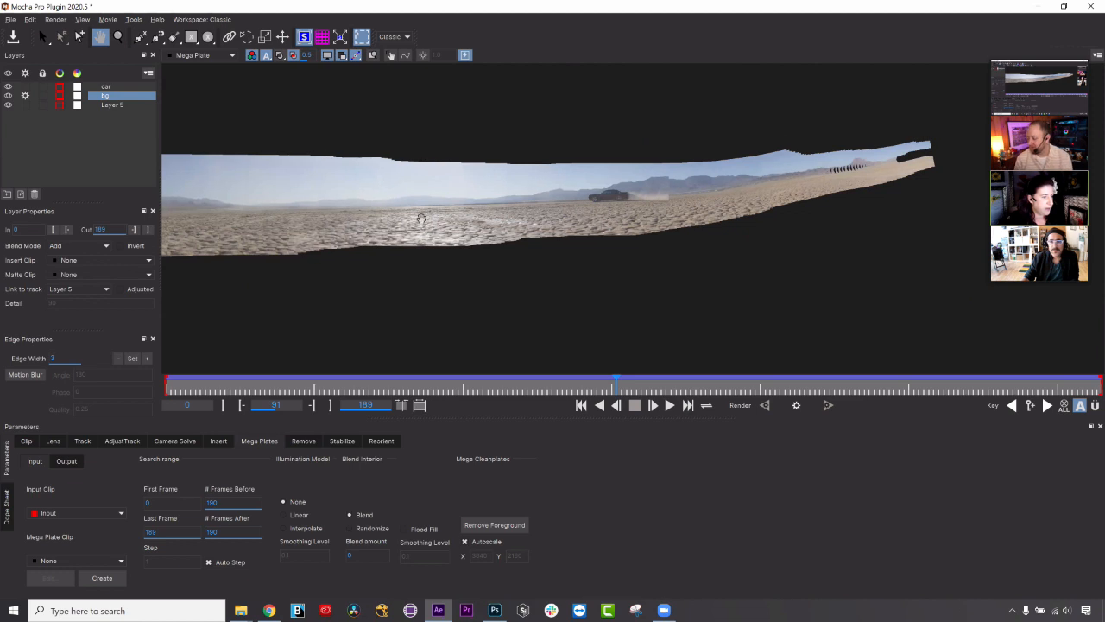
click(109, 86)
click(498, 525)
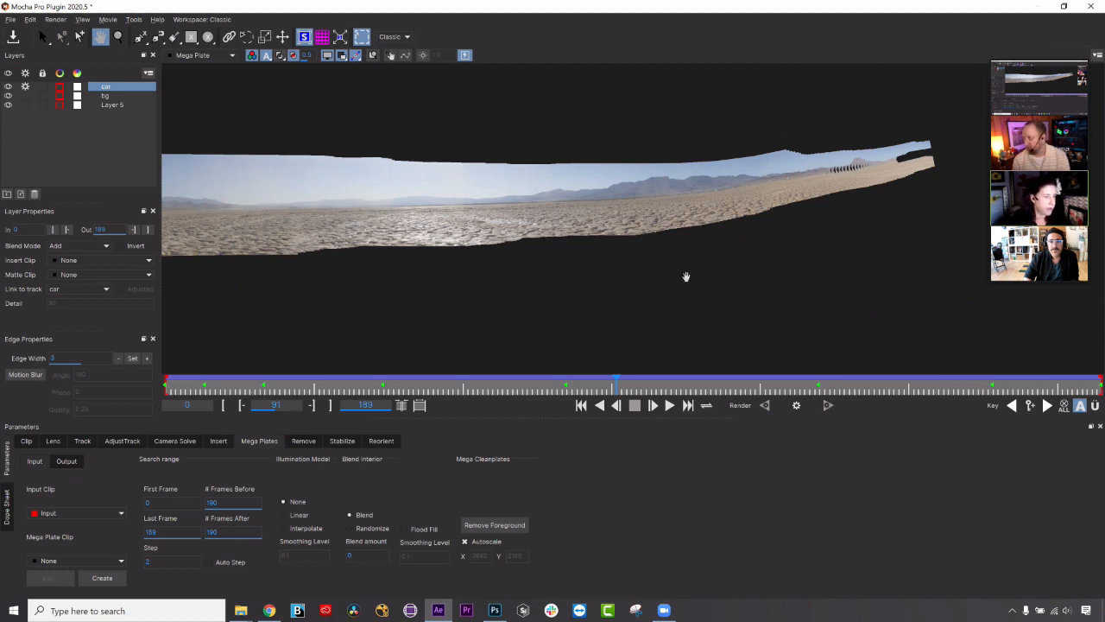
click(10, 19)
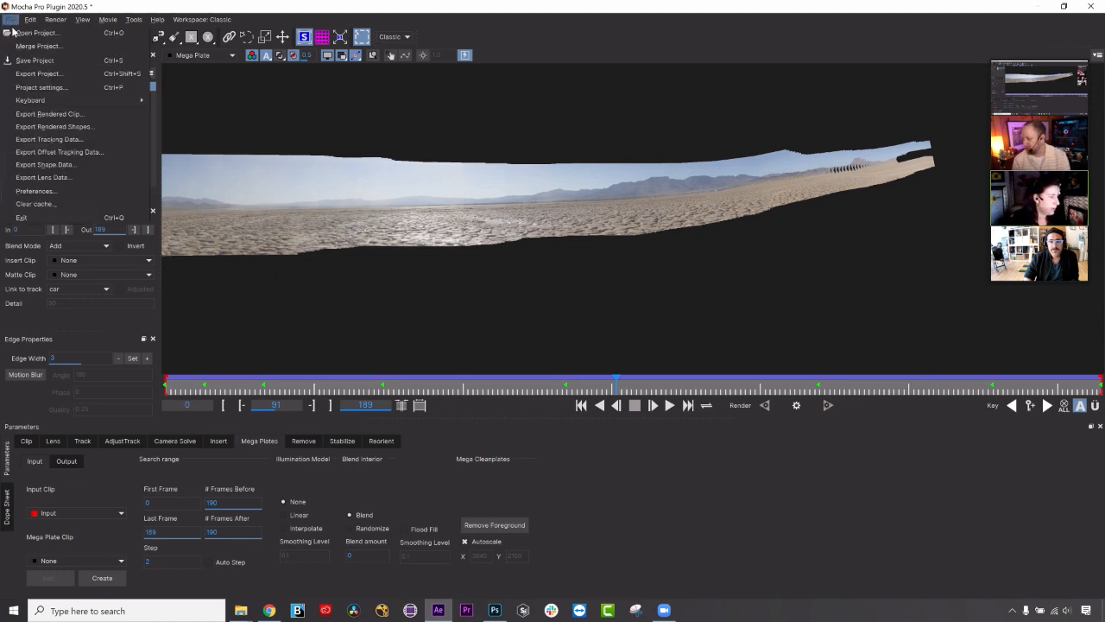
click(52, 203)
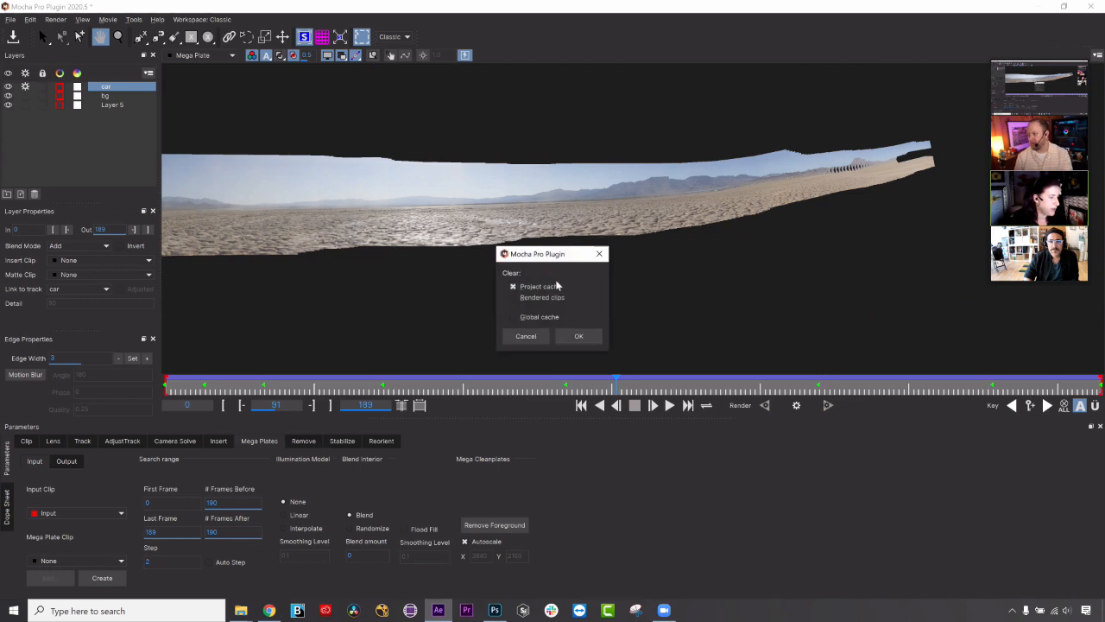
drag(549, 256, 516, 112)
click(479, 151)
click(479, 170)
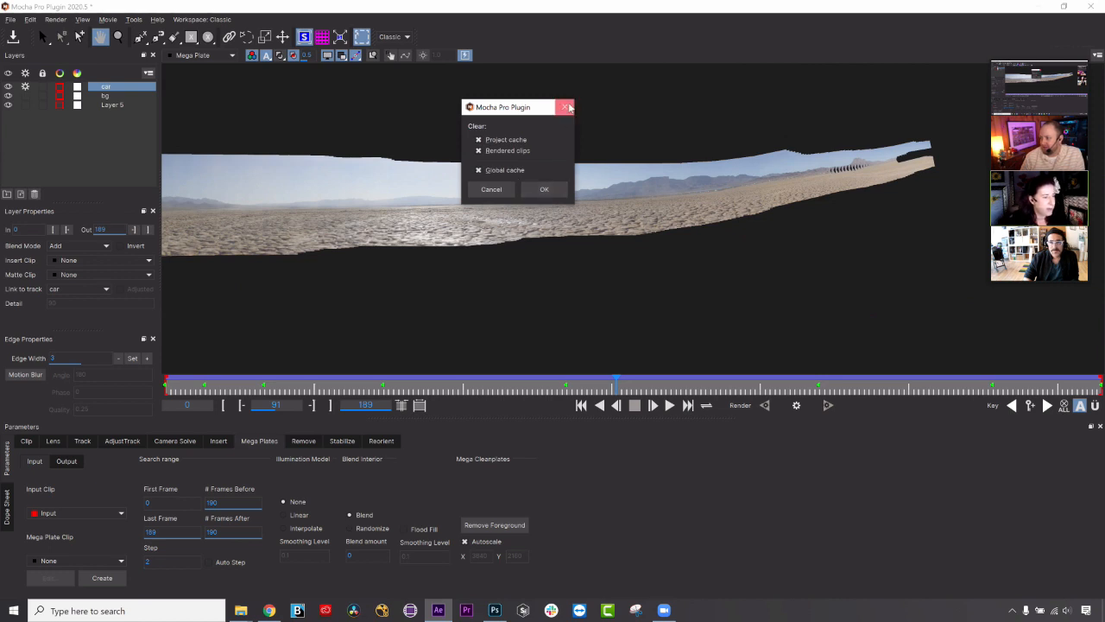
click(564, 107)
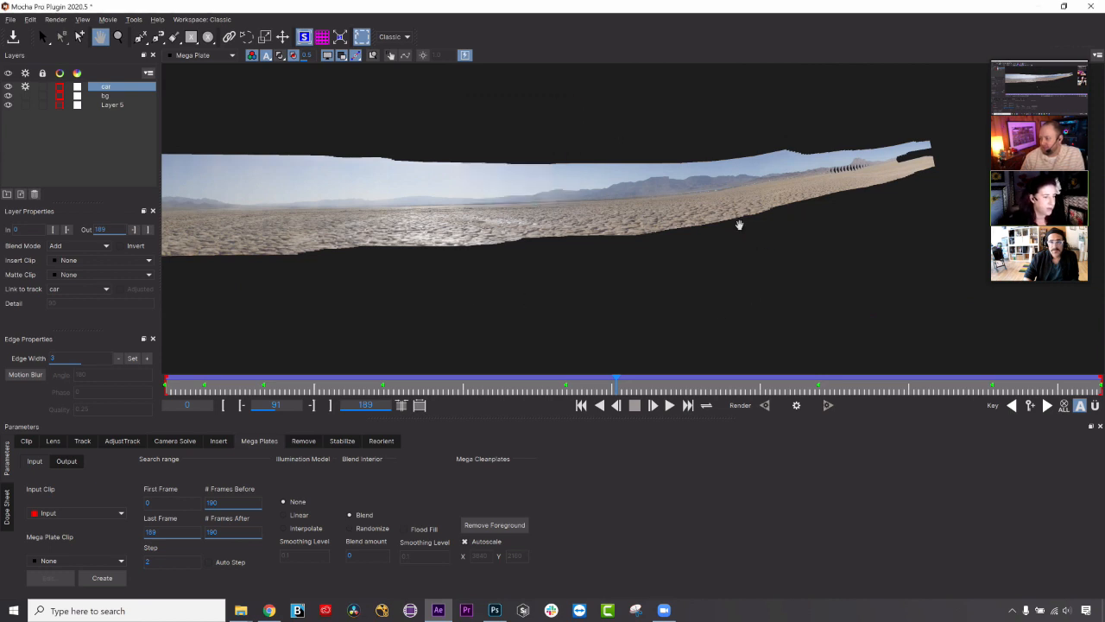
Examine the cleaned mega plate along its full length, including the areas where the car was removed.
drag(632, 269, 829, 312)
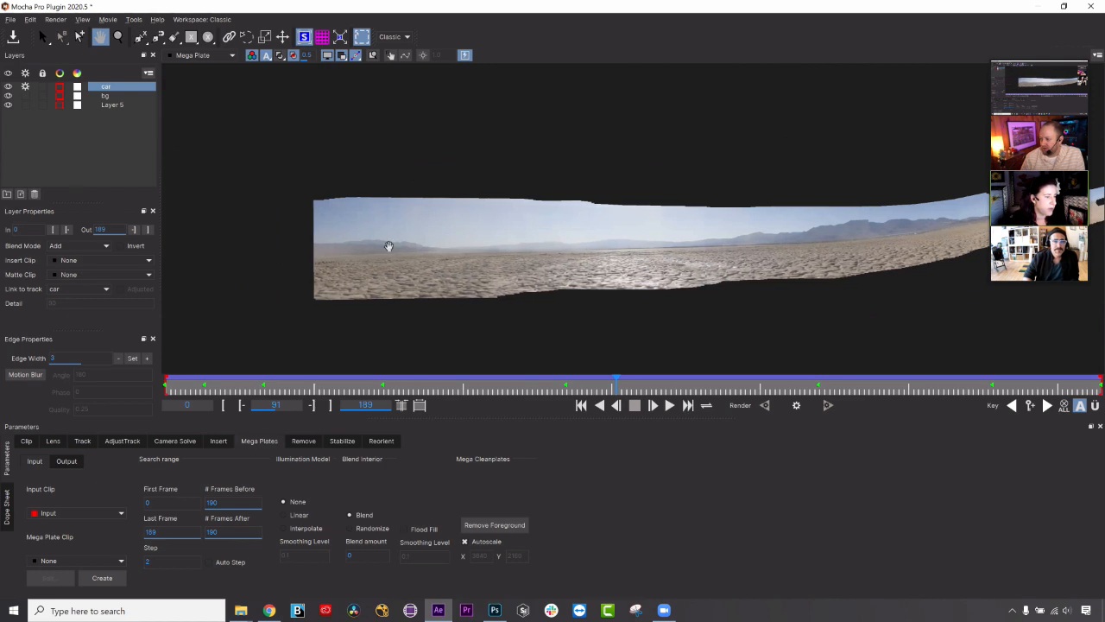
drag(668, 266, 422, 240)
drag(596, 226, 425, 242)
drag(613, 218, 563, 219)
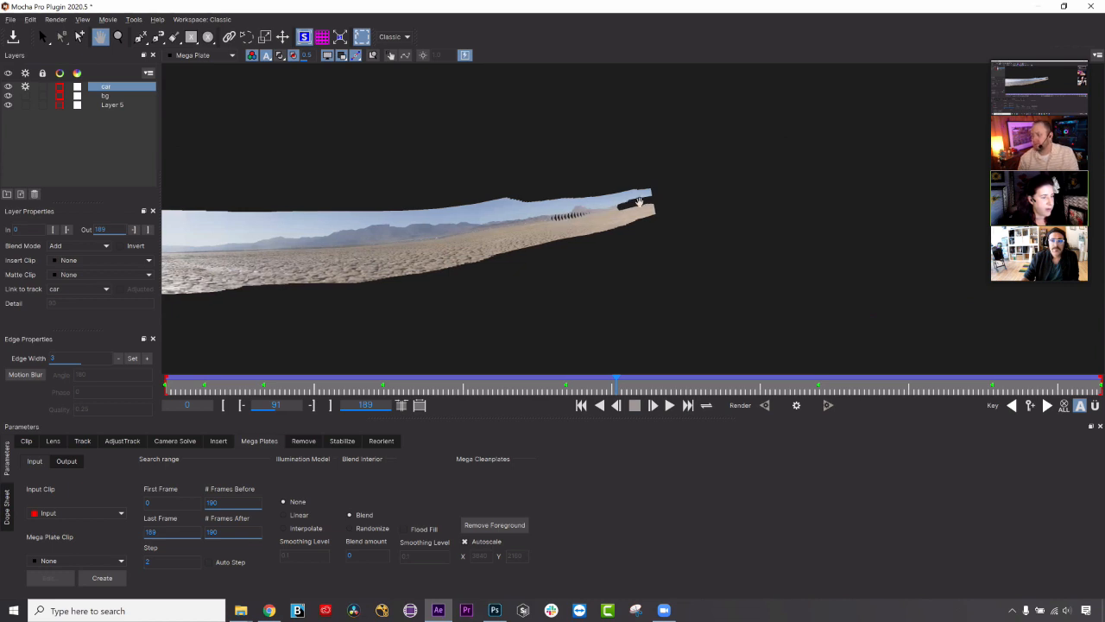
drag(466, 236, 620, 223)
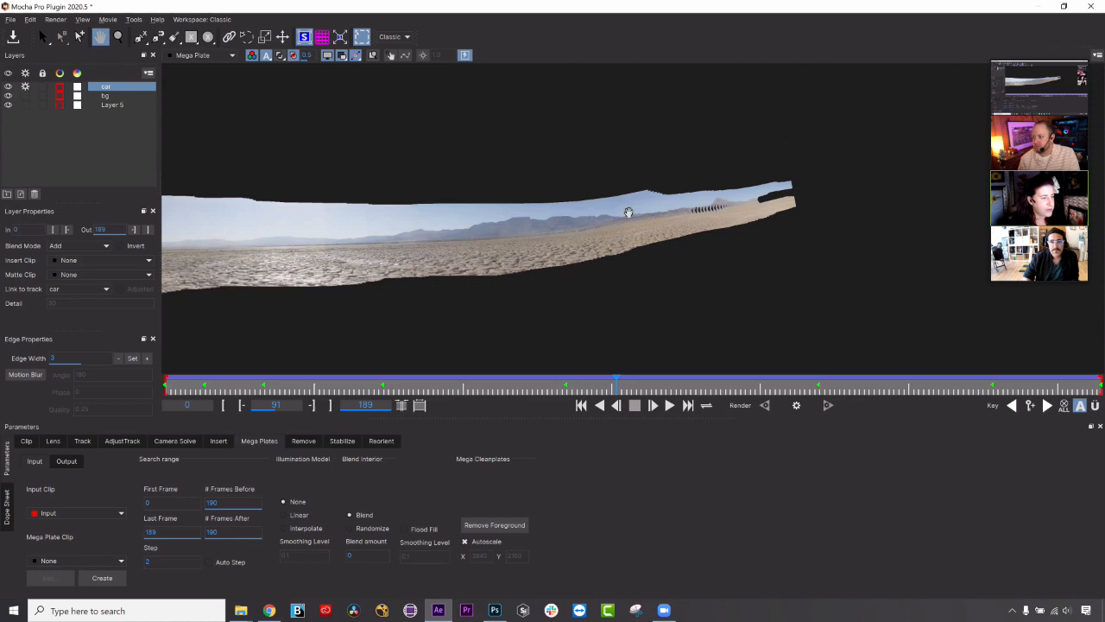
drag(592, 227, 567, 212)
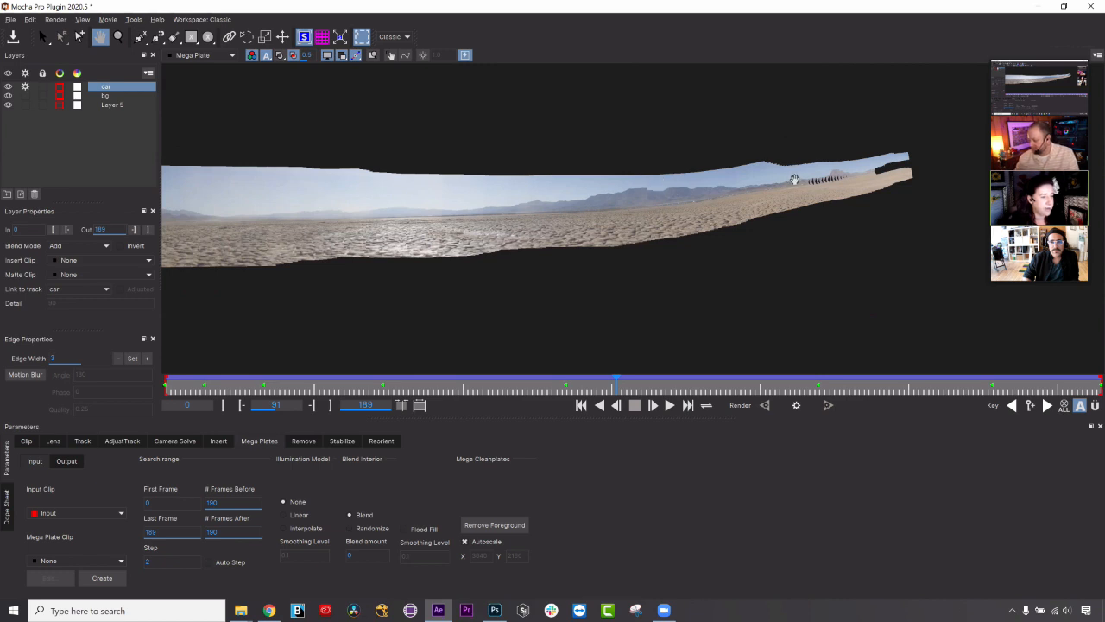
drag(776, 214, 719, 223)
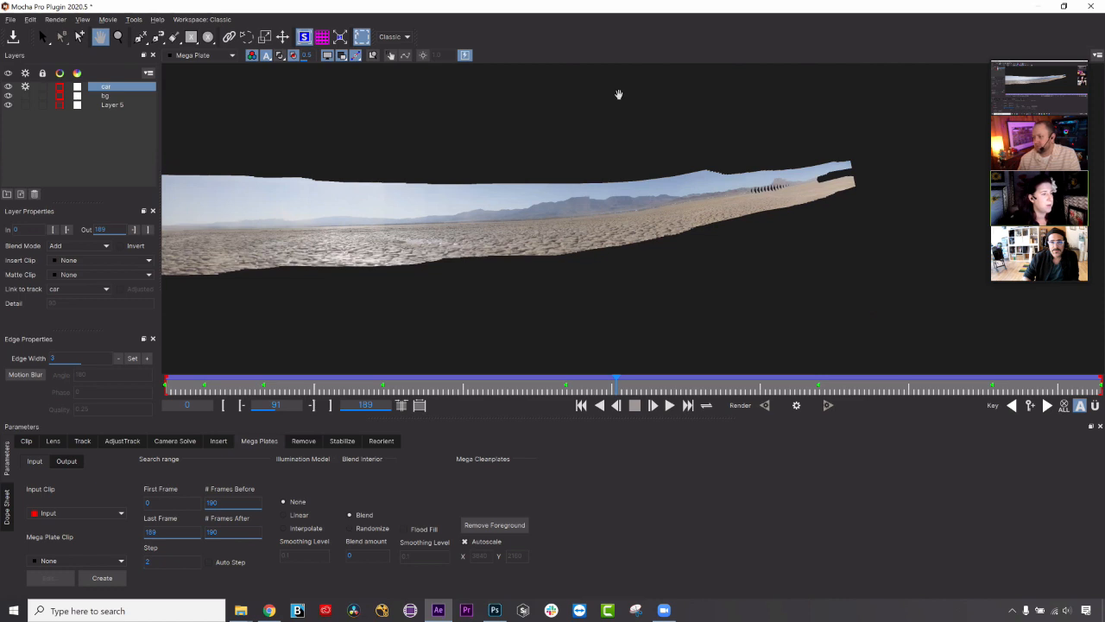
drag(362, 194, 518, 208)
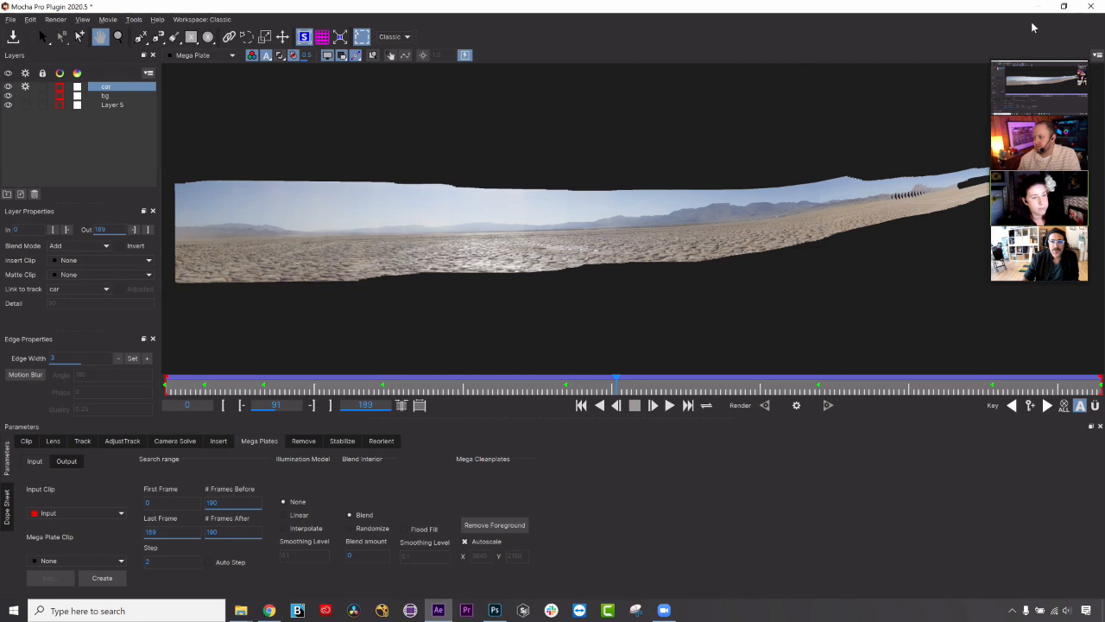
Close Mocha Pro without saving the project changes to return to After Effects.
click(1090, 9)
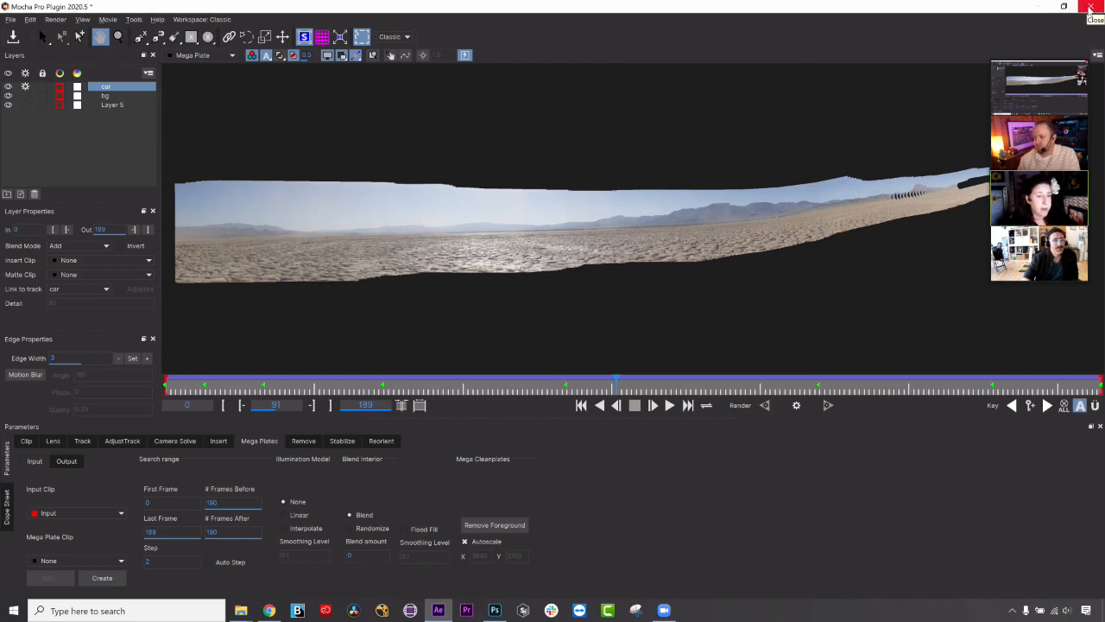
click(1091, 7)
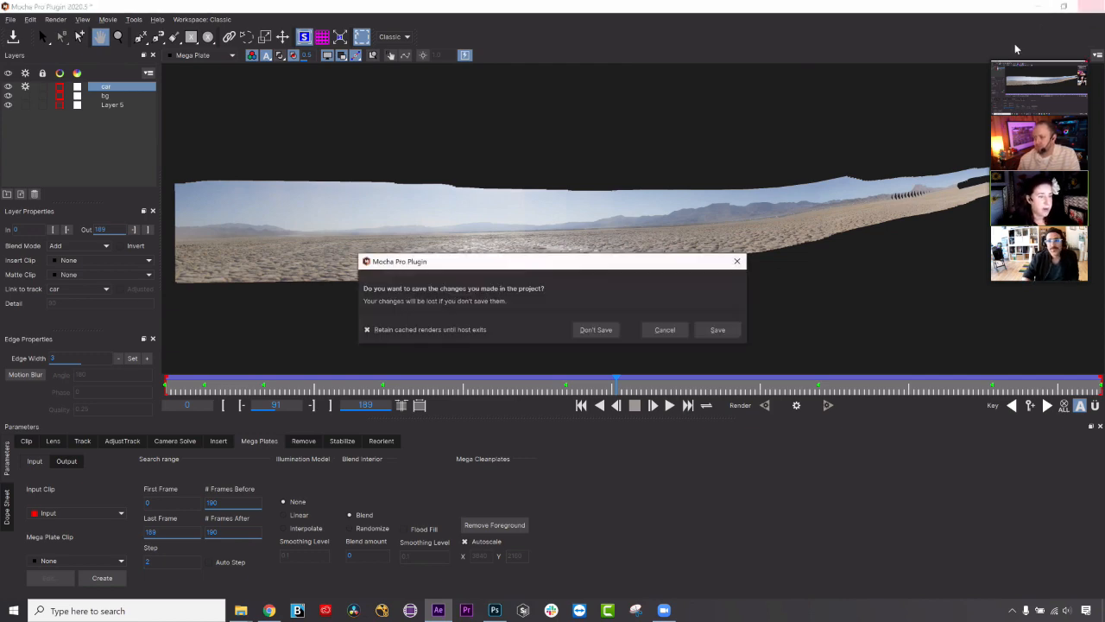
click(599, 337)
Open the FP005403HD composition from the 05 Remove GPU ACCELTERATED AND OCIO project folder.
click(181, 48)
click(195, 77)
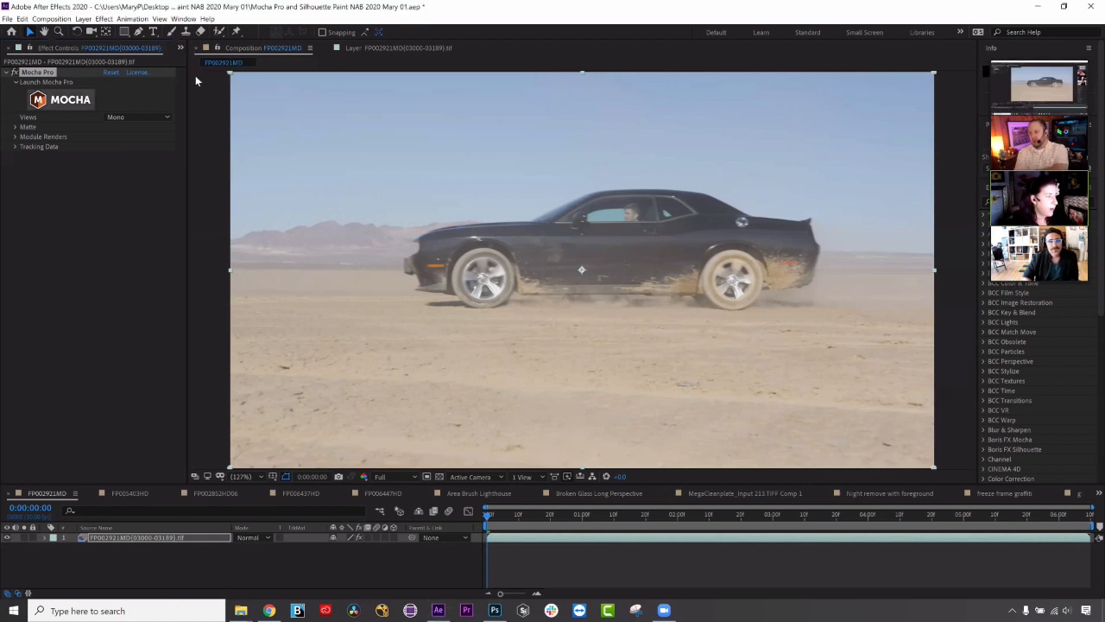
scroll(176, 376, down, 2)
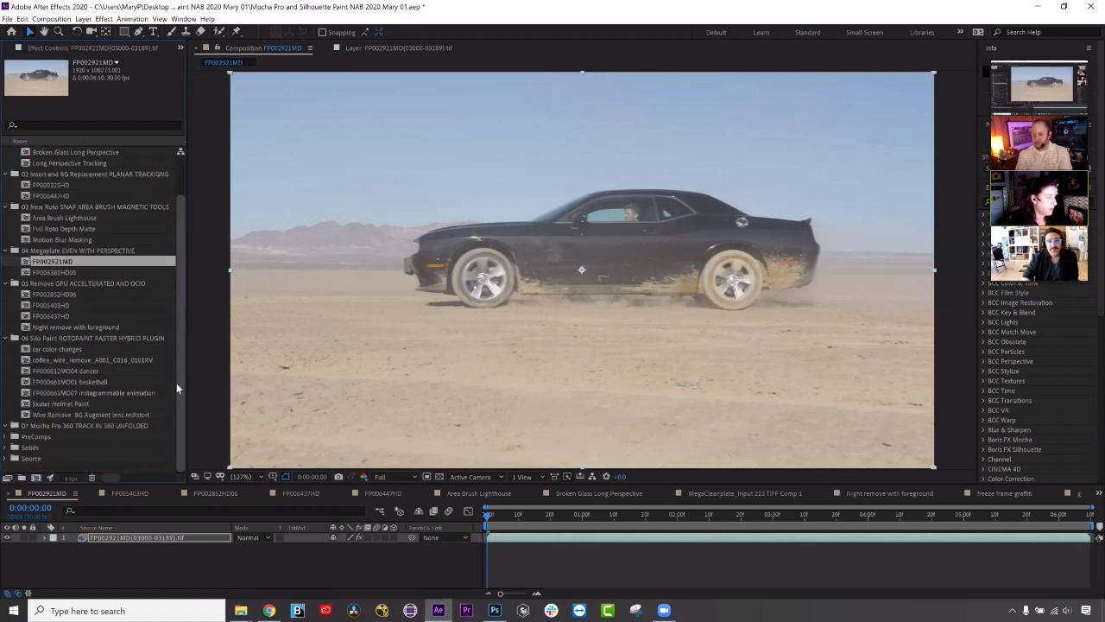
click(46, 295)
click(47, 306)
click(50, 316)
click(50, 307)
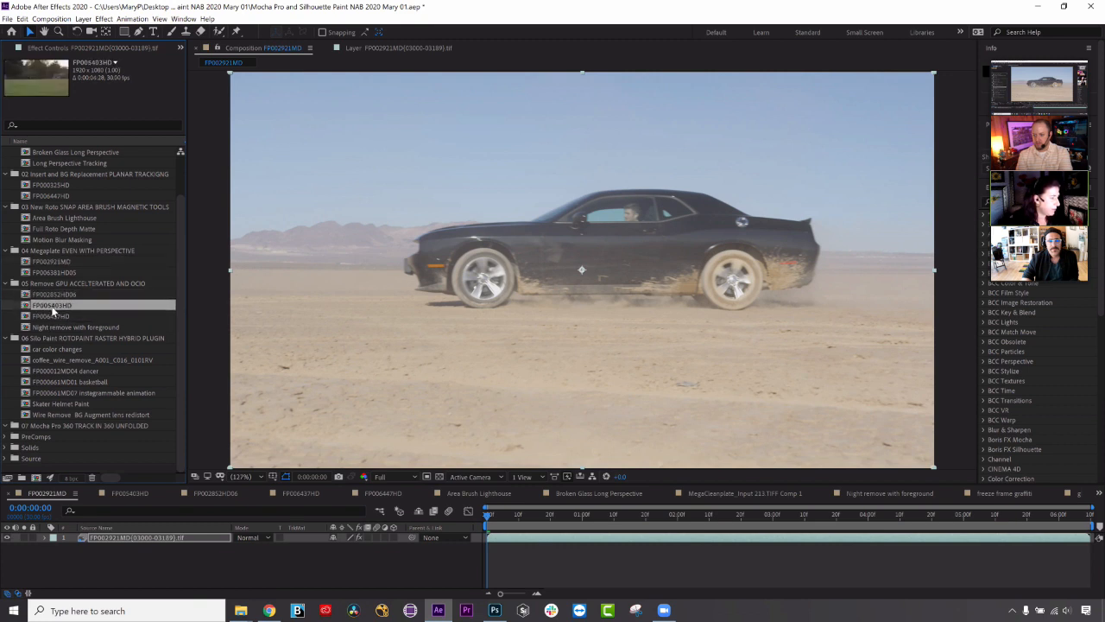
double_click(50, 306)
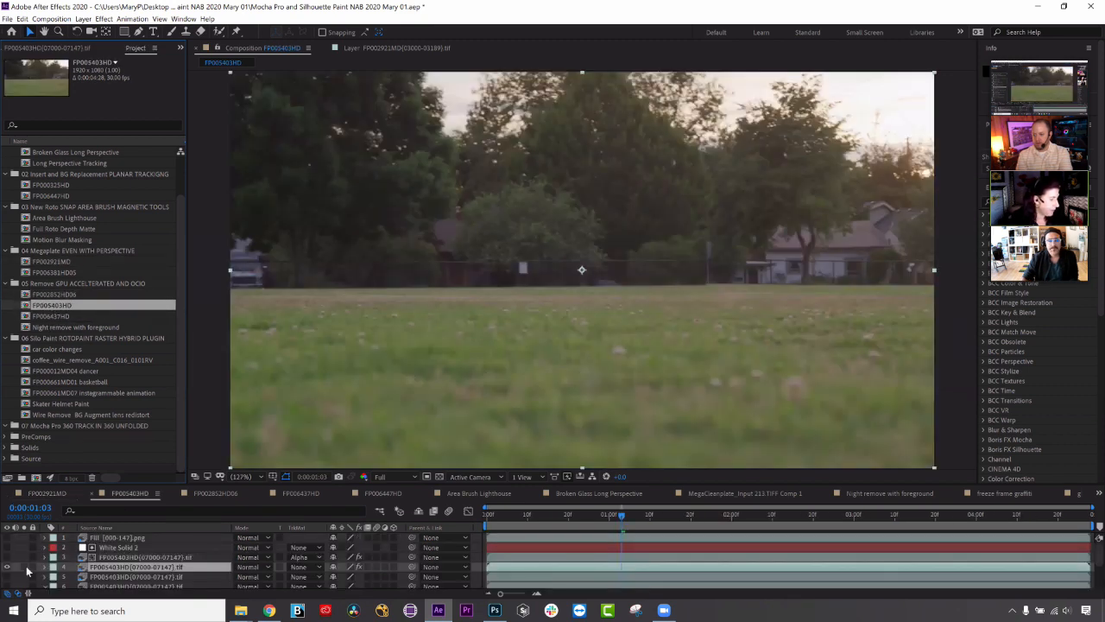
Turn off the Mocha Pro effect on the visible FP005403HD footage layer and preview the original dog shot from its first frame.
click(82, 49)
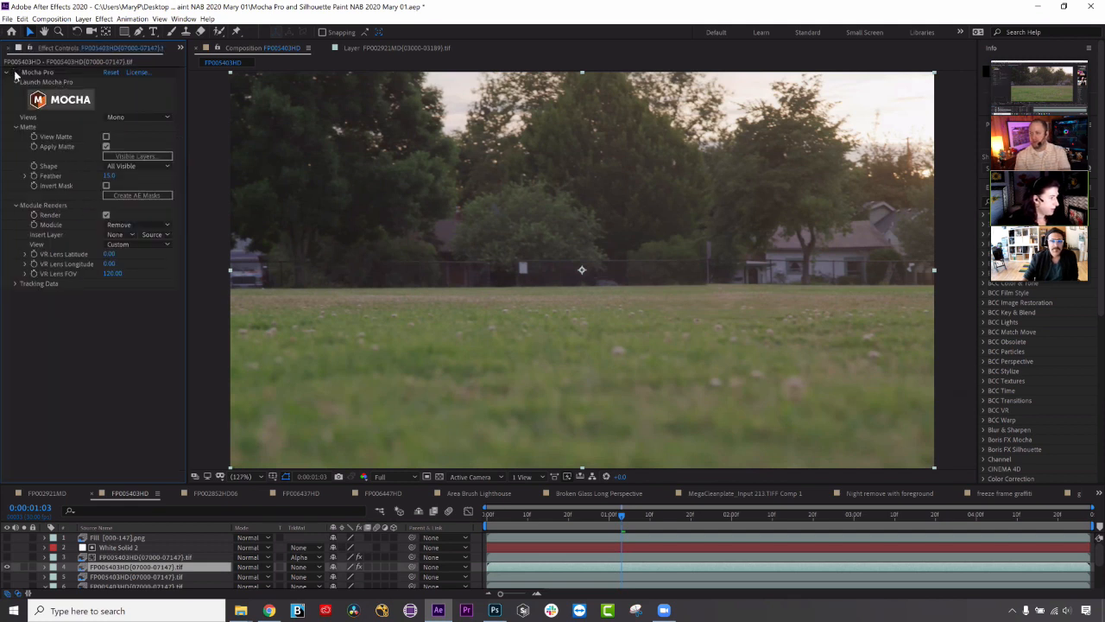
click(16, 72)
key(Home)
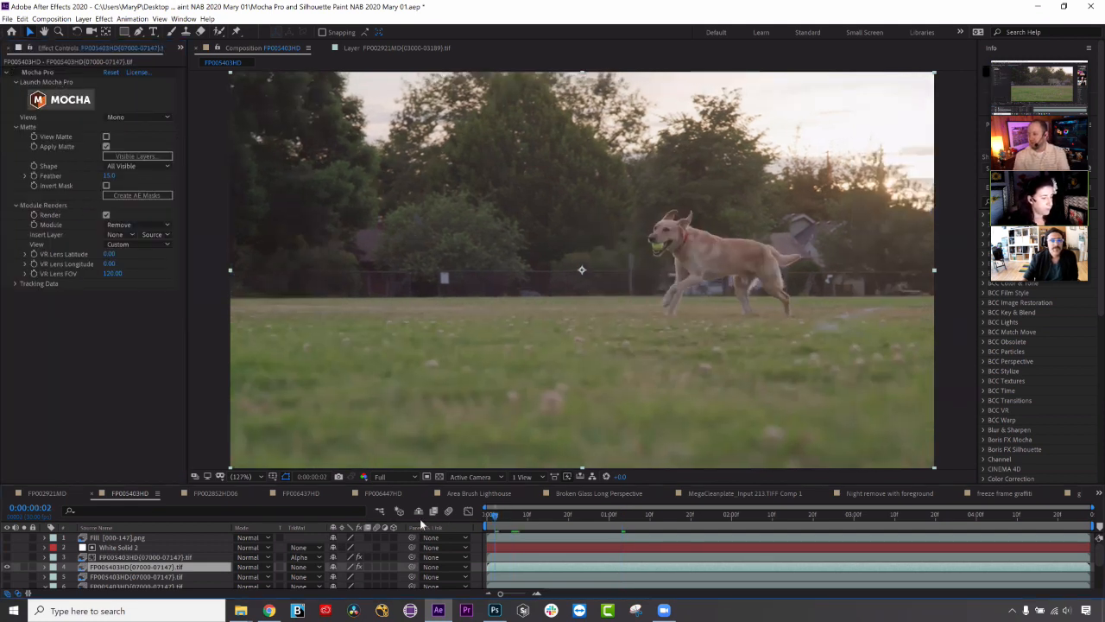
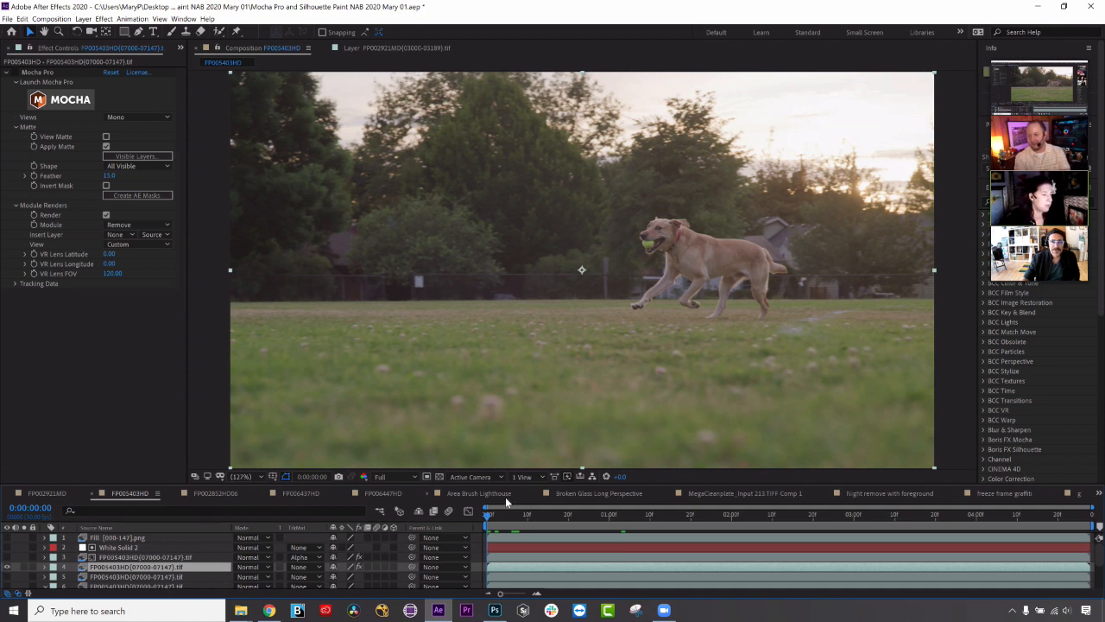
key(space)
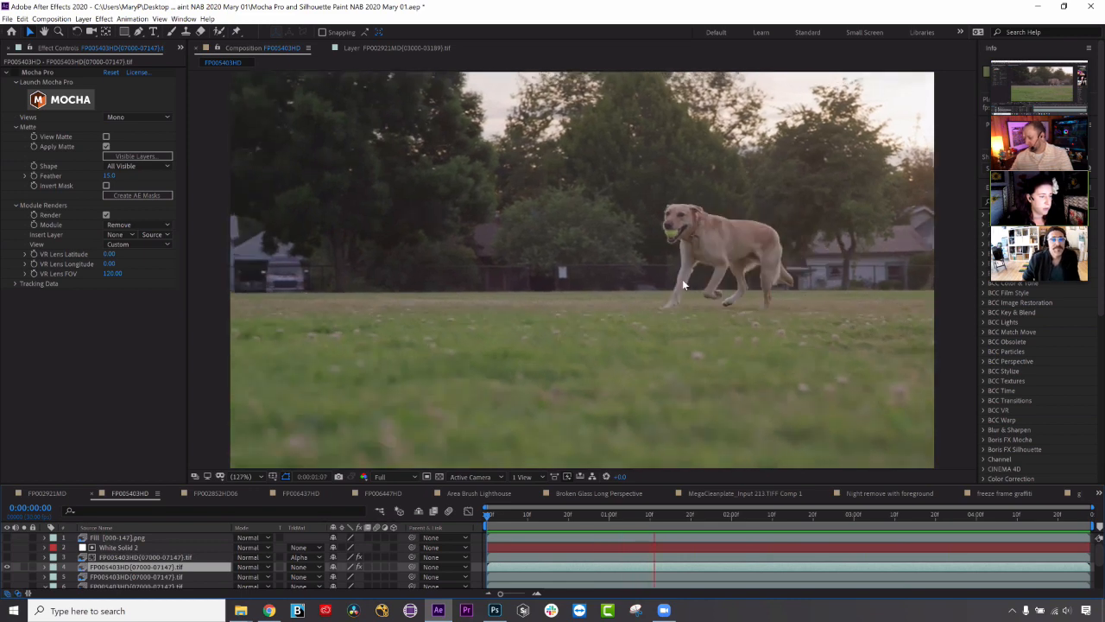
Preview the dog shot from its first frame with the Fill [000-147].png layer shown, hide that layer again and return to the start.
key(space)
drag(505, 514, 453, 511)
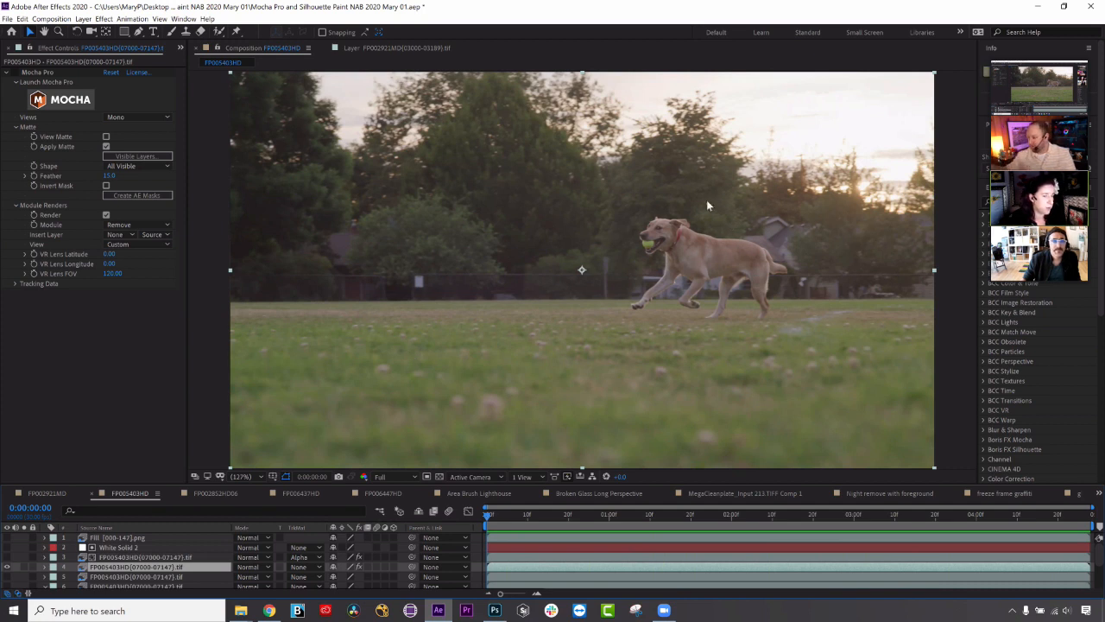
click(117, 537)
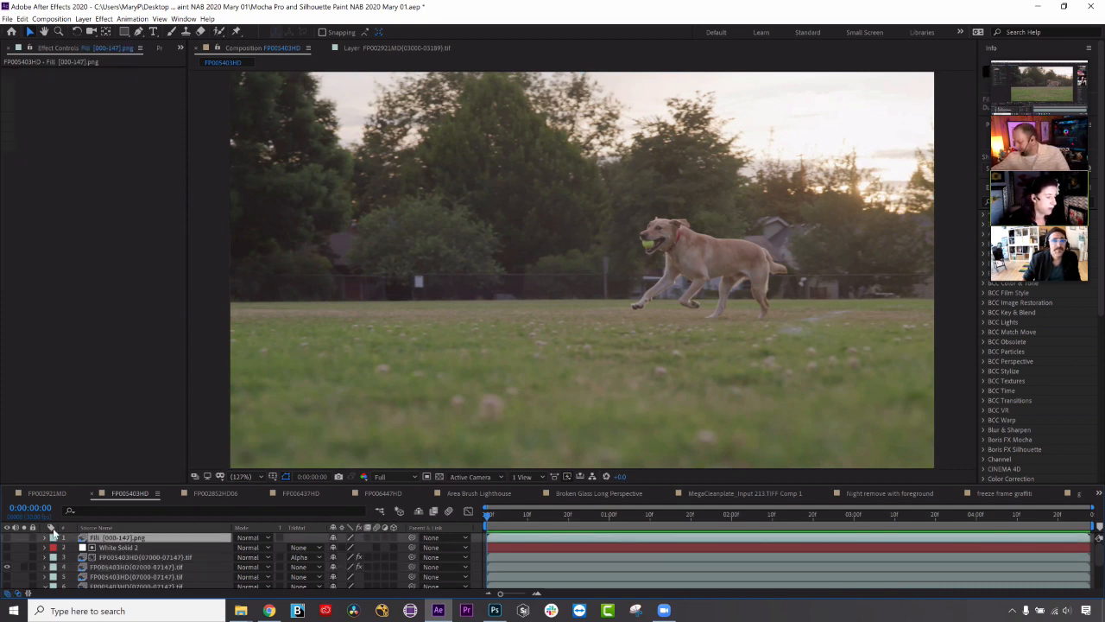
click(6, 537)
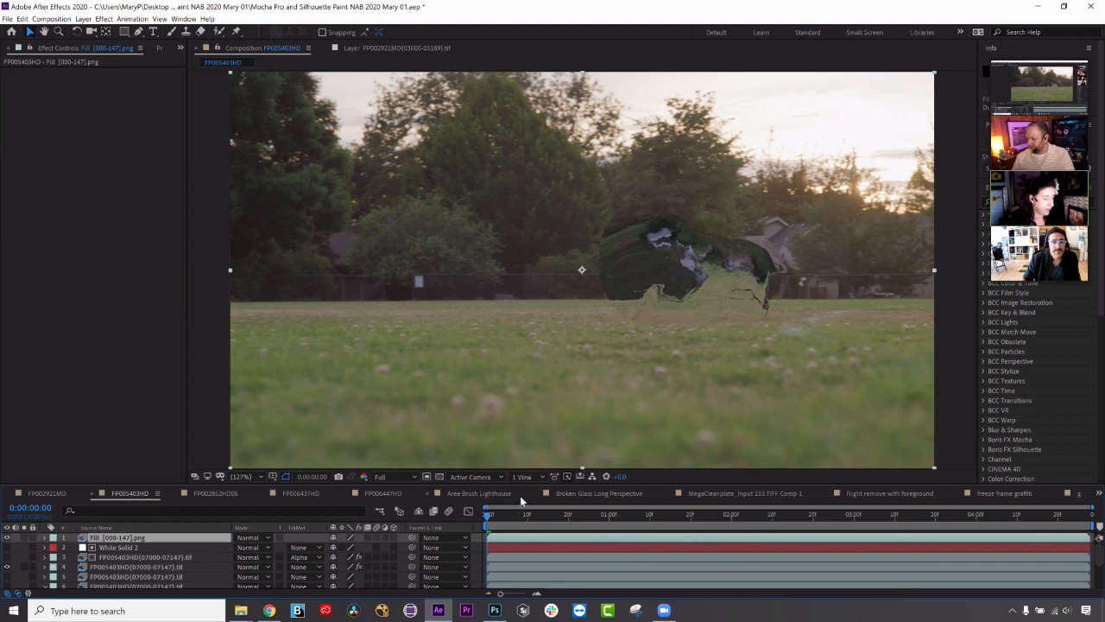
key(space)
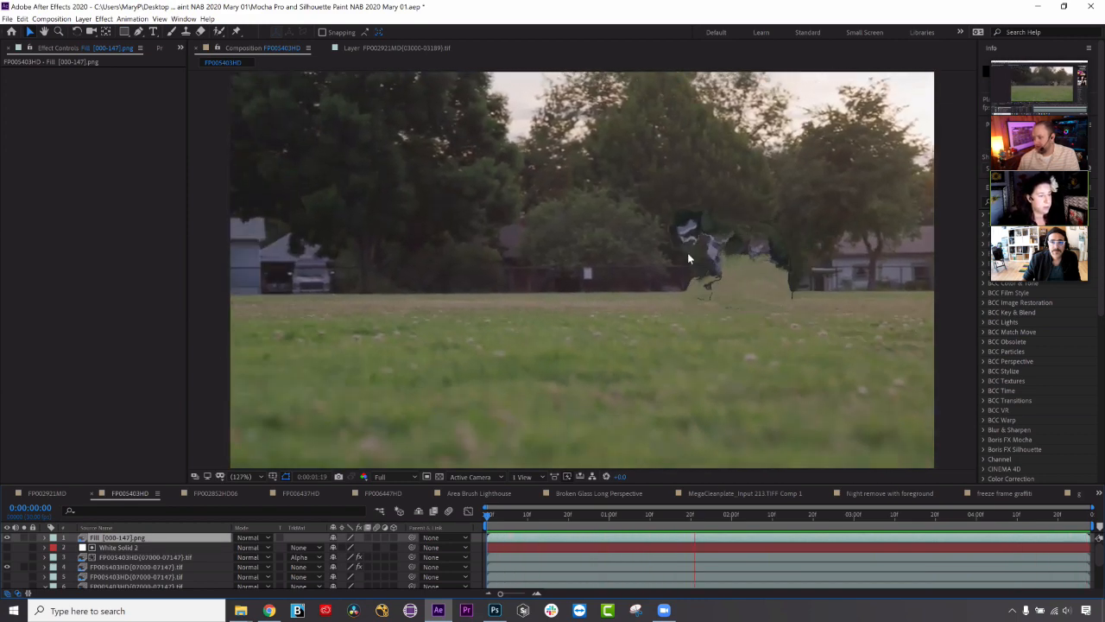
key(space)
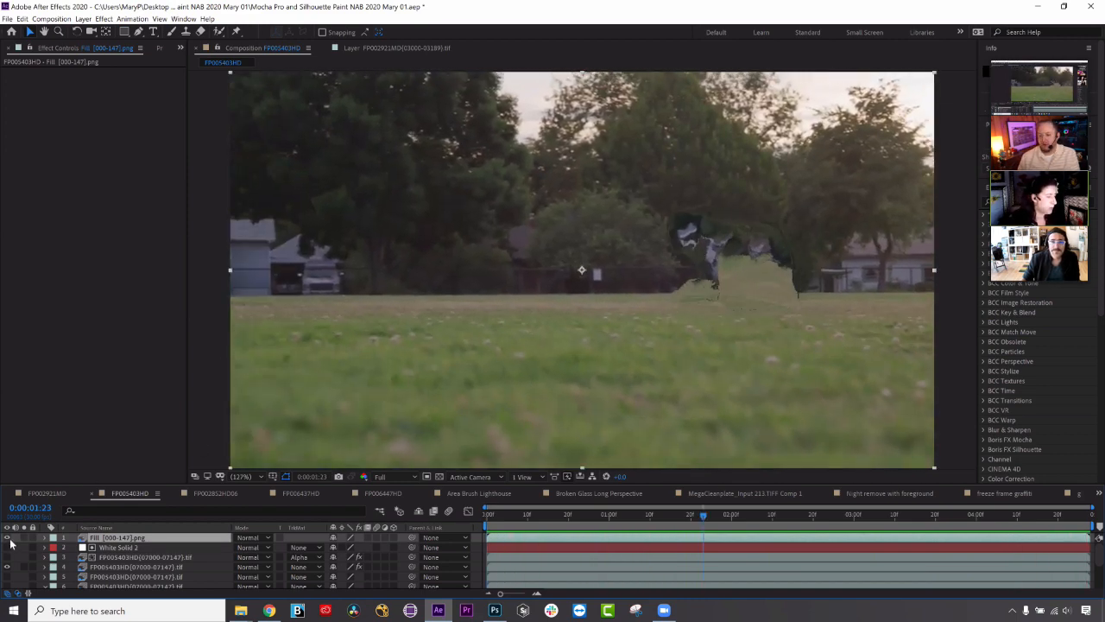
click(8, 537)
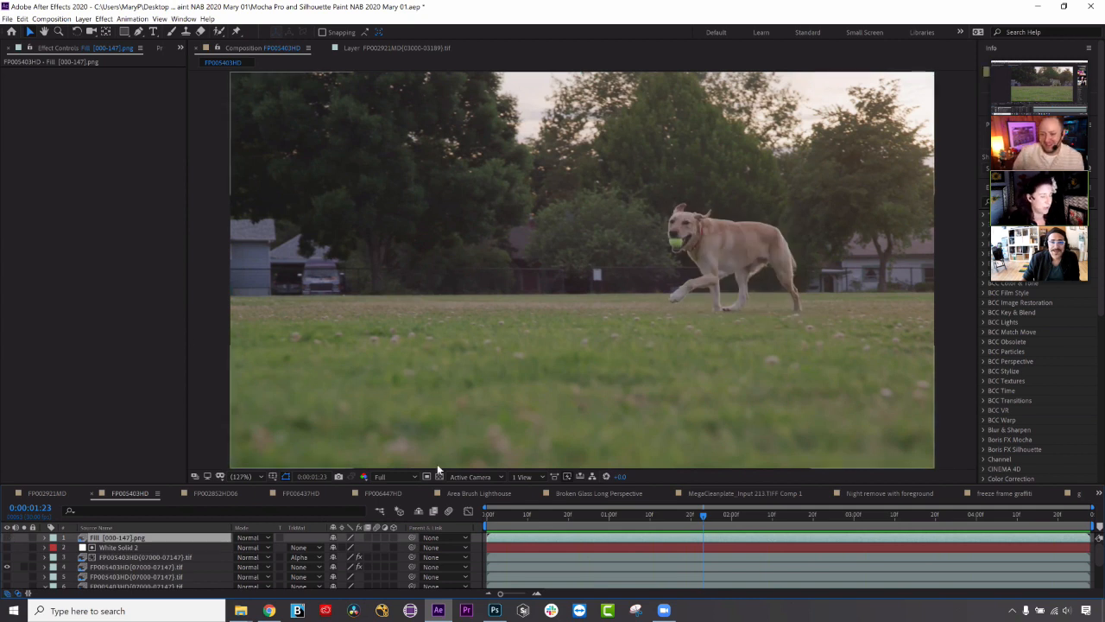
key(Home)
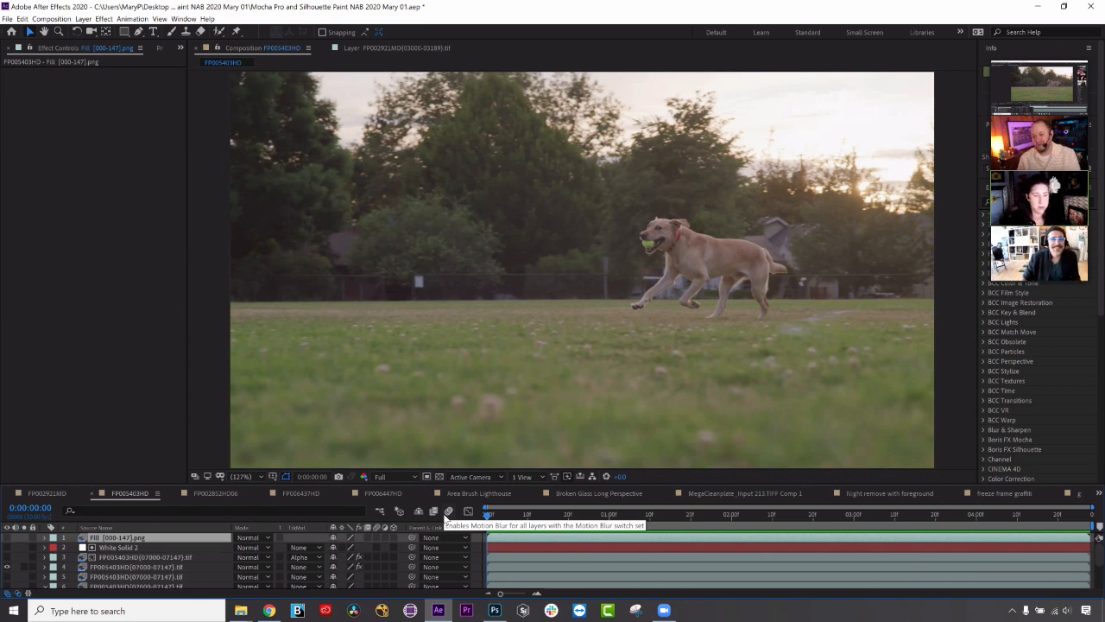
Launch Mocha Pro from the visible FP005403HD footage layer and set the viewer to the Selected layer clip instead of Remove.
click(139, 567)
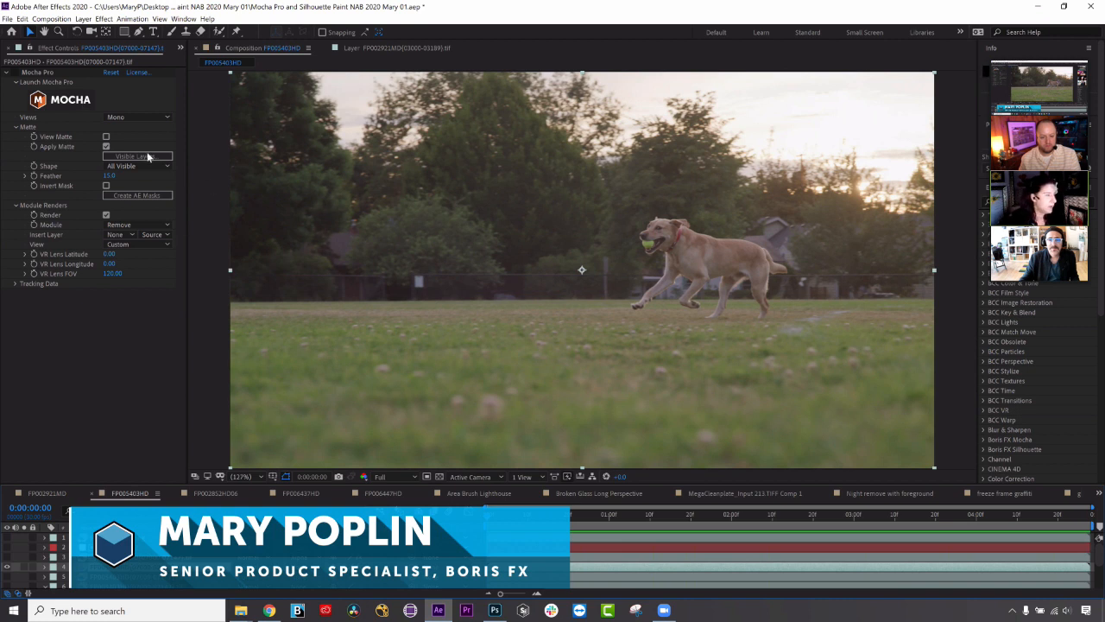
click(86, 101)
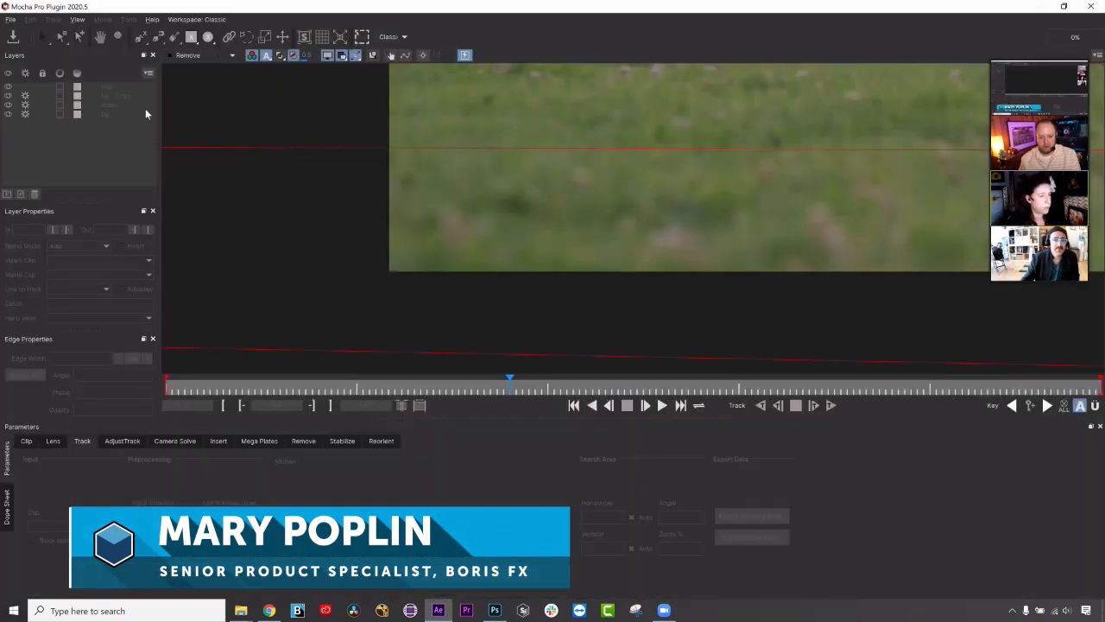
key(z)
drag(435, 211, 433, 212)
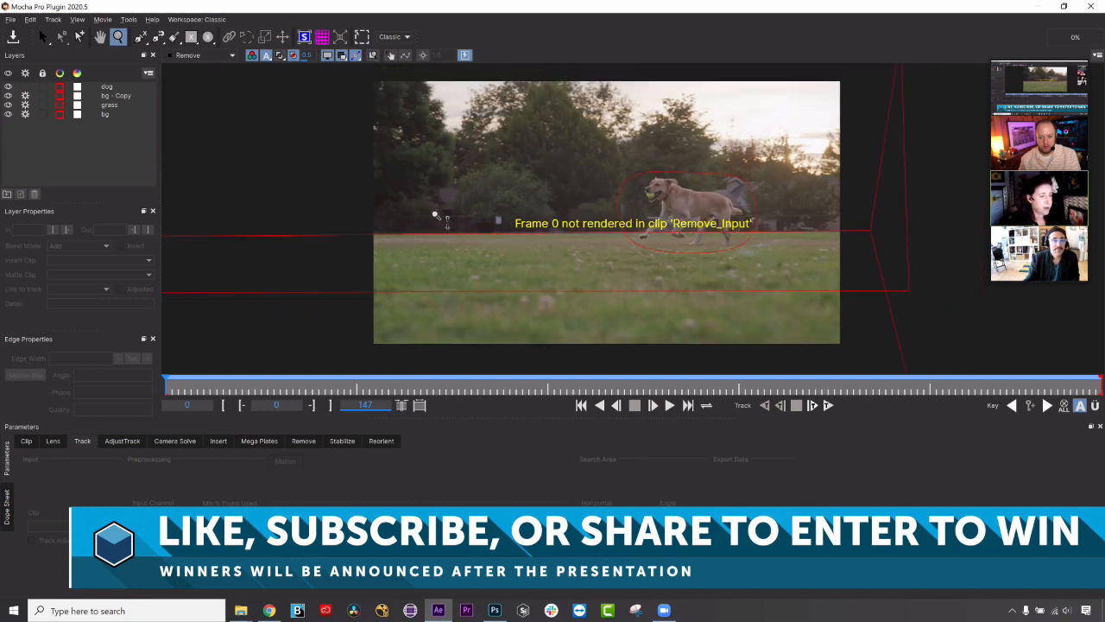
click(198, 56)
click(194, 69)
Display the planar surface of the grass layer and check its track through to frame 147.
click(119, 105)
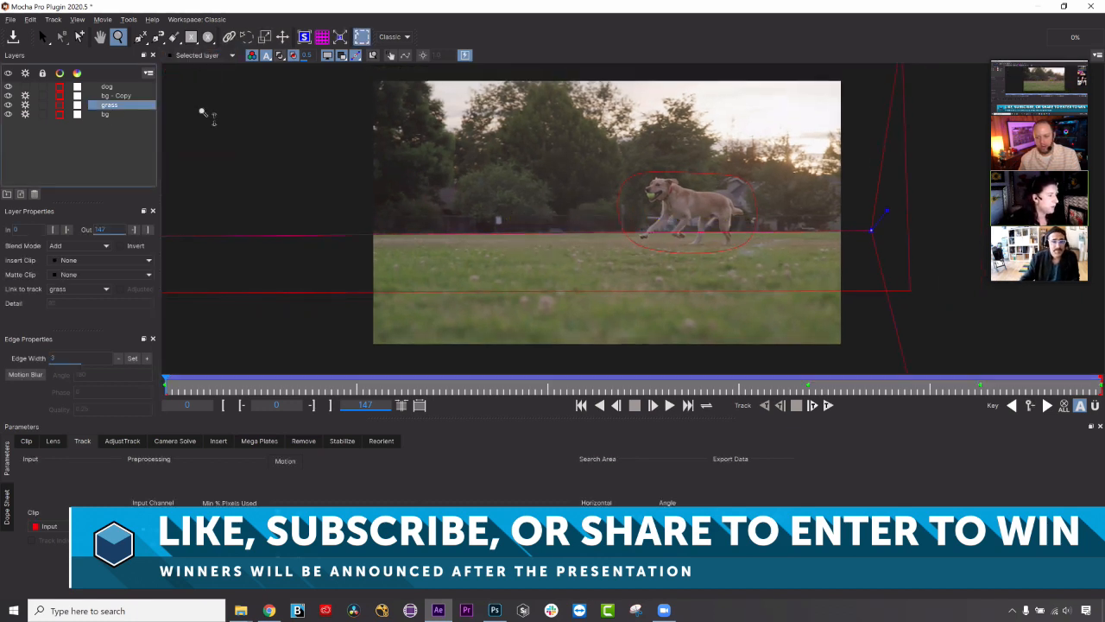
click(304, 37)
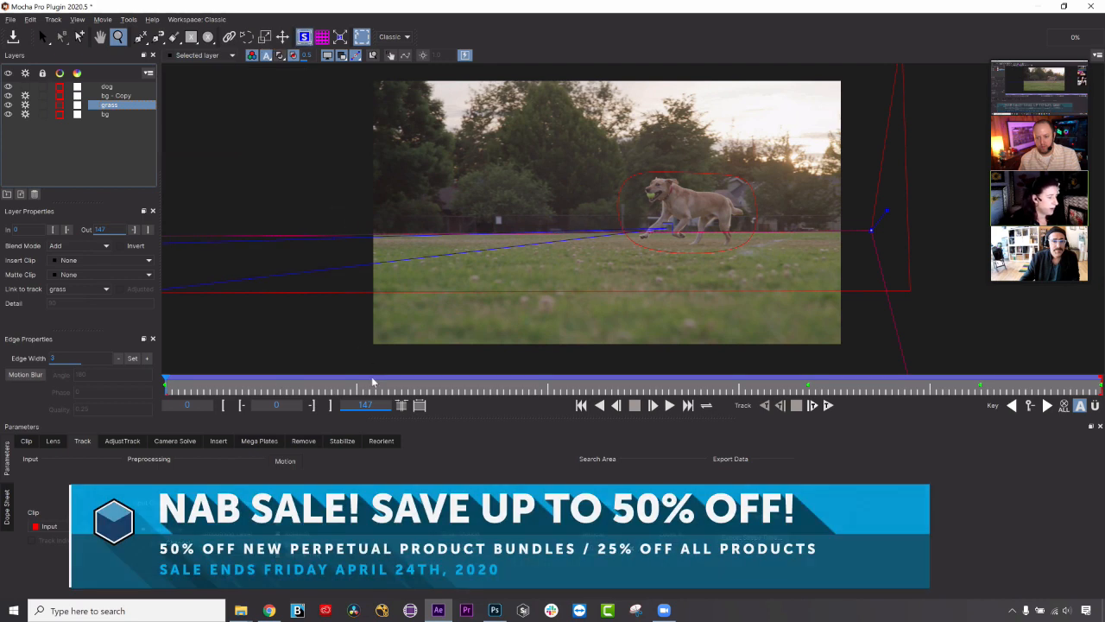
drag(161, 380, 1101, 377)
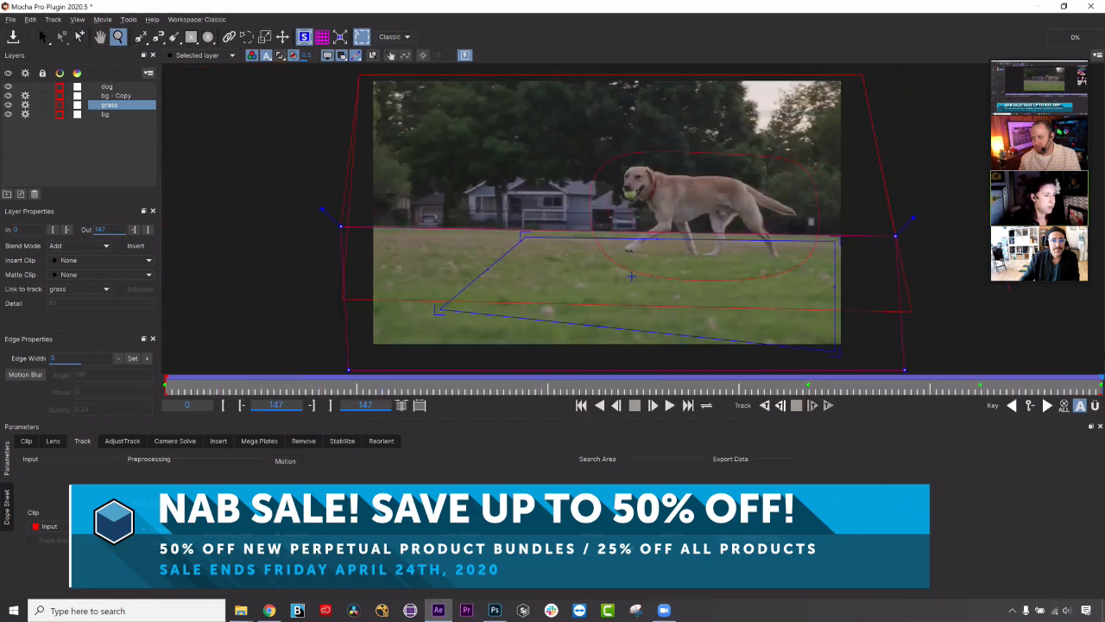
Inspect the bg, grass and dog layers one after another on the final frame to compare their tracked surfaces and shapes.
key(s)
click(389, 78)
drag(1048, 380, 1104, 424)
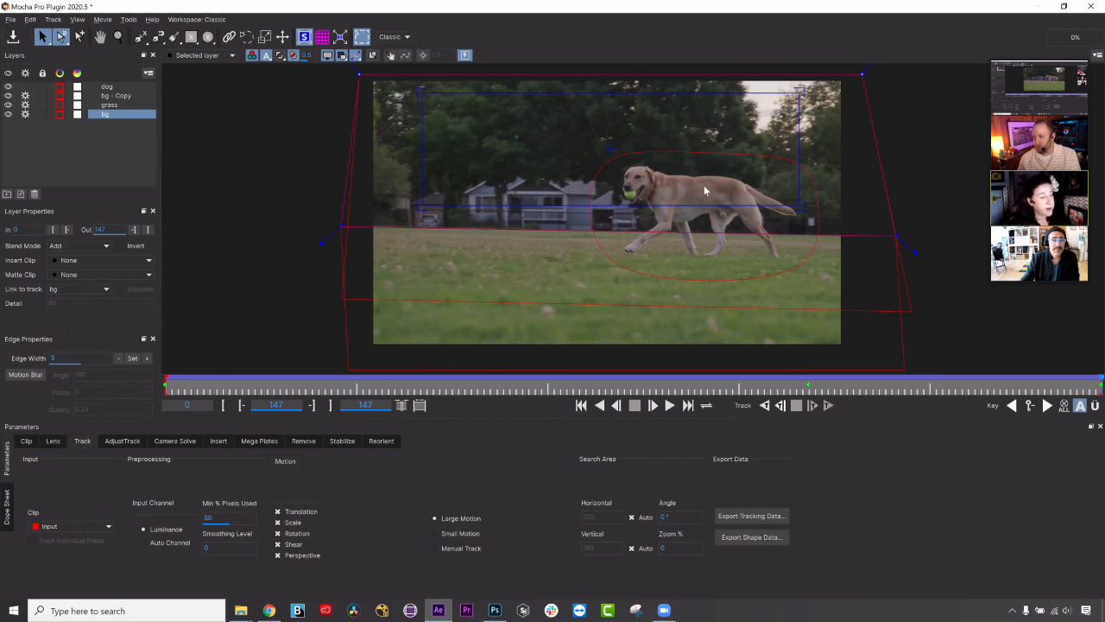
click(629, 163)
click(493, 83)
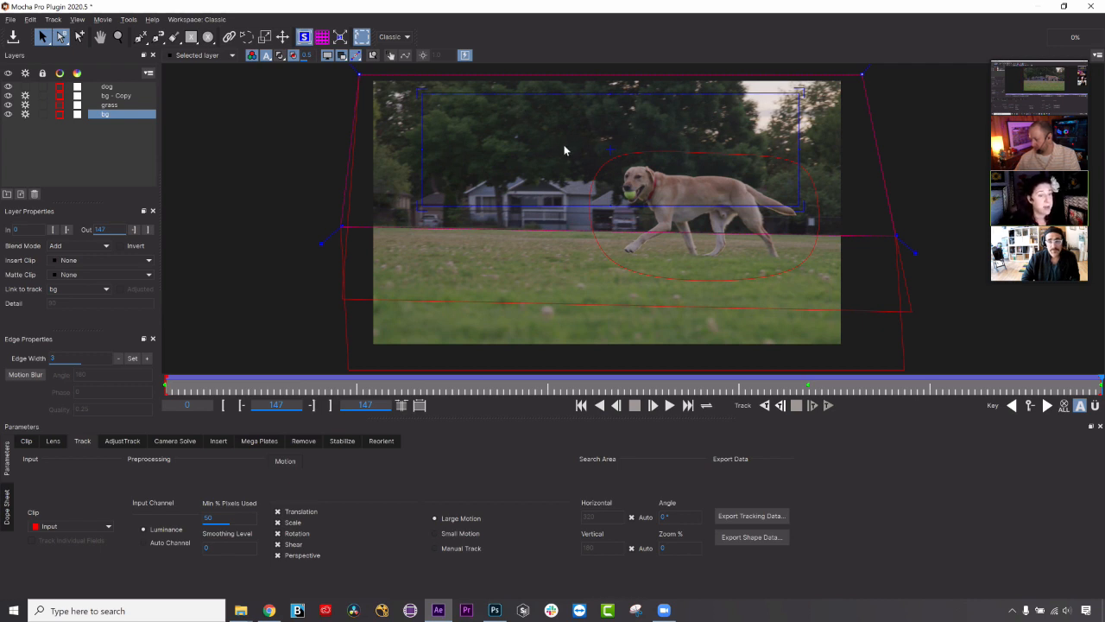
click(120, 95)
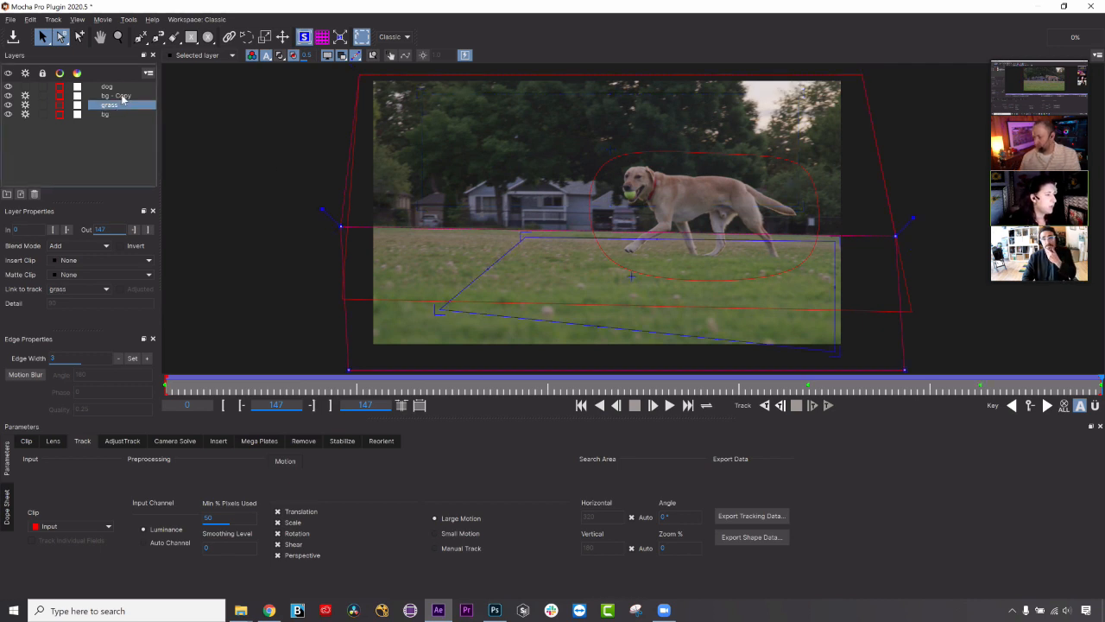
click(118, 87)
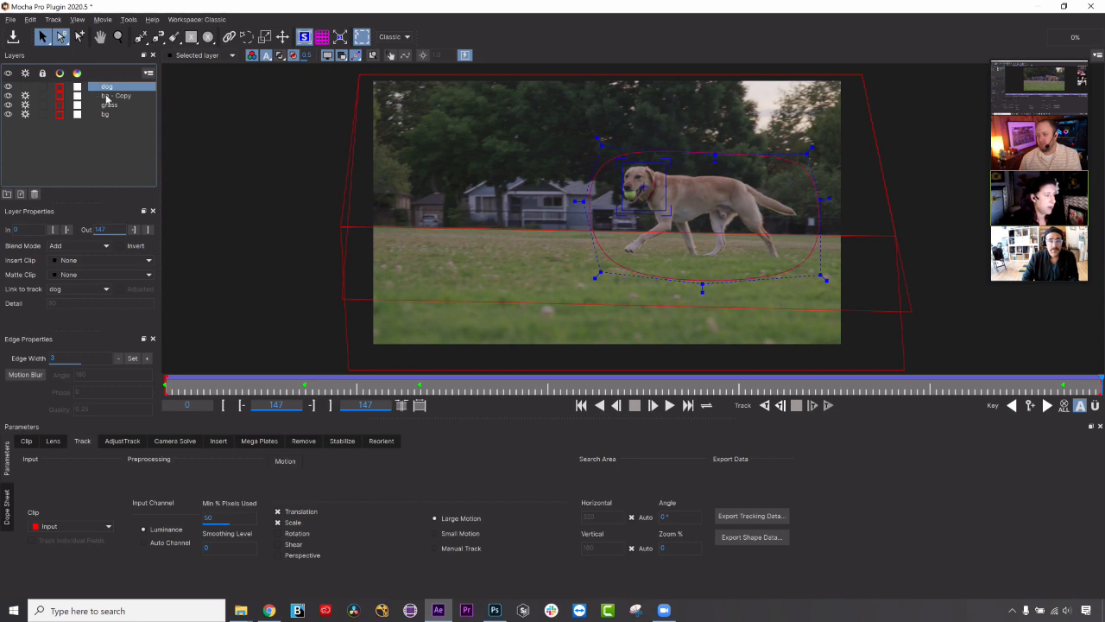
Render the dog layer's removal on frame 54 with the Remove module and hide the overlays to see the clean result.
click(304, 440)
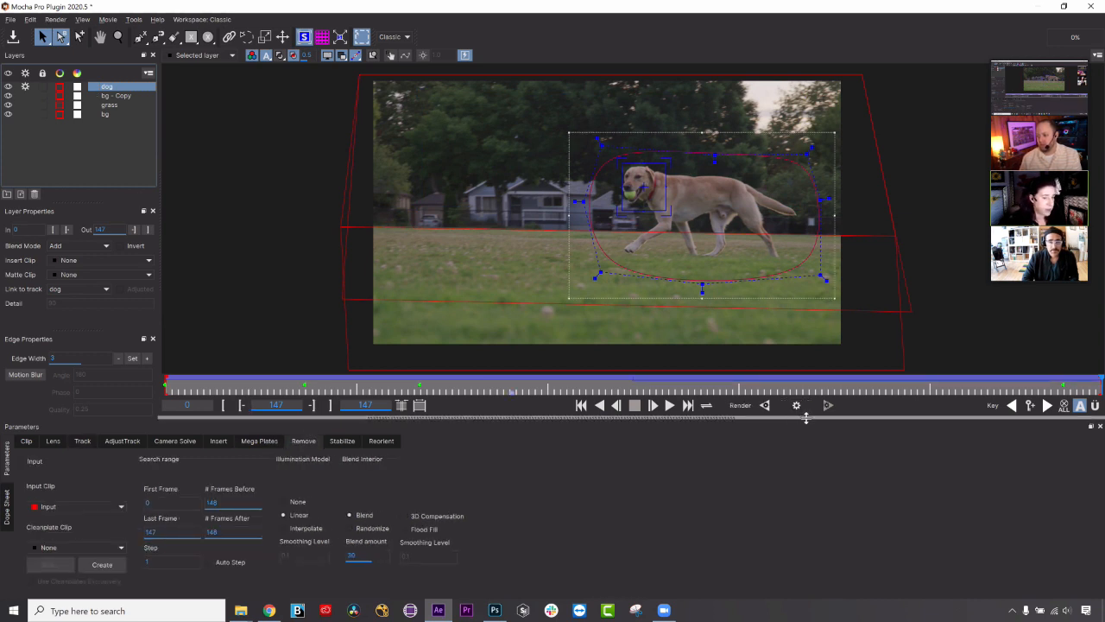
click(390, 384)
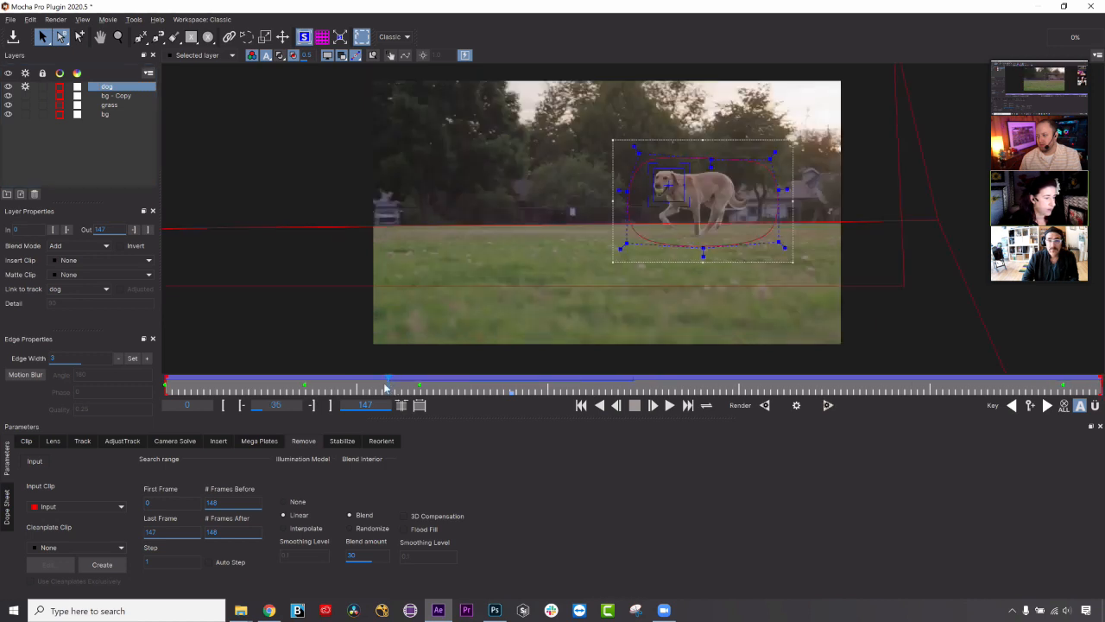
click(458, 386)
click(510, 387)
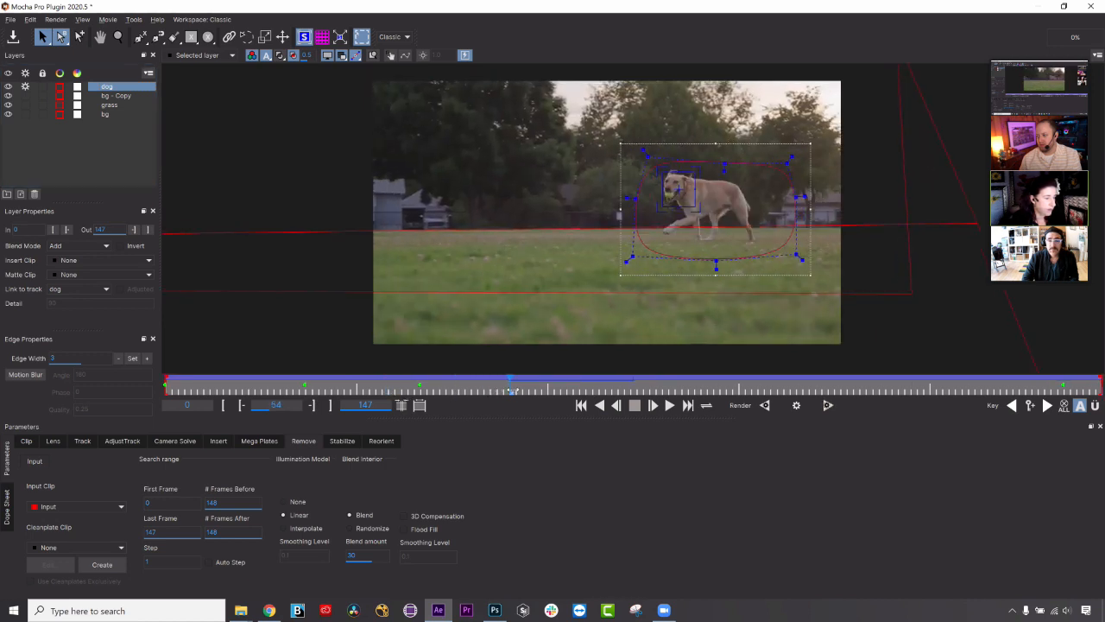
click(798, 406)
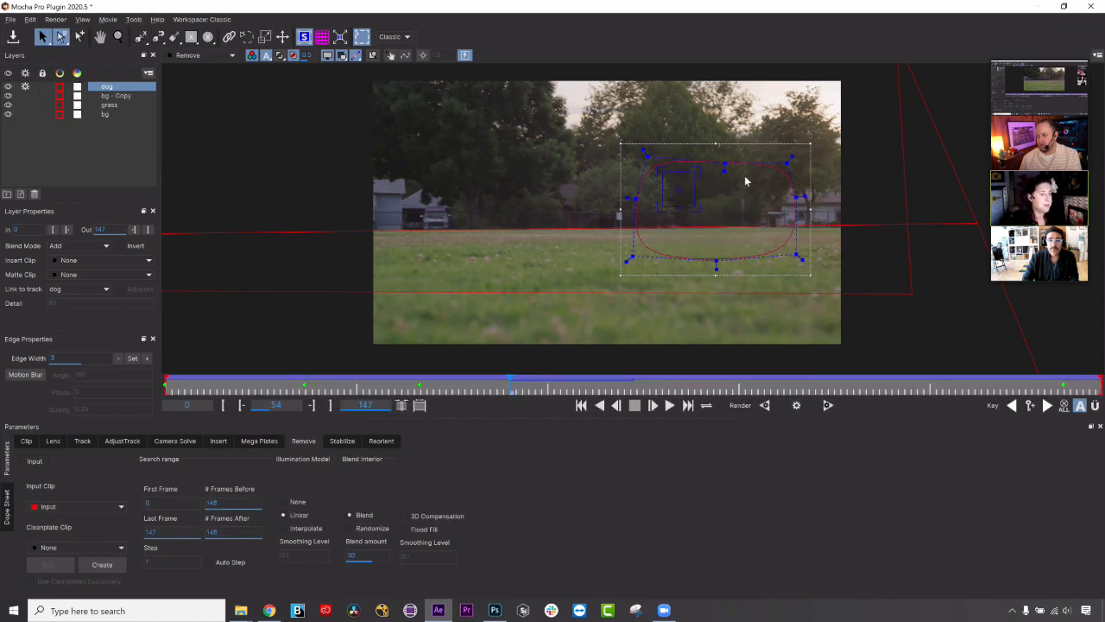
click(293, 55)
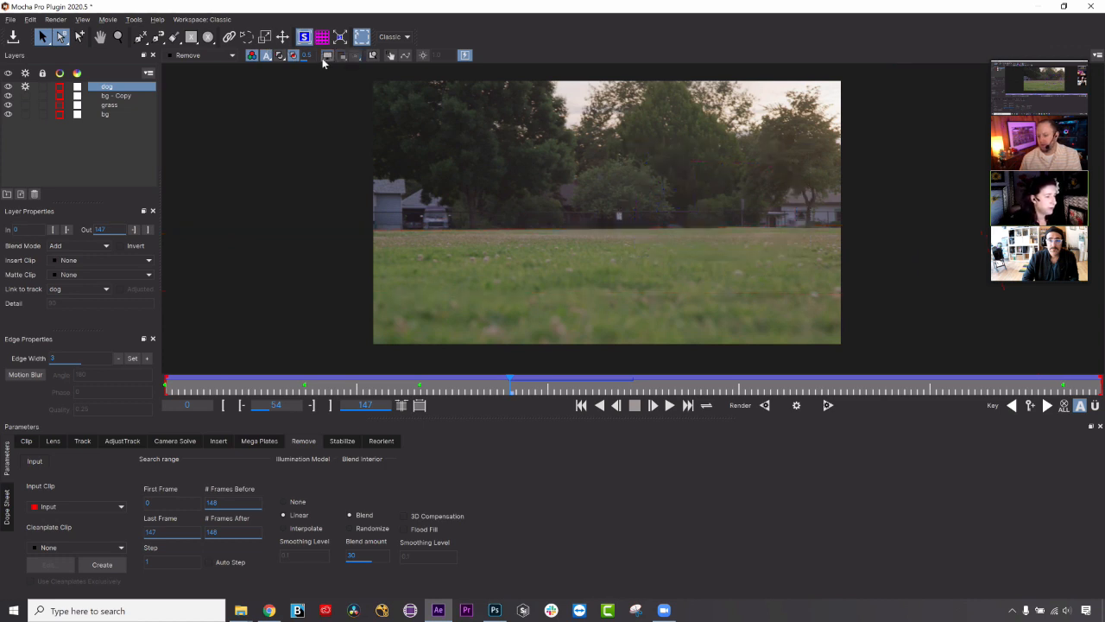
Save the Mocha project back to After Effects, turn the footage layer's Mocha Pro effect back on and preview the dog removal.
click(13, 36)
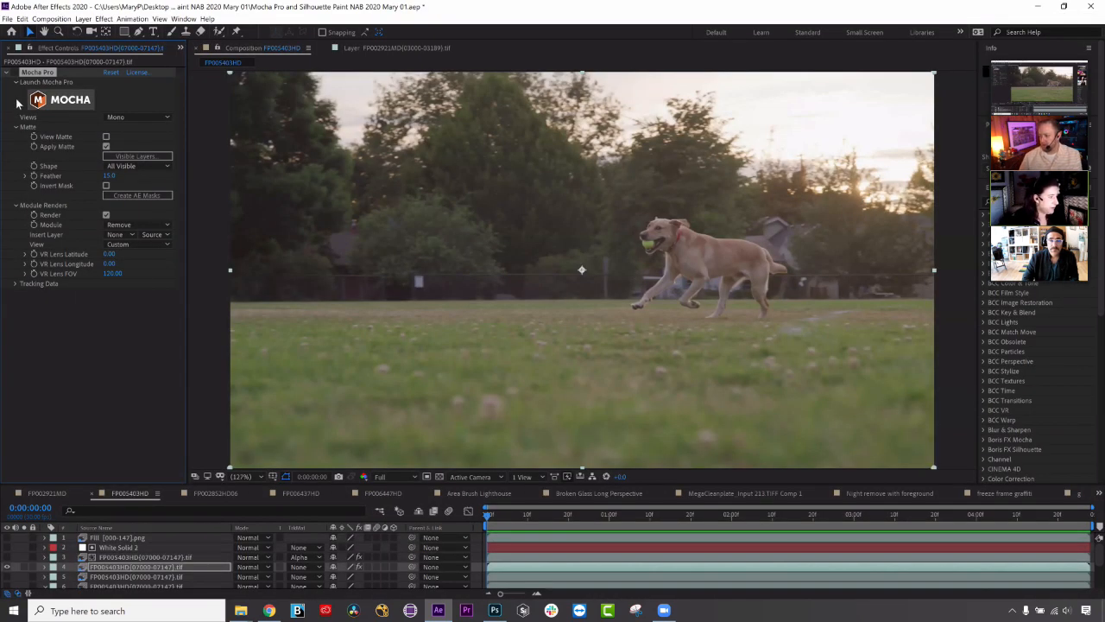
click(105, 215)
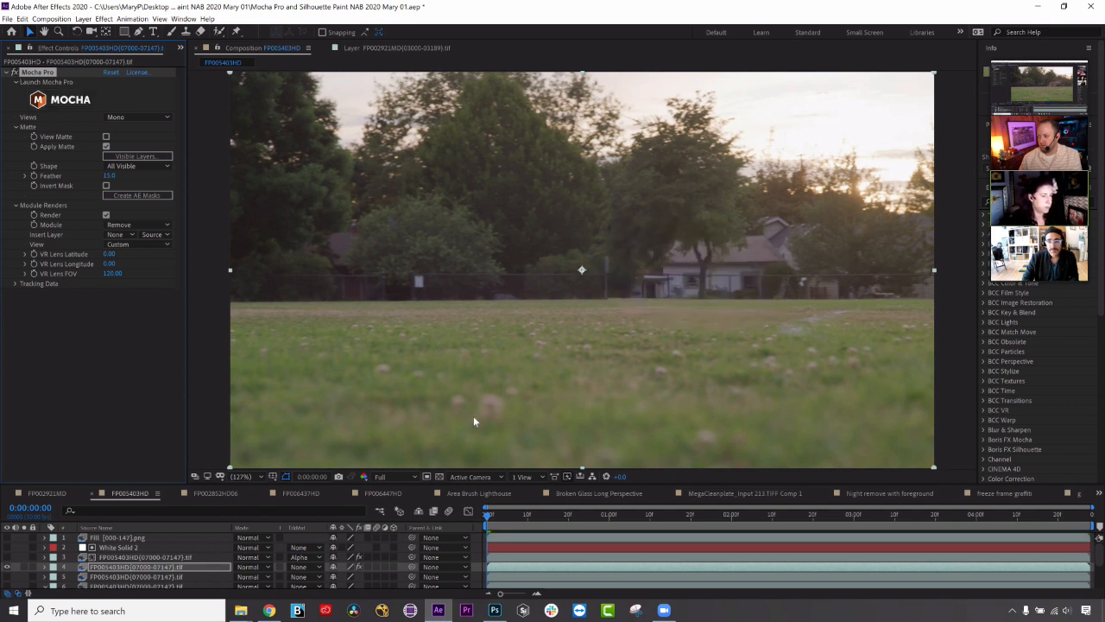
key(space)
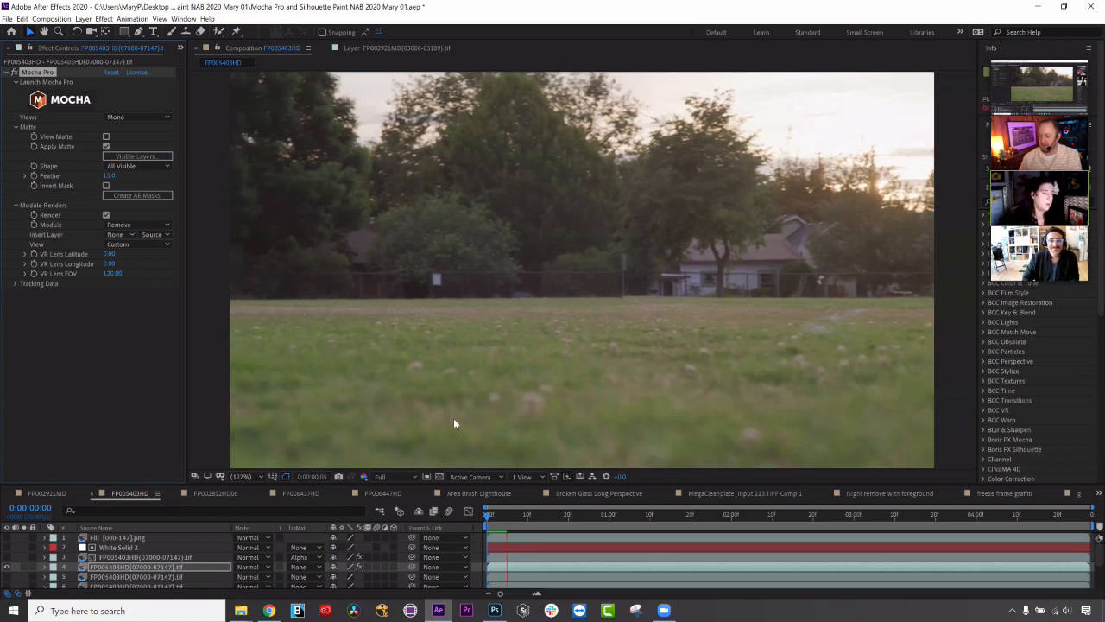
click(171, 557)
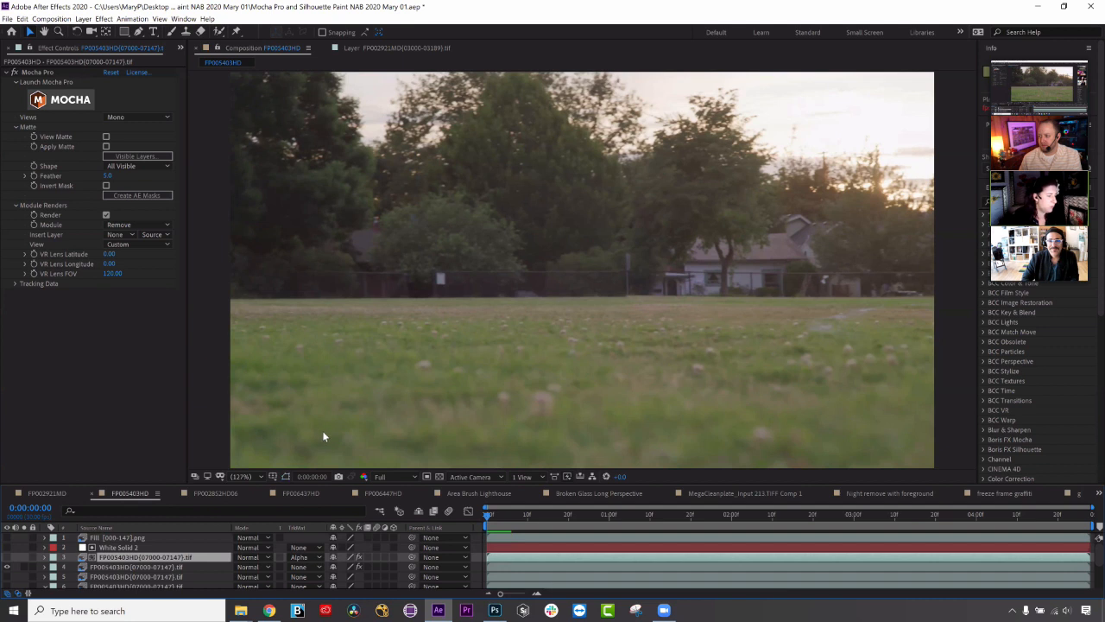
key(space)
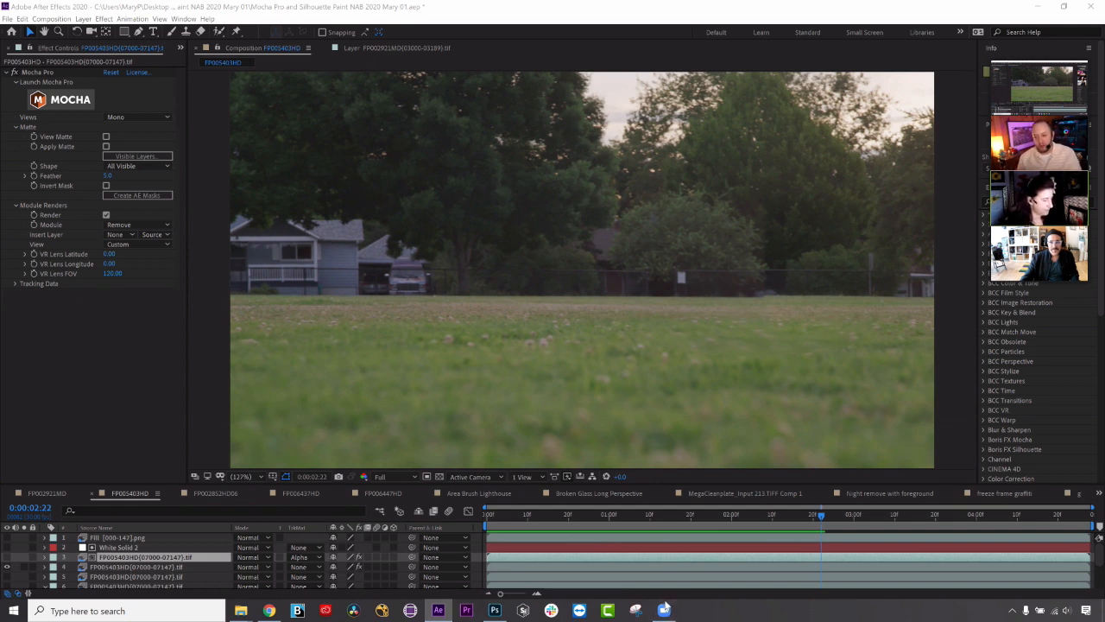
Switch to the Zoom meeting, show the participants in gallery view and stop the Boris FX video feed.
key(alt+Tab)
key(alt+Tab)
key(alt+Tab)
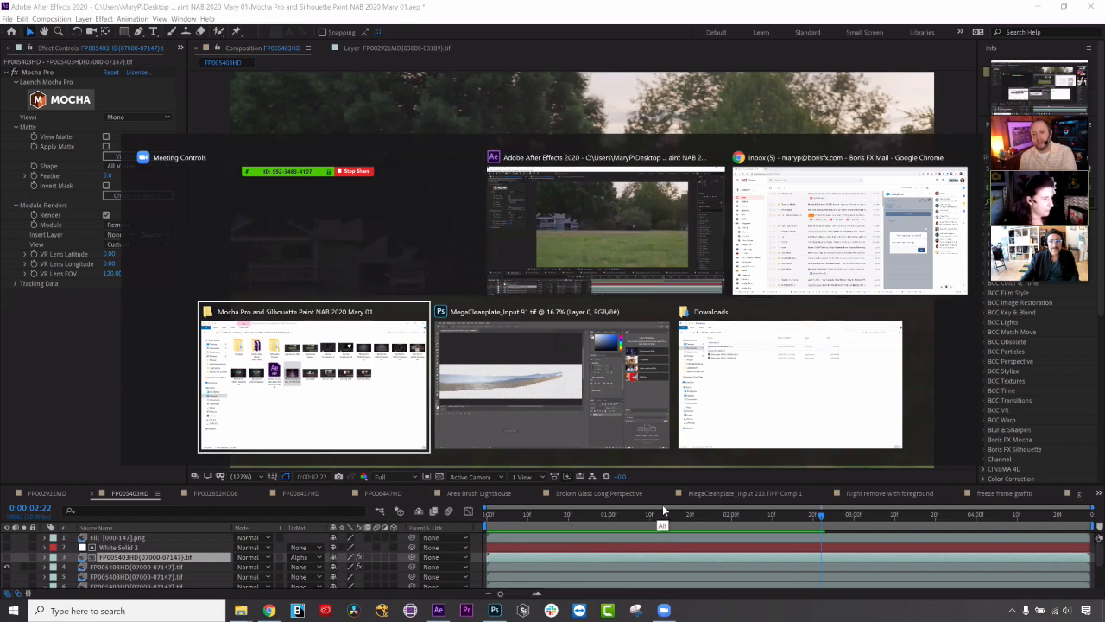
click(619, 449)
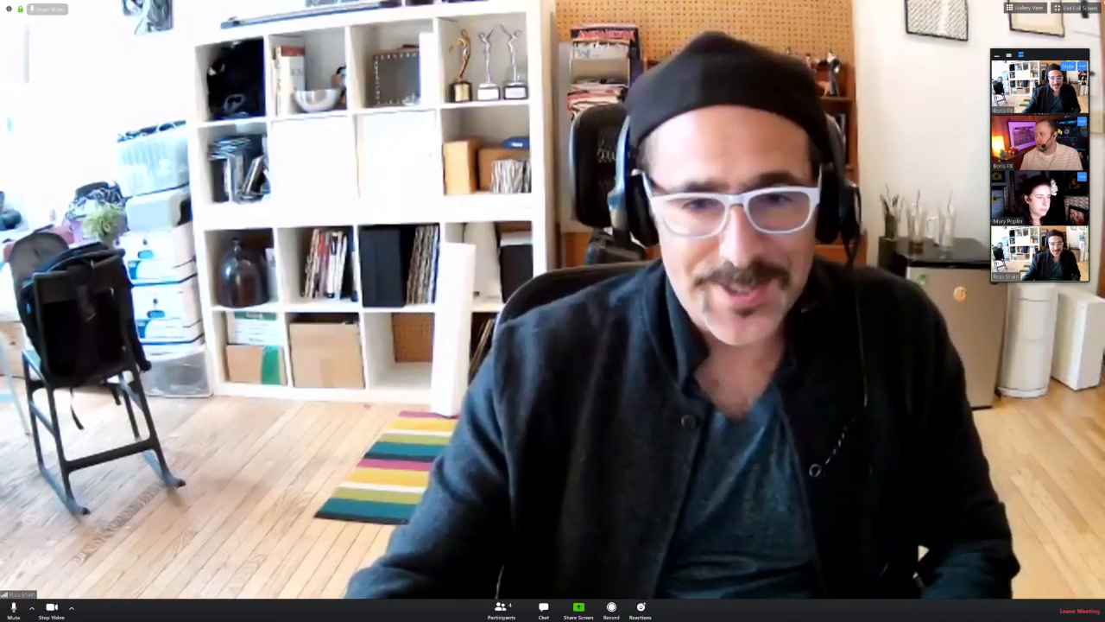
click(1025, 8)
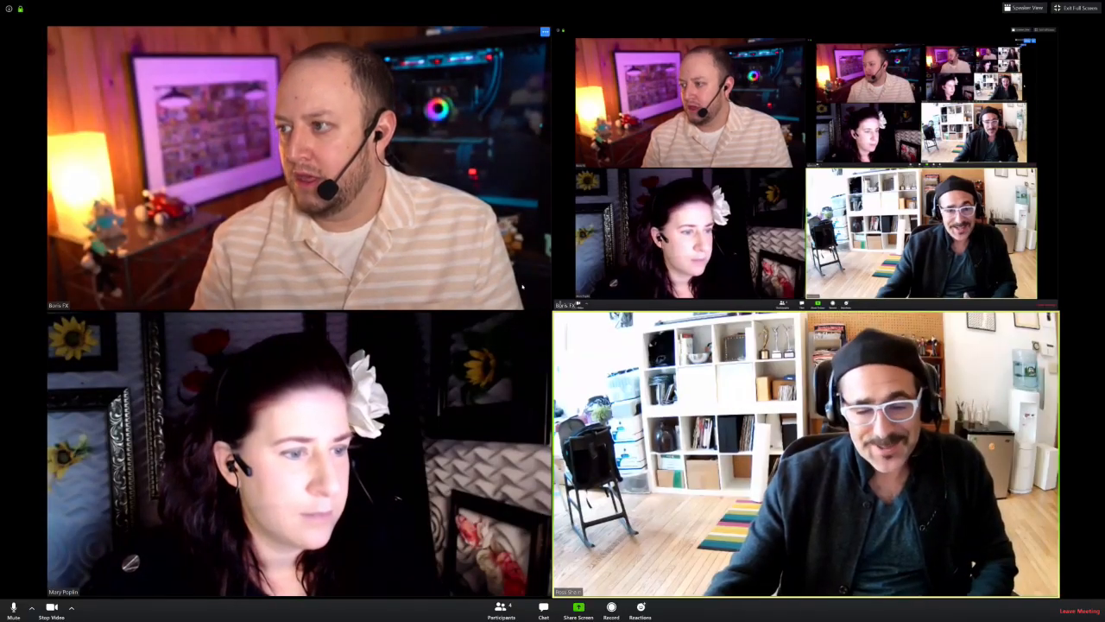
click(52, 608)
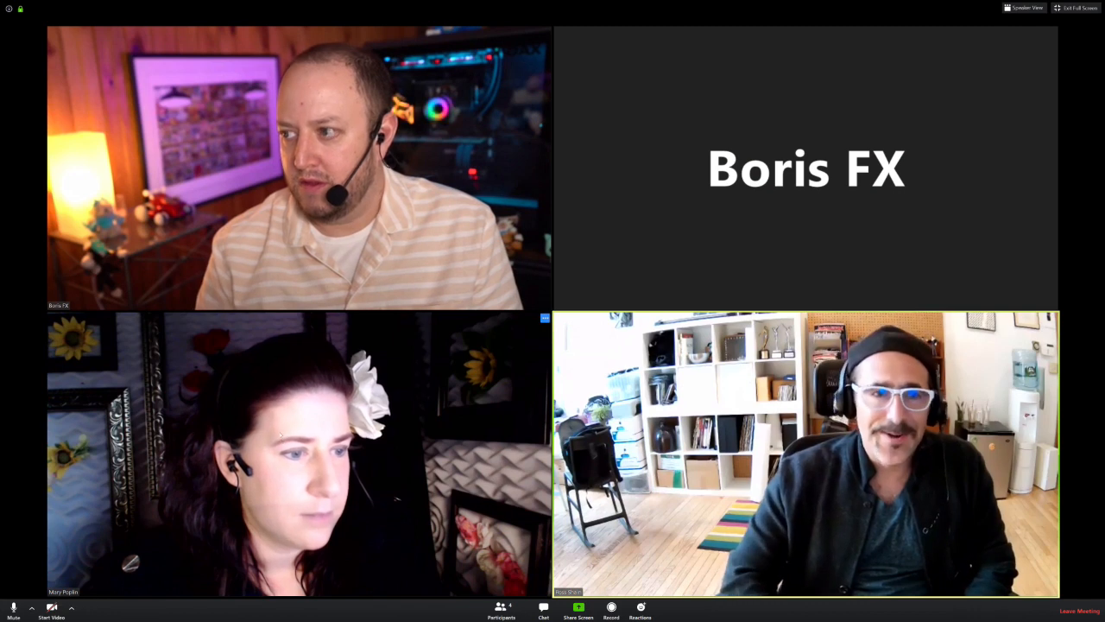